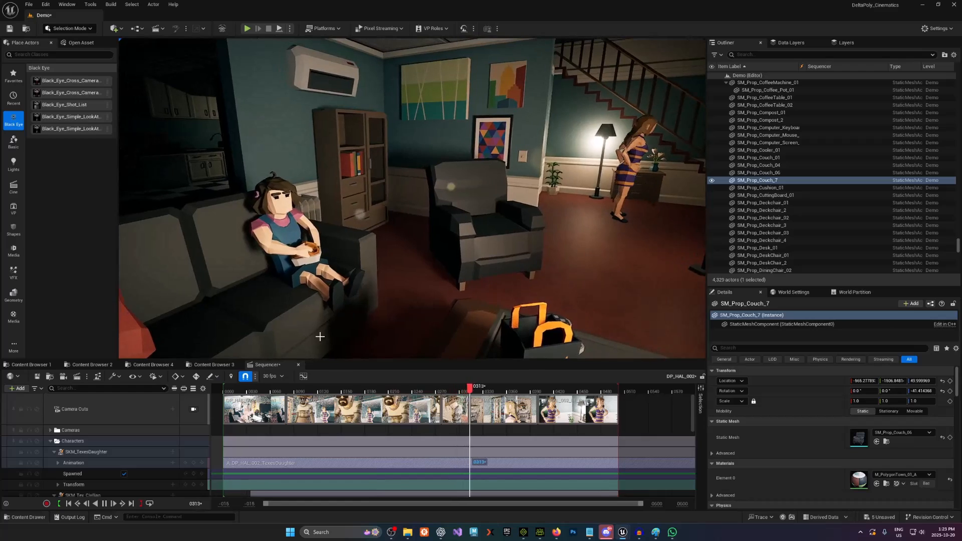
# Move the sequence playhead to frame 0011 and examine the girl seated on the couch up close
pyautogui.click(232, 391)
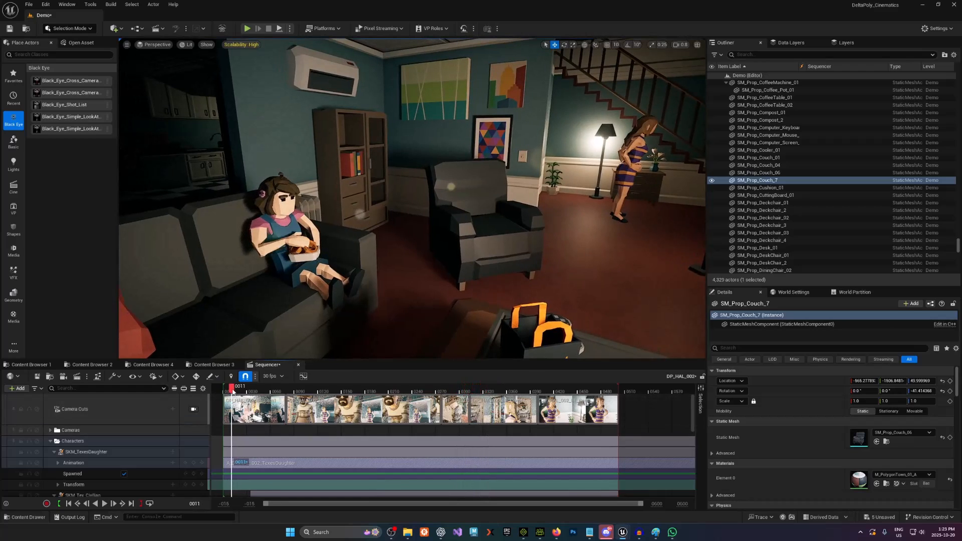
pyautogui.press('d')
pyautogui.moveTo(429, 252)
pyautogui.mouseDown(button='right')
pyautogui.moveTo(444, 251)
pyautogui.moveTo(419, 249)
pyautogui.mouseUp(button='right')
pyautogui.press('a')
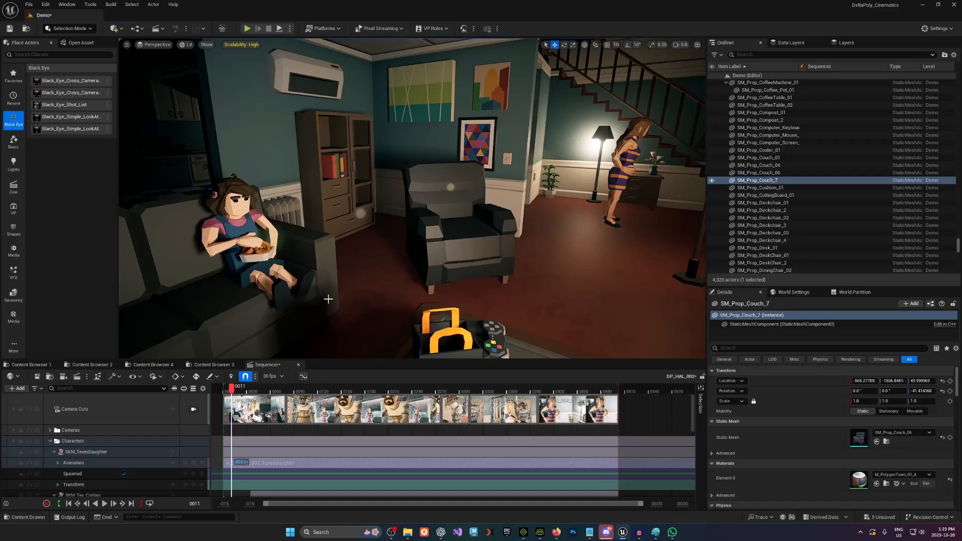
pyautogui.moveTo(346, 284); pyautogui.dragTo(310, 264, button='right')
pyautogui.press('s')
pyautogui.press('w')
pyautogui.scroll(-1, 382, 263)
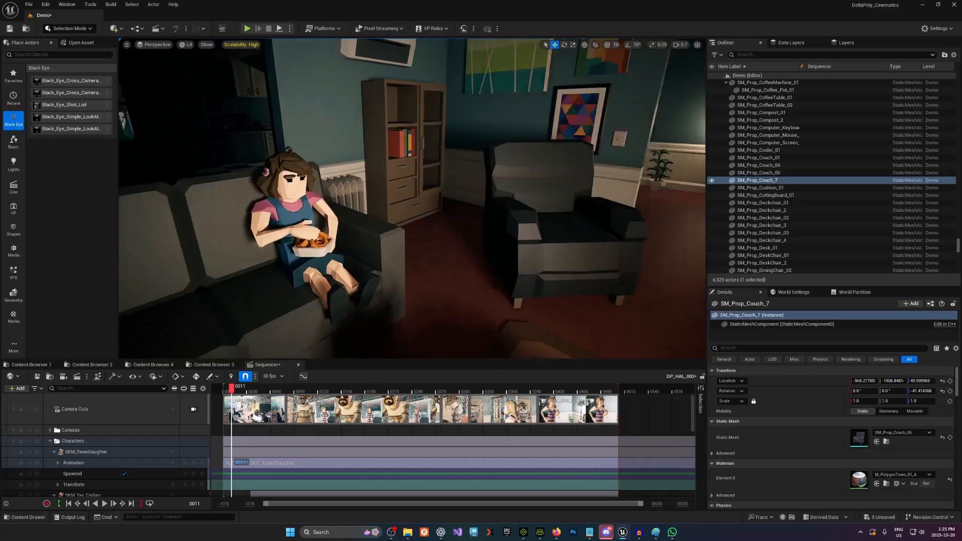
pyautogui.moveTo(391, 265); pyautogui.dragTo(391, 264, button='right')
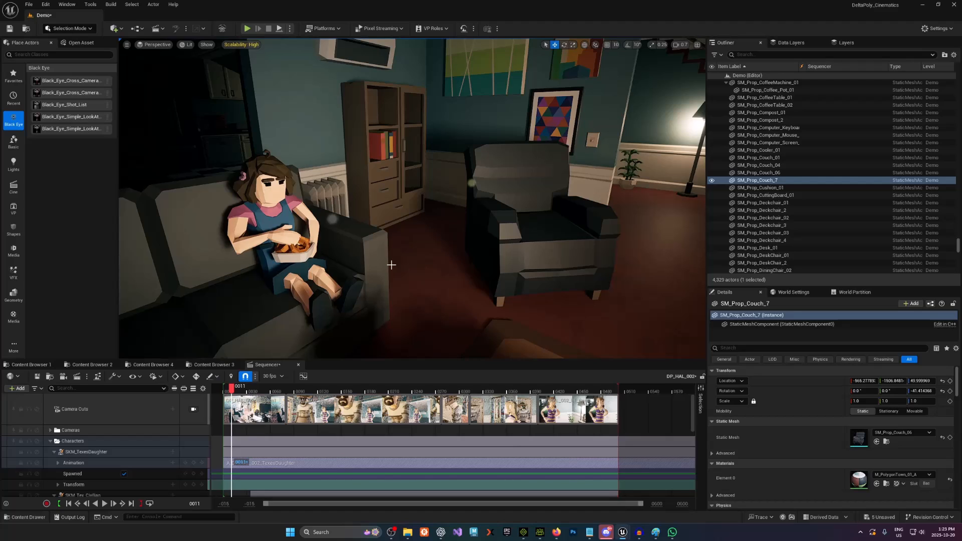
# Select the striped-shirt kid standing on the armchair, BP_Chr_Kid_CargoShorts_01, and open its Blueprint for editing
pyautogui.moveTo(384, 249); pyautogui.dragTo(240, 256, button='right')
pyautogui.click(382, 232)
pyautogui.moveTo(382, 231); pyautogui.dragTo(296, 189, button='right')
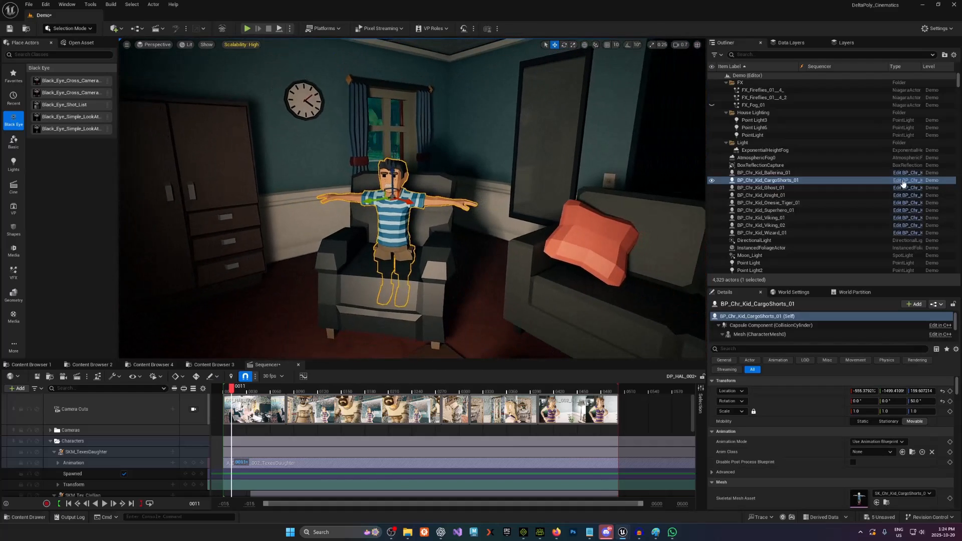
pyautogui.click(904, 181)
pyautogui.moveTo(581, 174); pyautogui.dragTo(556, 266, button='right')
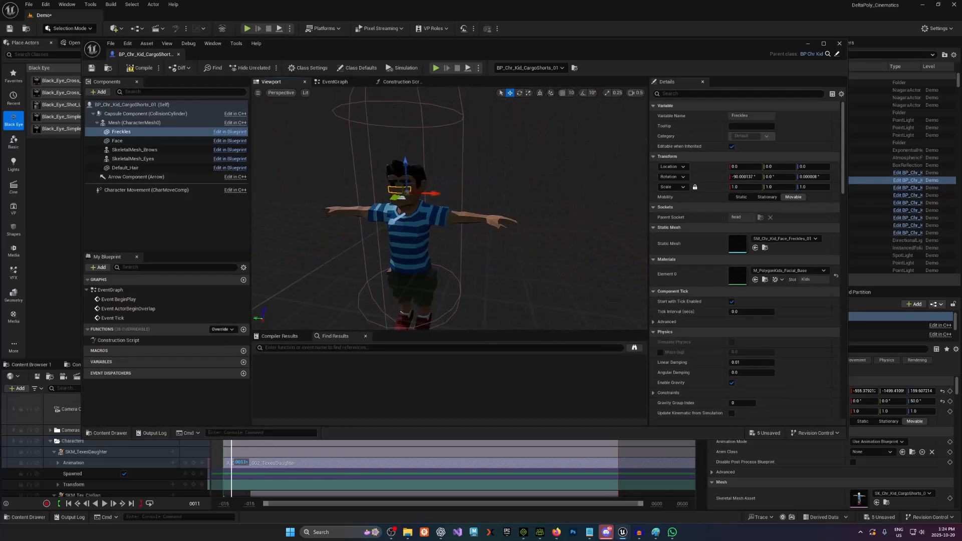
# Examine which components build the kid character by selecting its body mesh, freckles, face, brows, eyes and hair in turn
pyautogui.click(416, 215)
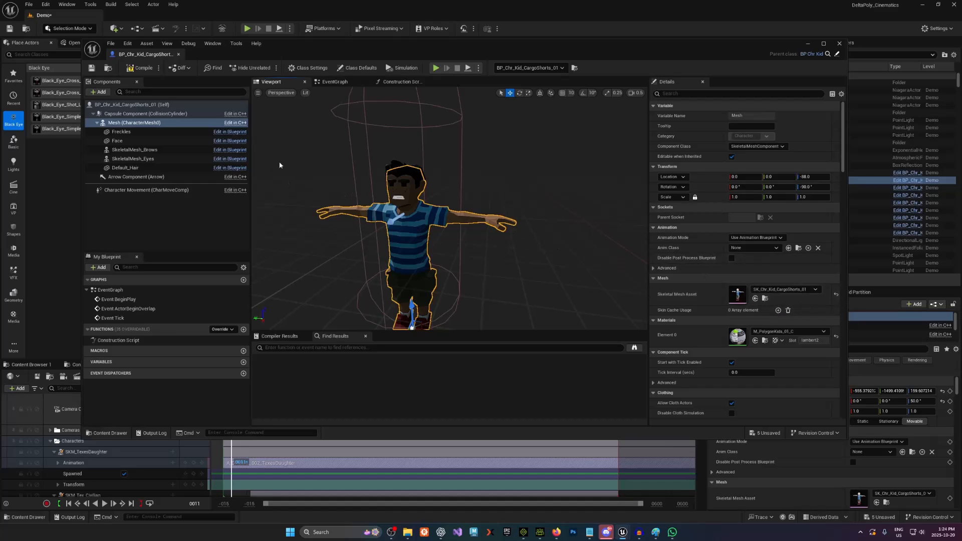
pyautogui.click(129, 133)
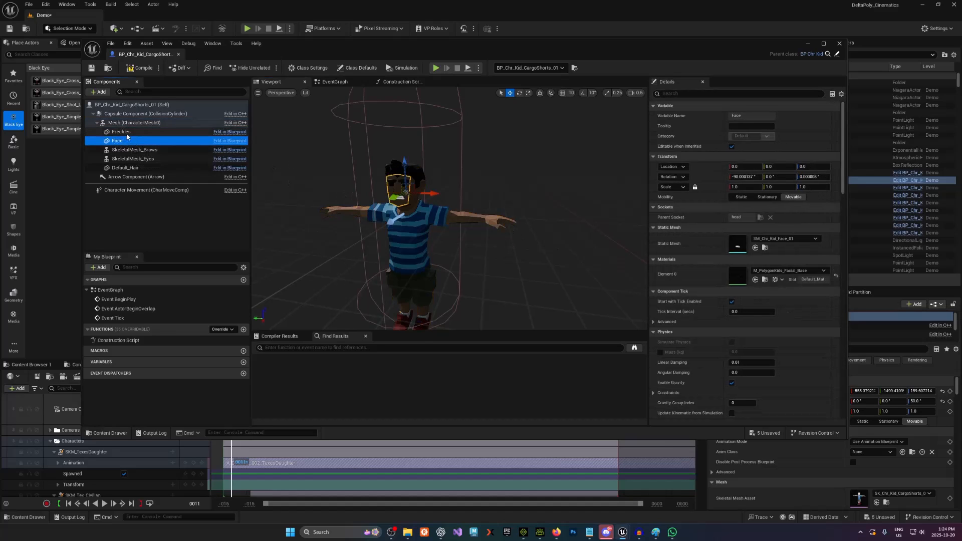
pyautogui.click(133, 149)
pyautogui.click(129, 158)
pyautogui.click(126, 168)
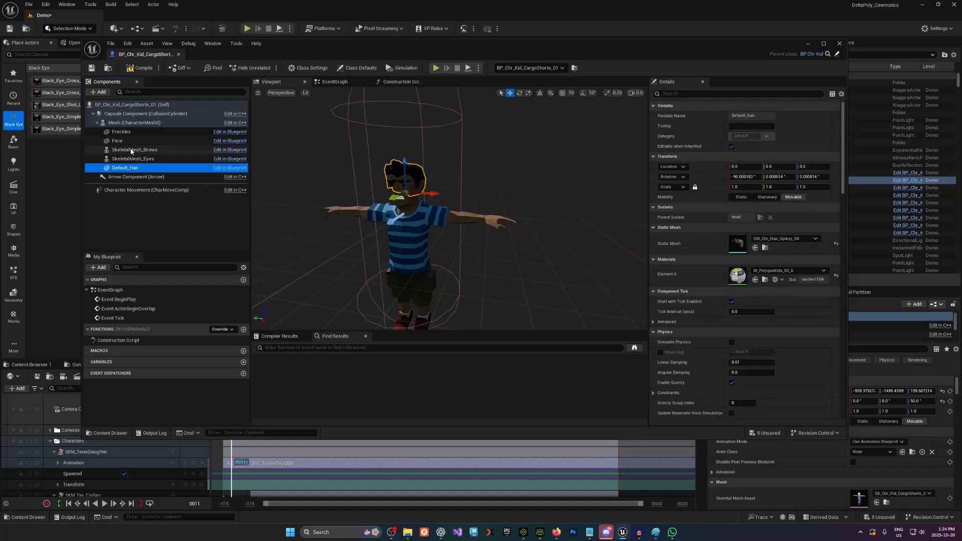
pyautogui.moveTo(350, 193); pyautogui.dragTo(333, 202, button='right')
pyautogui.press('w')
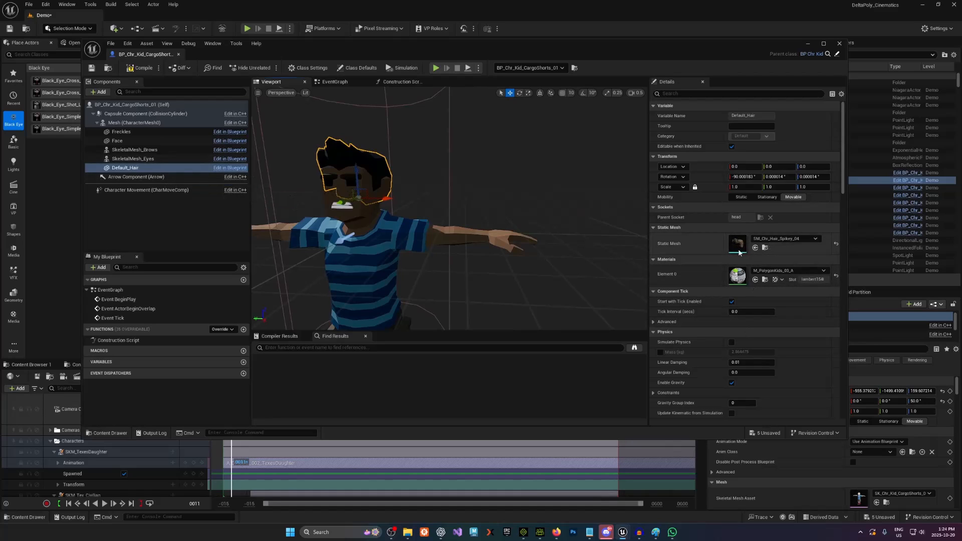
pyautogui.click(351, 184)
pyautogui.click(351, 177)
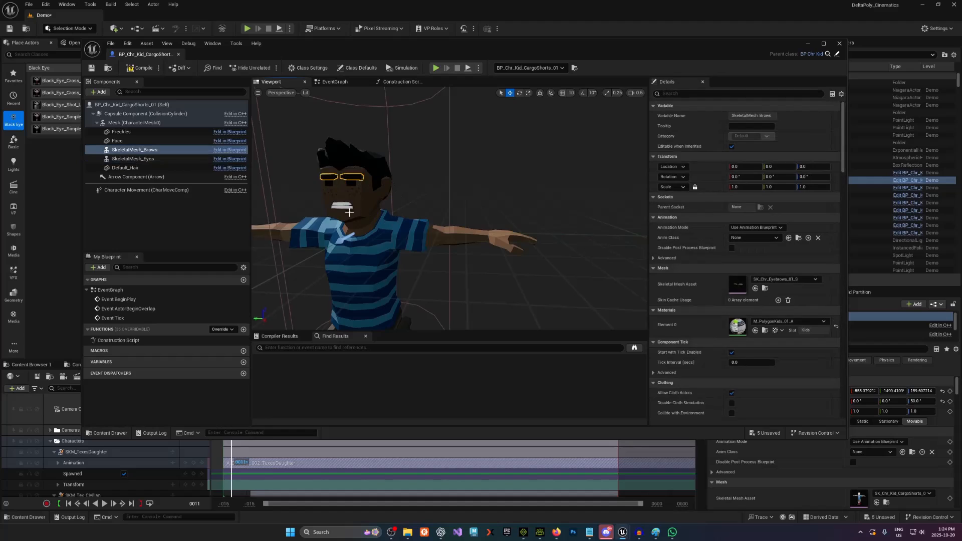
pyautogui.click(356, 208)
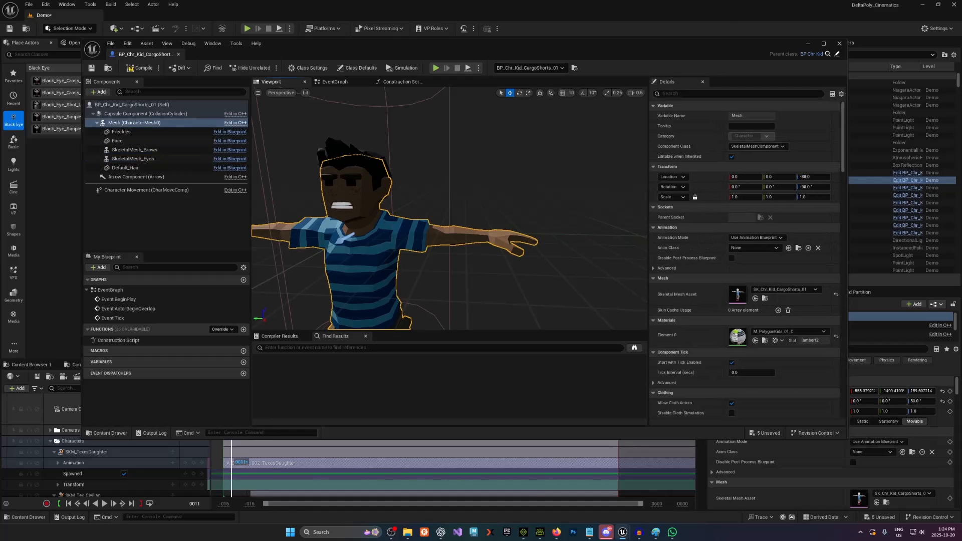
pyautogui.click(133, 159)
pyautogui.click(136, 177)
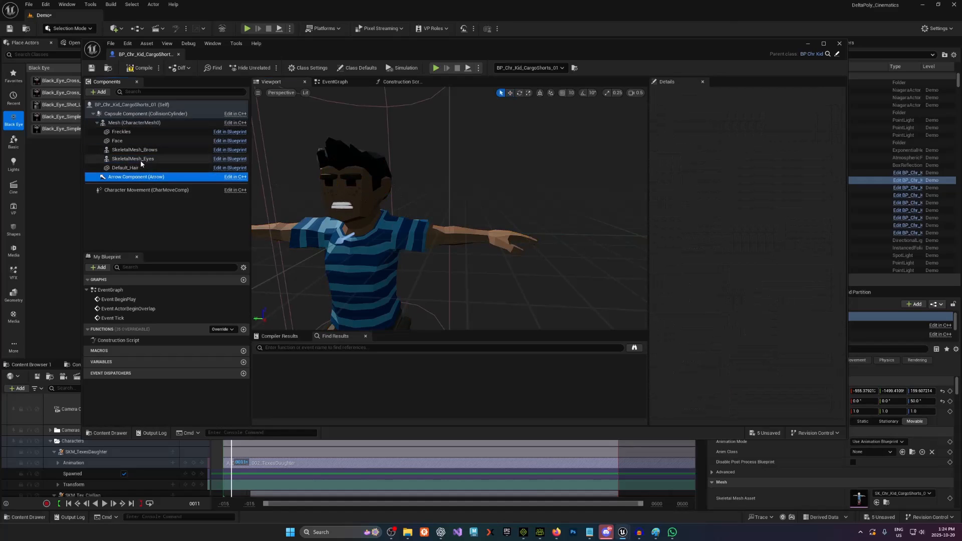
# Select the Face component and examine the character's face from the front, up close and from a distance
pyautogui.click(128, 140)
pyautogui.moveTo(451, 202); pyautogui.dragTo(445, 243, button='right')
pyautogui.moveTo(429, 234); pyautogui.dragTo(405, 232)
pyautogui.hotkey('ctrl', 'z')
pyautogui.moveTo(454, 244); pyautogui.dragTo(482, 240, button='right')
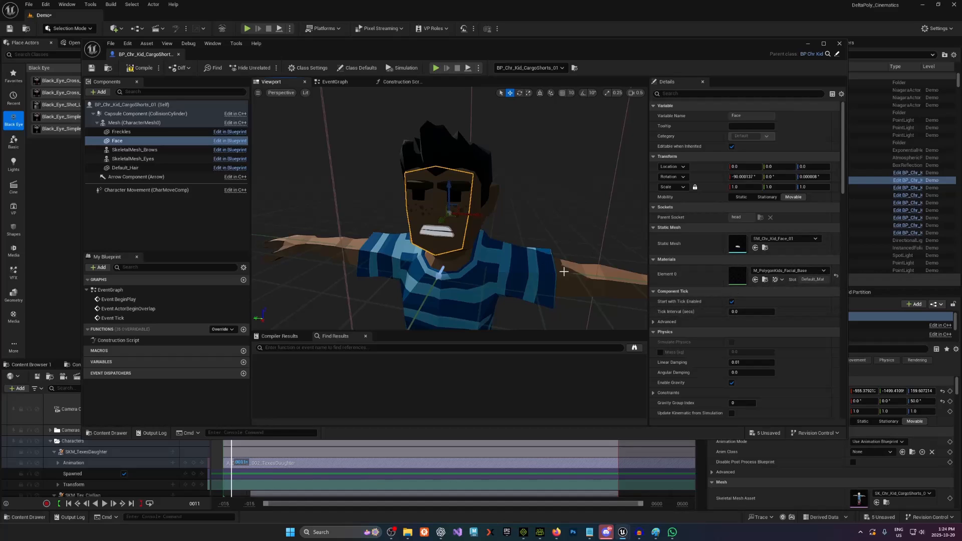
pyautogui.moveTo(576, 253)
pyautogui.mouseDown(button='right')
pyautogui.moveTo(530, 253)
pyautogui.moveTo(574, 255)
pyautogui.mouseUp(button='right')
pyautogui.press('w')
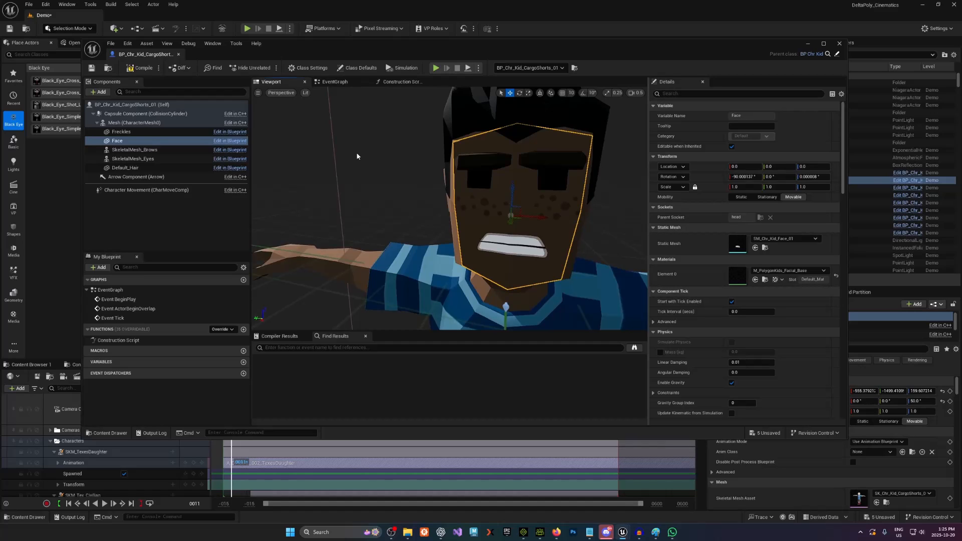
pyautogui.moveTo(377, 149); pyautogui.dragTo(404, 160, button='right')
pyautogui.press('s')
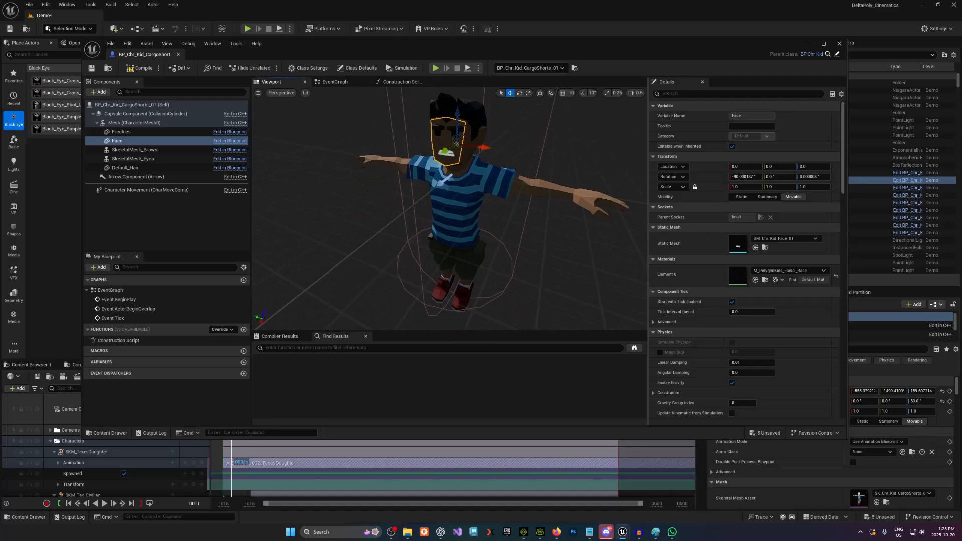
# Select the character's Mesh component and locate its skeletal mesh asset, SK_Chr_Kid_CargoShorts_01, in the project content
pyautogui.click(471, 173)
pyautogui.moveTo(473, 52); pyautogui.dragTo(0, 143)
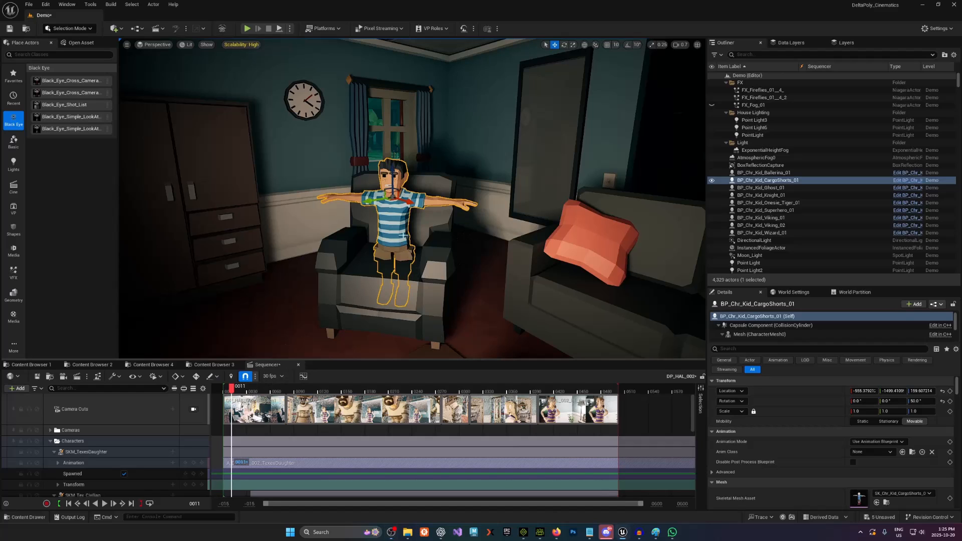
pyautogui.moveTo(666, 540); pyautogui.dragTo(672, 69)
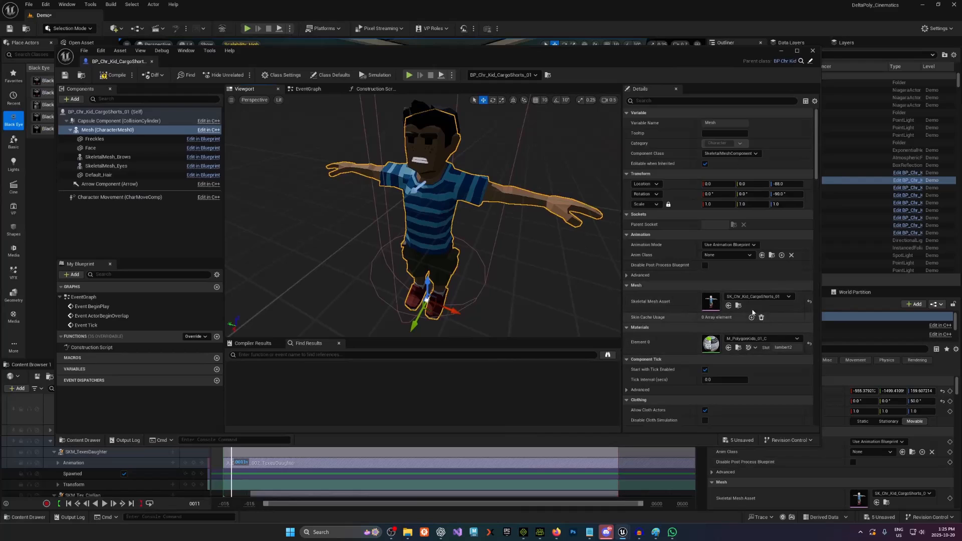
pyautogui.click(738, 305)
pyautogui.moveTo(643, 65); pyautogui.dragTo(0, 63)
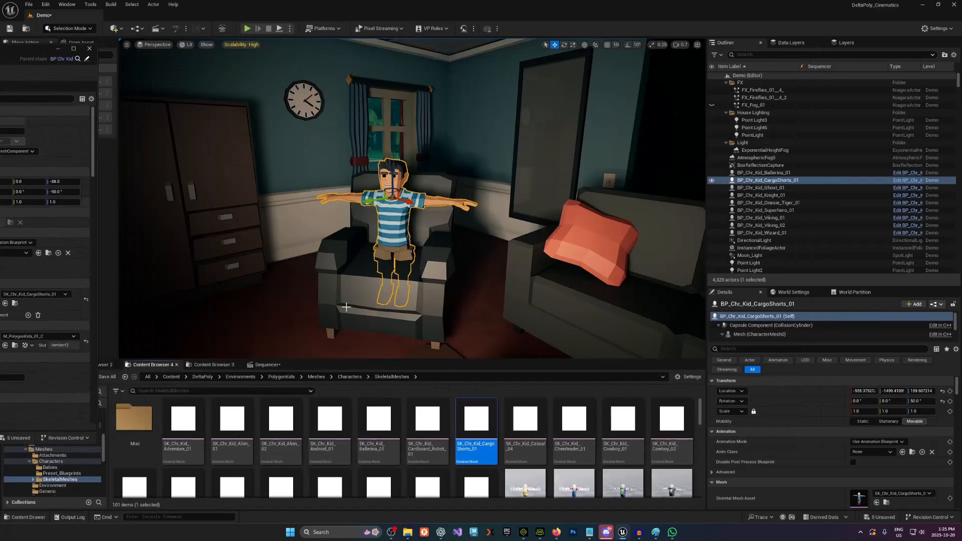
pyautogui.rightClick(493, 427)
pyautogui.moveTo(538, 296)
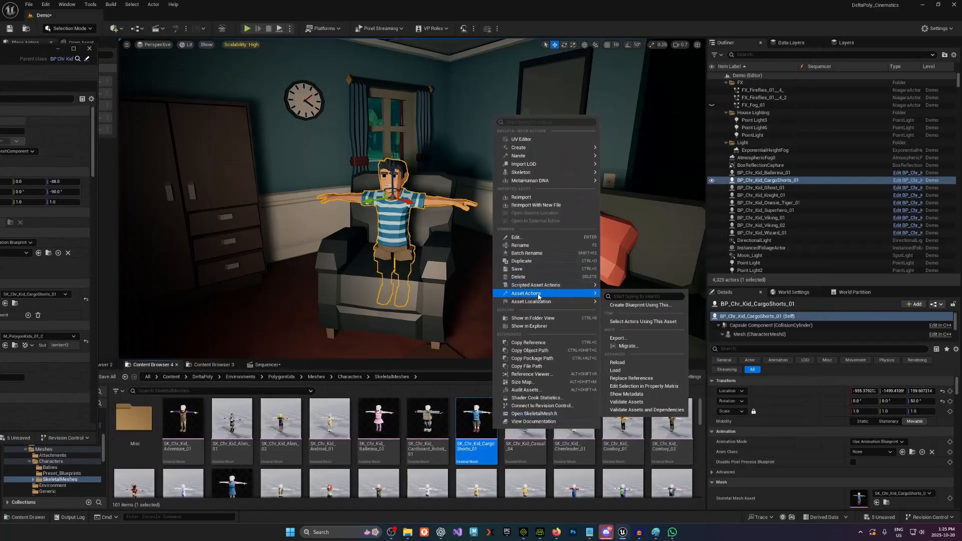
pyautogui.click(636, 336)
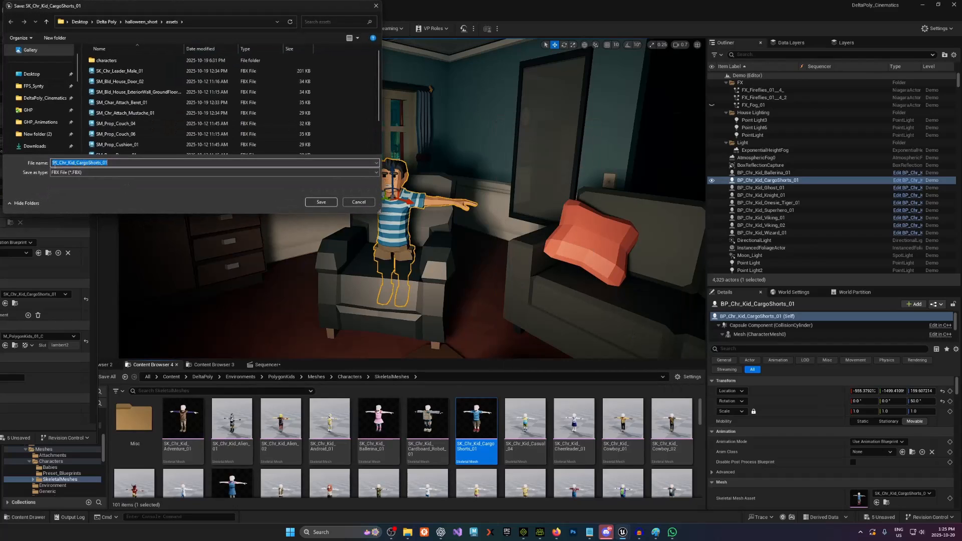
pyautogui.click(359, 202)
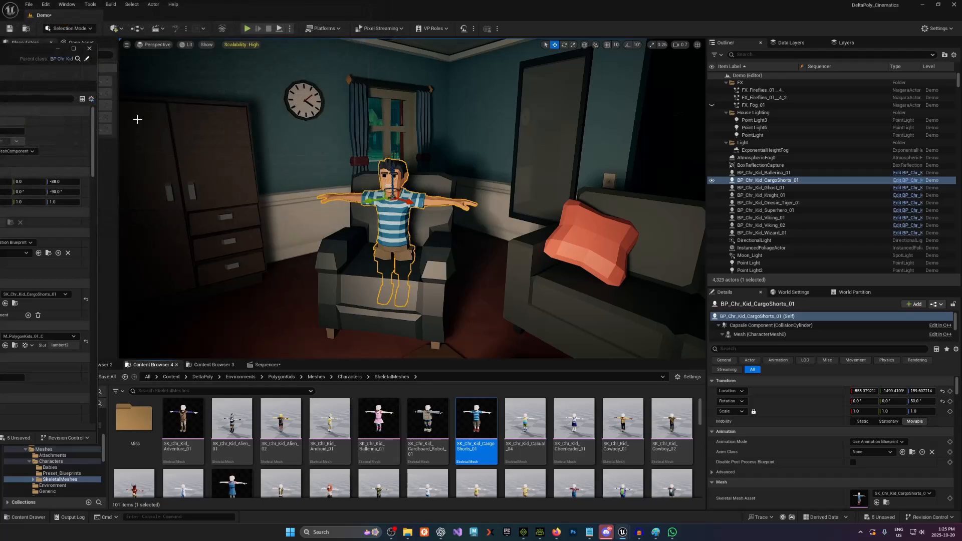
# Review the Blueprint's freckles, face, brows, eyes and hair components again, and move its window out of the way
pyautogui.click(46, 85)
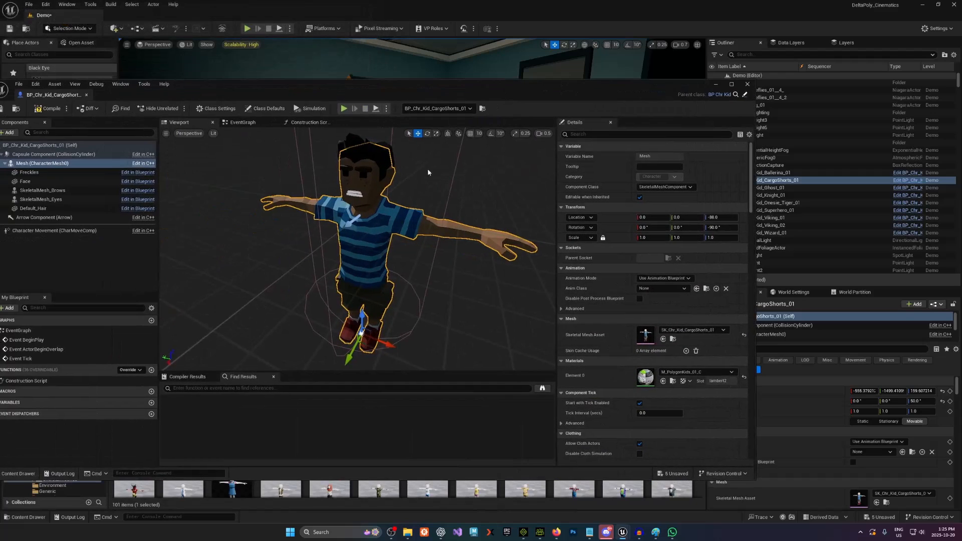
pyautogui.click(50, 172)
pyautogui.click(54, 182)
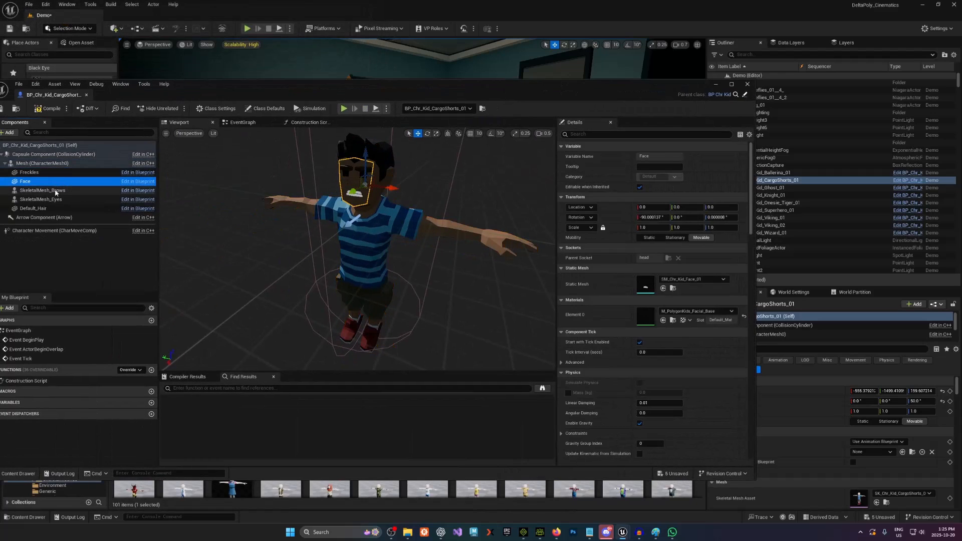
pyautogui.click(59, 191)
pyautogui.click(60, 200)
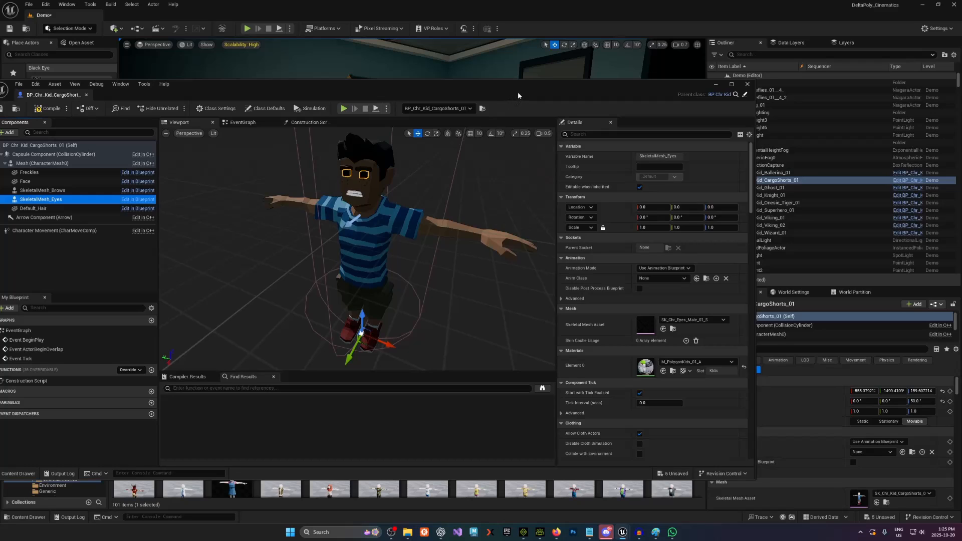
pyautogui.click(376, 154)
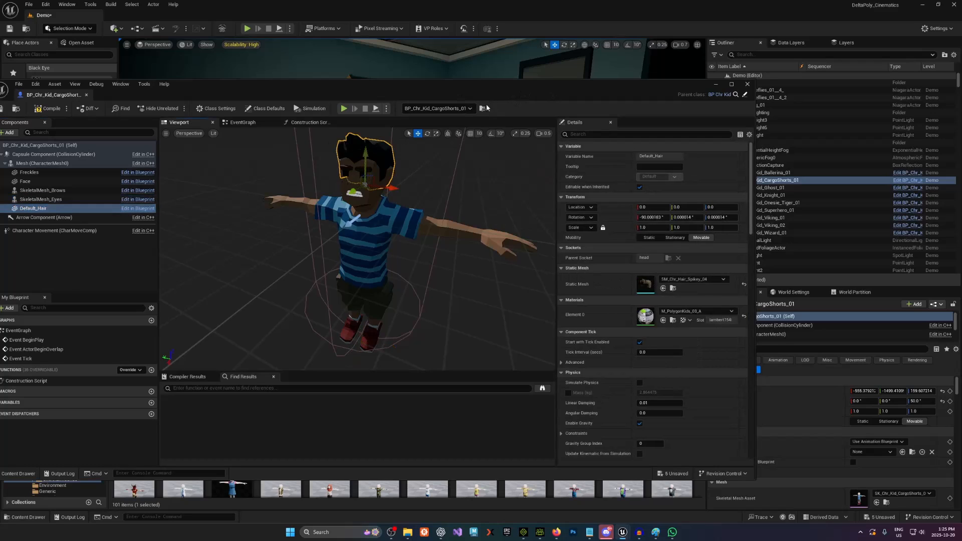
pyautogui.moveTo(493, 92); pyautogui.dragTo(0, 81)
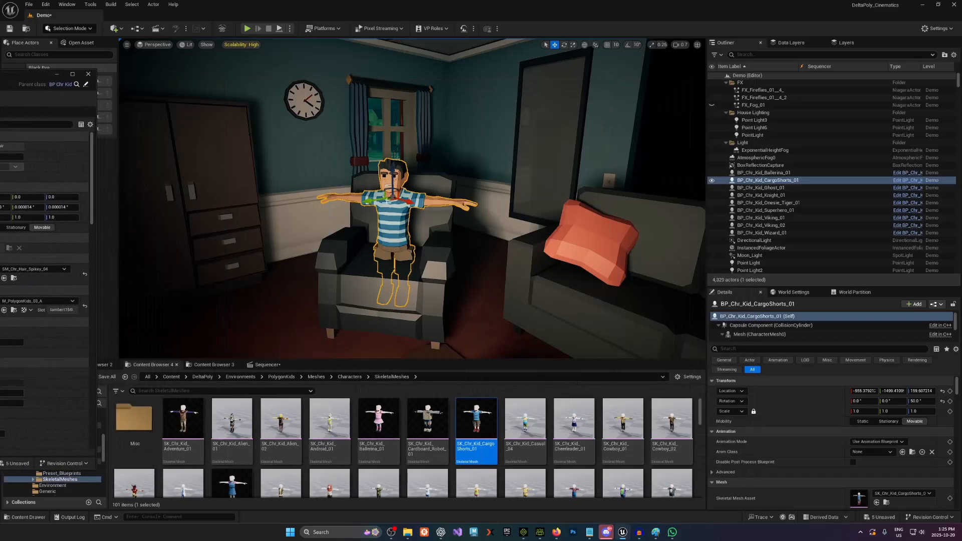
# Hide the Mesh component of BP_Chr_Kid_CargoShorts_01 in the level by turning off its Visible property
pyautogui.click(762, 181)
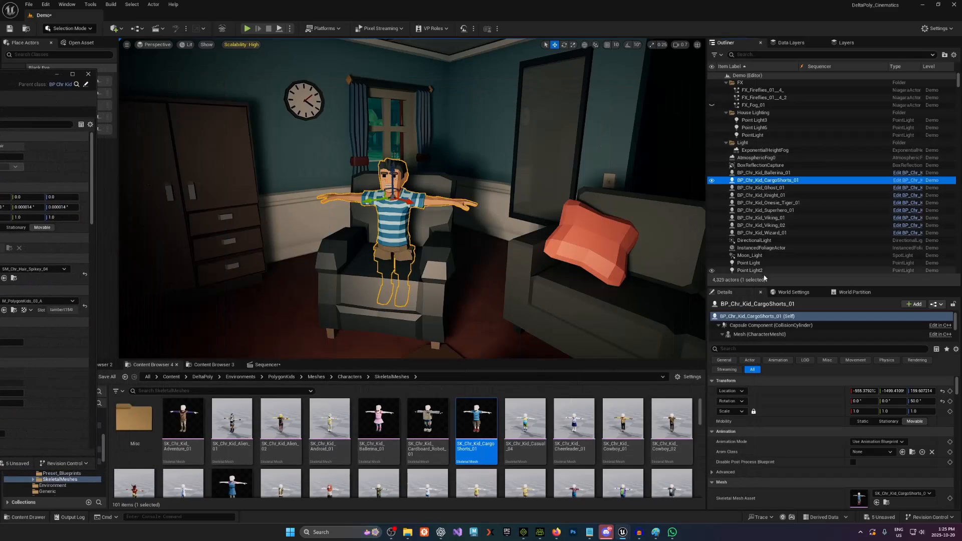
pyautogui.click(757, 333)
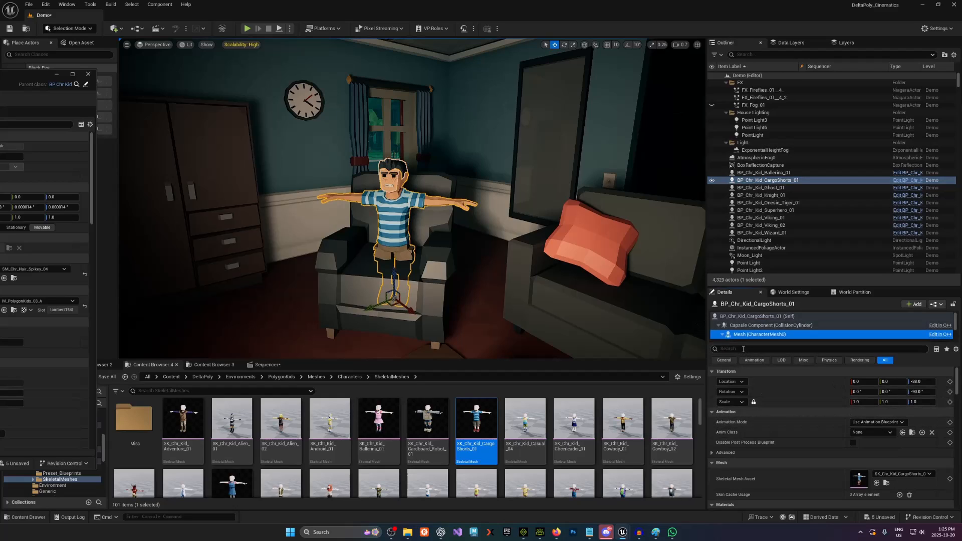
pyautogui.click(726, 349)
pyautogui.write('vis')
pyautogui.click(856, 413)
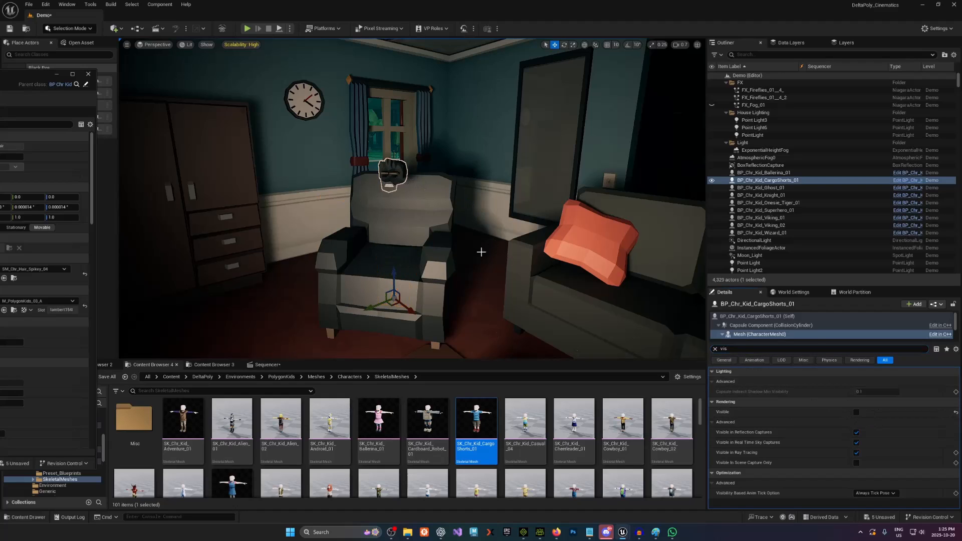
# Select the kid actor by its head parts above the armchair and look through the commands available for actors
pyautogui.click(410, 190)
pyautogui.click(391, 165)
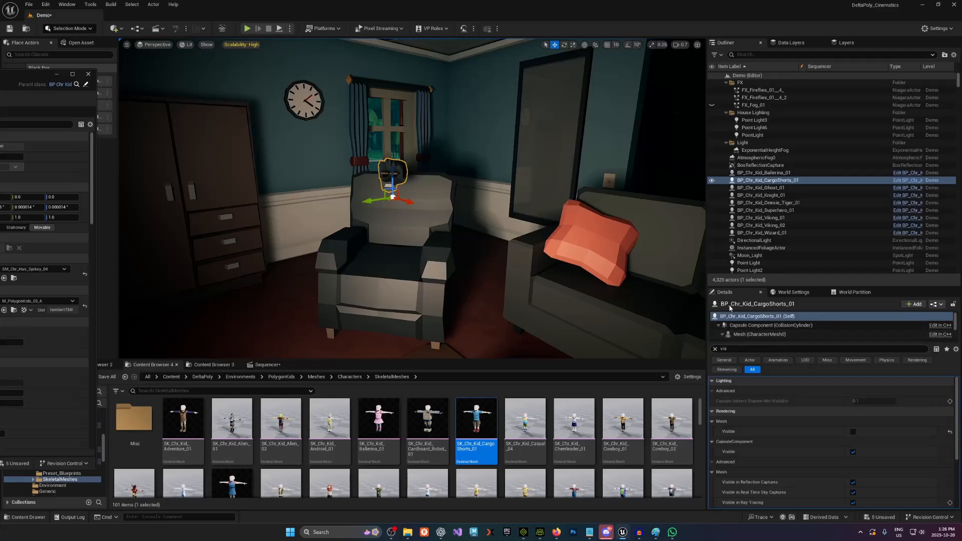
pyautogui.click(153, 4)
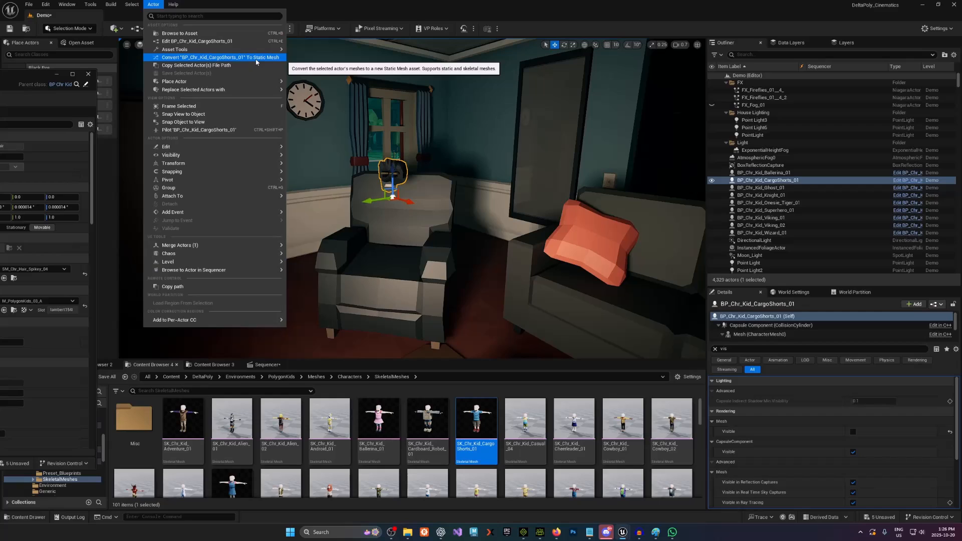
pyautogui.click(310, 4)
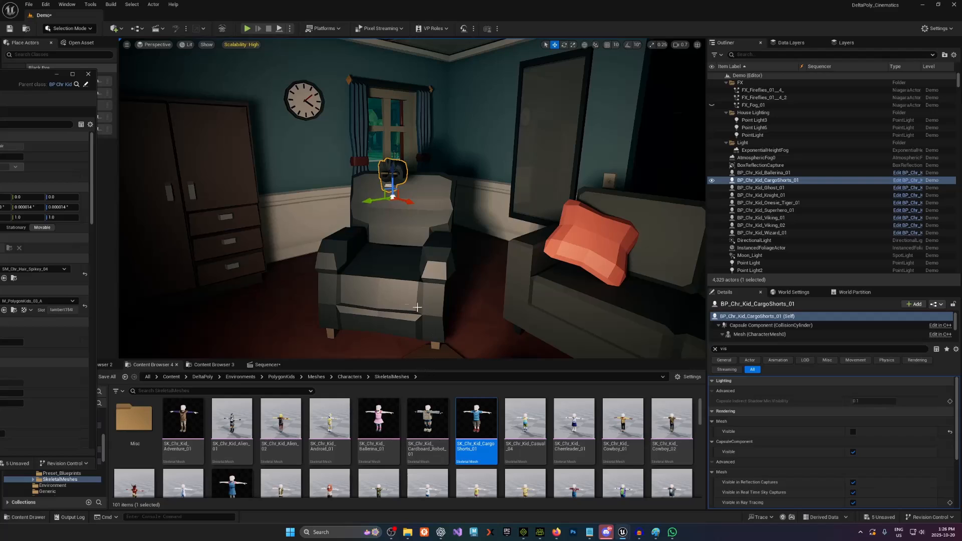
# Undo the hiding of the Mesh component on BP_Chr_Kid_CargoShorts_01
pyautogui.hotkey('ctrl', 'z')
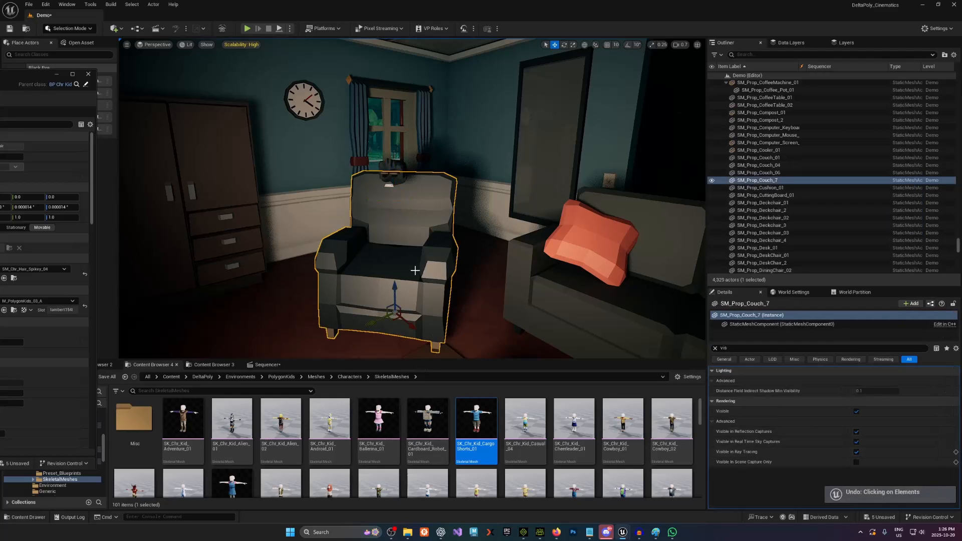
pyautogui.hotkey('ctrl', 'y')
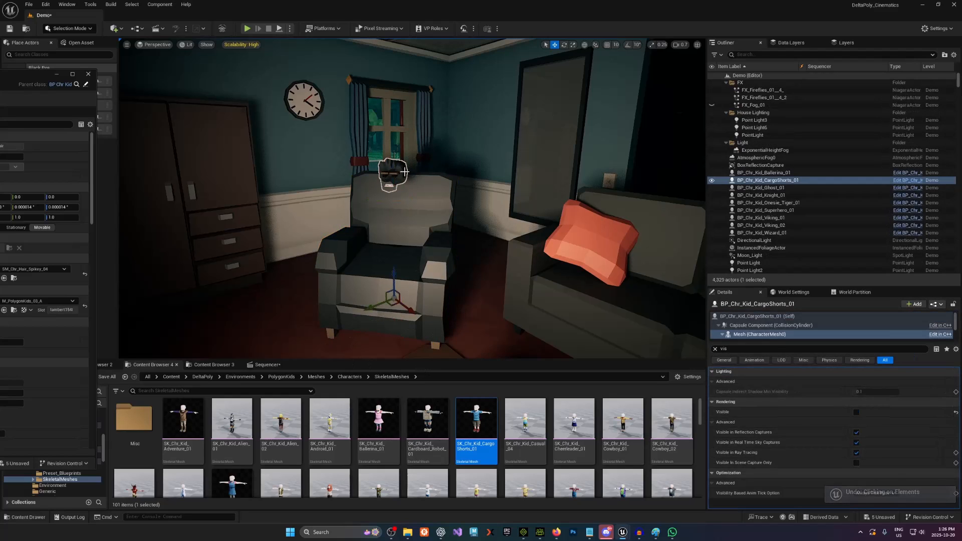
pyautogui.hotkey('ctrl', 'z')
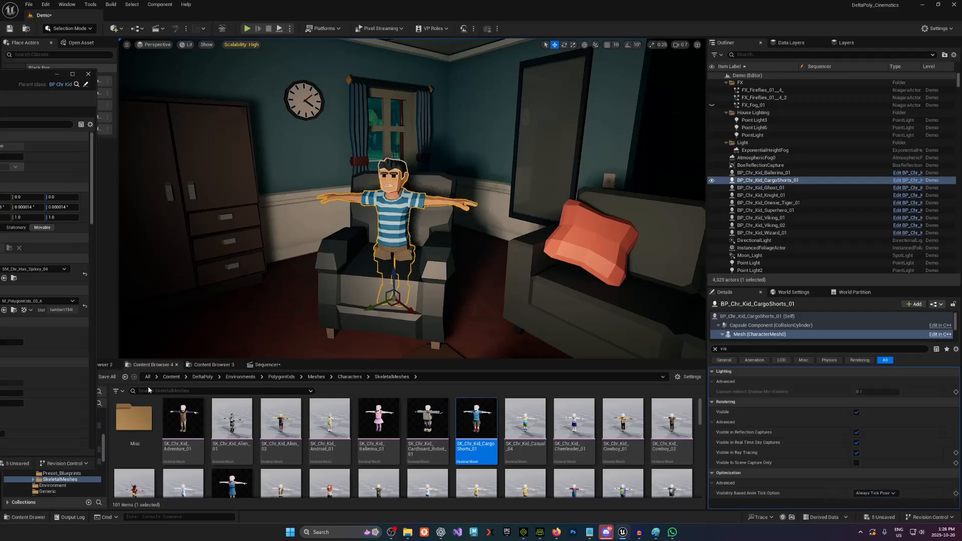
# Look through the DeltaPoly project's Cinematics and Characters content folders for the son's assets
pyautogui.click(203, 377)
pyautogui.doubleClick(133, 420)
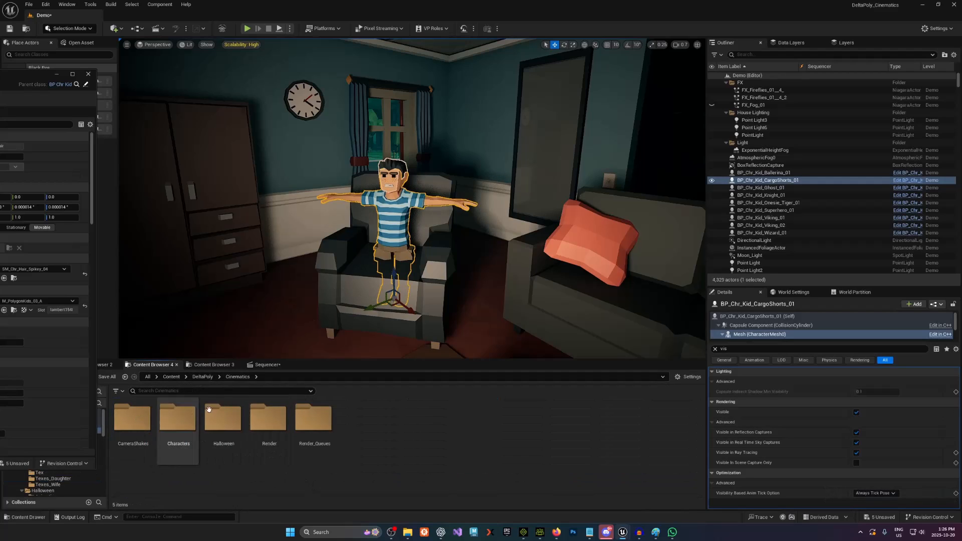
pyautogui.doubleClick(183, 430)
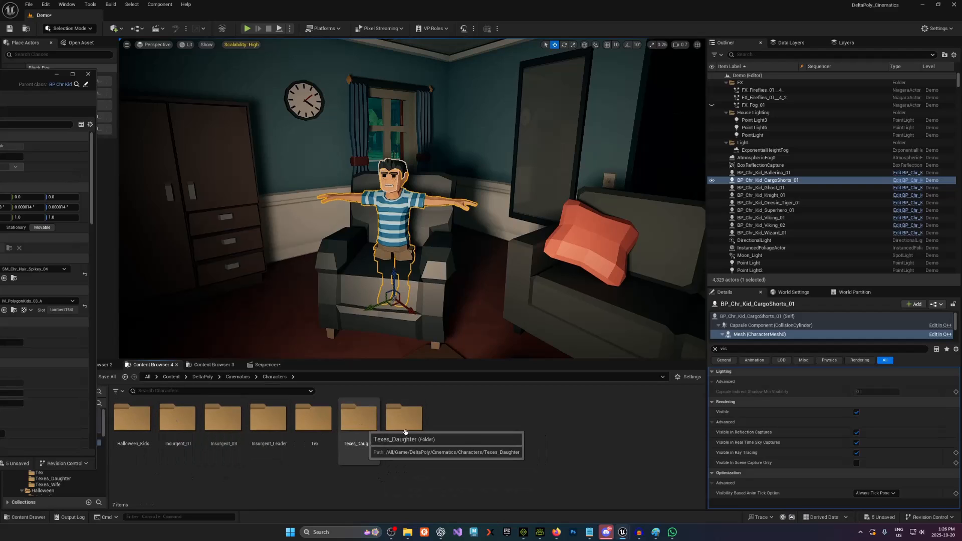
pyautogui.rightClick(461, 430)
pyautogui.click(403, 421)
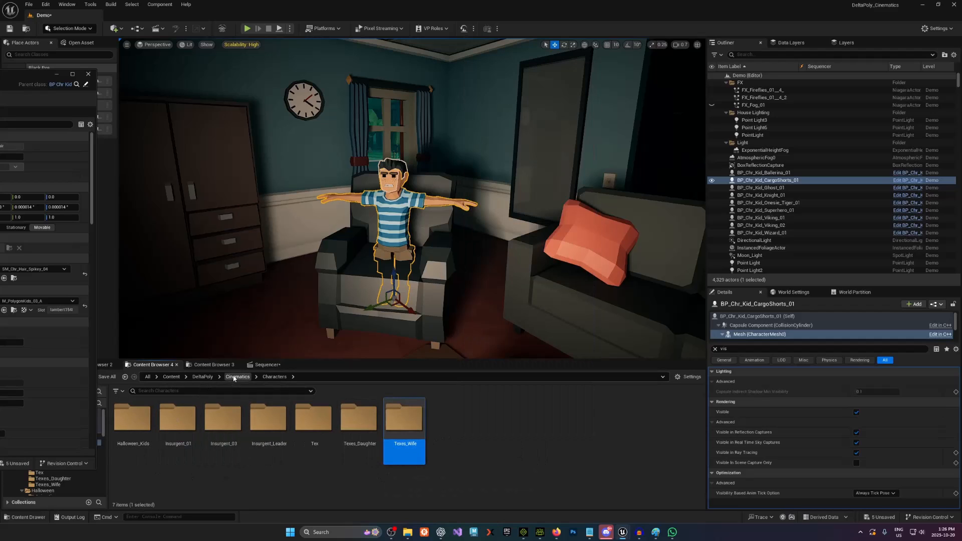
pyautogui.click(237, 376)
pyautogui.click(202, 377)
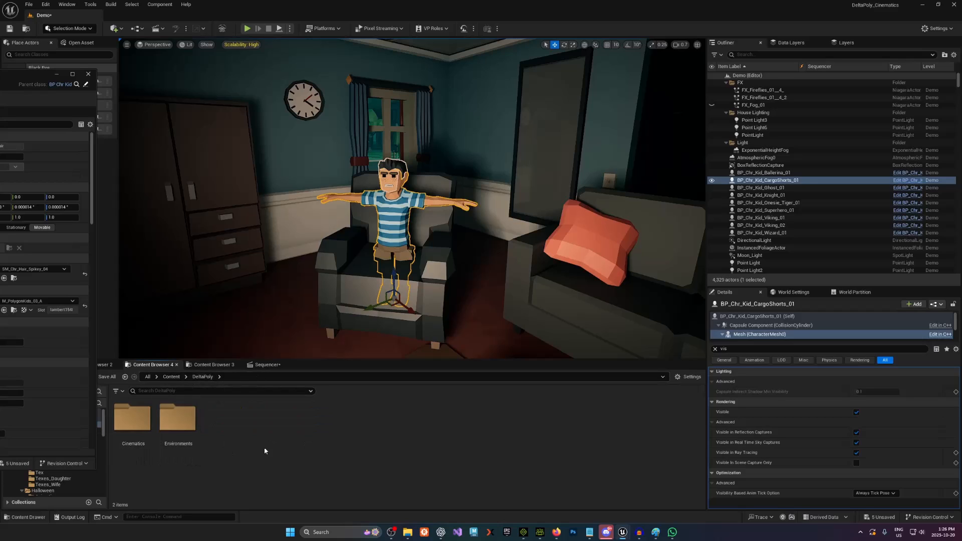
pyautogui.doubleClick(133, 419)
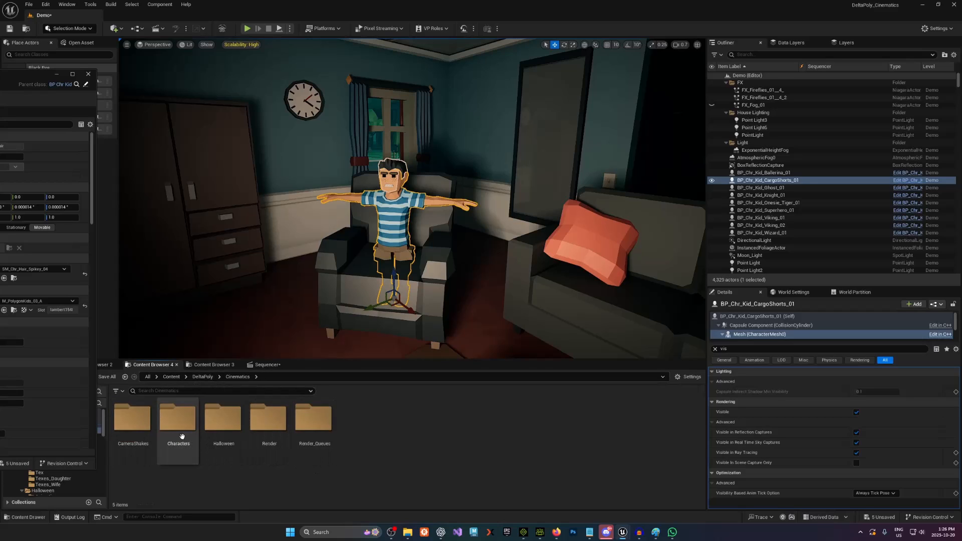
pyautogui.doubleClick(177, 419)
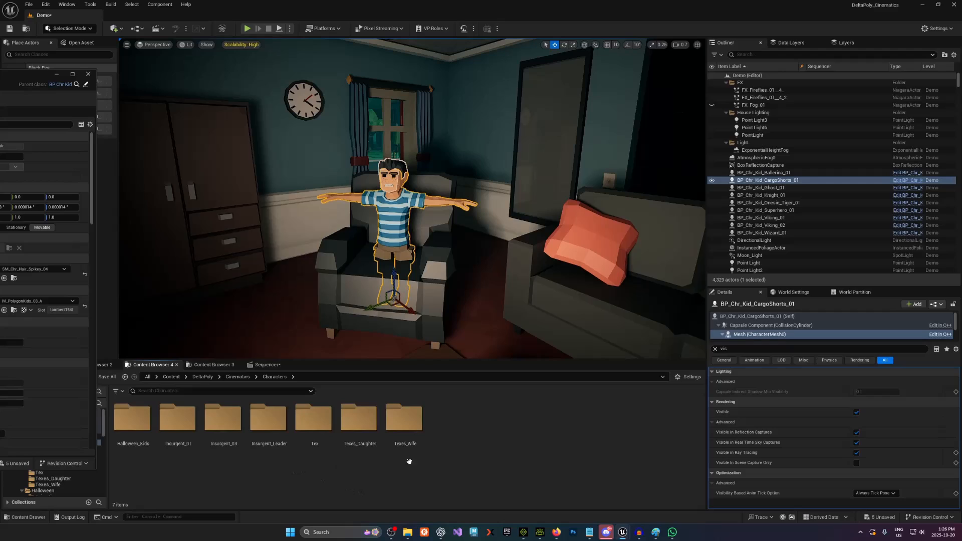
# Search the DeltaPoly content folder for "accessor" and open the SM_Son_Accessories static mesh
pyautogui.click(237, 377)
pyautogui.click(203, 376)
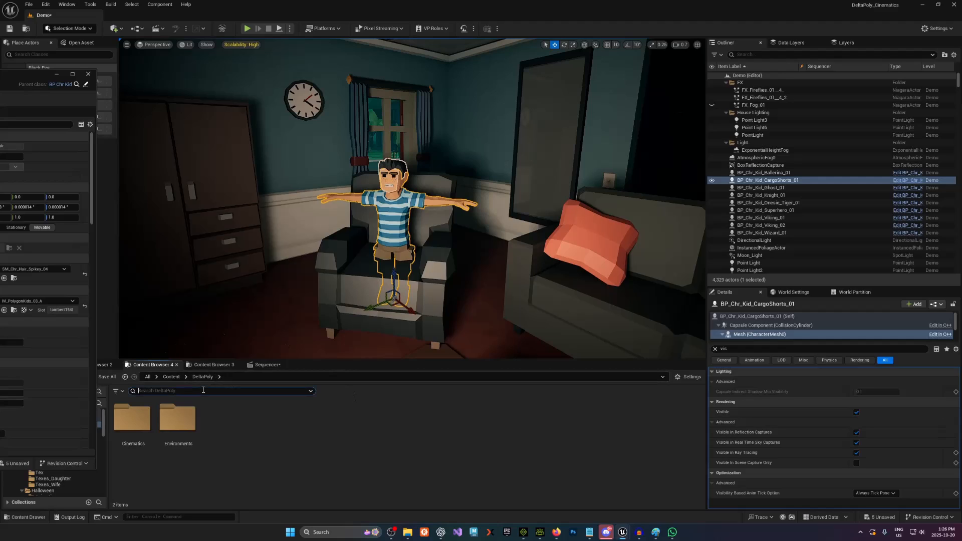
pyautogui.write('accessor')
pyautogui.click(176, 420)
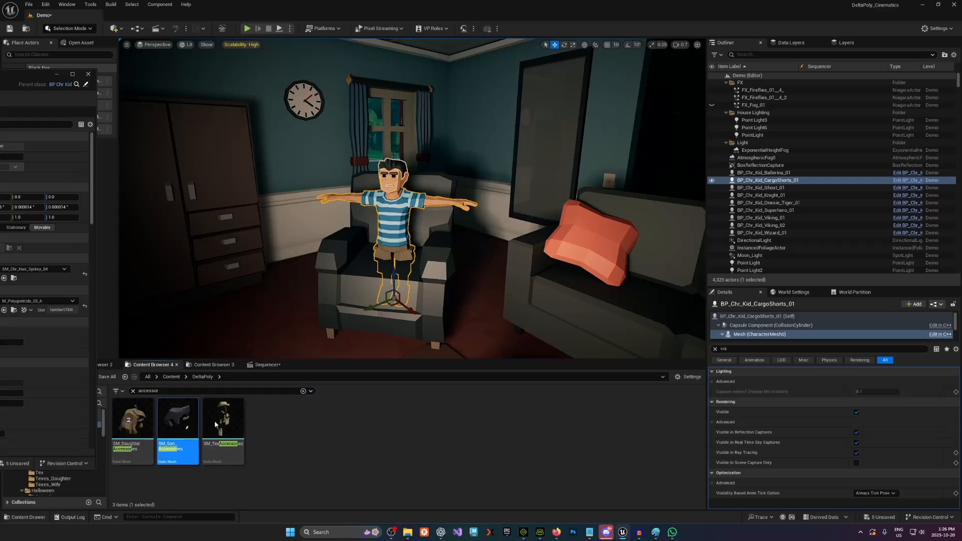
pyautogui.rightClick(167, 413)
pyautogui.click(322, 353)
pyautogui.moveTo(0, 77); pyautogui.dragTo(501, 72)
# Examine the hair, brows, freckles and other head parts merged in SM_Son_Accessories from several angles, and close its editor
pyautogui.scroll(5, 412, 240)
pyautogui.scroll(-8, 456, 271)
pyautogui.keyDown('alt'); pyautogui.moveTo(455, 271); pyautogui.dragTo(370, 251); pyautogui.keyUp('alt')
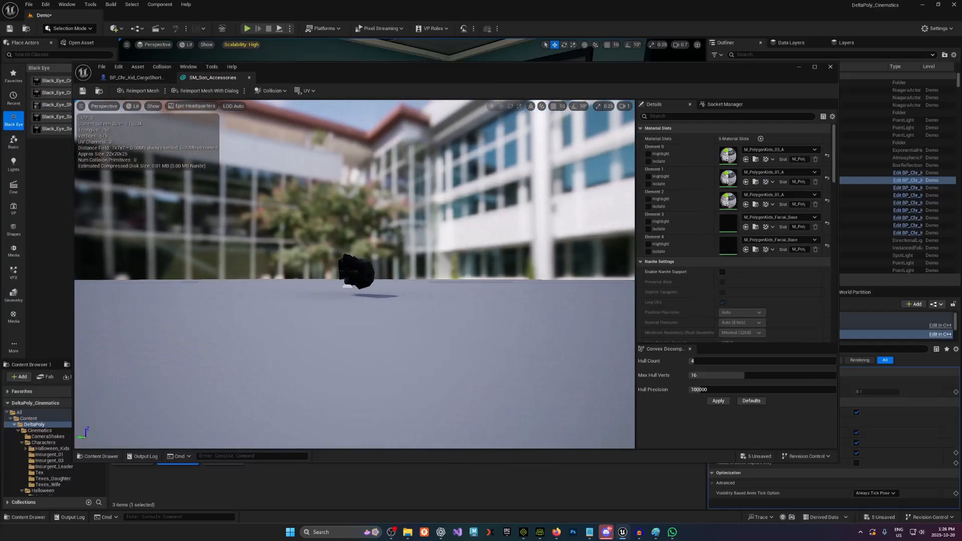
pyautogui.scroll(8, 487, 294)
pyautogui.scroll(-5, 488, 294)
pyautogui.keyDown('alt'); pyautogui.moveTo(487, 294); pyautogui.dragTo(541, 294); pyautogui.keyUp('alt')
pyautogui.scroll(8, 476, 292)
pyautogui.scroll(-2, 446, 288)
pyautogui.scroll(-4, 446, 289)
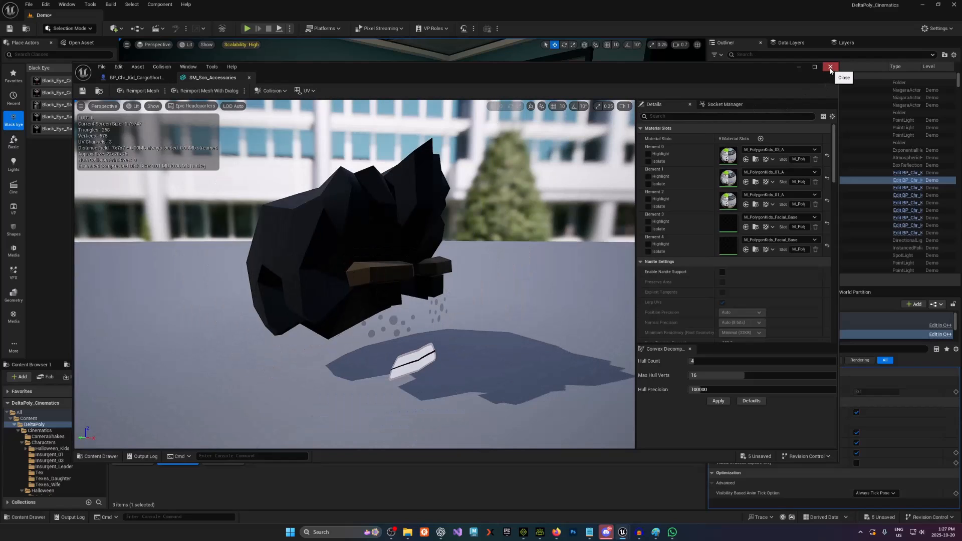
pyautogui.click(830, 69)
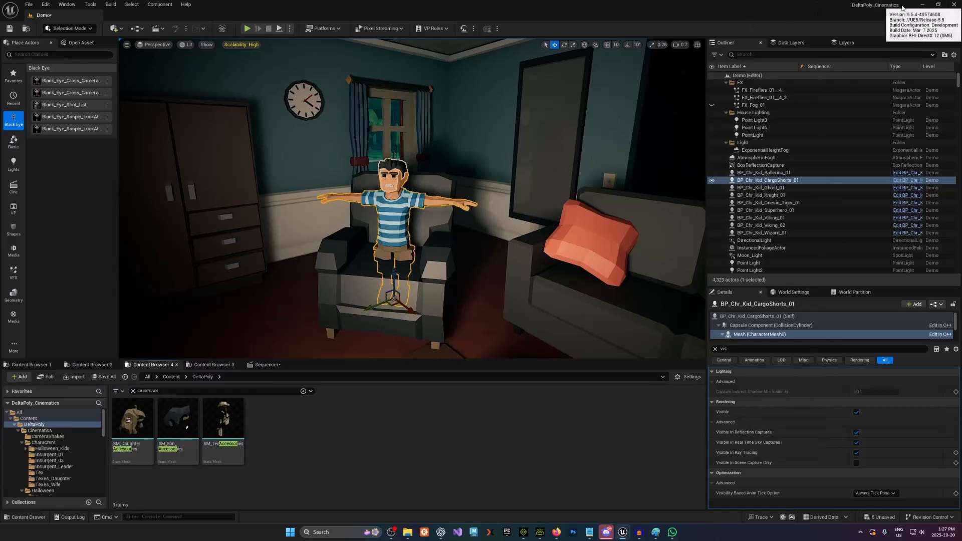
# Switch to Character Creator 4 and start a new, empty project in place of the open daughter project
pyautogui.click(539, 532)
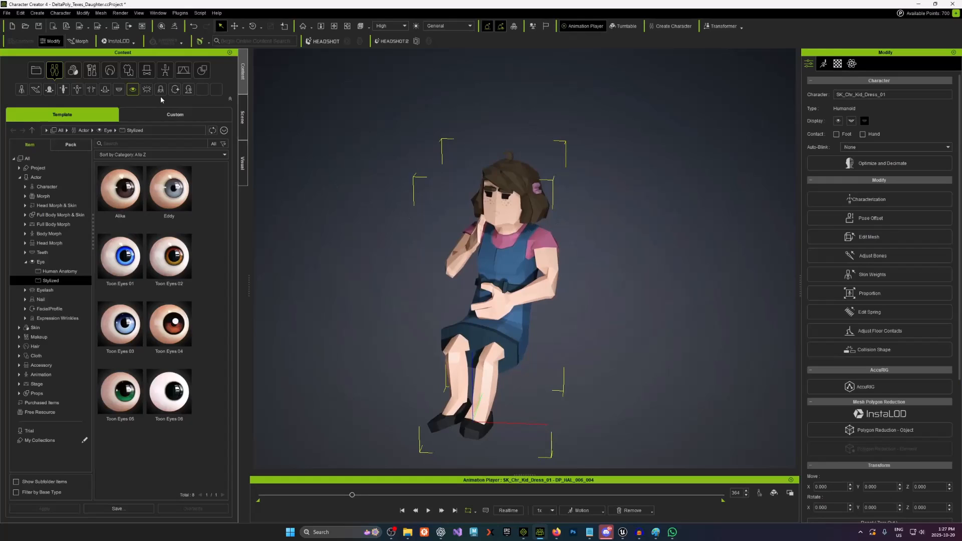
pyautogui.click(6, 13)
pyautogui.click(28, 33)
pyautogui.press('Escape')
pyautogui.click(7, 13)
pyautogui.click(27, 25)
pyautogui.click(430, 279)
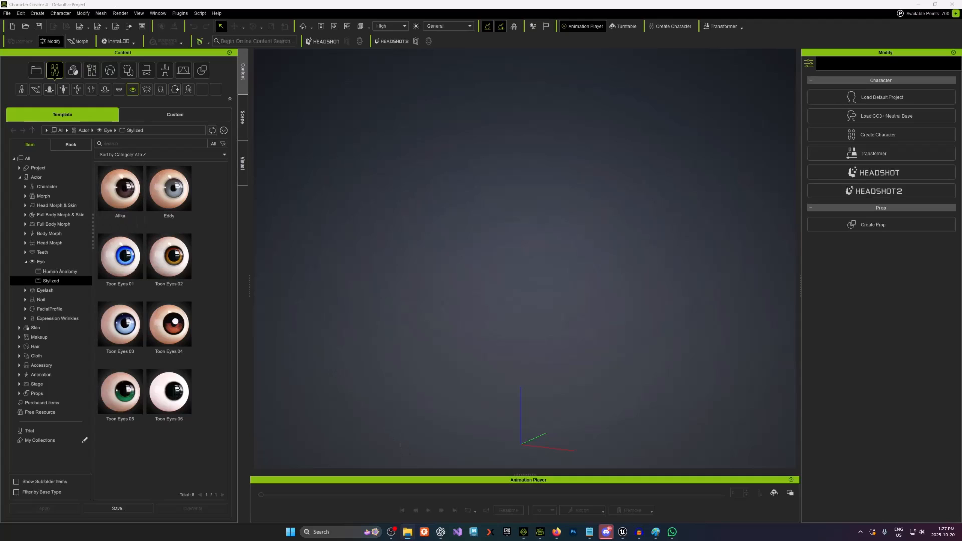
# In the file manager, go to the characters folder under Delta Poly > halloween_short > assets and look through the son's exported files
pyautogui.moveTo(0, 425); pyautogui.dragTo(645, 111)
pyautogui.click(543, 292)
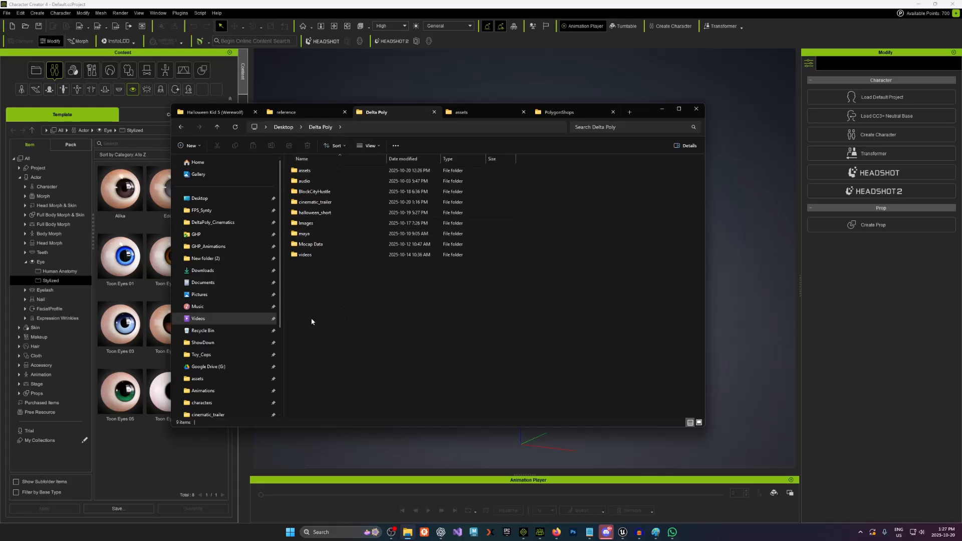
pyautogui.doubleClick(328, 213)
pyautogui.doubleClick(314, 183)
pyautogui.doubleClick(308, 170)
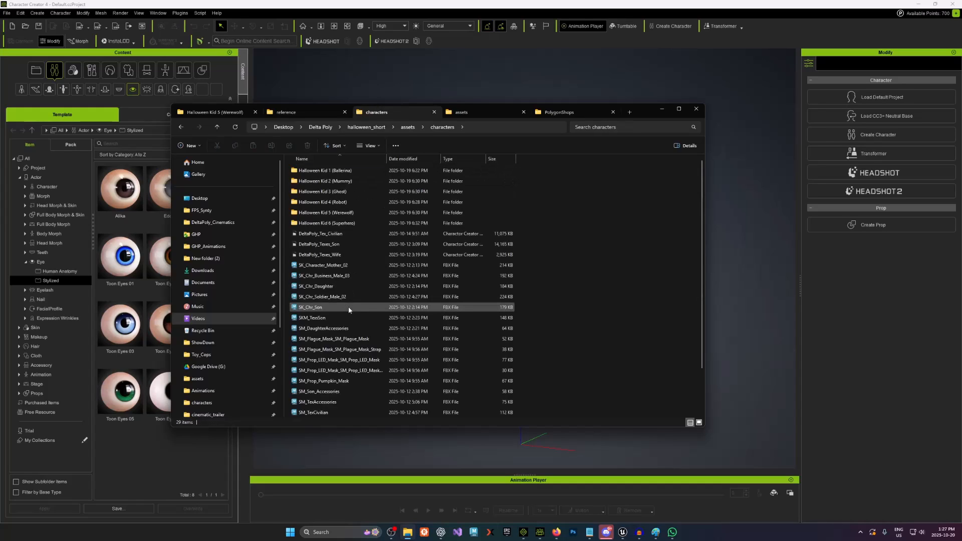
pyautogui.click(330, 244)
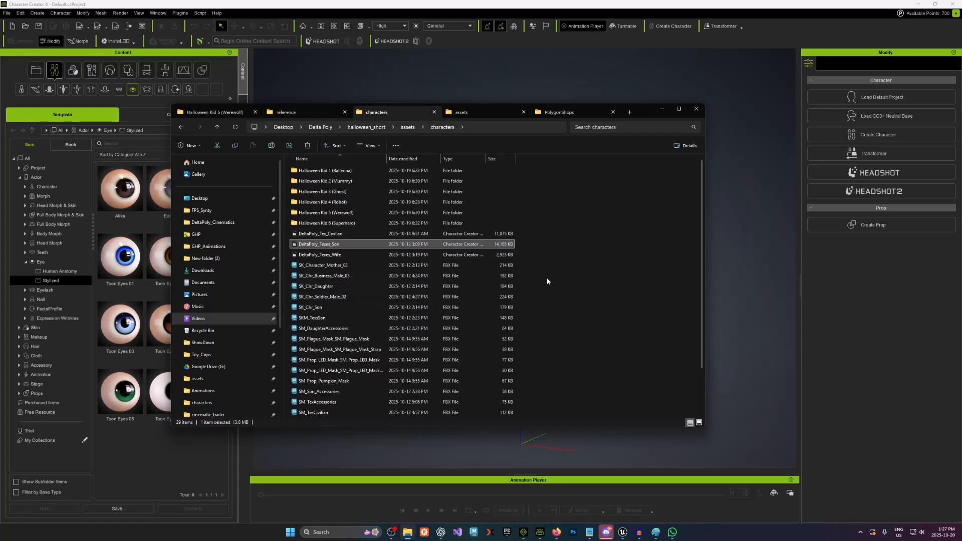
pyautogui.scroll(-1, 334, 296)
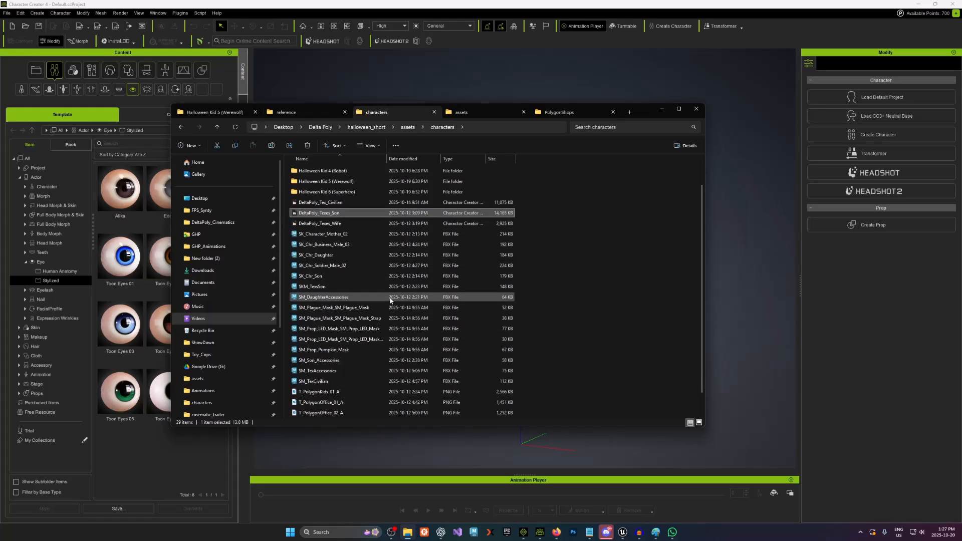
# Import the SKM_TexsSon FBX file into Character Creator as a prop with the Keep Original import setting
pyautogui.click(332, 287)
pyautogui.moveTo(635, 106); pyautogui.dragTo(431, 283)
pyautogui.click(532, 328)
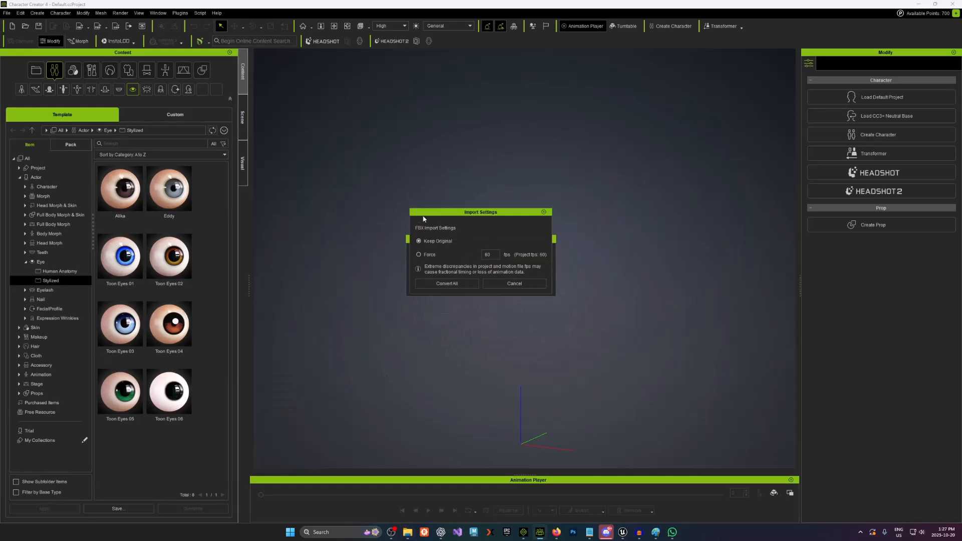
pyautogui.click(443, 283)
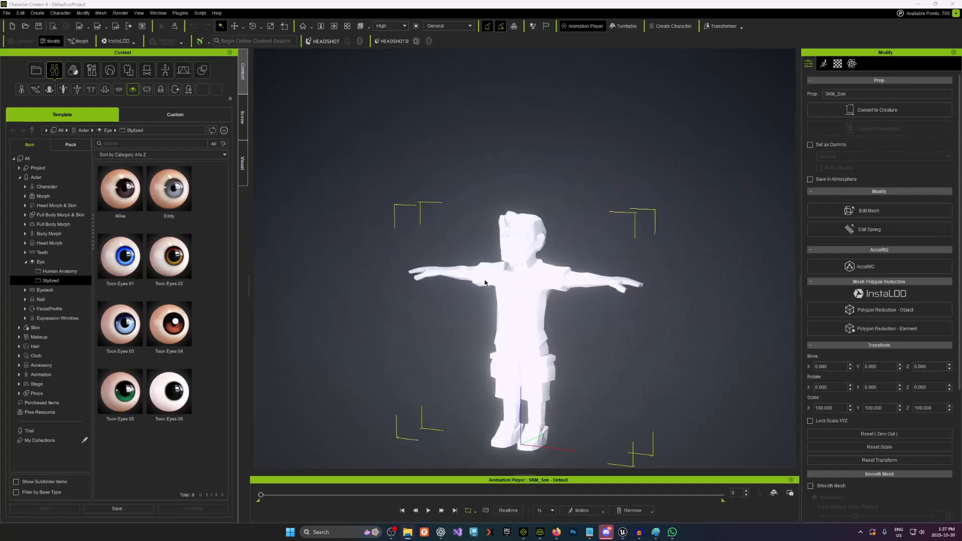
# Inspect the imported SKM_Son prop from several angles and delete it from the scene
pyautogui.moveTo(550, 334); pyautogui.dragTo(535, 283, button='middle')
pyautogui.moveTo(535, 283); pyautogui.dragTo(608, 287, button='right')
pyautogui.scroll(2, 522, 294)
pyautogui.scroll(2, 608, 287)
pyautogui.click(679, 293)
pyautogui.moveTo(679, 293); pyautogui.dragTo(466, 272, button='right')
pyautogui.press('alt')
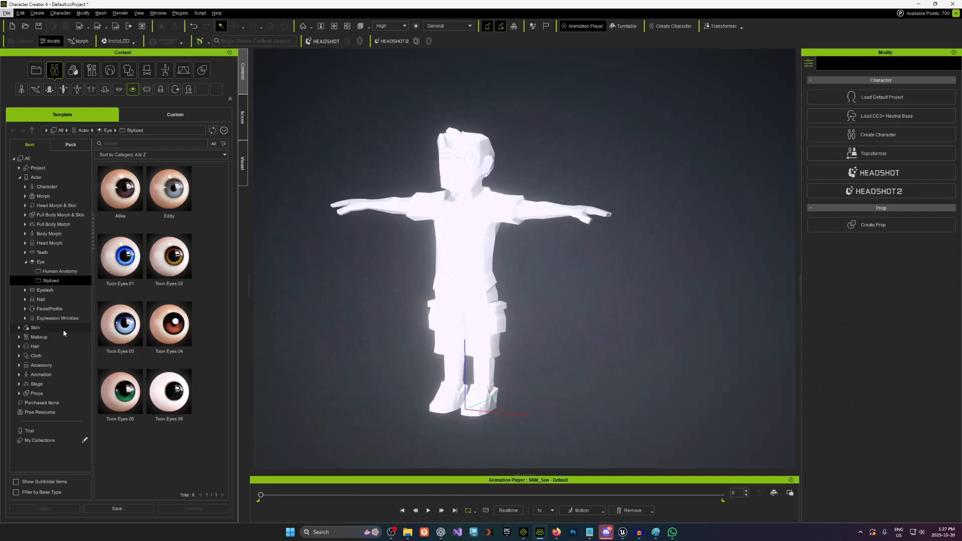
pyautogui.click(478, 248)
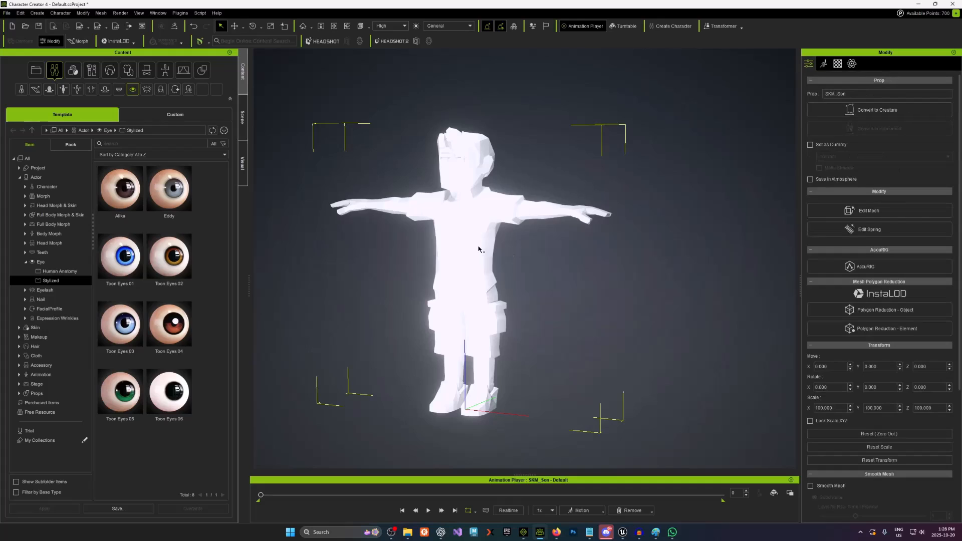
pyautogui.press('Delete')
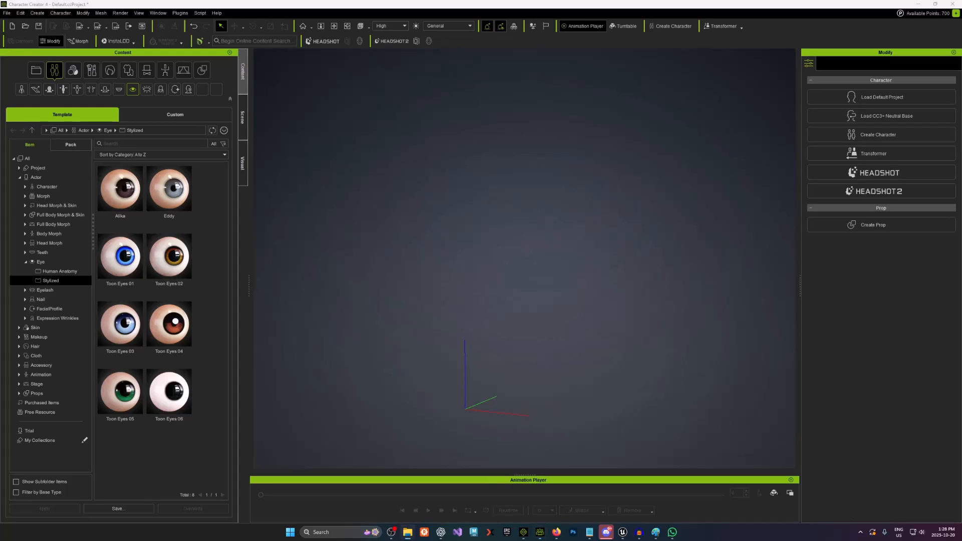
# Import the SK_Chr_Kid_CargoShorts_01 FBX body mesh as a prop and convert it
pyautogui.moveTo(100, 345); pyautogui.dragTo(485, 312)
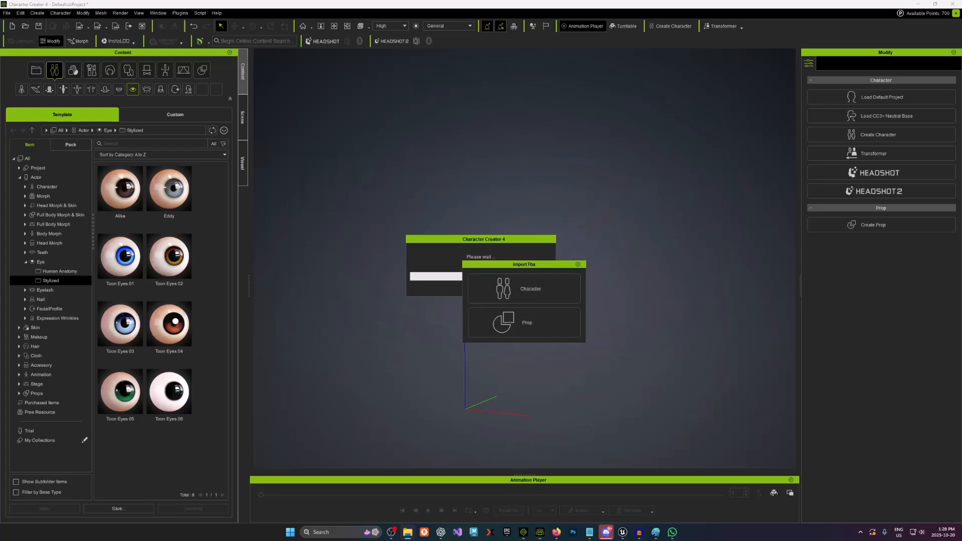
pyautogui.click(541, 326)
pyautogui.click(443, 284)
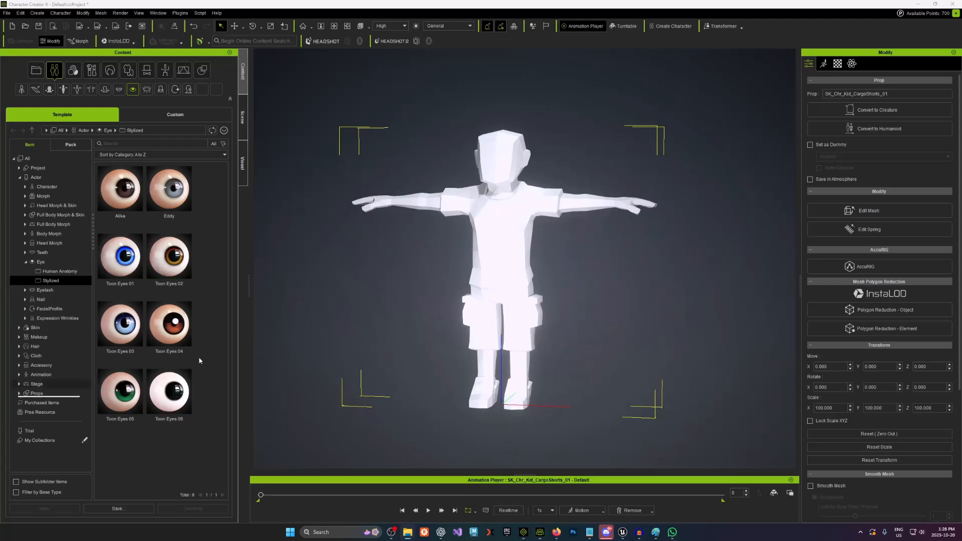
# Put the file manager away and import the SM_Son_Accessories FBX file as a second prop alongside the body
pyautogui.hotkey('alt', 'Tab')
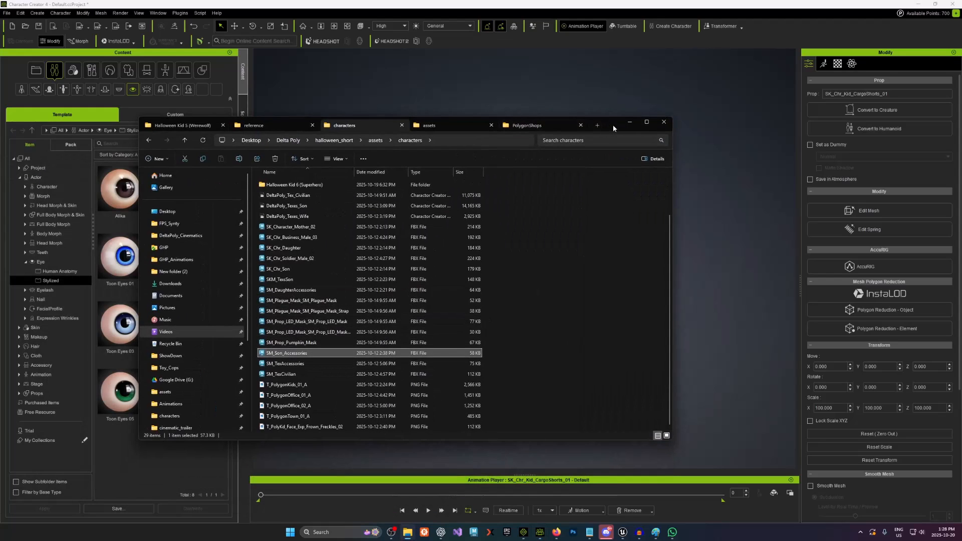
pyautogui.click(629, 122)
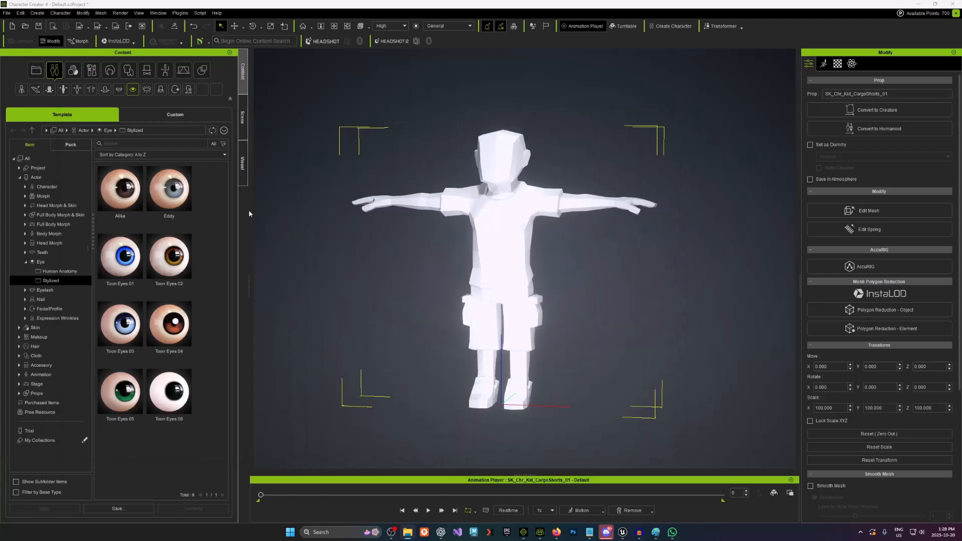
pyautogui.click(673, 157)
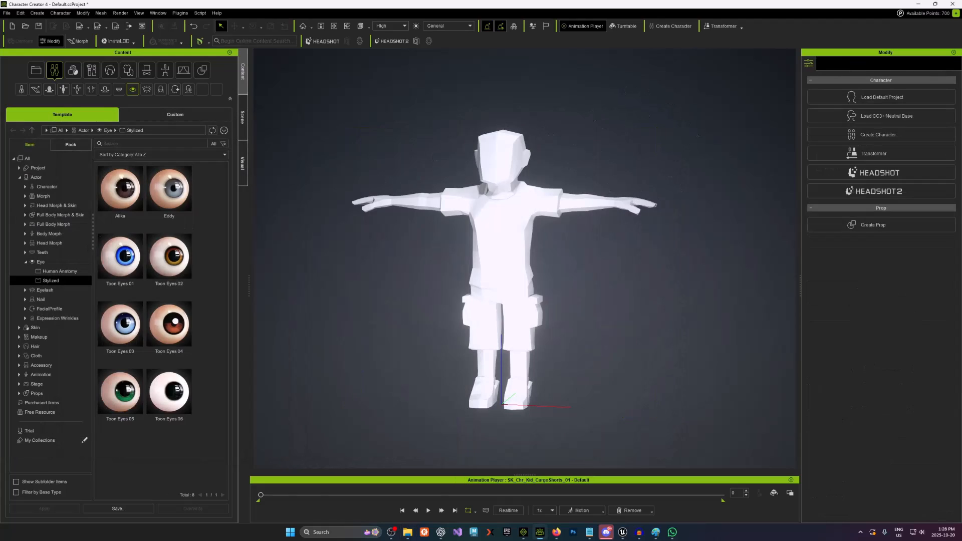
pyautogui.moveTo(0, 75); pyautogui.dragTo(332, 146)
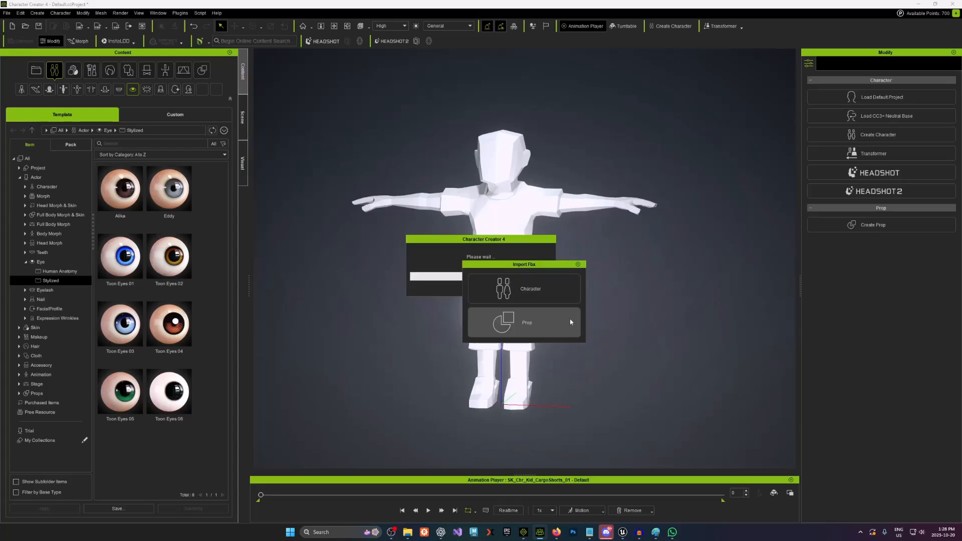
pyautogui.click(545, 326)
pyautogui.click(446, 284)
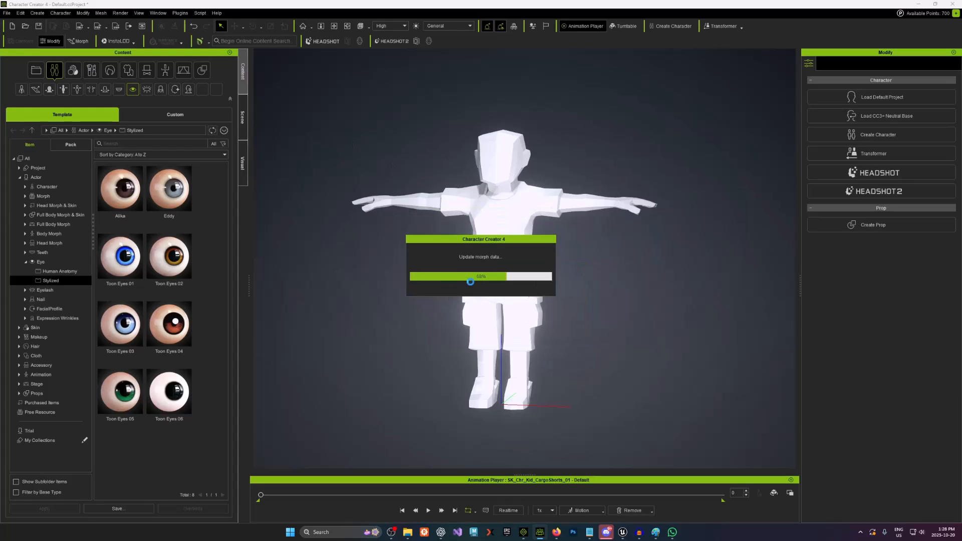
# Check where the accessories sit relative to the kid's body and select the SM_Son_Accessories mesh inside its prop in the scene hierarchy
pyautogui.moveTo(595, 350); pyautogui.dragTo(616, 293, button='right')
pyautogui.moveTo(486, 423); pyautogui.dragTo(564, 384, button='right')
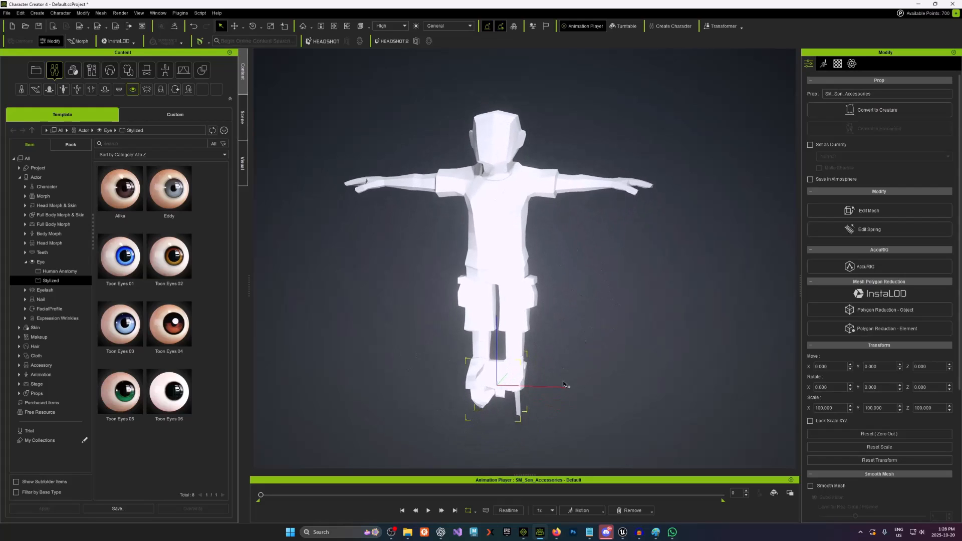
pyautogui.moveTo(554, 353); pyautogui.dragTo(593, 365, button='right')
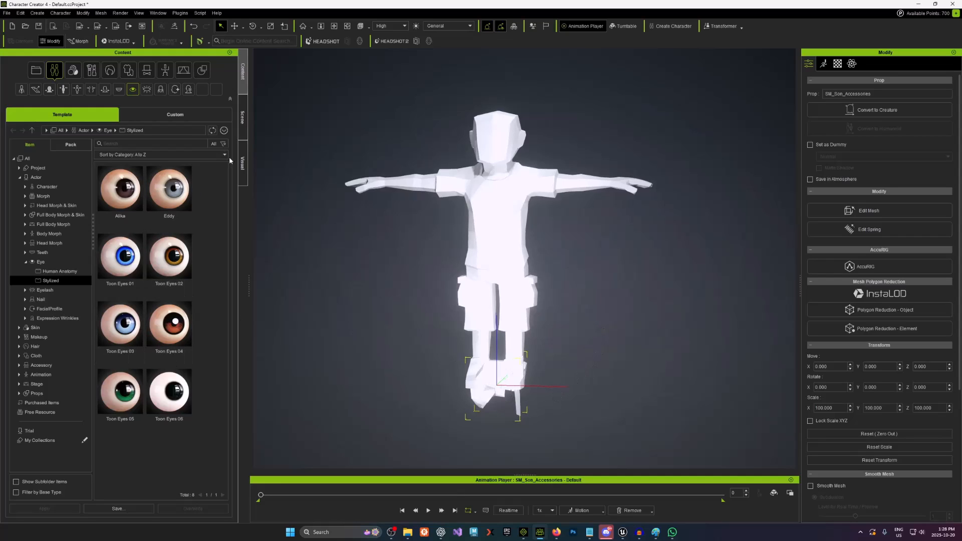
pyautogui.click(242, 117)
pyautogui.click(23, 127)
pyautogui.click(50, 138)
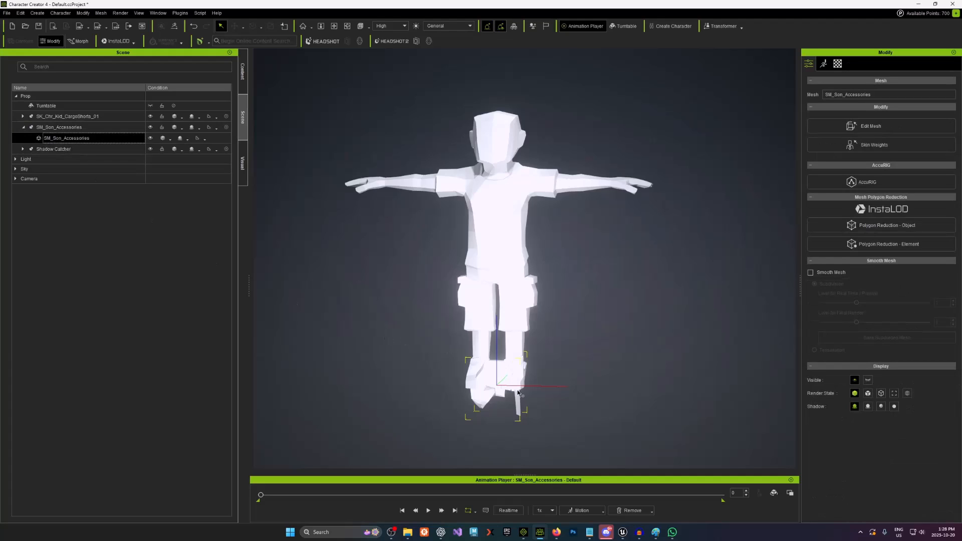
# Examine from several angles how the accessories mesh sits around the kid's feet relative to the head
pyautogui.scroll(2, 508, 378)
pyautogui.moveTo(584, 415); pyautogui.dragTo(536, 421, button='right')
pyautogui.scroll(1, 573, 421)
pyautogui.moveTo(574, 421); pyautogui.dragTo(575, 296, button='middle')
pyautogui.moveTo(575, 295); pyautogui.dragTo(597, 312, button='right')
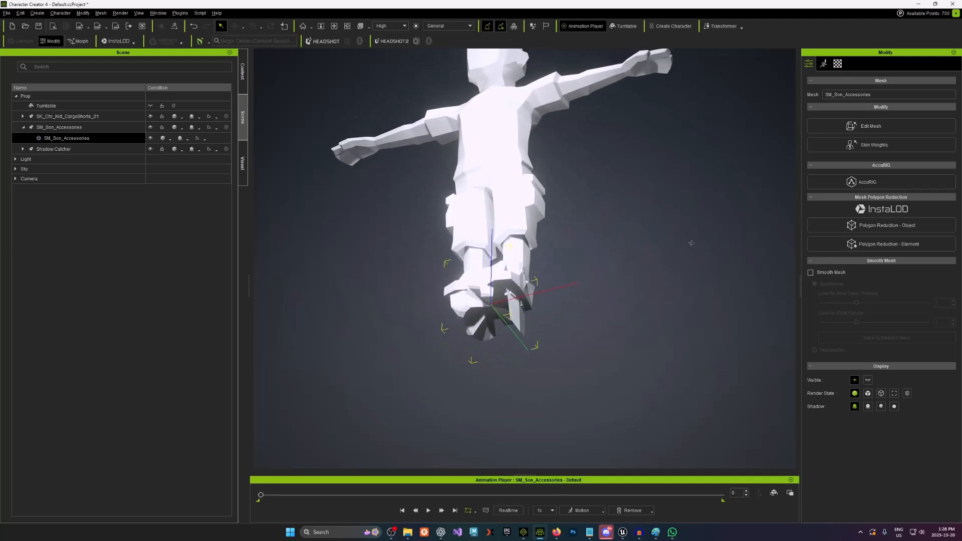
pyautogui.scroll(3, 576, 351)
pyautogui.moveTo(573, 359); pyautogui.dragTo(523, 385, button='right')
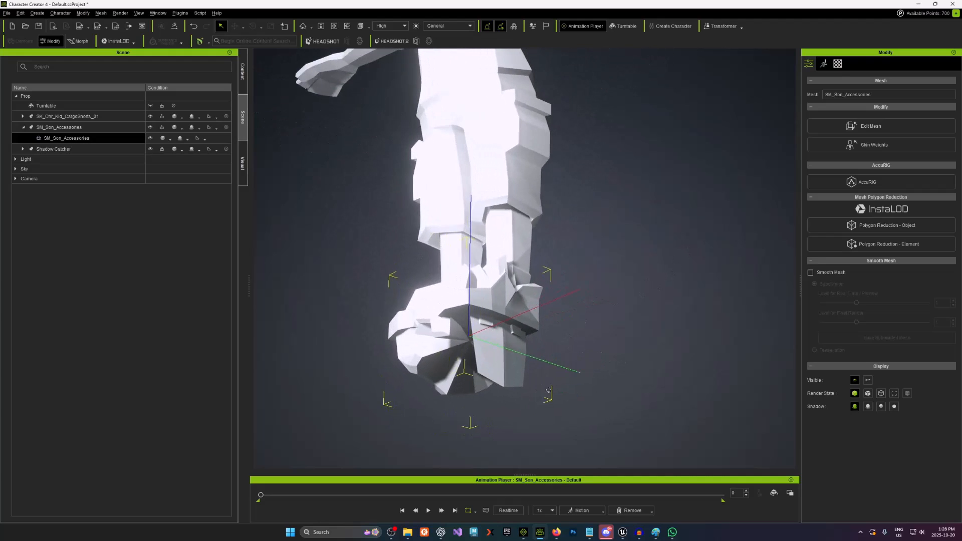
pyautogui.moveTo(605, 328); pyautogui.dragTo(497, 352, button='right')
pyautogui.moveTo(440, 362); pyautogui.dragTo(664, 341, button='right')
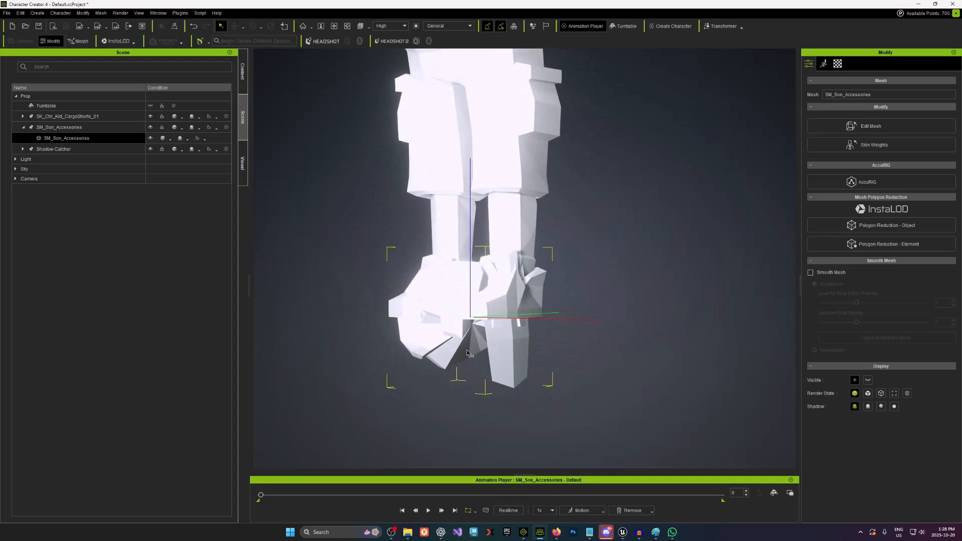
pyautogui.scroll(-5, 601, 333)
pyautogui.moveTo(615, 324); pyautogui.dragTo(609, 355, button='right')
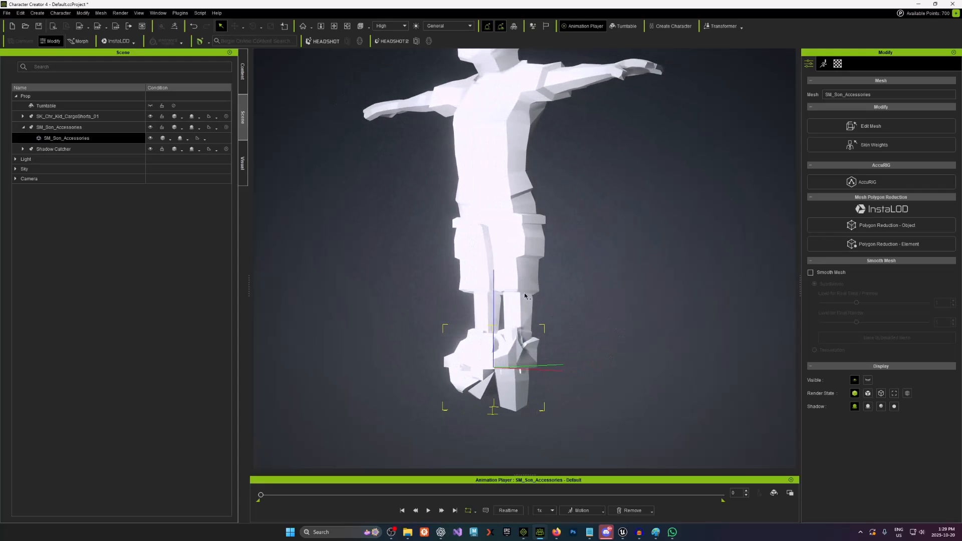
pyautogui.moveTo(523, 293); pyautogui.dragTo(628, 312, button='right')
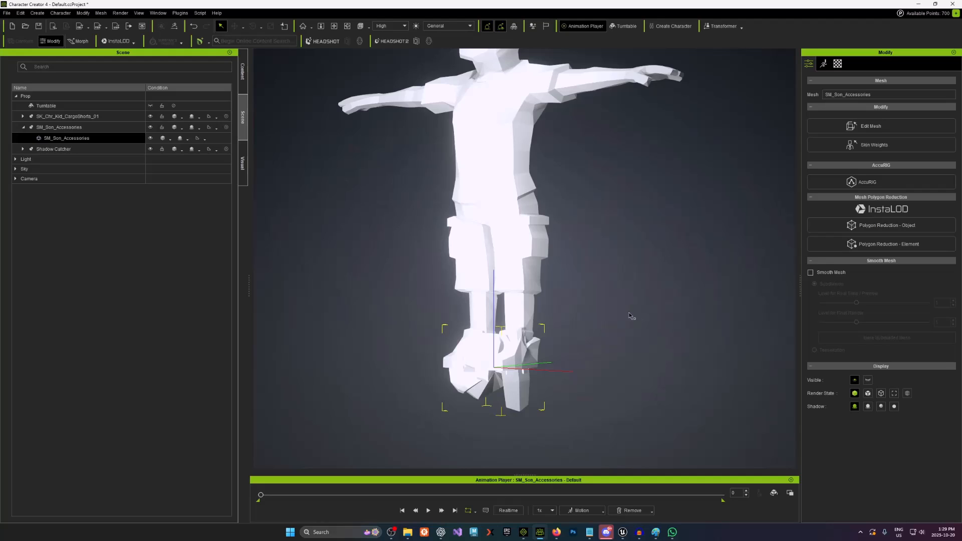
pyautogui.moveTo(628, 311); pyautogui.dragTo(668, 294, button='right')
pyautogui.moveTo(627, 239); pyautogui.dragTo(606, 234, button='right')
pyautogui.moveTo(607, 234); pyautogui.dragTo(627, 280, button='middle')
pyautogui.moveTo(627, 280); pyautogui.dragTo(630, 300, button='right')
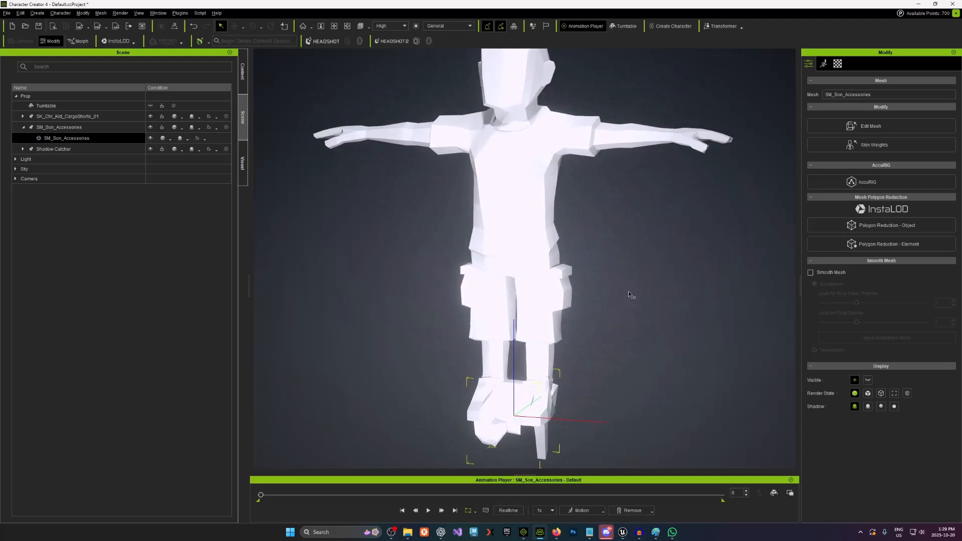
pyautogui.moveTo(626, 256); pyautogui.dragTo(635, 251, button='right')
pyautogui.moveTo(635, 251); pyautogui.dragTo(620, 275, button='middle')
pyautogui.scroll(-1, 622, 267)
pyautogui.moveTo(659, 287); pyautogui.dragTo(615, 274, button='right')
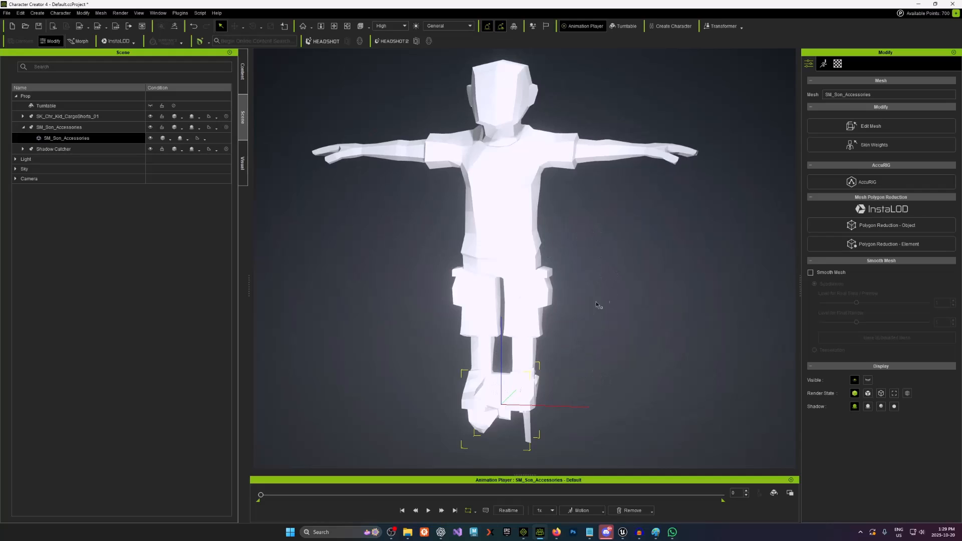
pyautogui.moveTo(549, 344); pyautogui.dragTo(647, 352, button='right')
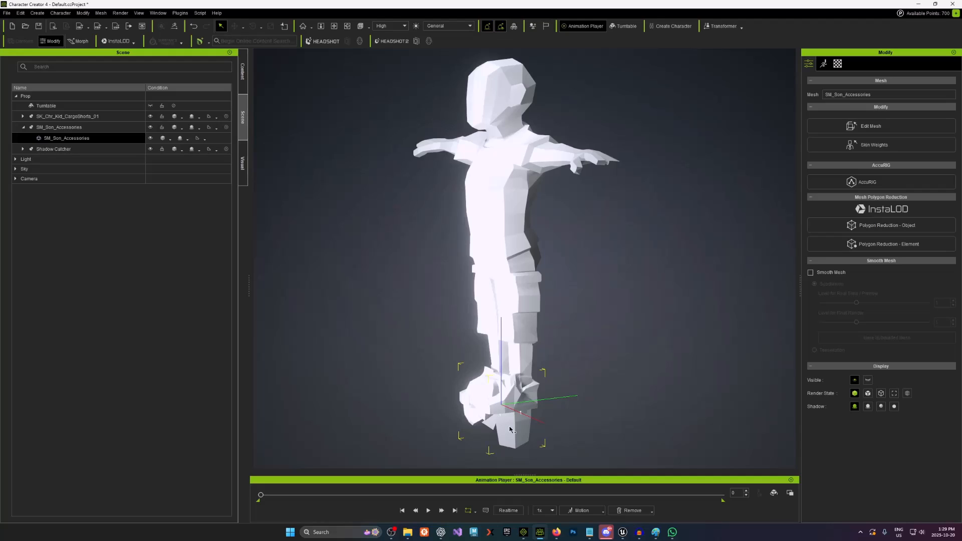
pyautogui.moveTo(510, 430); pyautogui.dragTo(615, 326, button='right')
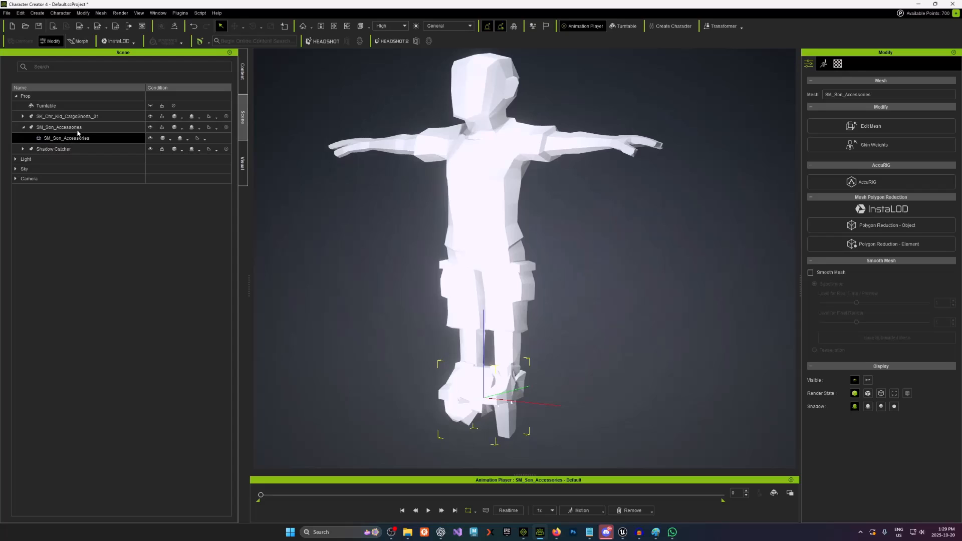
# Attach the SM_Son_Accessories prop to the kid's body by picking SK_Chr_Kid_CargoShorts_01 as its parent
pyautogui.click(51, 128)
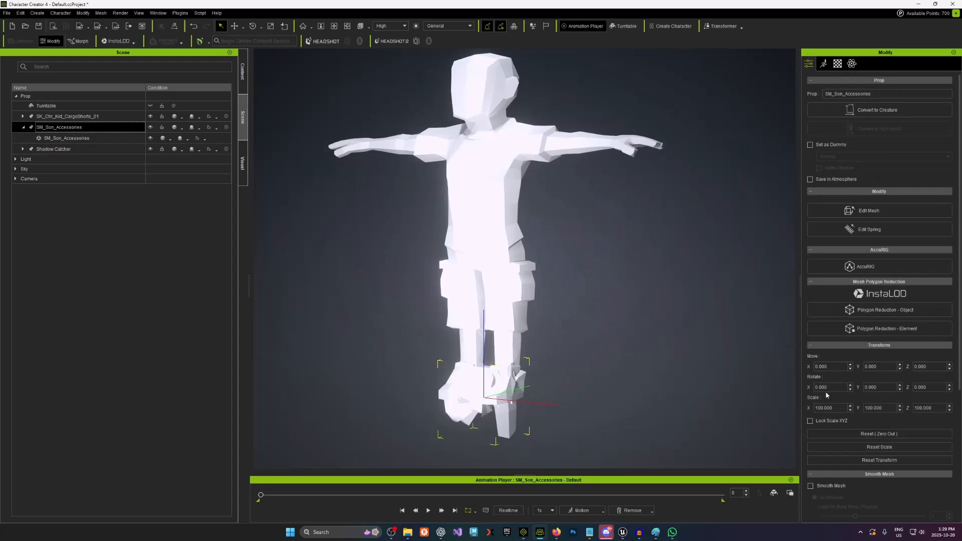
pyautogui.scroll(-4, 846, 395)
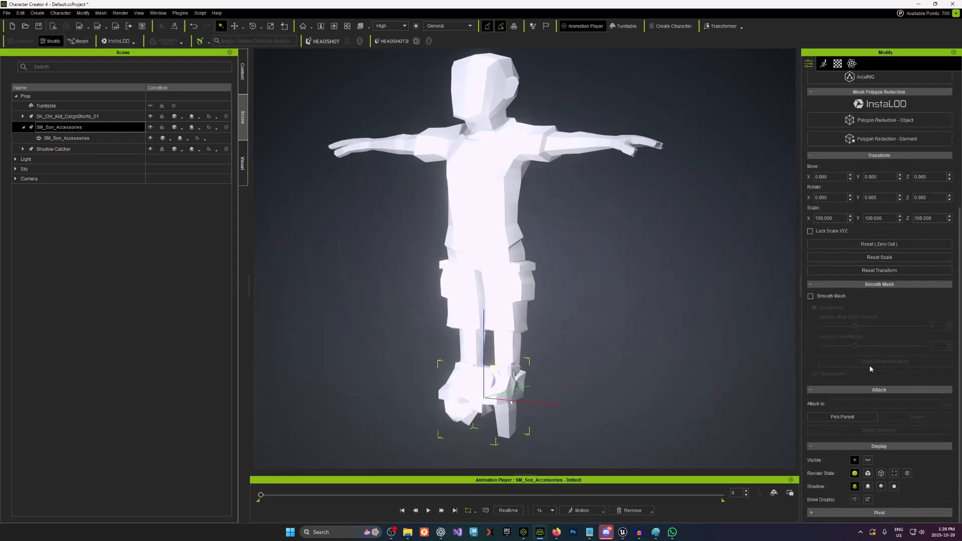
pyautogui.scroll(1, 867, 391)
pyautogui.scroll(-1, 904, 430)
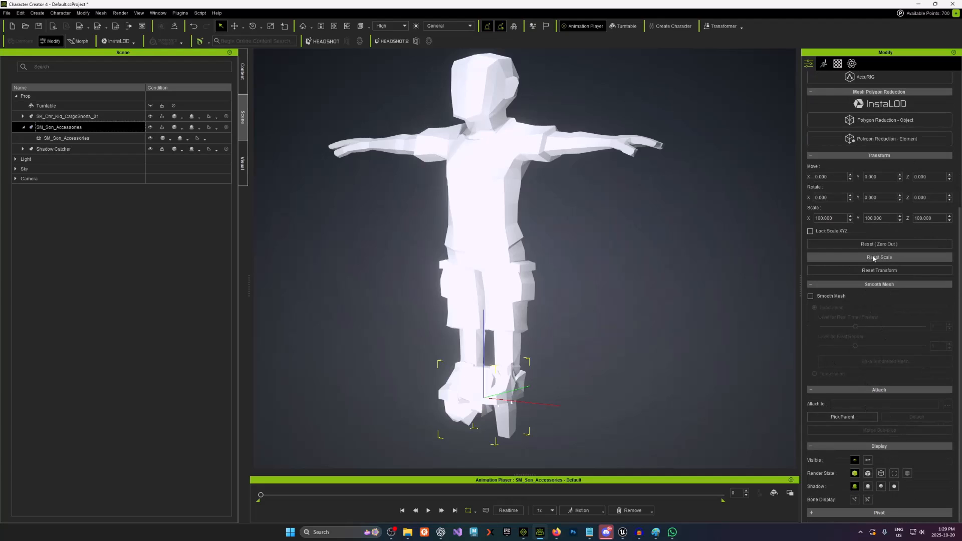
pyautogui.click(67, 138)
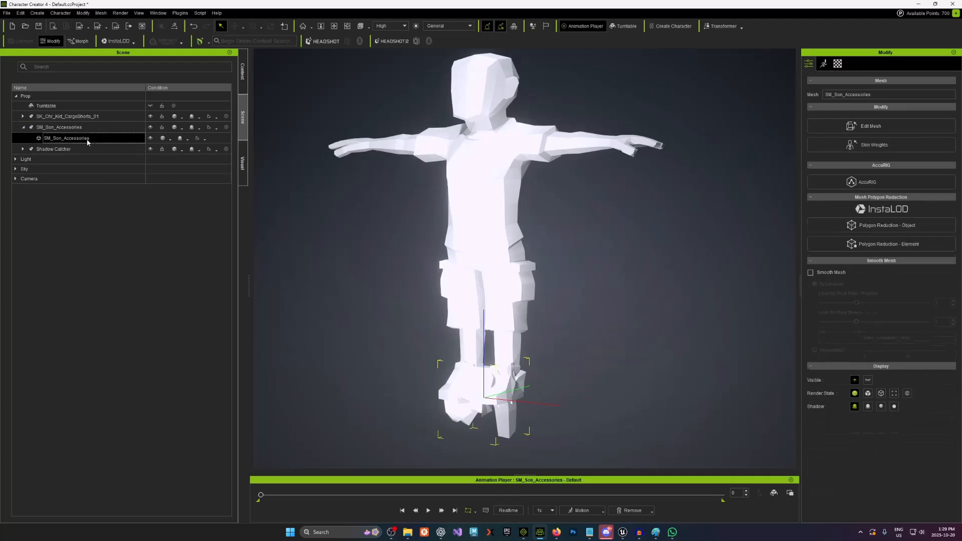
pyautogui.click(58, 127)
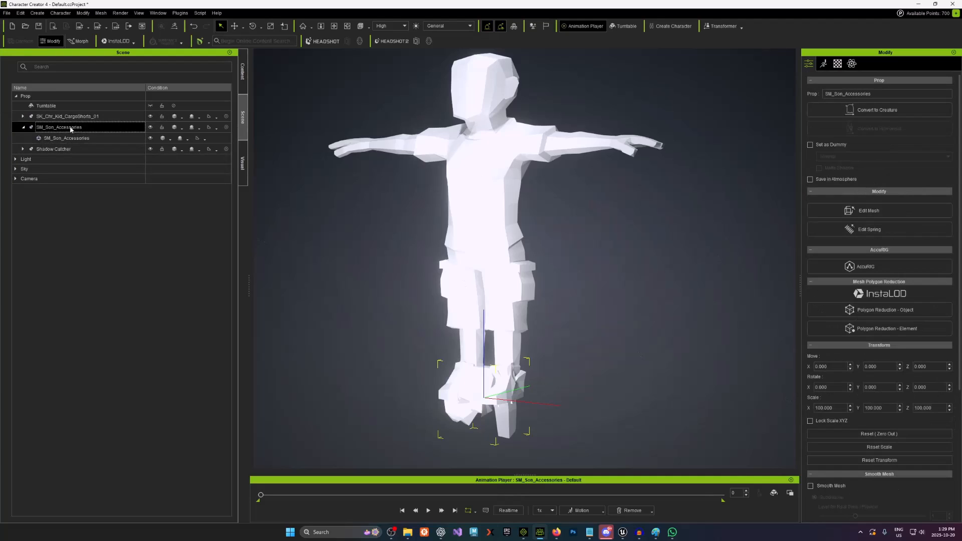
pyautogui.scroll(-4, 902, 351)
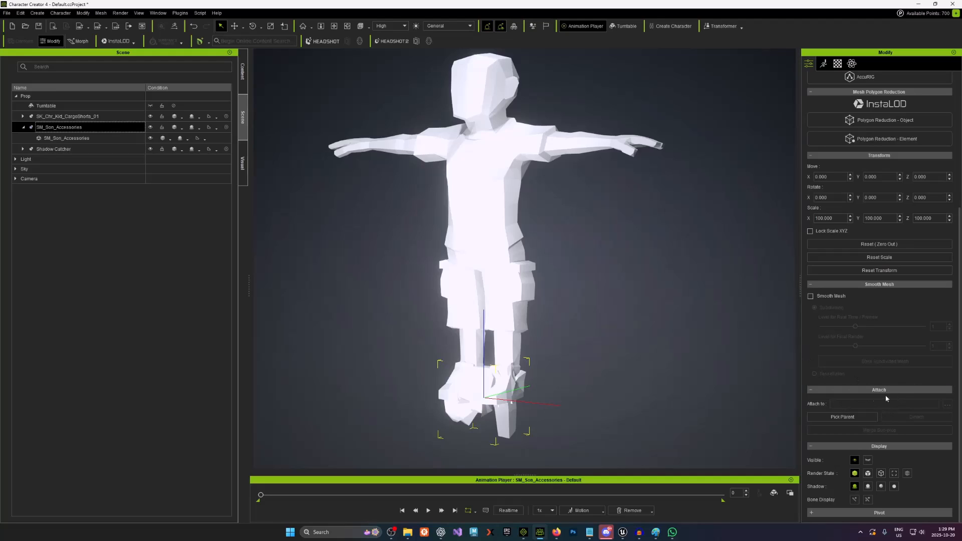
pyautogui.click(840, 418)
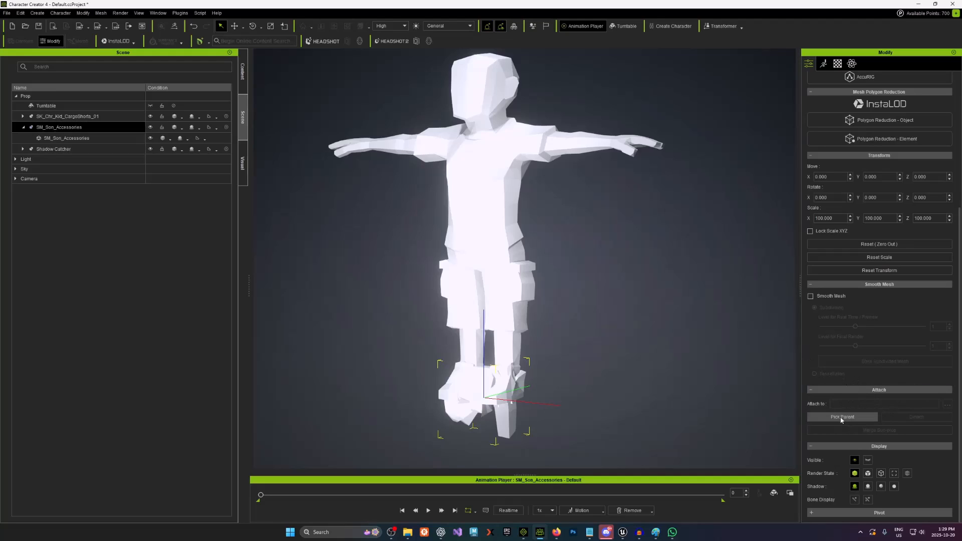
pyautogui.click(476, 79)
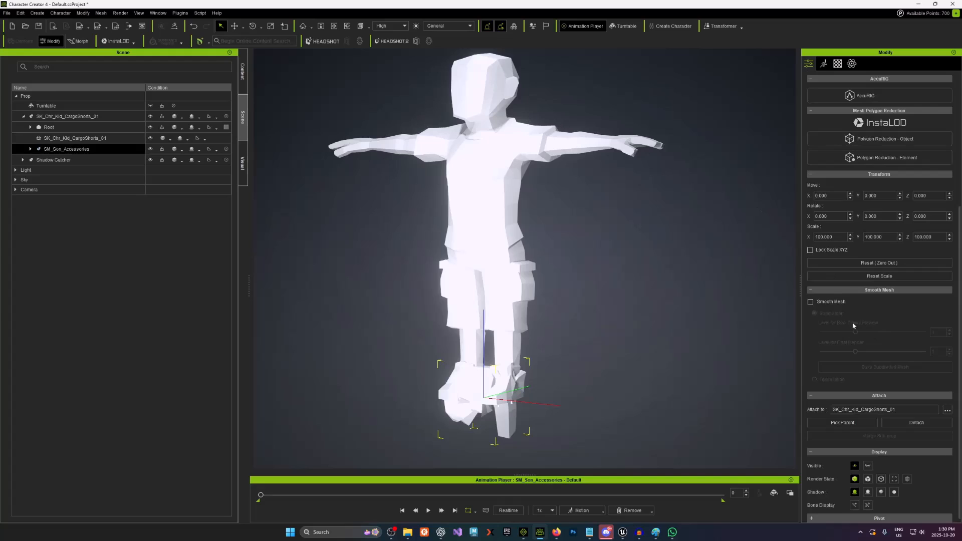
# Attach the accessories to the body's head sub-node, aligning both position and rotation
pyautogui.click(947, 410)
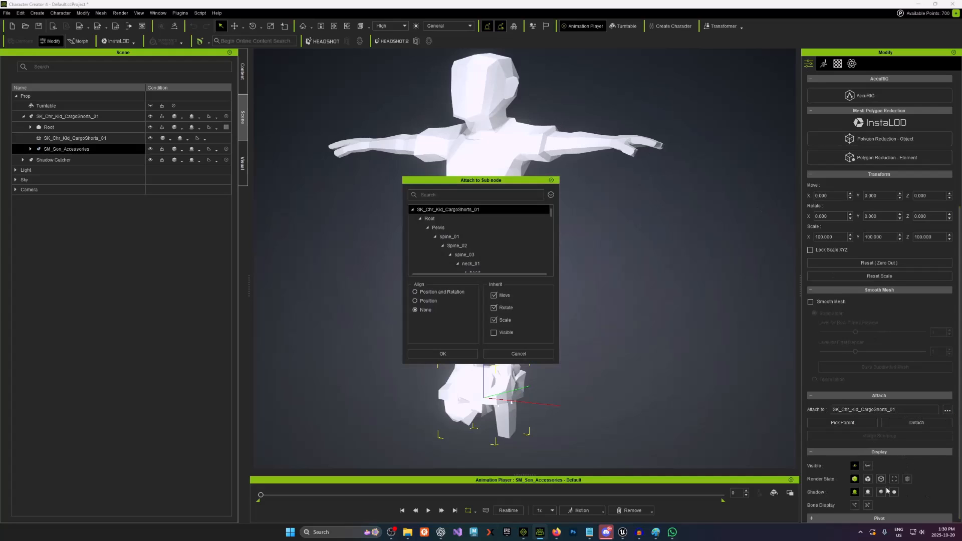
pyautogui.click(452, 197)
pyautogui.write('head')
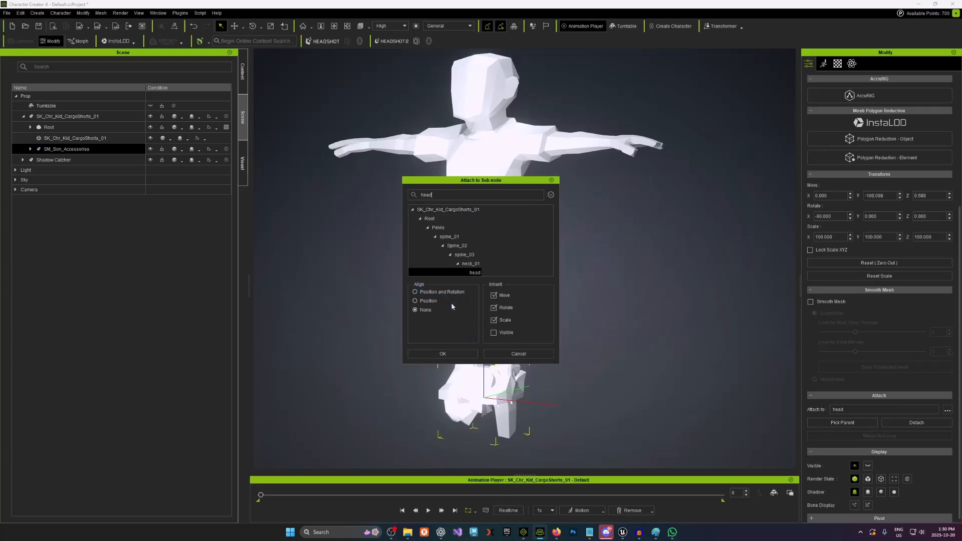
pyautogui.click(415, 292)
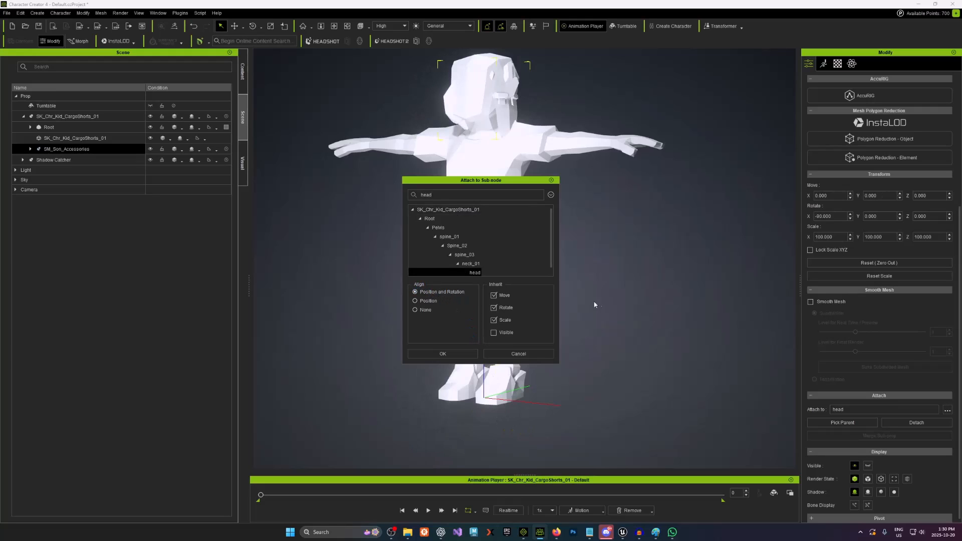
pyautogui.click(442, 353)
# Set the accessories' X rotation to 0 and Y rotation to 90 degrees, checking the fit on the head
pyautogui.moveTo(590, 229); pyautogui.dragTo(651, 269, button='right')
pyautogui.moveTo(834, 217); pyautogui.dragTo(808, 215)
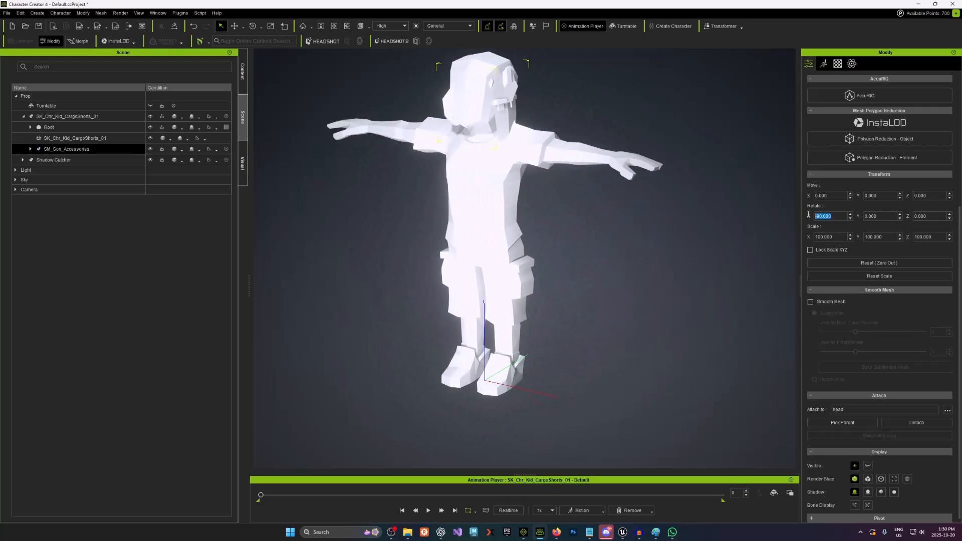
pyautogui.click(826, 264)
pyautogui.moveTo(641, 166); pyautogui.dragTo(467, 171, button='right')
pyautogui.doubleClick(828, 216)
pyautogui.press('Tab')
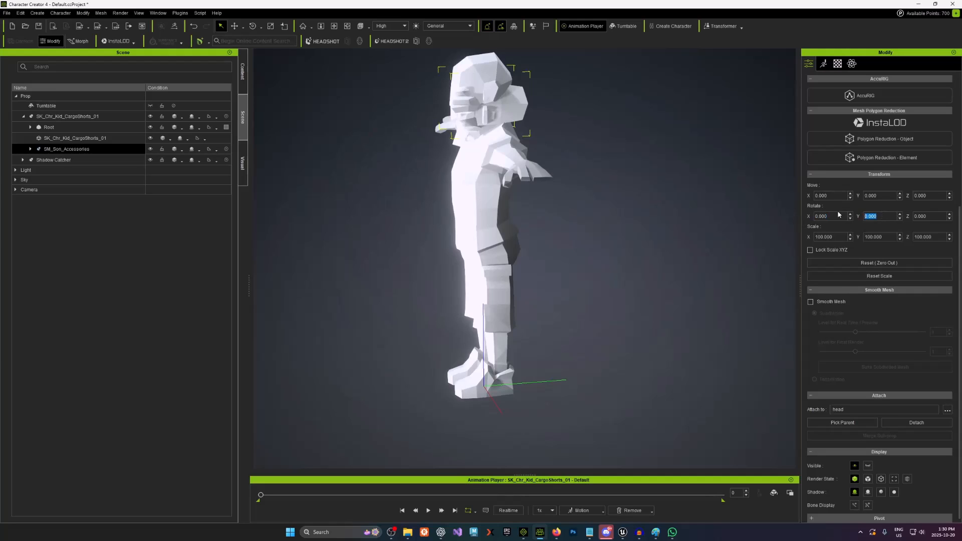
pyautogui.write('90')
pyautogui.press('Return')
pyautogui.moveTo(637, 200); pyautogui.dragTo(567, 104, button='right')
pyautogui.moveTo(567, 104); pyautogui.dragTo(583, 158, button='middle')
pyautogui.moveTo(584, 159); pyautogui.dragTo(609, 192, button='right')
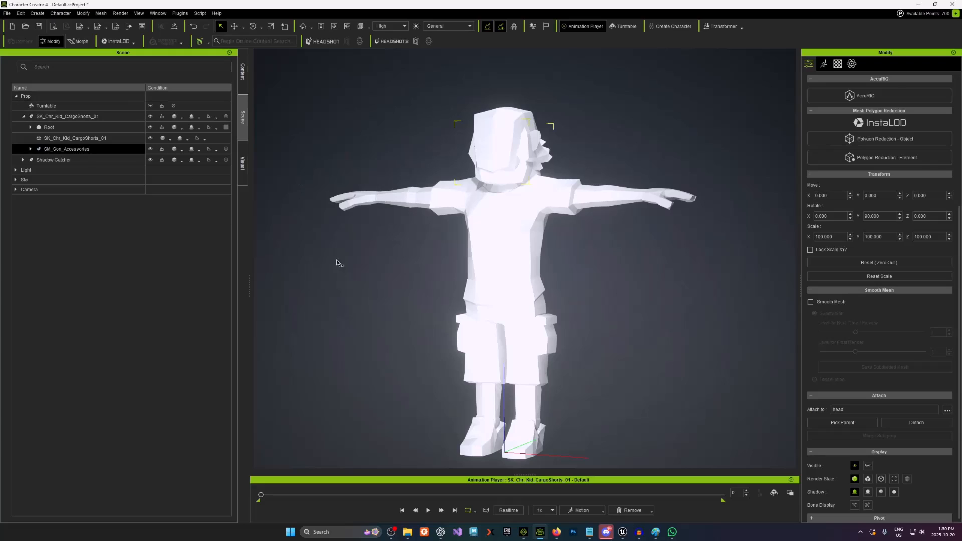
# Load the T_PolygonKids_01_A texture as base color for all materials of the kid's body and accessories
pyautogui.click(472, 202)
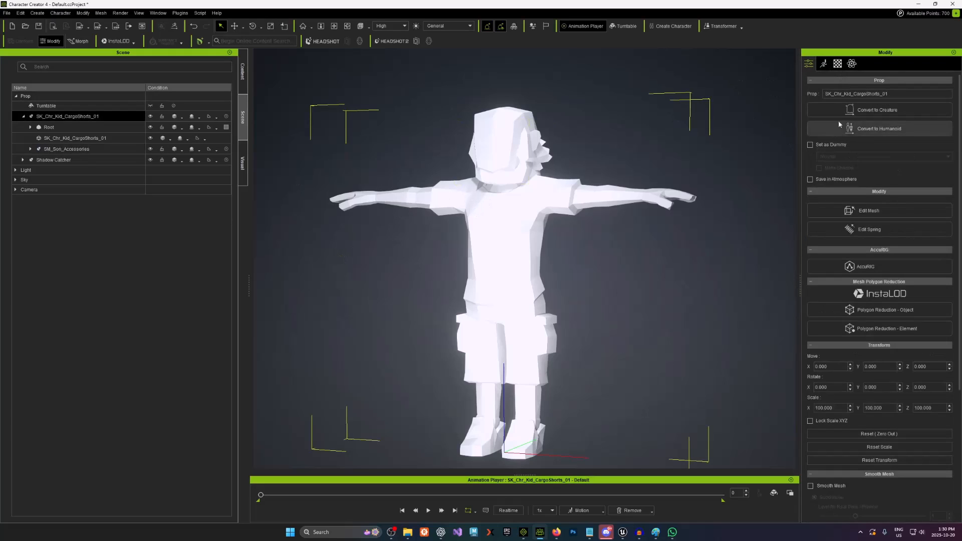
pyautogui.click(837, 64)
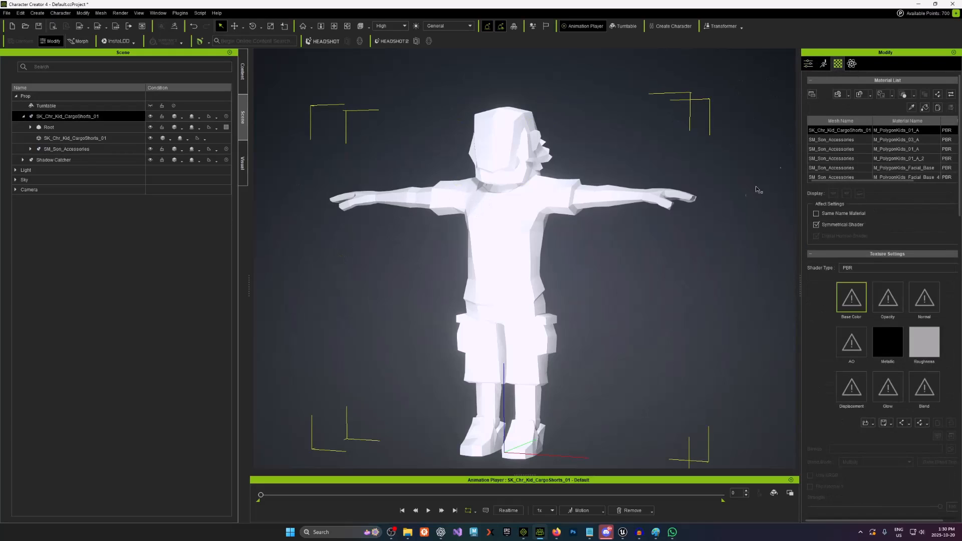
pyautogui.scroll(-5, 840, 134)
pyautogui.scroll(5, 864, 134)
pyautogui.keyDown('shift'); pyautogui.click(845, 176); pyautogui.keyUp('shift')
pyautogui.scroll(1, 878, 167)
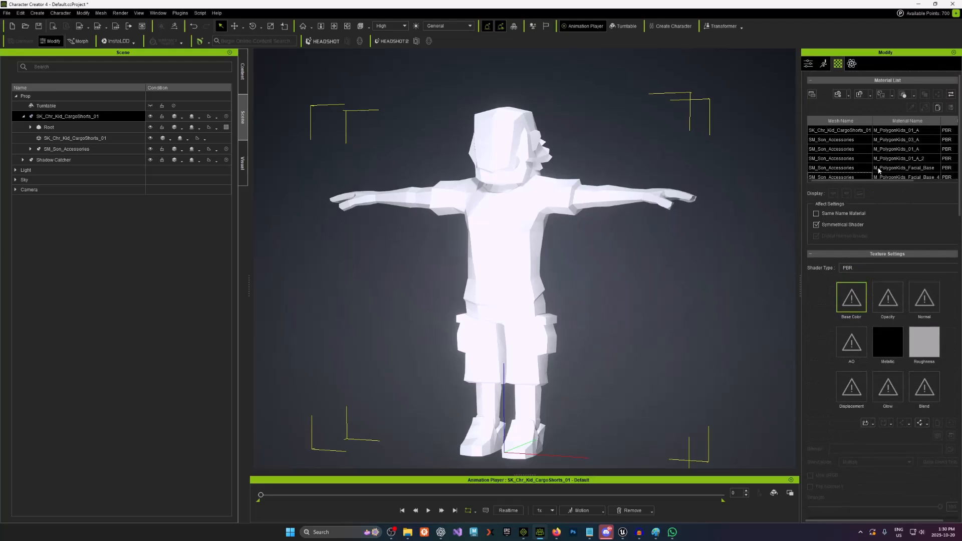
pyautogui.rightClick(846, 299)
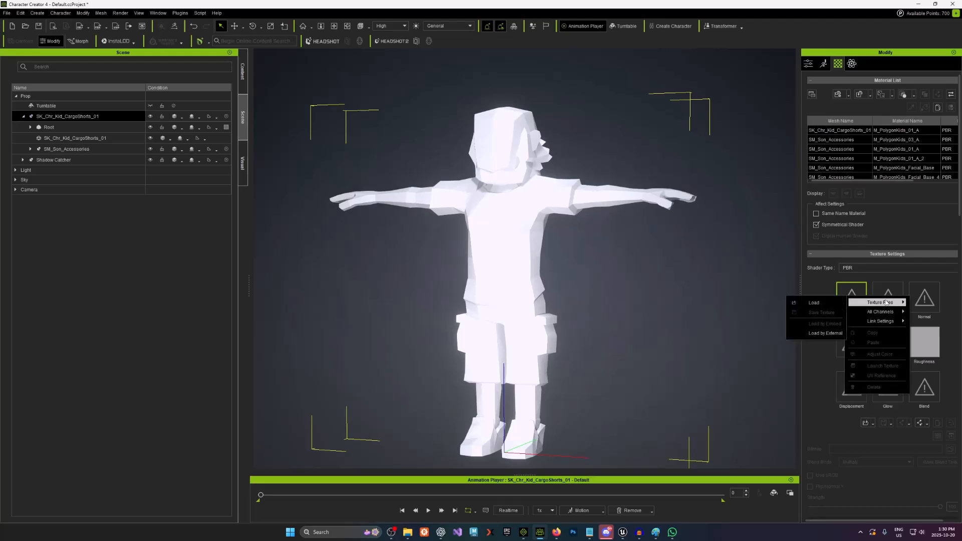
pyautogui.click(816, 302)
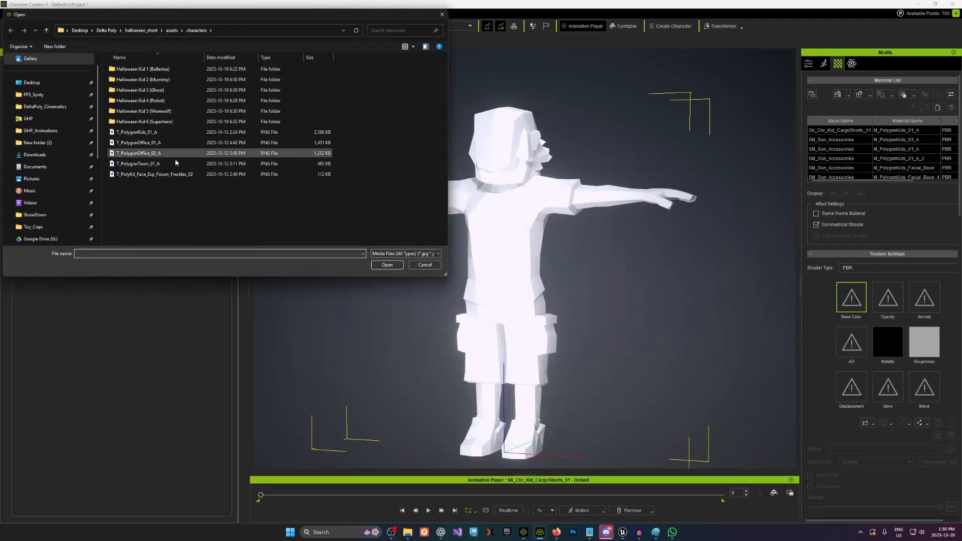
pyautogui.click(139, 131)
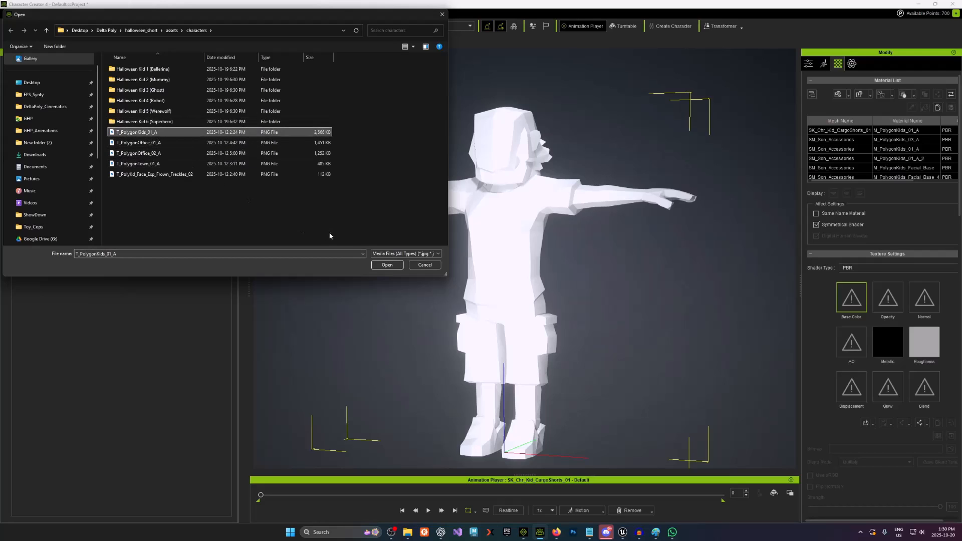
pyautogui.click(386, 264)
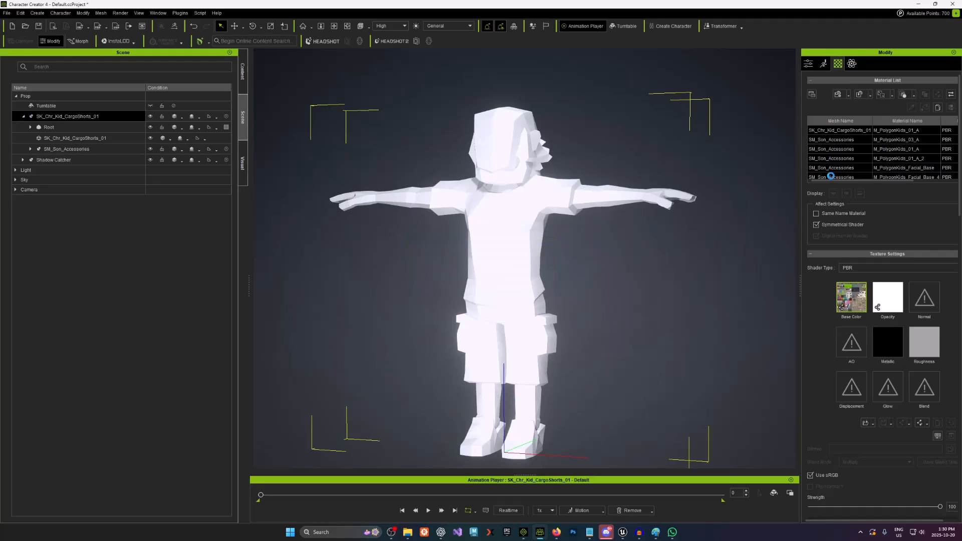
# Select the accessories prop and rotate it freehand about the head's vertical axis to bring its features toward the face
pyautogui.scroll(3, 649, 181)
pyautogui.moveTo(648, 179); pyautogui.dragTo(465, 155, button='right')
pyautogui.click(69, 139)
pyautogui.click(70, 149)
pyautogui.moveTo(467, 233); pyautogui.dragTo(679, 229, button='right')
pyautogui.press('e')
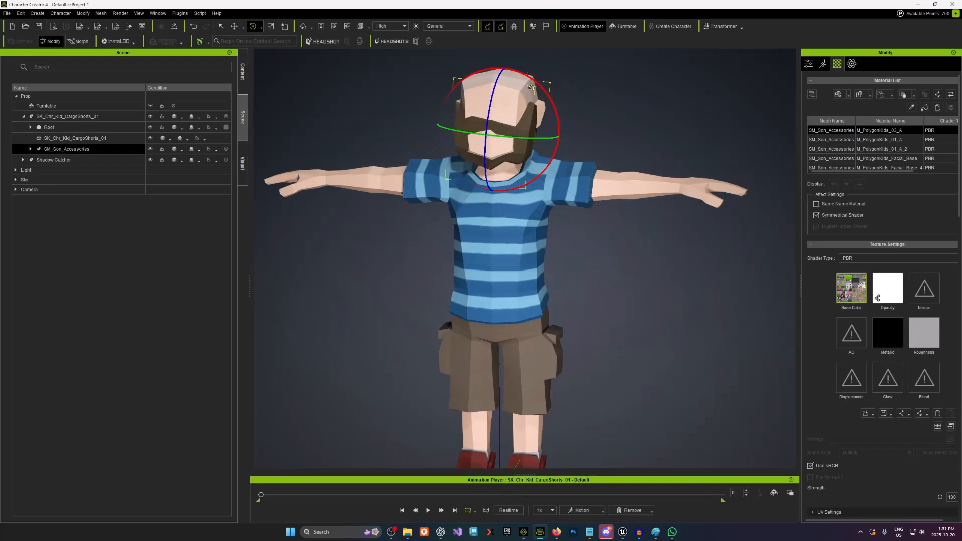
pyautogui.moveTo(546, 138); pyautogui.dragTo(473, 137)
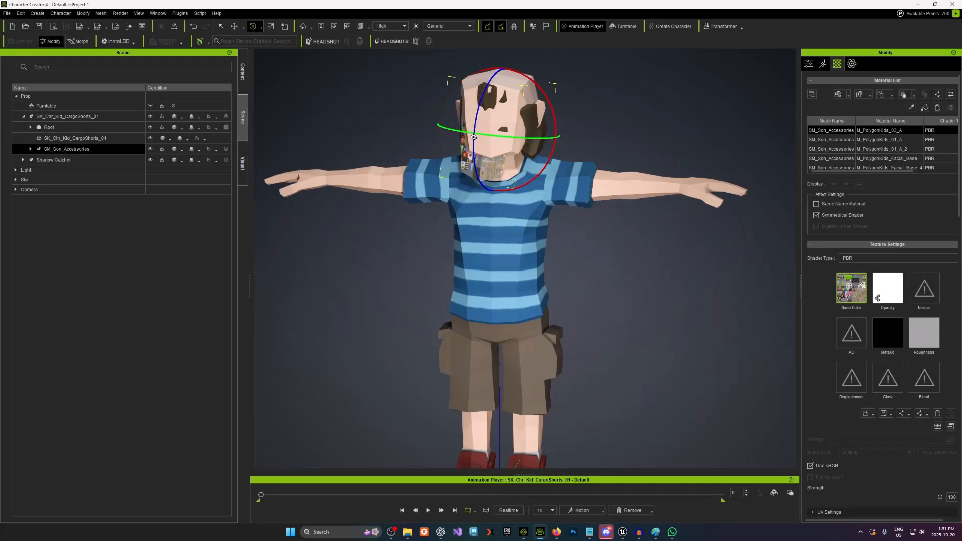
# Set the accessories' rotation to exactly -90 degrees in Y and 0 in Z
pyautogui.click(808, 64)
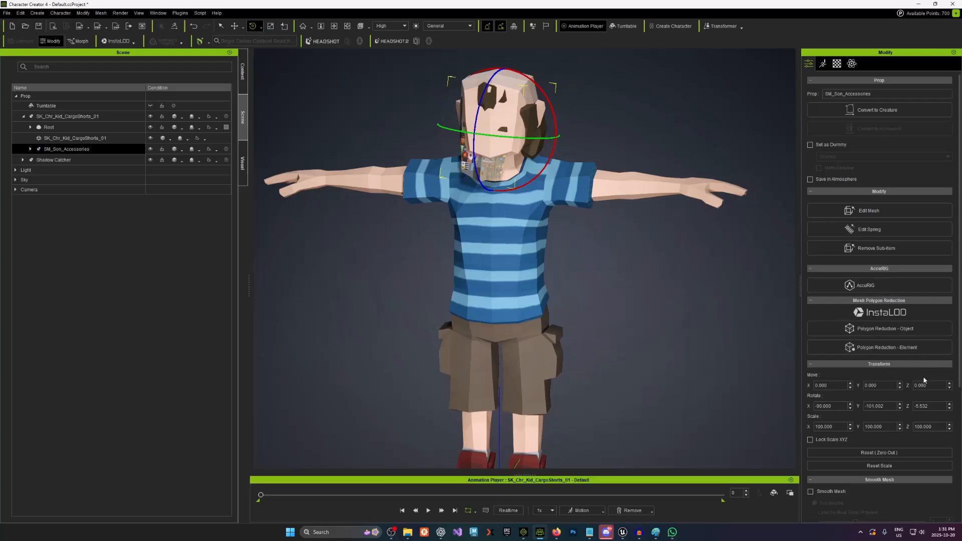
pyautogui.scroll(-3, 884, 372)
pyautogui.moveTo(891, 362); pyautogui.dragTo(865, 362)
pyautogui.write('-90')
pyautogui.press('Return')
pyautogui.moveTo(937, 361); pyautogui.dragTo(907, 363)
pyautogui.write('0')
pyautogui.press('Return')
# Move the accessories upward onto the kid's head, to a Y offset of about 5.38
pyautogui.moveTo(658, 280); pyautogui.dragTo(574, 279, button='right')
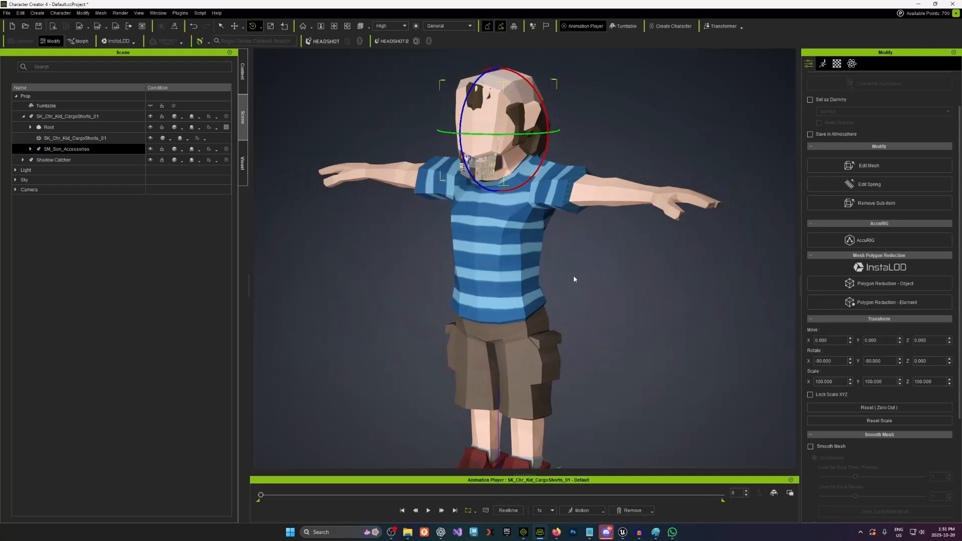
pyautogui.press('w')
pyautogui.moveTo(656, 251); pyautogui.dragTo(590, 247, button='right')
pyautogui.moveTo(497, 64); pyautogui.dragTo(499, 46)
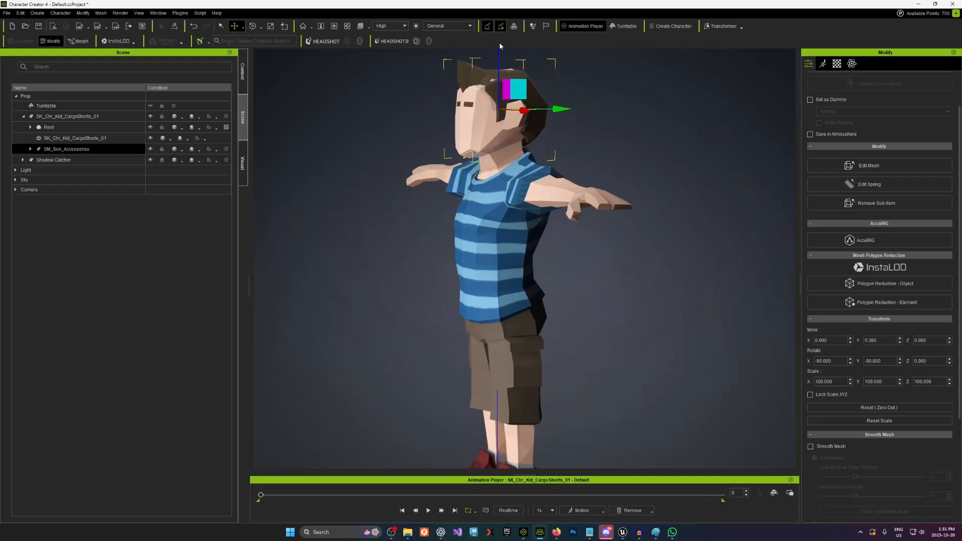
# Move the accessories to fit the kid's head, to a Y offset of about 0.56 and a Z offset of about 1.11
pyautogui.moveTo(562, 109); pyautogui.dragTo(556, 108)
pyautogui.moveTo(566, 207); pyautogui.dragTo(575, 171, button='right')
pyautogui.moveTo(575, 171); pyautogui.dragTo(561, 255, button='middle')
pyautogui.moveTo(484, 128); pyautogui.dragTo(483, 122)
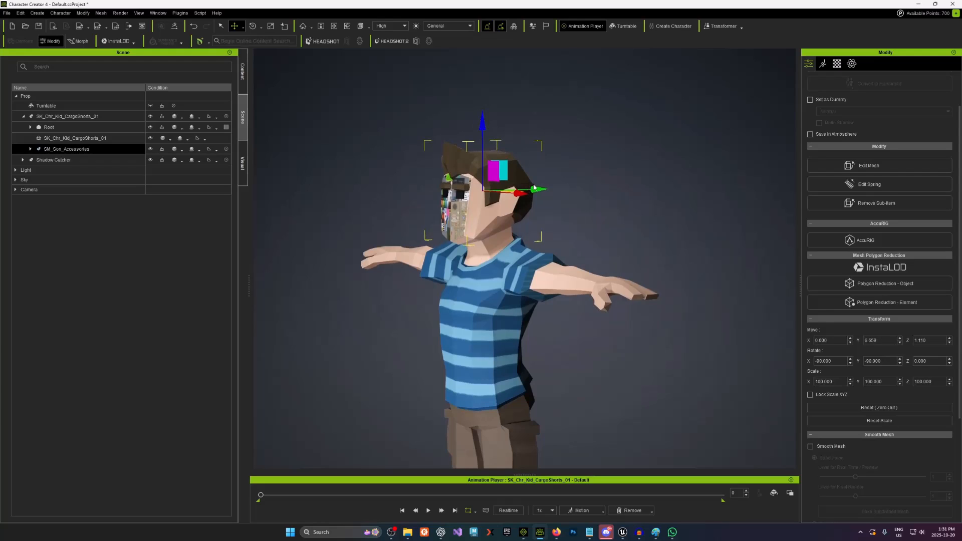
pyautogui.moveTo(534, 188); pyautogui.dragTo(534, 189)
pyautogui.moveTo(571, 290); pyautogui.dragTo(585, 271, button='right')
pyautogui.scroll(2, 596, 258)
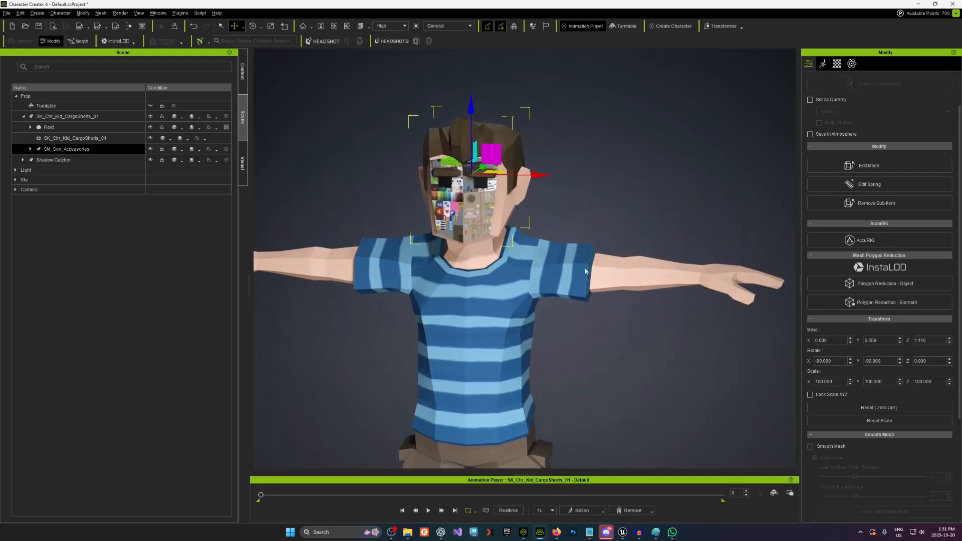
# Load T_PolyKid_Face_Exp_Frown_Freckles_02 as a unique base color texture for the accessories' M_PolygonKids_Facial_Base material
pyautogui.click(836, 64)
pyautogui.rightClick(854, 302)
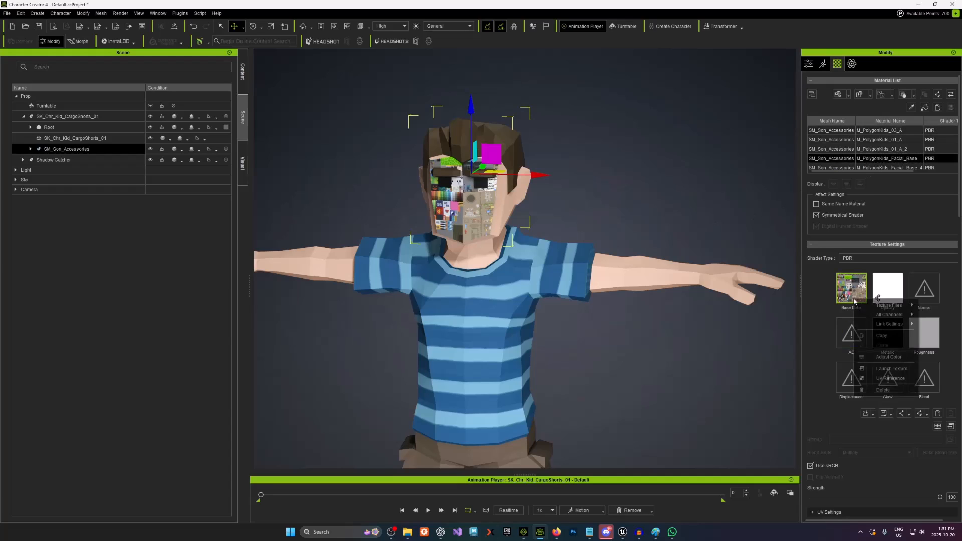
pyautogui.moveTo(886, 304)
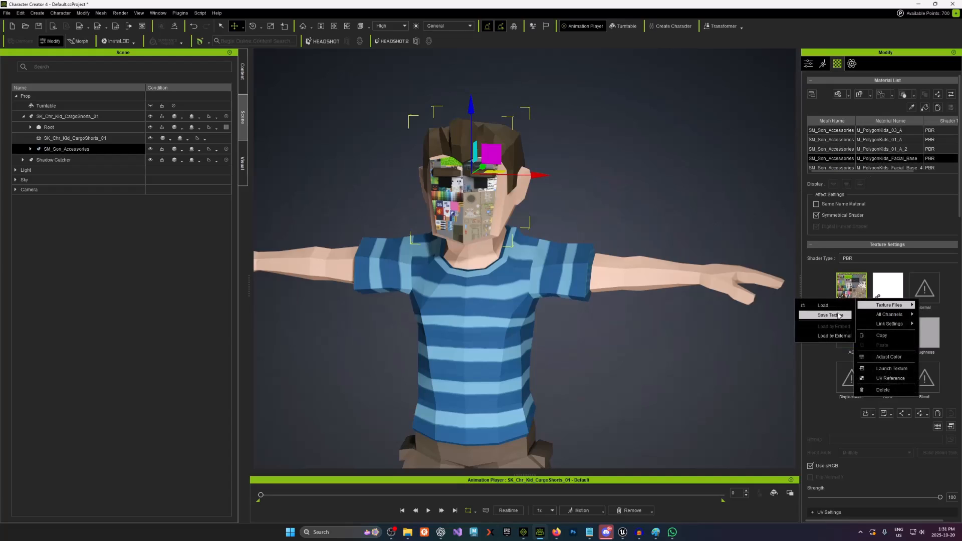
pyautogui.click(824, 305)
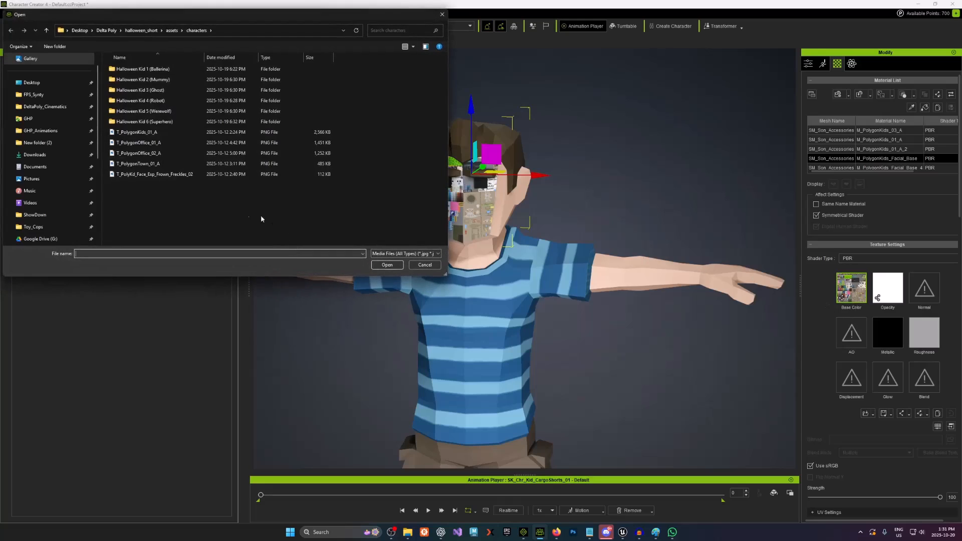
pyautogui.click(158, 174)
pyautogui.click(387, 265)
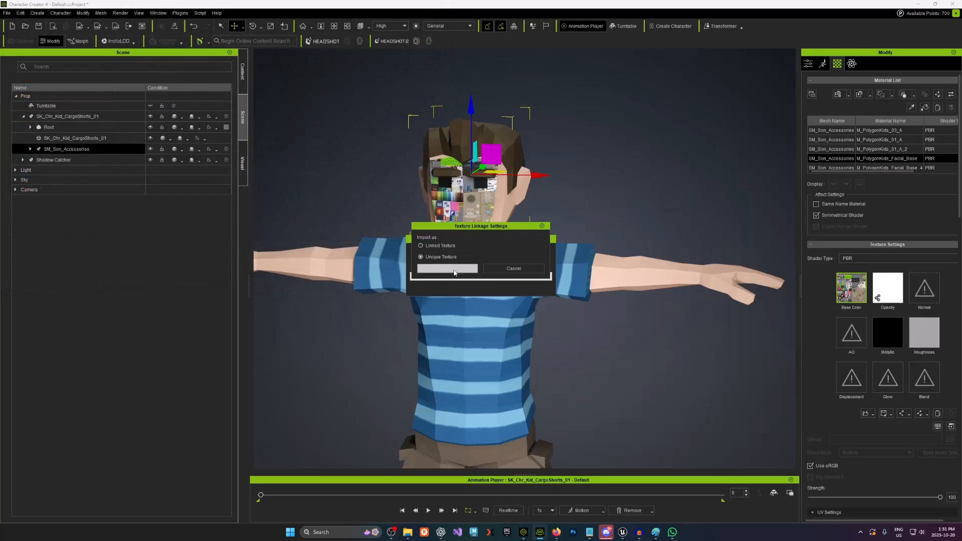
pyautogui.click(449, 269)
pyautogui.moveTo(450, 280); pyautogui.dragTo(431, 280, button='right')
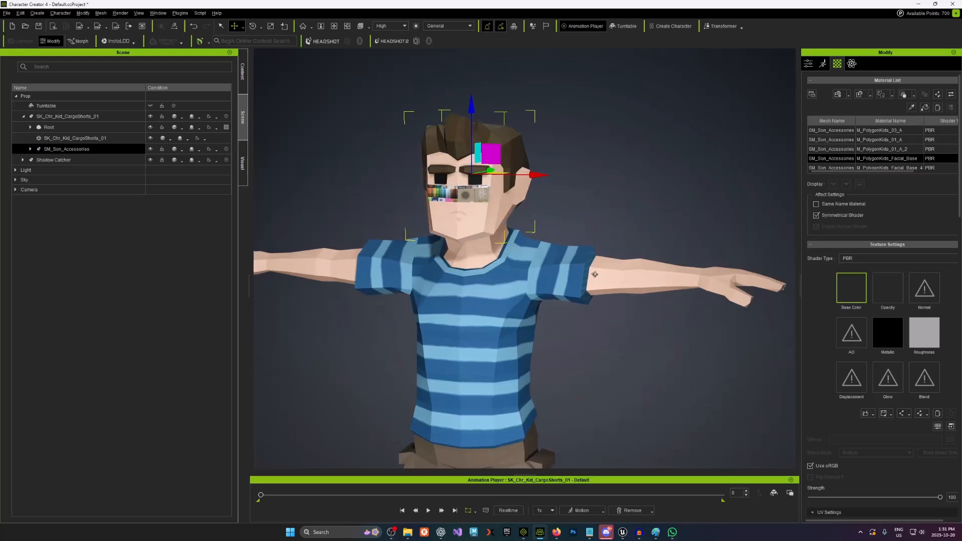
# Load T_PolyKid_Face_Exp_Frown_Freckles_02 as a unique base color texture for the second facial material, M_PolygonKids_Facial_Base_4
pyautogui.scroll(-1, 897, 167)
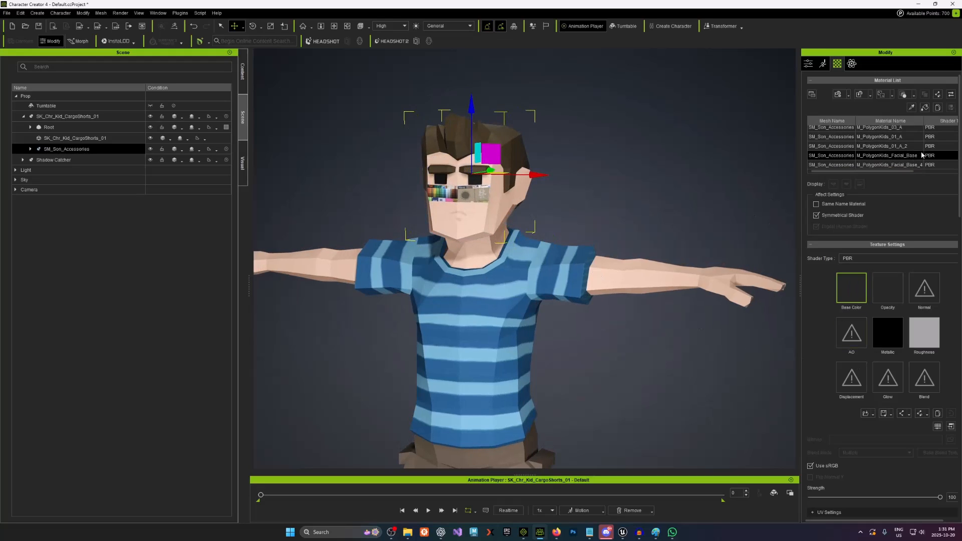
pyautogui.click(891, 165)
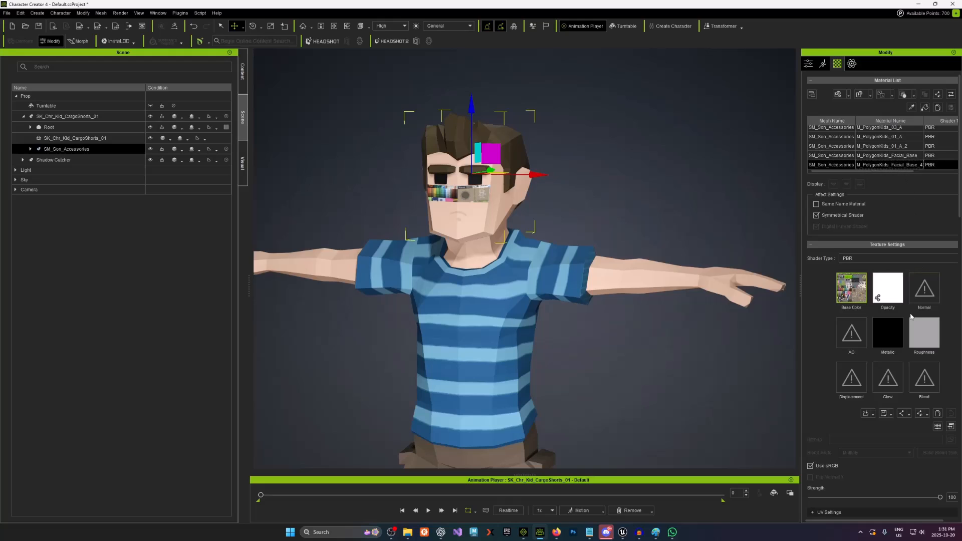
pyautogui.rightClick(853, 288)
pyautogui.moveTo(858, 293)
pyautogui.click(824, 294)
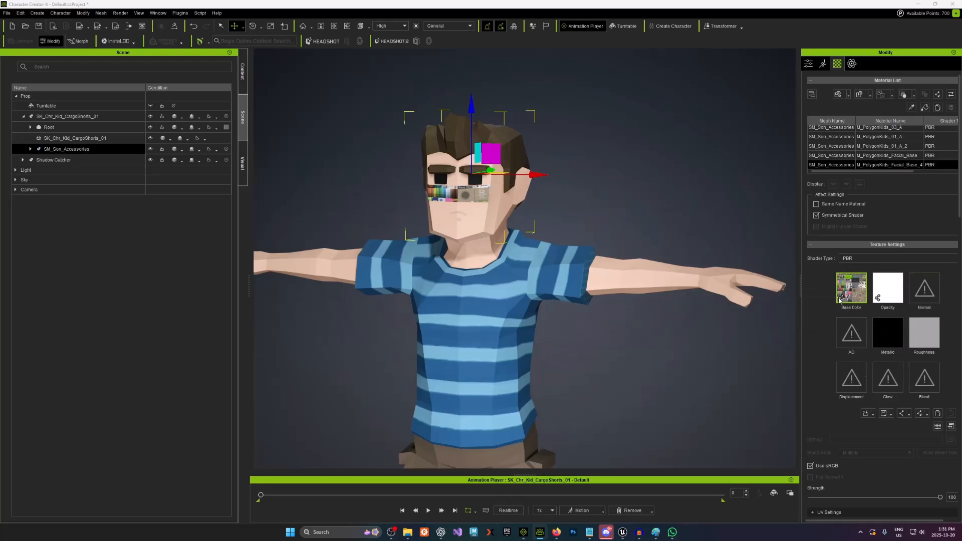
pyautogui.click(159, 173)
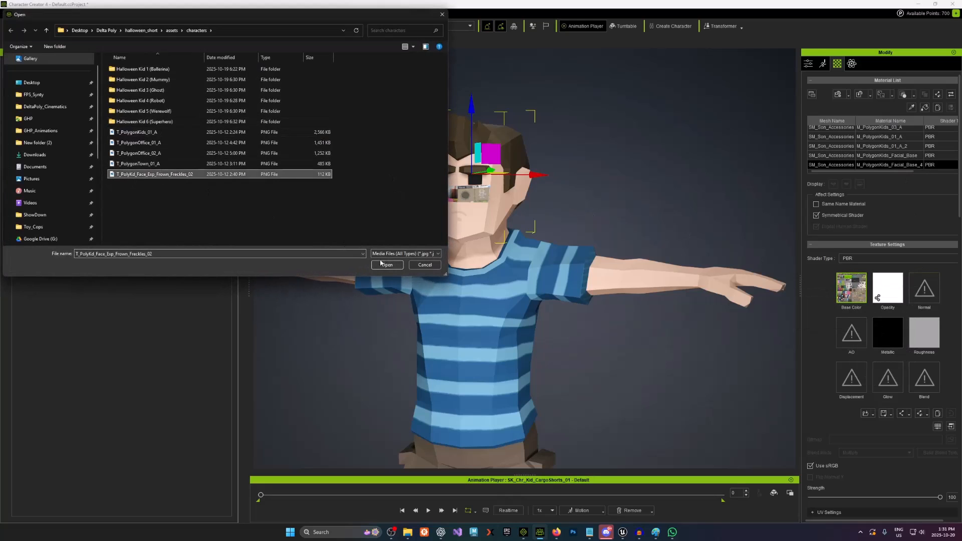
pyautogui.click(387, 264)
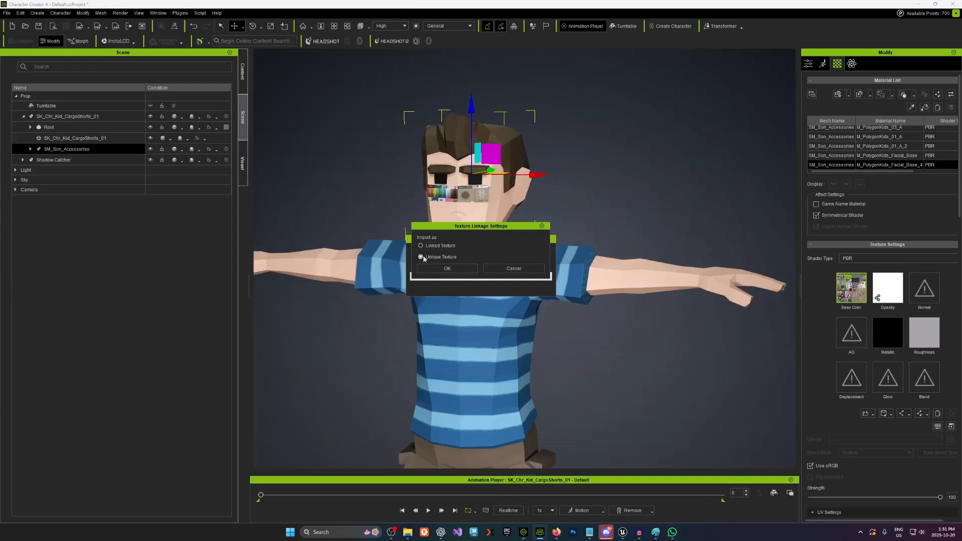
pyautogui.click(447, 269)
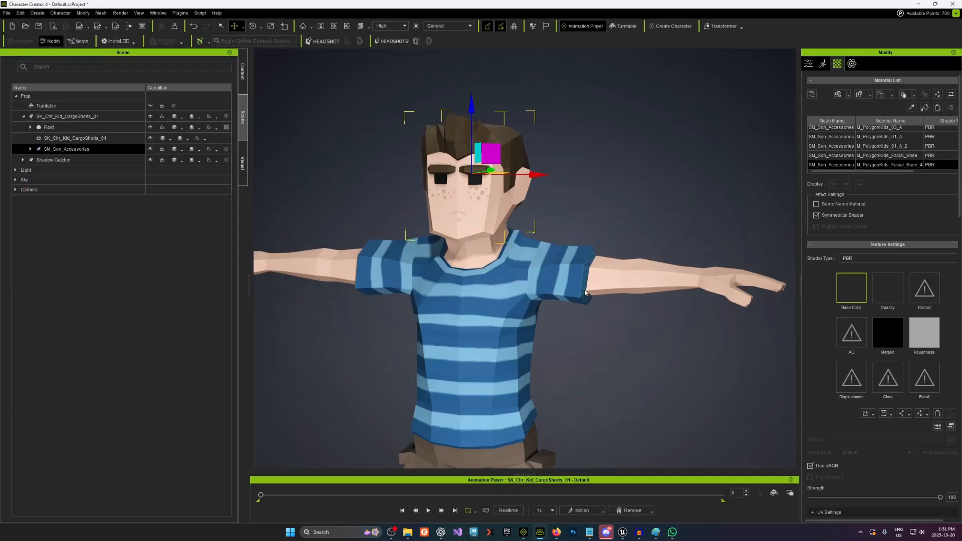
# Select the whole SK_Chr_Kid_CargoShorts_01 prop and start AccuRIG on it
pyautogui.scroll(-5, 586, 291)
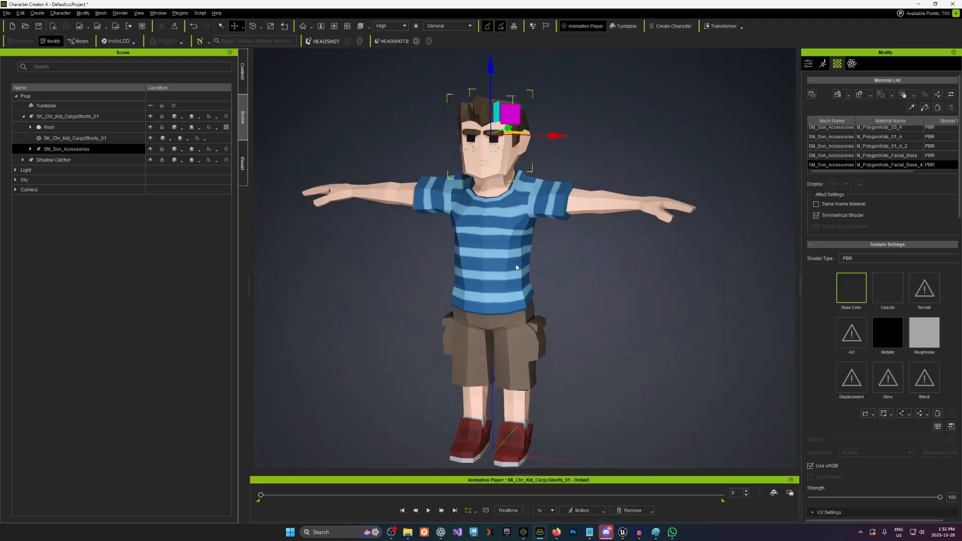
pyautogui.moveTo(516, 267); pyautogui.dragTo(469, 272)
pyautogui.moveTo(469, 272); pyautogui.dragTo(533, 259, button='right')
pyautogui.moveTo(483, 232); pyautogui.dragTo(492, 238, button='middle')
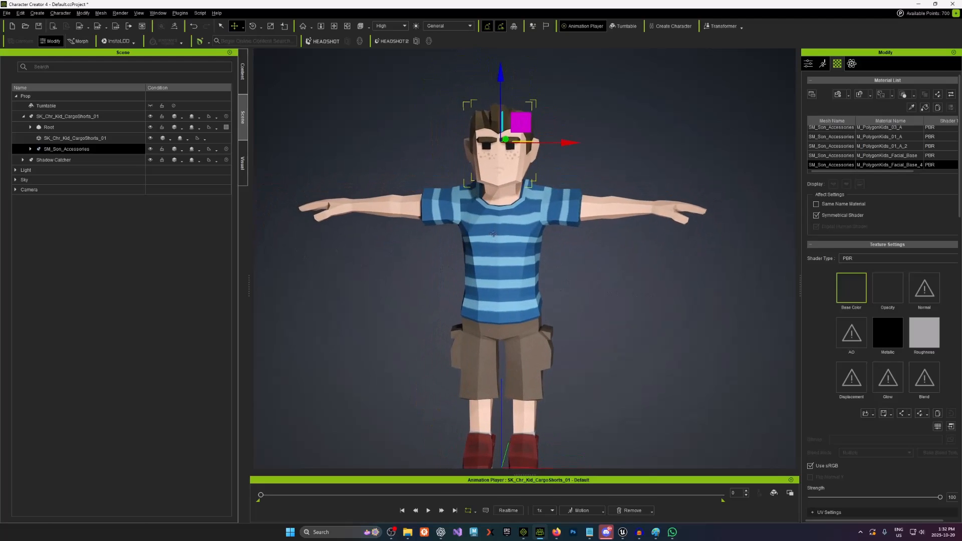
pyautogui.click(590, 280)
pyautogui.scroll(4, 590, 280)
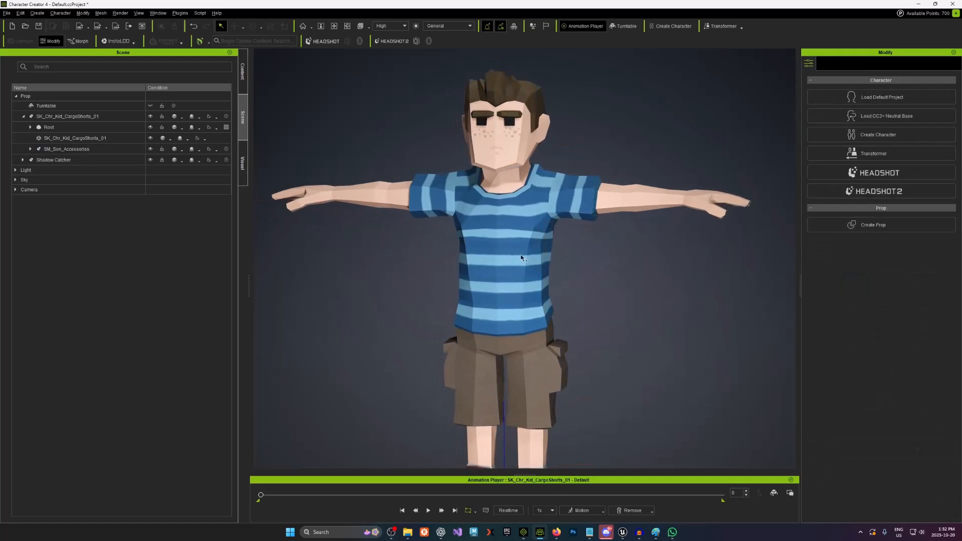
pyautogui.moveTo(515, 232); pyautogui.dragTo(542, 209, button='right')
pyautogui.click(472, 209)
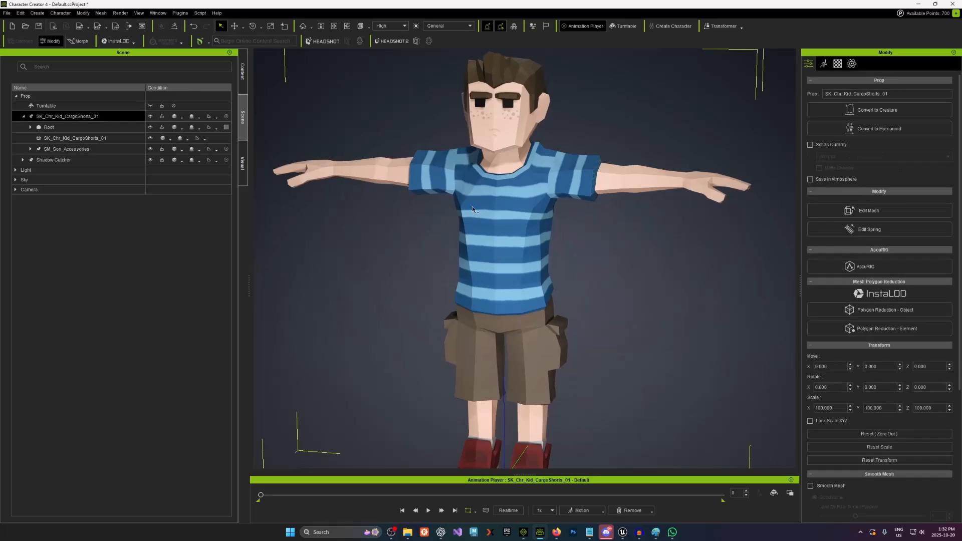
pyautogui.click(868, 268)
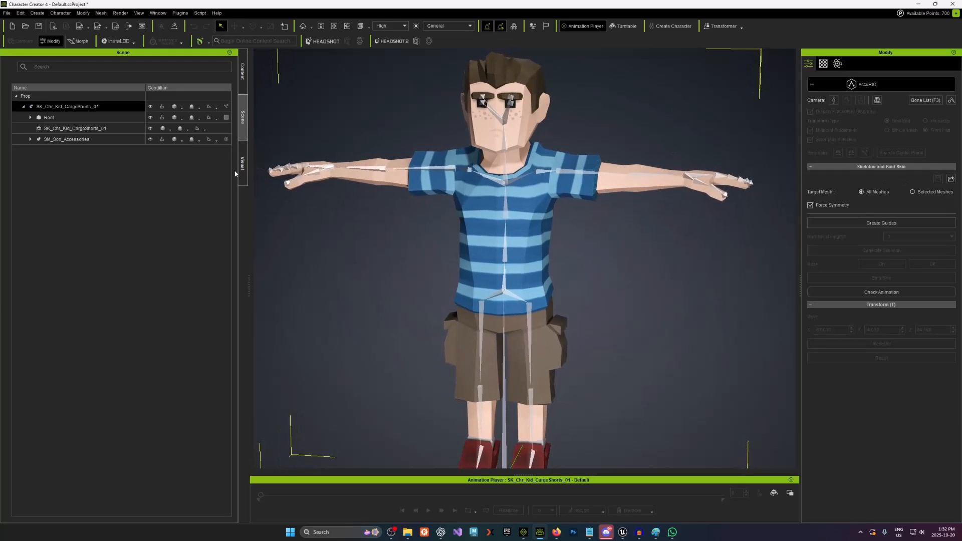
# Examine how the existing skeleton fits the kid's body from several angles
pyautogui.moveTo(329, 197); pyautogui.dragTo(305, 197, button='right')
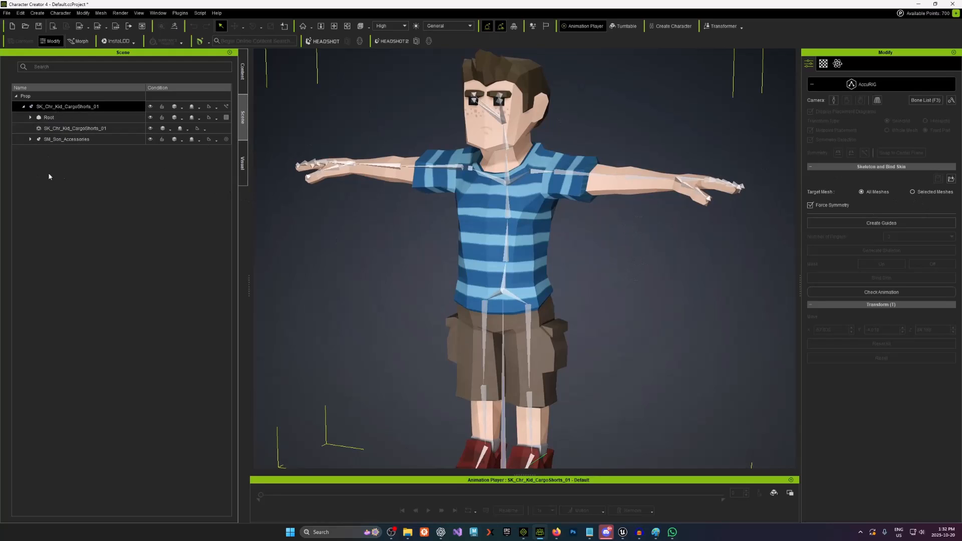
pyautogui.moveTo(488, 238); pyautogui.dragTo(505, 238, button='right')
pyautogui.moveTo(505, 238); pyautogui.dragTo(508, 229, button='middle')
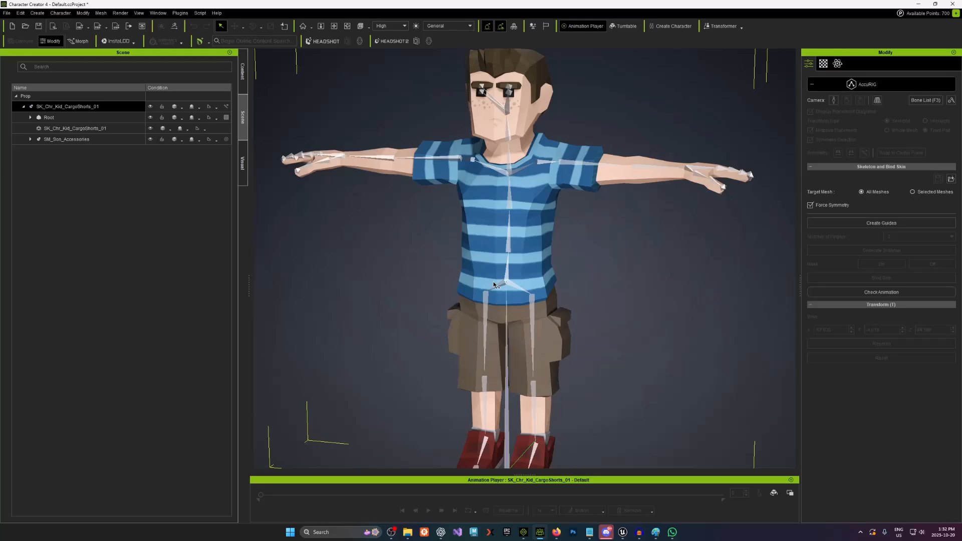
pyautogui.scroll(-1, 494, 285)
pyautogui.scroll(1, 493, 285)
pyautogui.moveTo(495, 282); pyautogui.dragTo(529, 280, button='right')
pyautogui.scroll(-1, 529, 280)
pyautogui.moveTo(540, 291); pyautogui.dragTo(540, 285, button='middle')
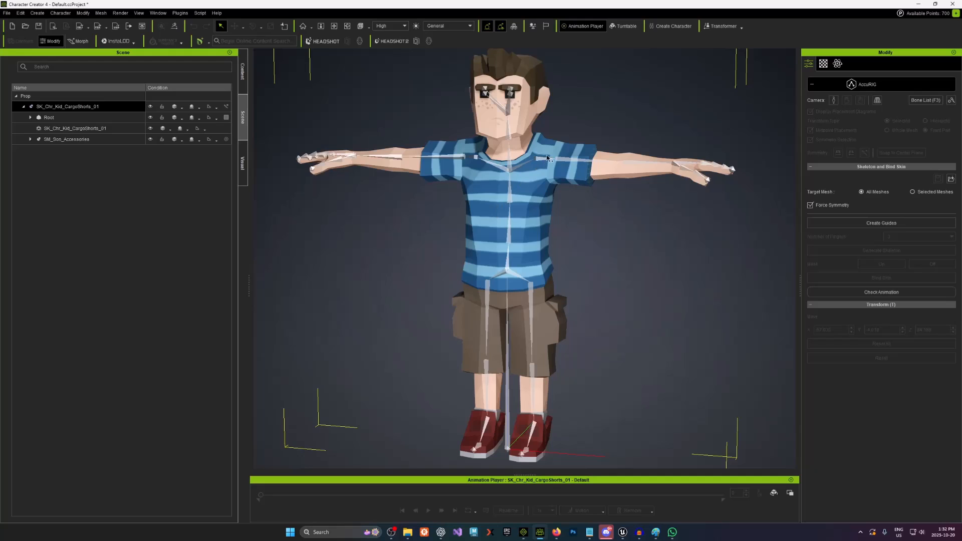
pyautogui.moveTo(595, 222); pyautogui.dragTo(573, 222, button='right')
# Create the AccuRIG joint guides, agreeing to remove the existing skeleton definition
pyautogui.click(874, 223)
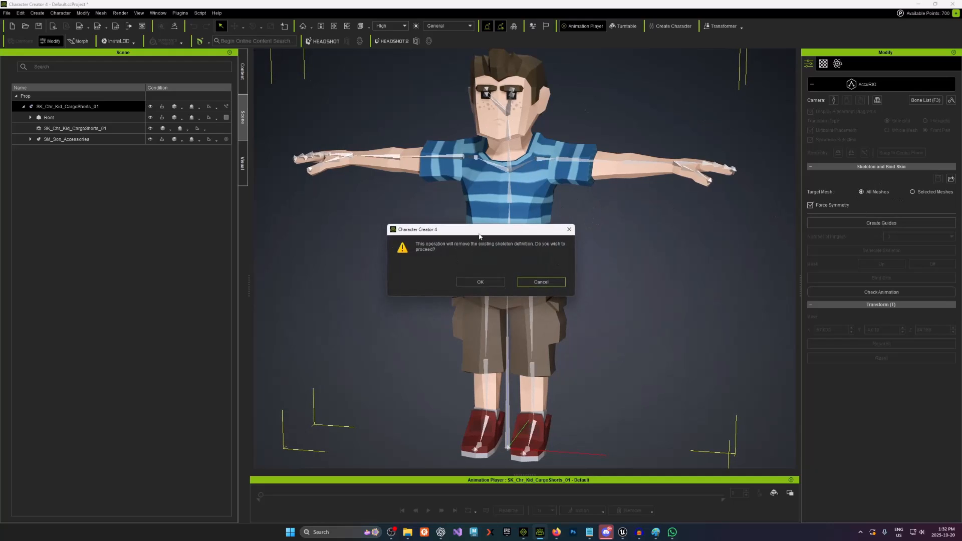
pyautogui.moveTo(479, 235); pyautogui.dragTo(458, 226)
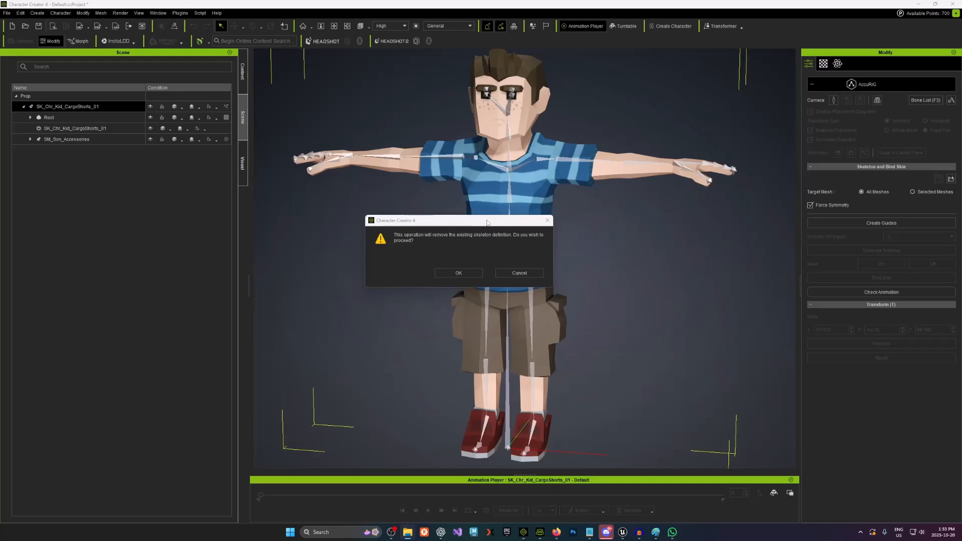
pyautogui.click(464, 276)
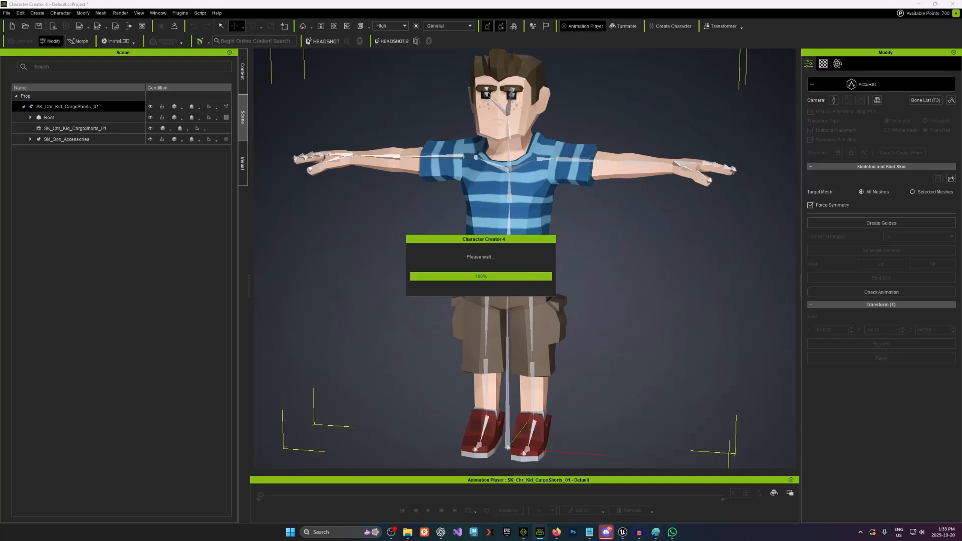
pyautogui.moveTo(655, 536)
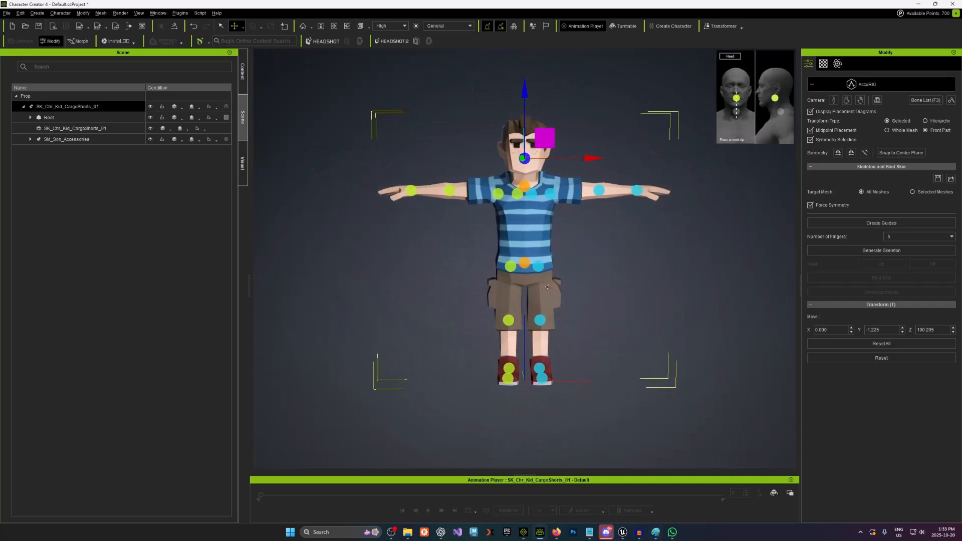
# Lower the head guide on the face to a Z position of about 99.6 and turn off Midpoint Placement
pyautogui.moveTo(577, 245); pyautogui.dragTo(536, 235, button='right')
pyautogui.scroll(1, 536, 235)
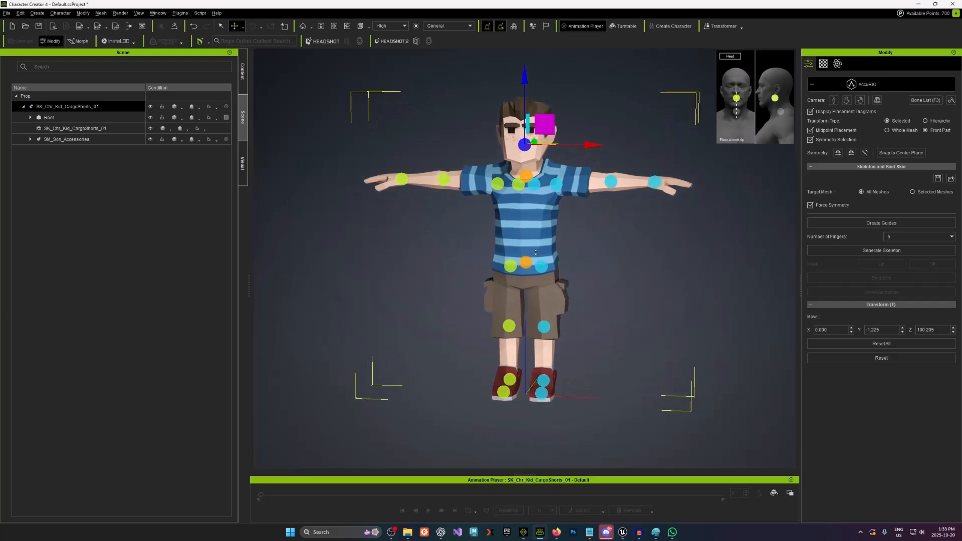
pyautogui.moveTo(536, 235); pyautogui.dragTo(536, 243, button='middle')
pyautogui.press('f')
pyautogui.scroll(-2, 611, 362)
pyautogui.moveTo(611, 362); pyautogui.dragTo(604, 341, button='middle')
pyautogui.scroll(1, 604, 341)
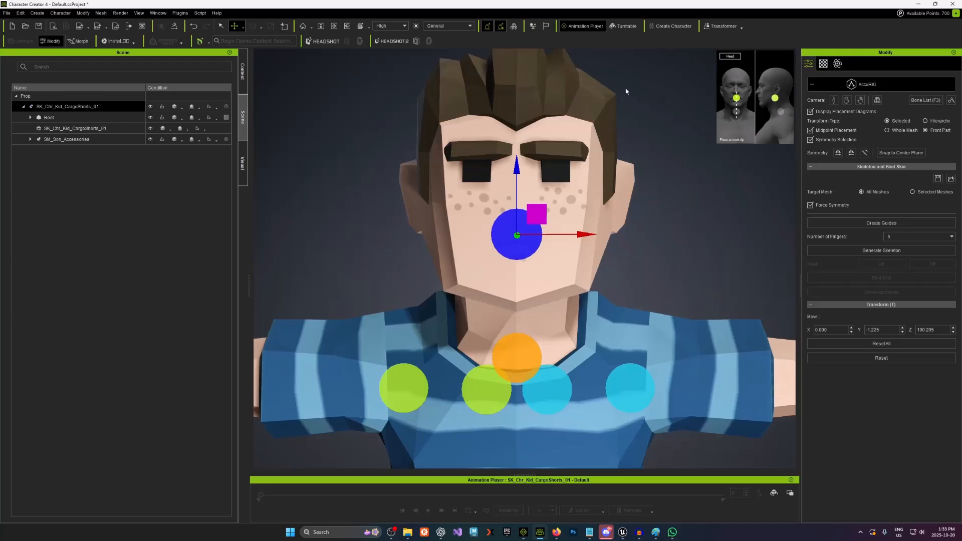
pyautogui.moveTo(518, 165)
pyautogui.mouseDown()
pyautogui.moveTo(519, 270)
pyautogui.moveTo(519, 173)
pyautogui.mouseUp()
pyautogui.click(810, 130)
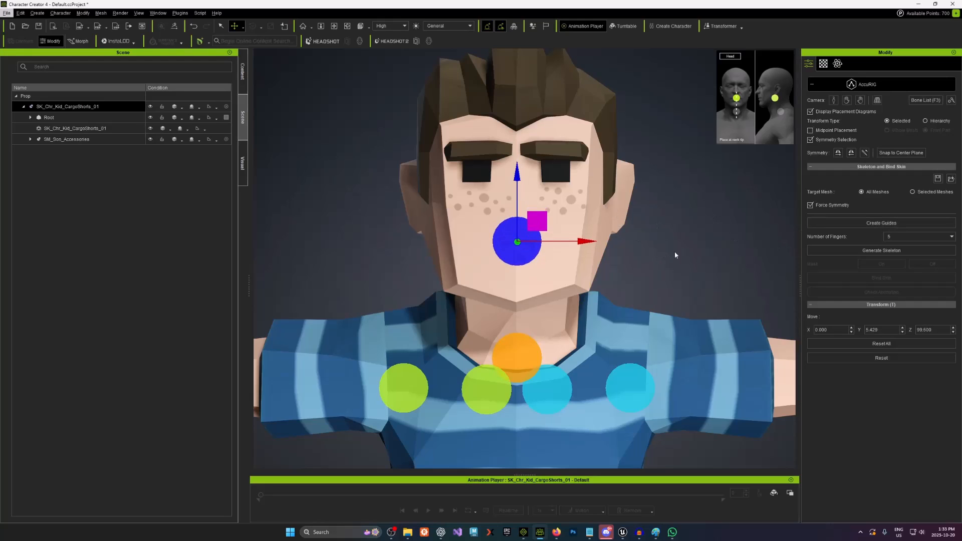
# Fine-tune the head guide's height and raise the neck guide on the neck to a Z position of about 89.6
pyautogui.scroll(2, 674, 251)
pyautogui.moveTo(675, 251)
pyautogui.mouseDown(button='middle')
pyautogui.moveTo(675, 265)
pyautogui.moveTo(674, 232)
pyautogui.moveTo(668, 251)
pyautogui.mouseUp(button='middle')
pyautogui.scroll(-4, 672, 235)
pyautogui.scroll(1, 668, 241)
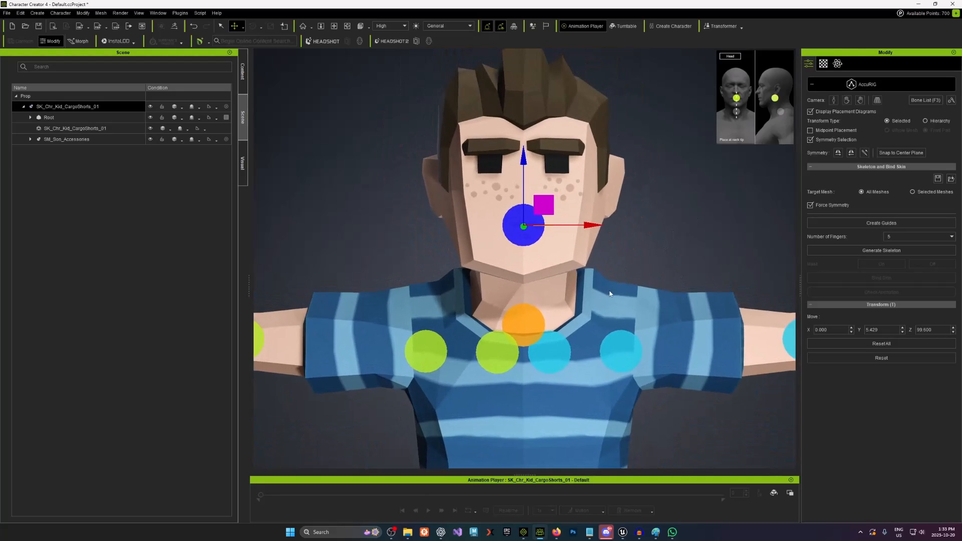
pyautogui.moveTo(525, 160); pyautogui.dragTo(526, 139)
pyautogui.click(518, 321)
pyautogui.moveTo(522, 258)
pyautogui.mouseDown()
pyautogui.moveTo(521, 220)
pyautogui.moveTo(518, 243)
pyautogui.mouseUp()
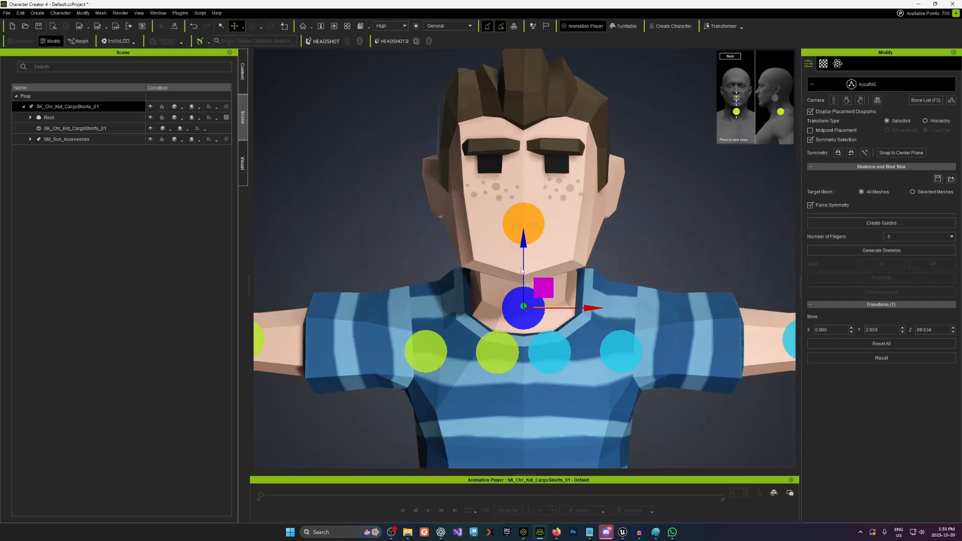
pyautogui.moveTo(522, 246); pyautogui.dragTo(523, 244)
# Move the shoulder guides outward to about X -13, and the clavicle guides outward and up to about X -8.9, Z 88.9
pyautogui.click(423, 362)
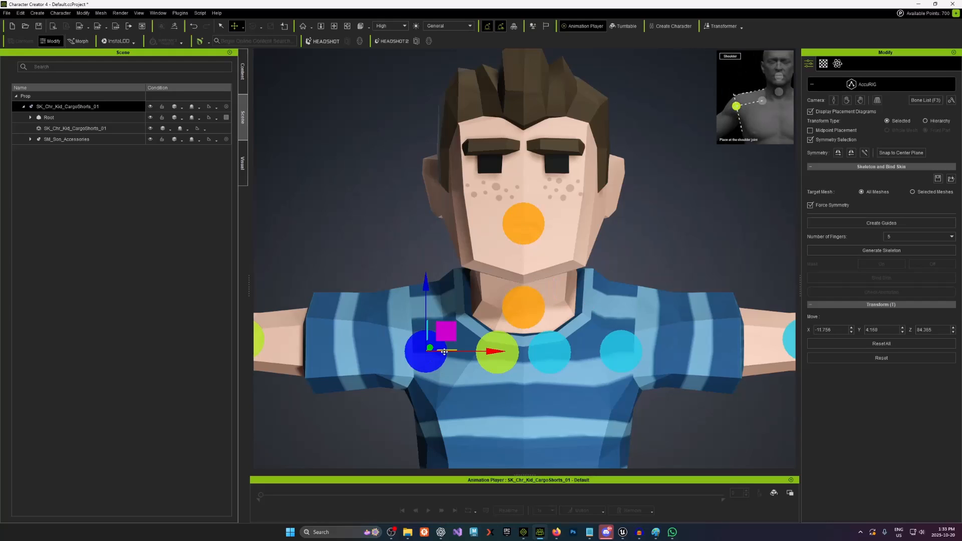
pyautogui.moveTo(491, 350); pyautogui.dragTo(480, 351)
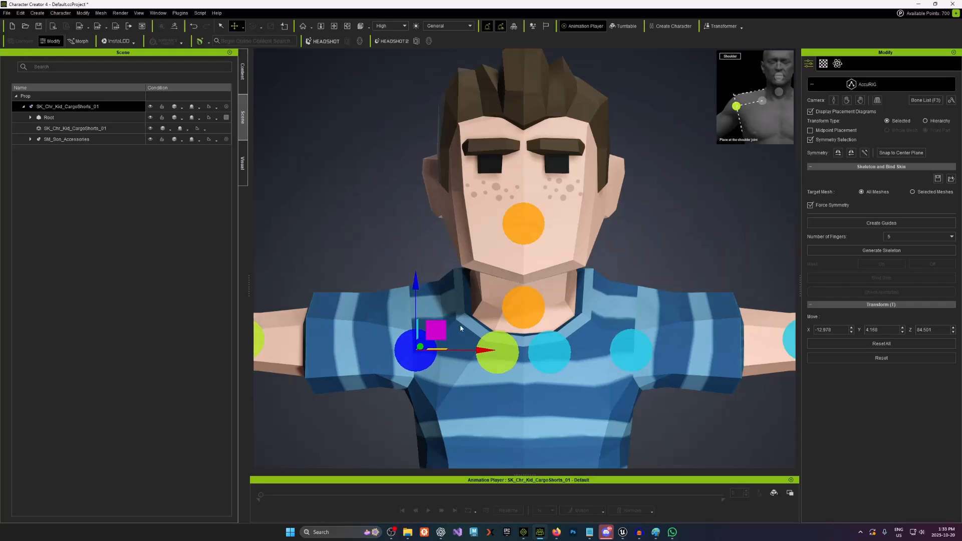
pyautogui.click(497, 350)
pyautogui.moveTo(568, 351); pyautogui.dragTo(512, 338)
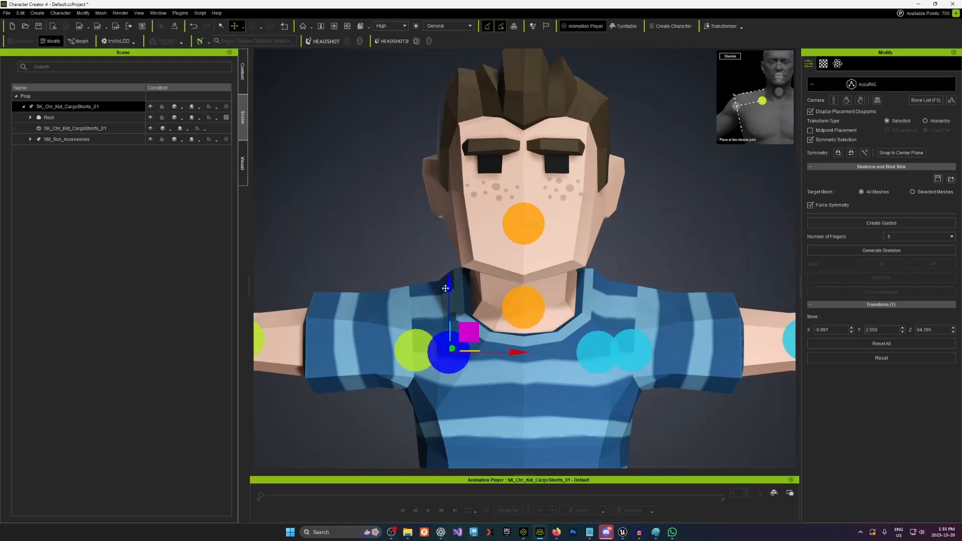
pyautogui.moveTo(450, 289); pyautogui.dragTo(450, 249)
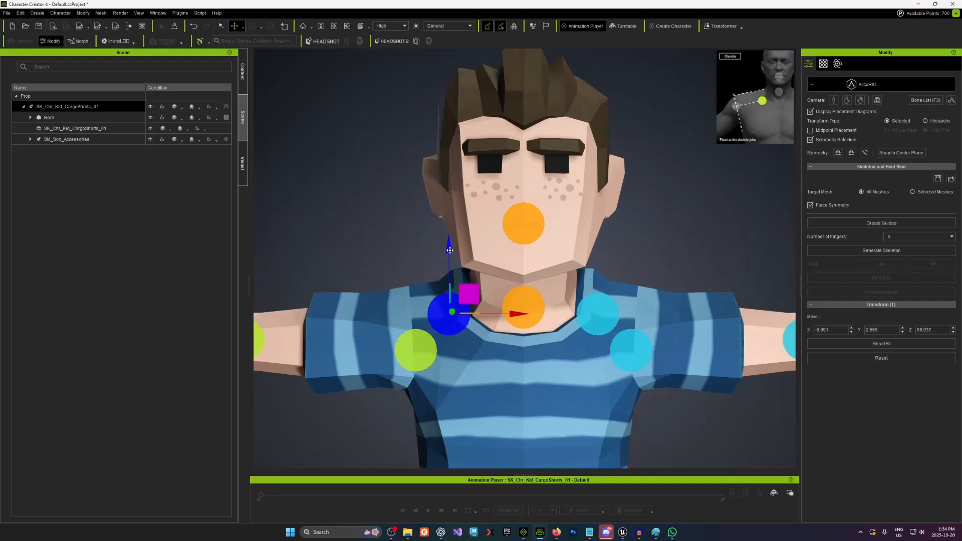
pyautogui.moveTo(513, 314); pyautogui.dragTo(514, 314)
pyautogui.moveTo(449, 250); pyautogui.dragTo(449, 251)
# Adjust the elbow guide on the kid's arm and shift the wrist guide inward along the forearm to about X -48.3
pyautogui.moveTo(440, 380)
pyautogui.mouseDown(button='right')
pyautogui.moveTo(494, 381)
pyautogui.moveTo(449, 383)
pyautogui.mouseUp(button='right')
pyautogui.scroll(-3, 448, 380)
pyautogui.moveTo(449, 381); pyautogui.dragTo(548, 364, button='middle')
pyautogui.scroll(3, 530, 360)
pyautogui.scroll(-2, 474, 360)
pyautogui.scroll(2, 535, 367)
pyautogui.click(534, 291)
pyautogui.moveTo(581, 284); pyautogui.dragTo(588, 284)
pyautogui.click(407, 289)
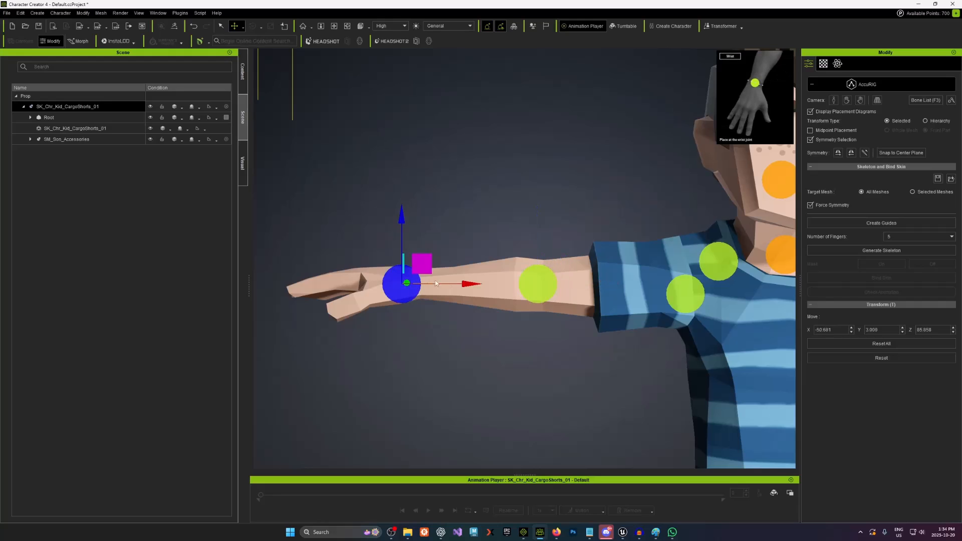
pyautogui.moveTo(466, 284); pyautogui.dragTo(489, 286)
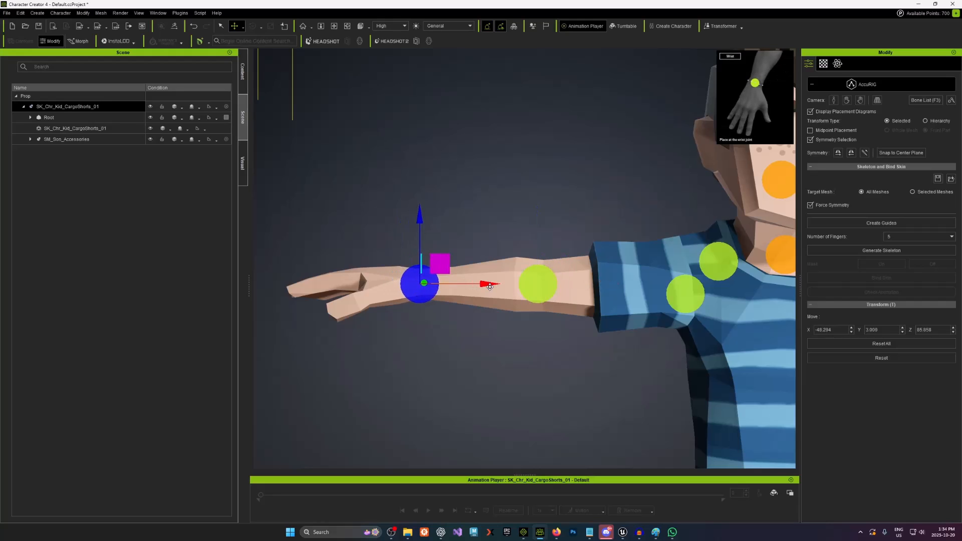
# Lower the hip guides to the top of the shorts and raise the pelvis guide to about Z 55.5
pyautogui.scroll(-2, 586, 345)
pyautogui.moveTo(586, 345); pyautogui.dragTo(357, 193, button='middle')
pyautogui.scroll(-1, 499, 302)
pyautogui.click(452, 282)
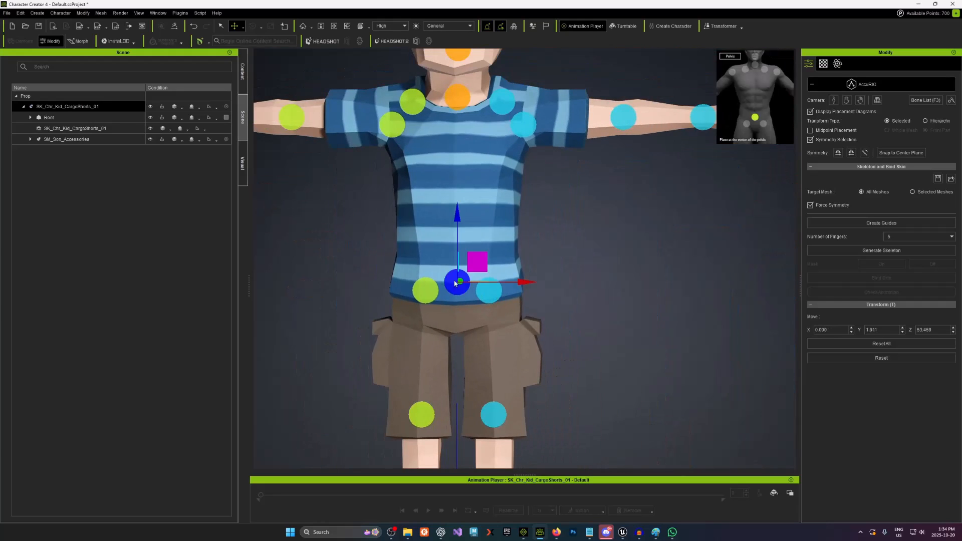
pyautogui.scroll(3, 570, 329)
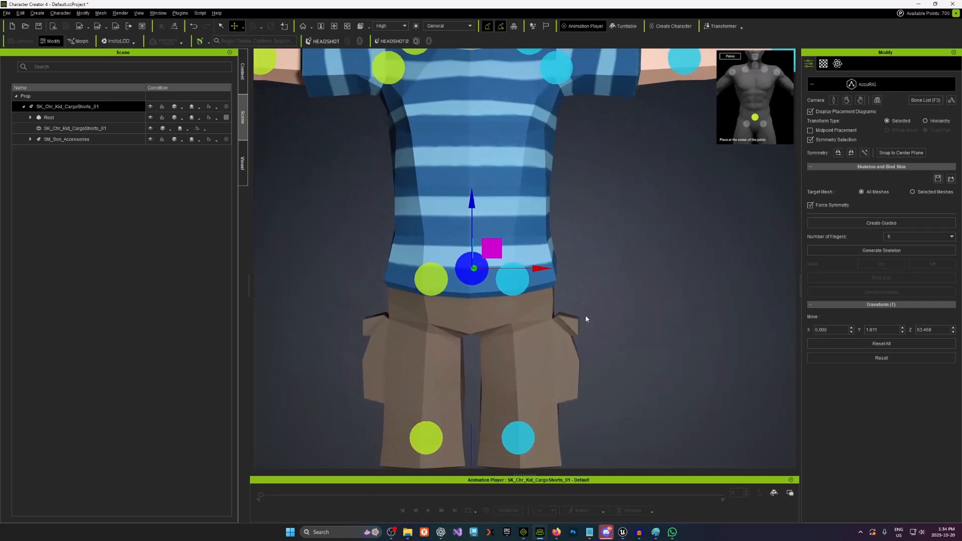
pyautogui.moveTo(472, 202); pyautogui.dragTo(432, 238)
pyautogui.click(431, 277)
pyautogui.moveTo(501, 304); pyautogui.dragTo(499, 303)
pyautogui.click(471, 257)
pyautogui.moveTo(472, 203); pyautogui.dragTo(472, 196)
# Undo the accidental upward move of the pelvis guide
pyautogui.keyDown('alt'); pyautogui.moveTo(636, 331); pyautogui.dragTo(625, 378, button='middle'); pyautogui.keyUp('alt')
pyautogui.keyDown('alt'); pyautogui.moveTo(626, 378); pyautogui.dragTo(624, 363, button='right'); pyautogui.keyUp('alt')
pyautogui.keyDown('alt'); pyautogui.moveTo(602, 333); pyautogui.dragTo(551, 238, button='middle'); pyautogui.keyUp('alt')
pyautogui.scroll(-4, 551, 239)
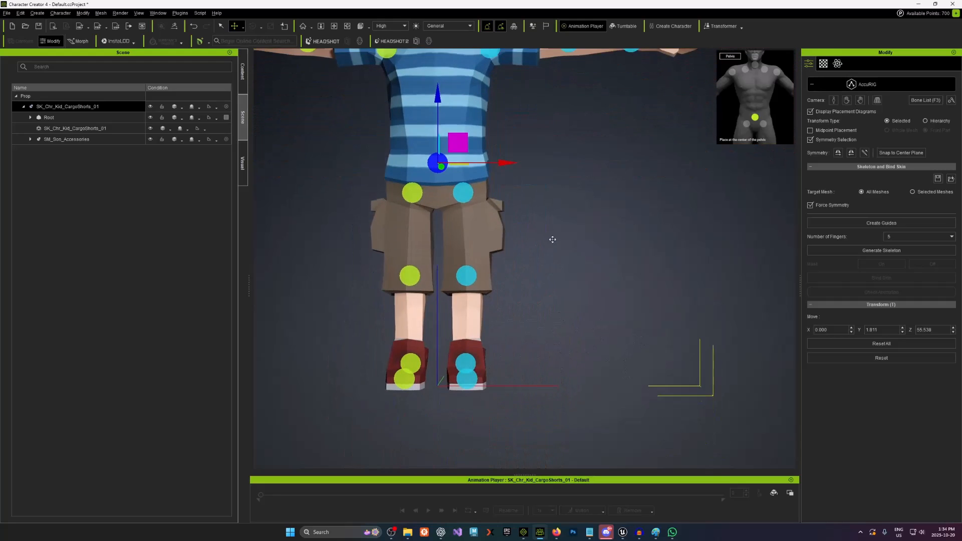
pyautogui.scroll(3, 536, 308)
pyautogui.scroll(-3, 536, 310)
pyautogui.keyDown('alt'); pyautogui.moveTo(555, 142); pyautogui.dragTo(605, 290, button='middle'); pyautogui.keyUp('alt')
pyautogui.press('s')
pyautogui.keyDown('alt'); pyautogui.moveTo(625, 268); pyautogui.dragTo(621, 245, button='right'); pyautogui.keyUp('alt')
pyautogui.keyDown('alt'); pyautogui.moveTo(622, 245); pyautogui.dragTo(606, 278, button='middle'); pyautogui.keyUp('alt')
pyautogui.keyDown('alt'); pyautogui.moveTo(605, 278); pyautogui.dragTo(599, 283, button='right'); pyautogui.keyUp('alt')
pyautogui.hotkey('ctrl', 'z')
pyautogui.hotkey('ctrl', 'z')
pyautogui.hotkey('ctrl', 'z')
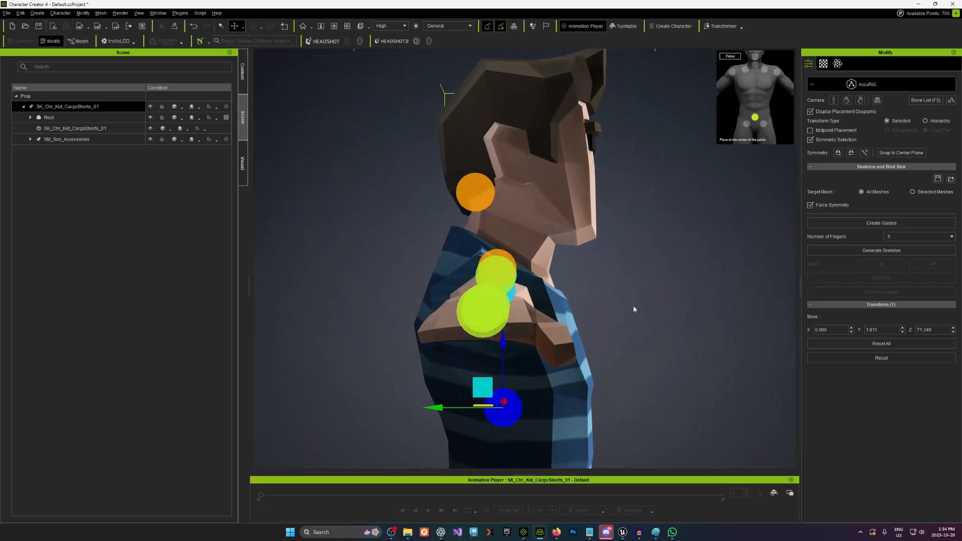
pyautogui.scroll(-2, 634, 310)
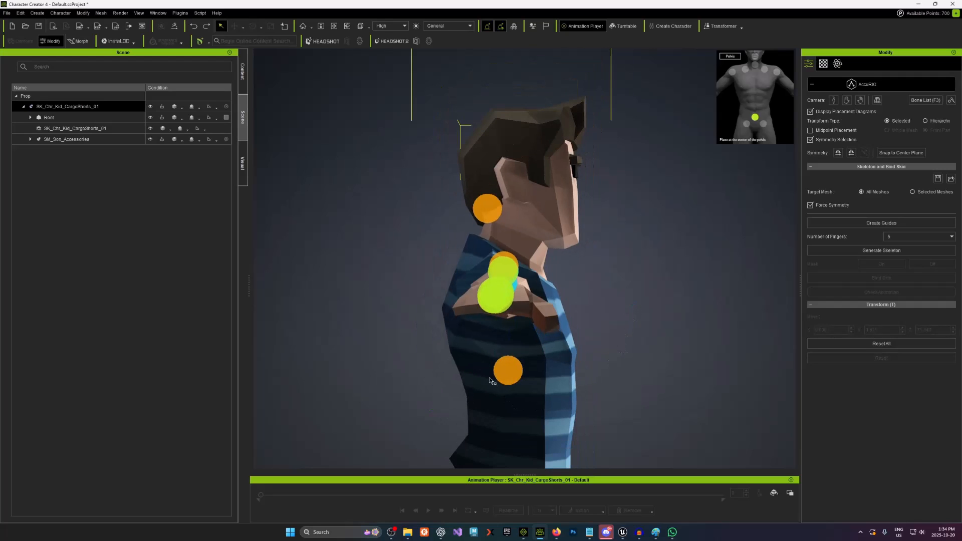
pyautogui.click(520, 373)
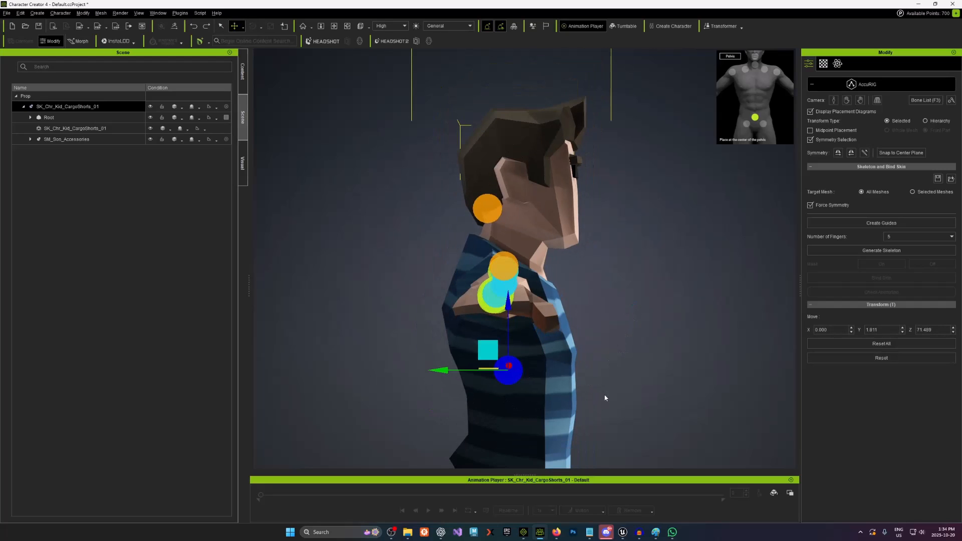
pyautogui.keyDown('alt'); pyautogui.moveTo(605, 395); pyautogui.dragTo(573, 253, button='middle'); pyautogui.keyUp('alt')
pyautogui.scroll(-2, 573, 254)
pyautogui.hotkey('ctrl', 'z')
# Move the head guide forward inside the head to about Y -2.4, and select the neck guide
pyautogui.keyDown('alt'); pyautogui.moveTo(599, 195); pyautogui.dragTo(634, 272, button='middle'); pyautogui.keyUp('alt')
pyautogui.scroll(2, 588, 328)
pyautogui.click(456, 253)
pyautogui.keyDown('alt'); pyautogui.moveTo(635, 273); pyautogui.dragTo(546, 298); pyautogui.keyUp('alt')
pyautogui.press('l')
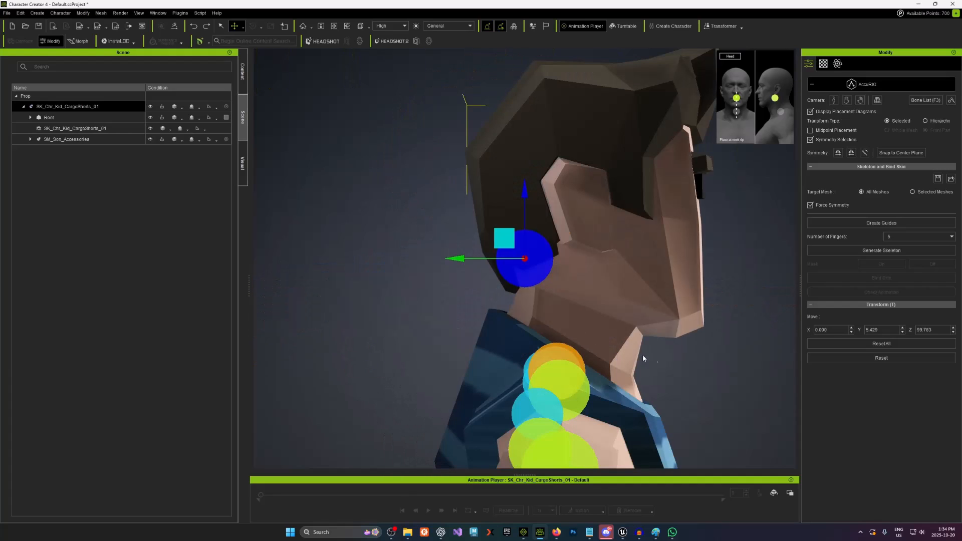
pyautogui.scroll(-2, 630, 356)
pyautogui.scroll(-3, 590, 257)
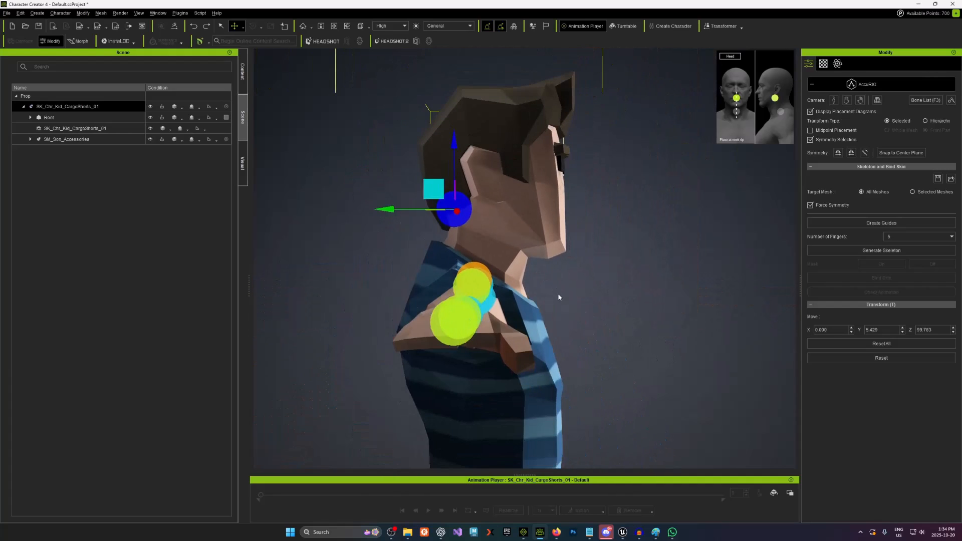
pyautogui.scroll(2, 558, 297)
pyautogui.moveTo(383, 202); pyautogui.dragTo(438, 211)
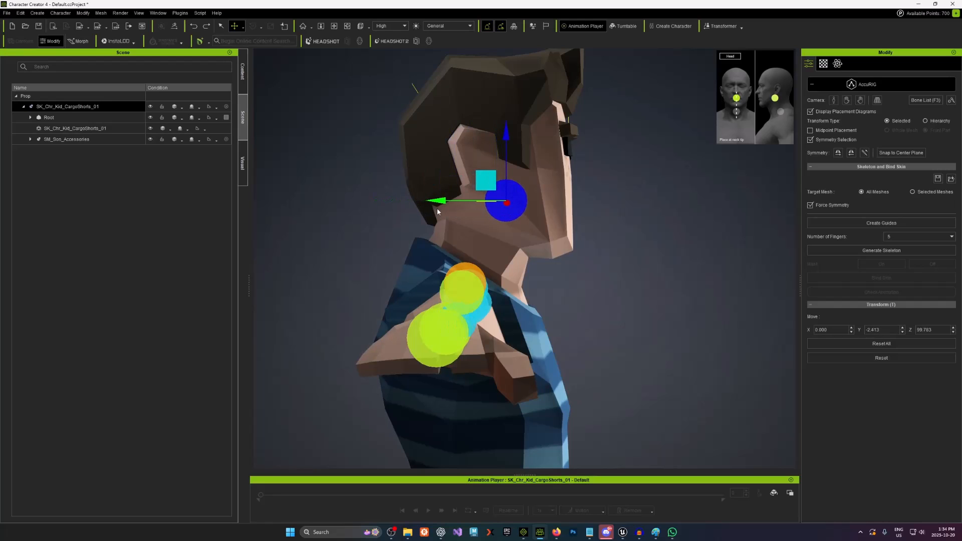
pyautogui.click(469, 268)
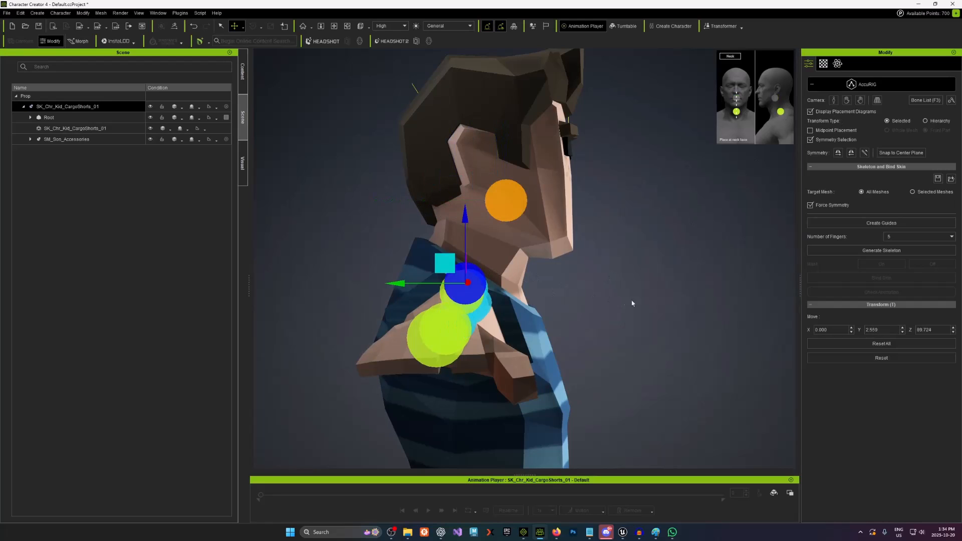
# Set the number of fingers for the new skeleton to 3 to match the kid's hand
pyautogui.keyDown('alt'); pyautogui.moveTo(598, 238); pyautogui.dragTo(554, 288, button='right'); pyautogui.keyUp('alt')
pyautogui.keyDown('alt'); pyautogui.moveTo(426, 260); pyautogui.dragTo(501, 295); pyautogui.keyUp('alt')
pyautogui.keyDown('alt'); pyautogui.moveTo(460, 277); pyautogui.dragTo(497, 227, button='middle'); pyautogui.keyUp('alt')
pyautogui.scroll(2, 498, 227)
pyautogui.scroll(3, 498, 226)
pyautogui.keyDown('alt'); pyautogui.moveTo(472, 250); pyautogui.dragTo(498, 271); pyautogui.keyUp('alt')
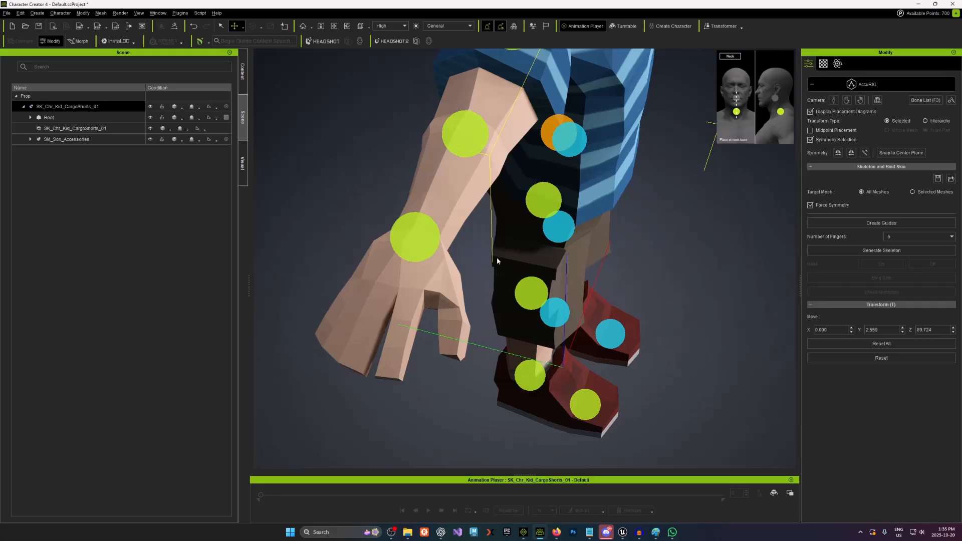
pyautogui.click(925, 237)
pyautogui.click(890, 257)
# Check the joint guides around the kid's whole body and generate the skeleton
pyautogui.keyDown('alt'); pyautogui.moveTo(652, 253); pyautogui.dragTo(530, 220); pyautogui.keyUp('alt')
pyautogui.scroll(-4, 691, 217)
pyautogui.keyDown('alt'); pyautogui.moveTo(691, 216); pyautogui.dragTo(649, 206); pyautogui.keyUp('alt')
pyautogui.keyDown('alt'); pyautogui.moveTo(649, 207); pyautogui.dragTo(625, 222, button='middle'); pyautogui.keyUp('alt')
pyautogui.keyDown('alt'); pyautogui.moveTo(601, 191); pyautogui.dragTo(610, 184); pyautogui.keyUp('alt')
pyautogui.keyDown('alt'); pyautogui.moveTo(610, 185); pyautogui.dragTo(603, 217, button='middle'); pyautogui.keyUp('alt')
pyautogui.keyDown('alt'); pyautogui.moveTo(602, 217); pyautogui.dragTo(618, 240); pyautogui.keyUp('alt')
pyautogui.keyDown('alt'); pyautogui.moveTo(619, 249); pyautogui.dragTo(608, 241, button='middle'); pyautogui.keyUp('alt')
pyautogui.keyDown('alt'); pyautogui.moveTo(608, 240); pyautogui.dragTo(622, 309); pyautogui.keyUp('alt')
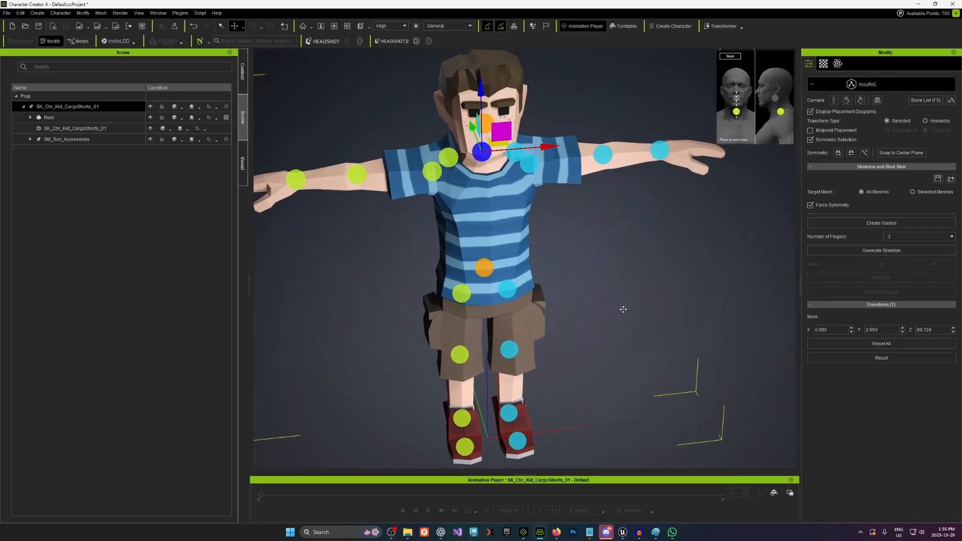
pyautogui.keyDown('alt'); pyautogui.moveTo(622, 309); pyautogui.dragTo(618, 311); pyautogui.keyUp('alt')
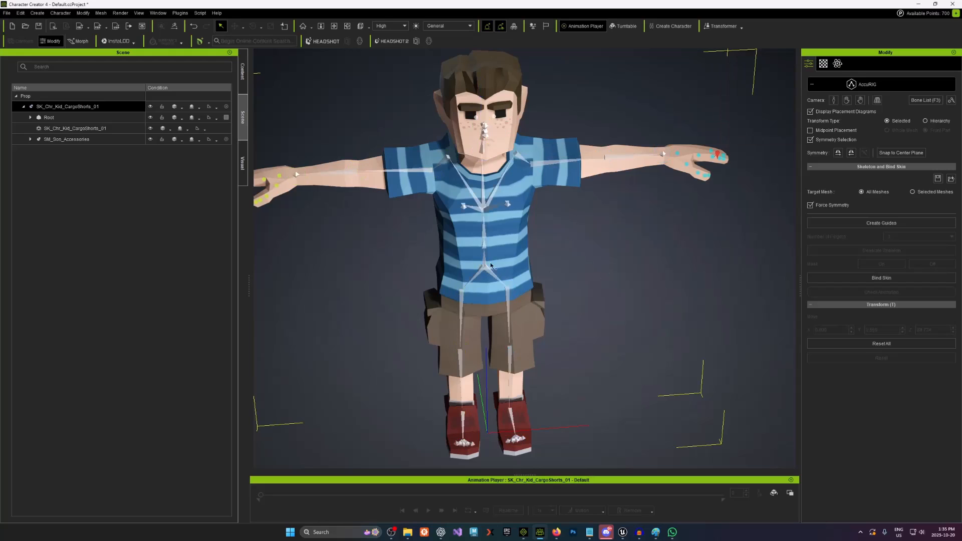
# Turn on Midpoint Placement and move the misplaced middle thumb guide along the wide outer finger to about X -57.8, Y 3.5
pyautogui.moveTo(511, 270); pyautogui.dragTo(536, 303, button='right')
pyautogui.moveTo(469, 311); pyautogui.dragTo(495, 304, button='middle')
pyautogui.moveTo(496, 304); pyautogui.dragTo(531, 301, button='right')
pyautogui.moveTo(532, 302); pyautogui.dragTo(503, 221, button='middle')
pyautogui.scroll(5, 503, 220)
pyautogui.moveTo(503, 220); pyautogui.dragTo(485, 278, button='right')
pyautogui.moveTo(485, 278); pyautogui.dragTo(590, 271, button='middle')
pyautogui.moveTo(590, 271); pyautogui.dragTo(562, 262, button='right')
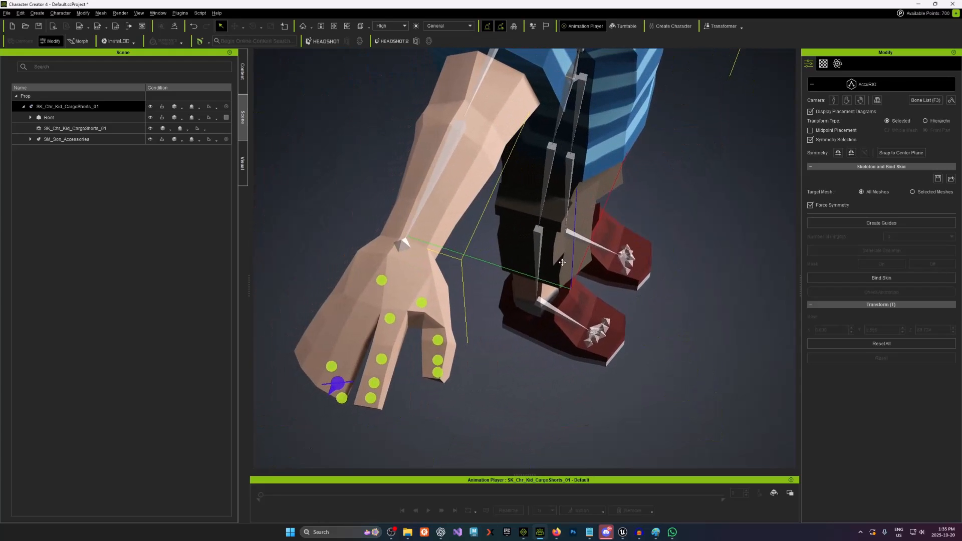
pyautogui.click(810, 130)
pyautogui.click(340, 383)
pyautogui.moveTo(365, 326); pyautogui.dragTo(393, 271)
pyautogui.moveTo(309, 315); pyautogui.dragTo(299, 313)
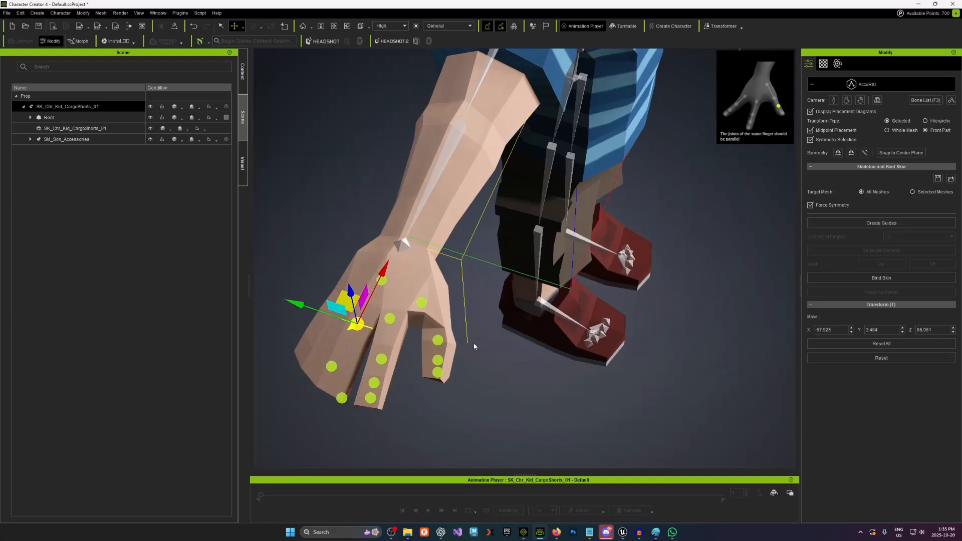
# Move the three outer-finger guides from the thumb onto the wide finger, at about X -56.9, -58.7 and -59.9
pyautogui.click(437, 340)
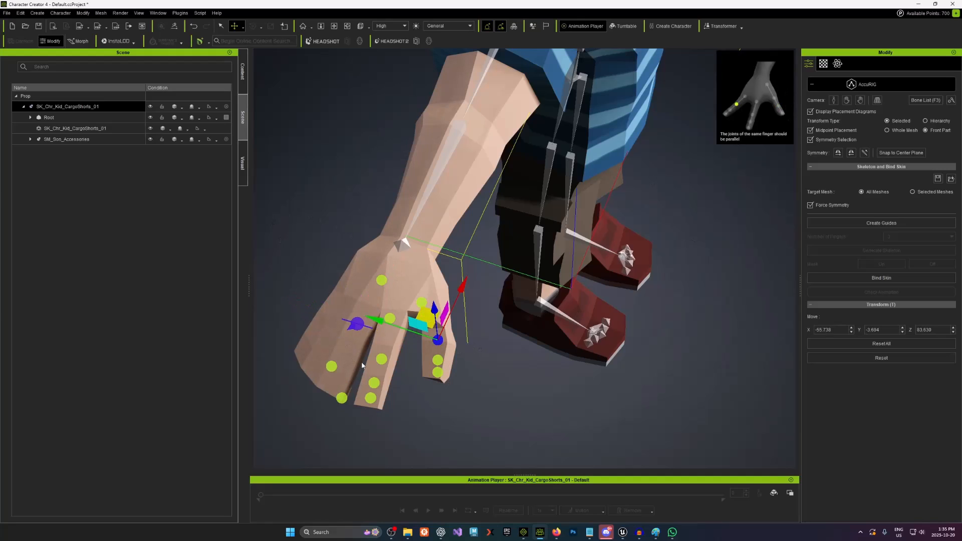
pyautogui.moveTo(344, 305); pyautogui.dragTo(294, 292)
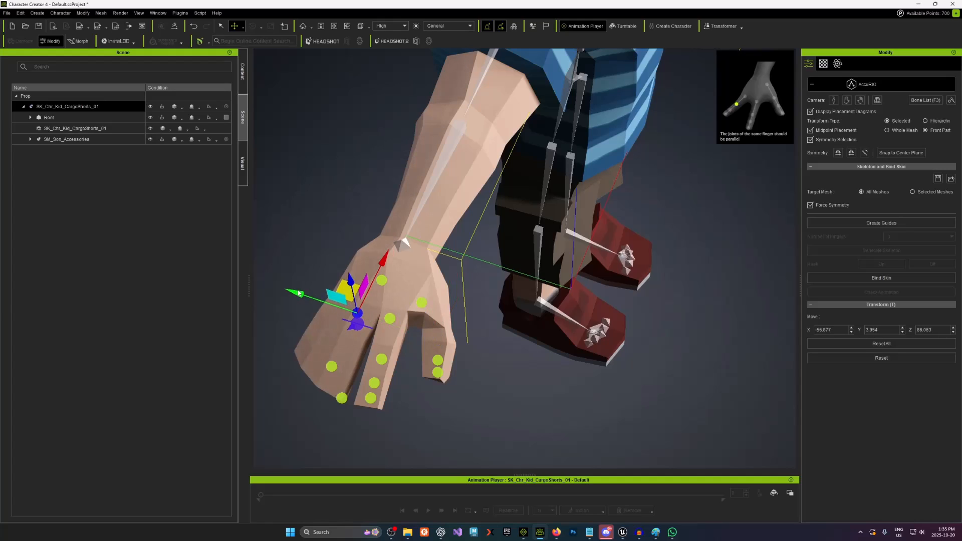
pyautogui.click(437, 359)
pyautogui.moveTo(363, 333); pyautogui.dragTo(279, 323)
pyautogui.click(438, 372)
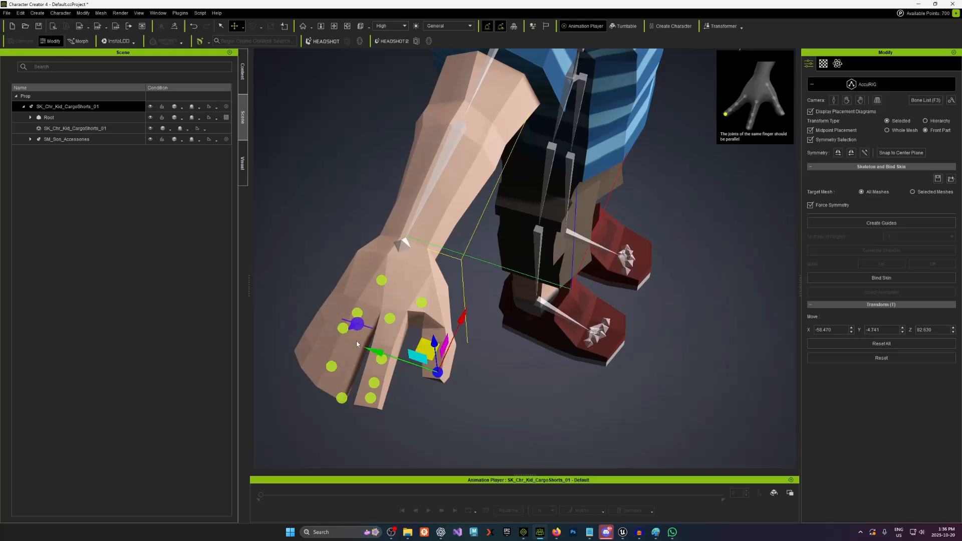
pyautogui.moveTo(373, 351); pyautogui.dragTo(382, 317)
# Move the thumb guides onto the thumb, with the base at about X -54.8, Y -3.5 and the tip at X -58.8, Y -5.0
pyautogui.click(331, 366)
pyautogui.moveTo(439, 307); pyautogui.dragTo(443, 293)
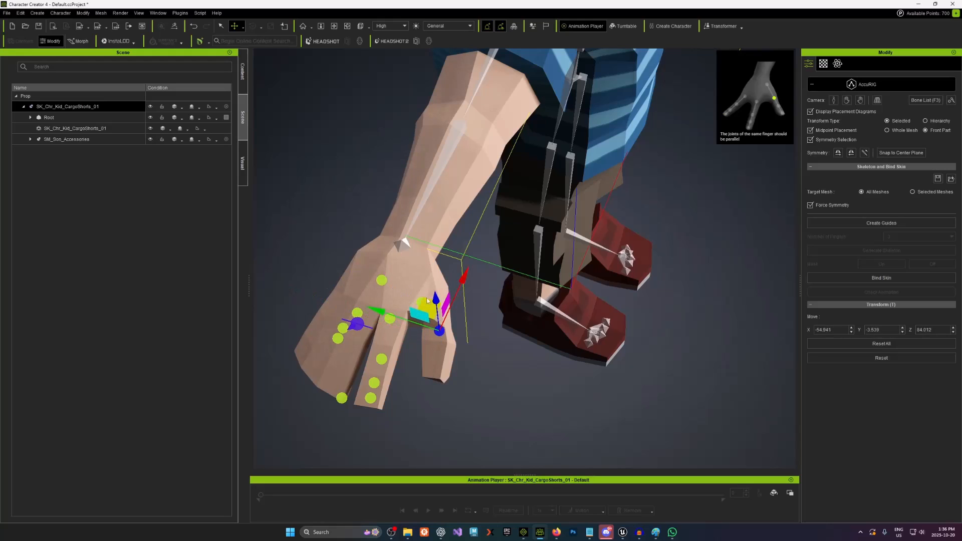
pyautogui.click(357, 324)
pyautogui.moveTo(298, 304); pyautogui.dragTo(405, 287)
pyautogui.click(342, 398)
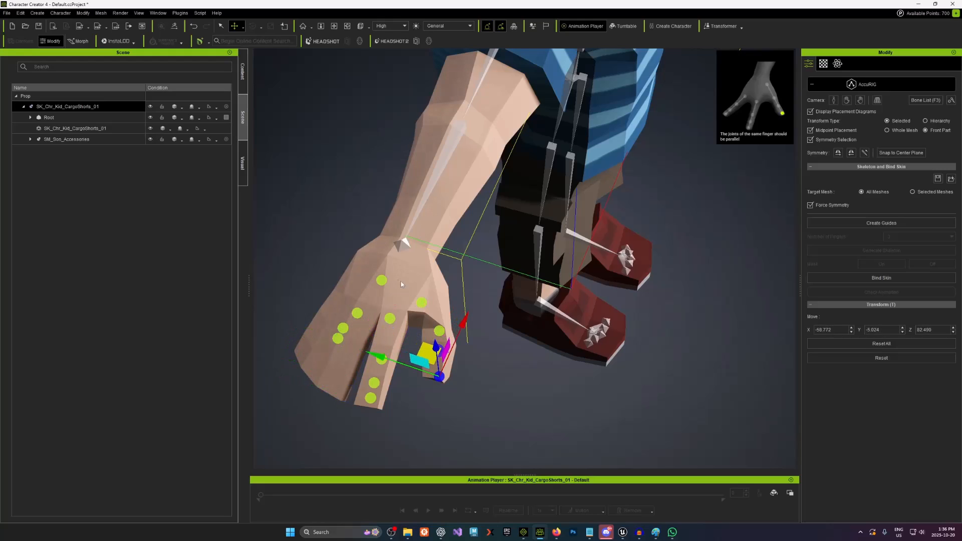
# Check the finger joint guides and move the outer finger's base guide above the wide finger to about X -53.7, Y 4.6
pyautogui.click(359, 314)
pyautogui.click(343, 330)
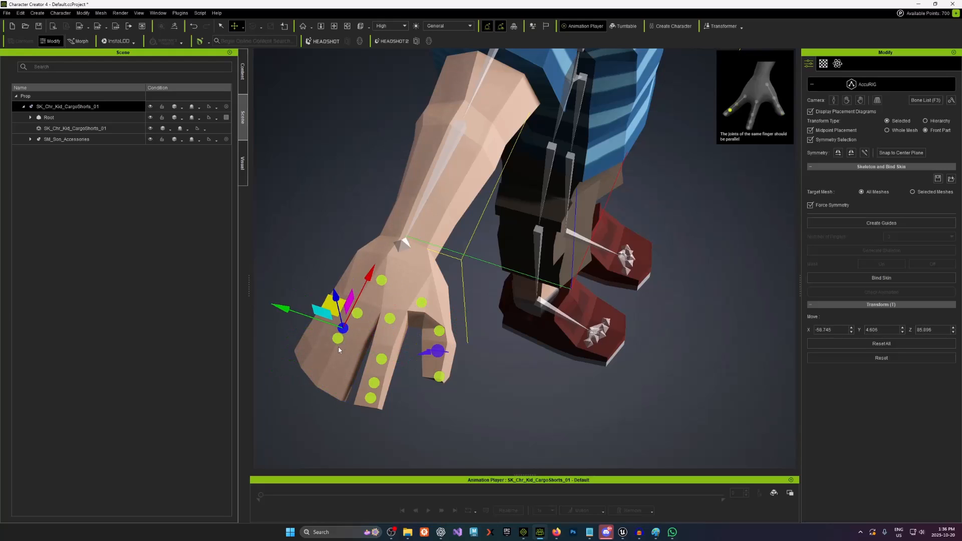
pyautogui.click(338, 343)
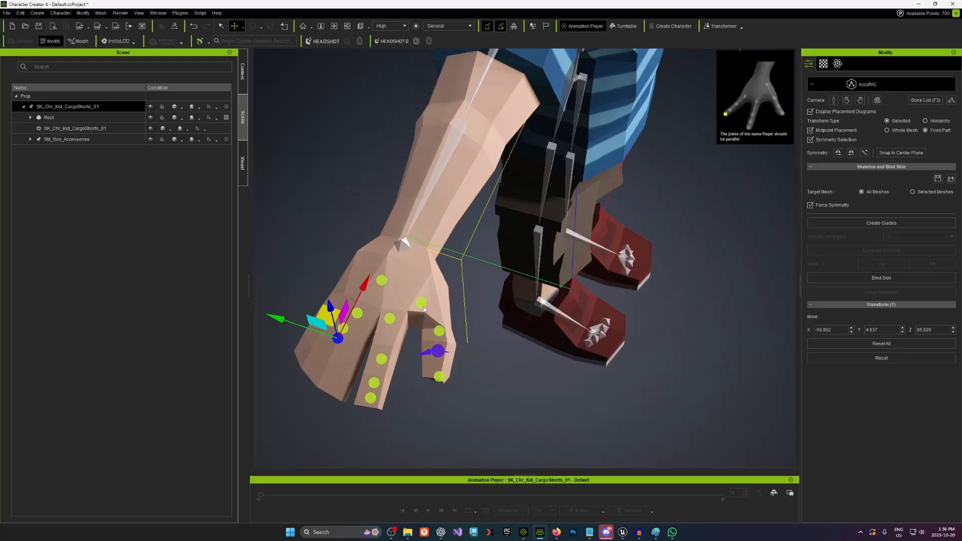
pyautogui.click(382, 360)
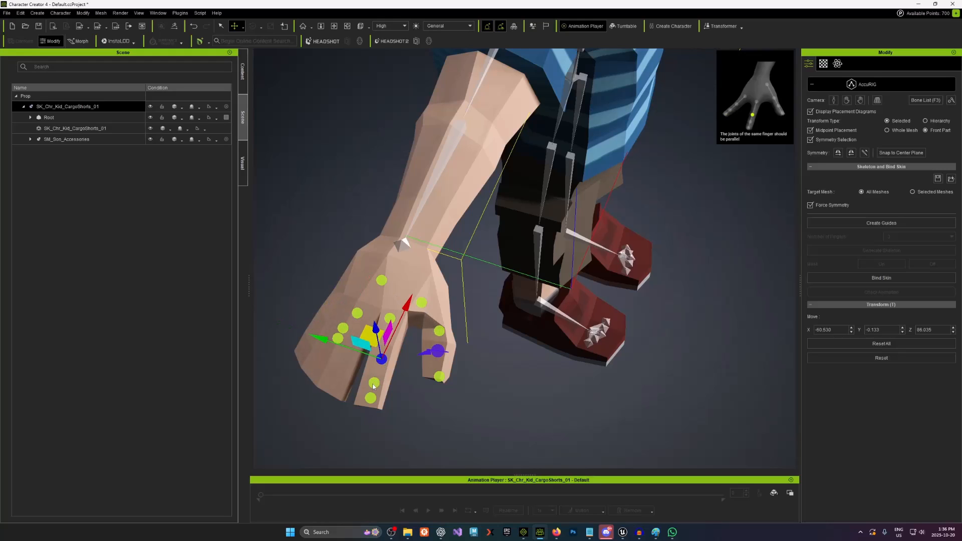
pyautogui.click(374, 383)
pyautogui.click(370, 397)
pyautogui.click(421, 302)
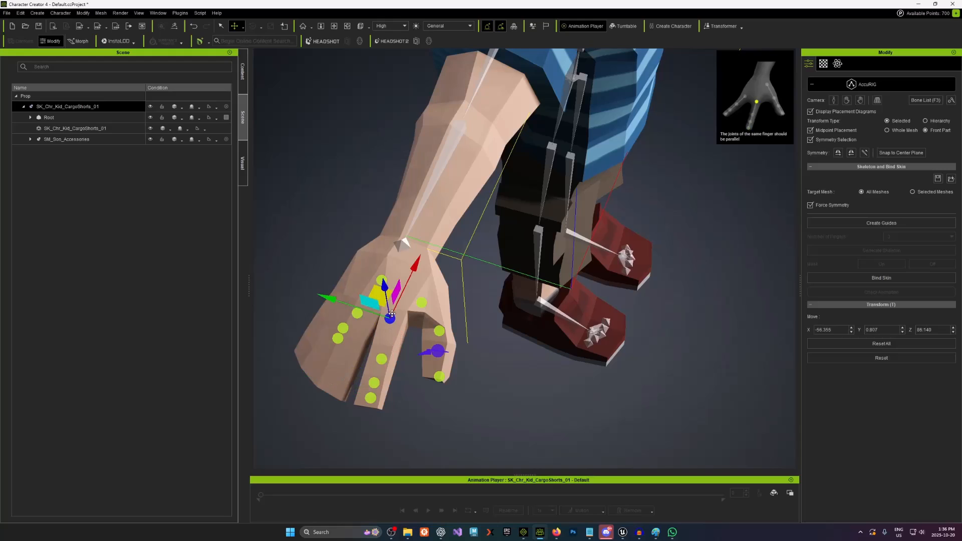
pyautogui.moveTo(361, 282)
pyautogui.mouseDown()
pyautogui.moveTo(303, 266)
pyautogui.moveTo(356, 269)
pyautogui.mouseUp()
# Shift the palm guide in line with the index finger and toward the wrist, to about X -50.5, Y 0.2
pyautogui.click(382, 280)
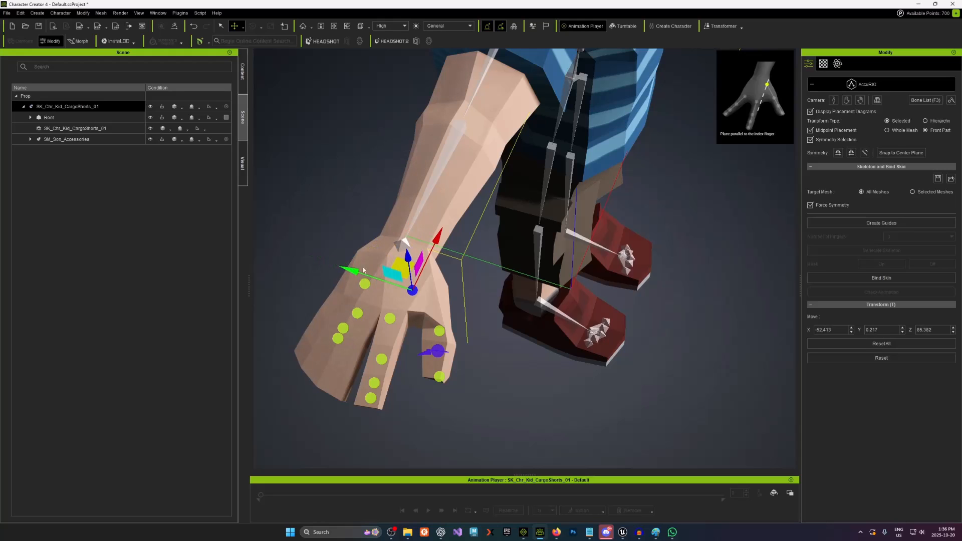
pyautogui.moveTo(438, 237); pyautogui.dragTo(447, 219)
pyautogui.moveTo(479, 305); pyautogui.dragTo(481, 323, button='right')
pyautogui.moveTo(481, 323); pyautogui.dragTo(487, 292, button='middle')
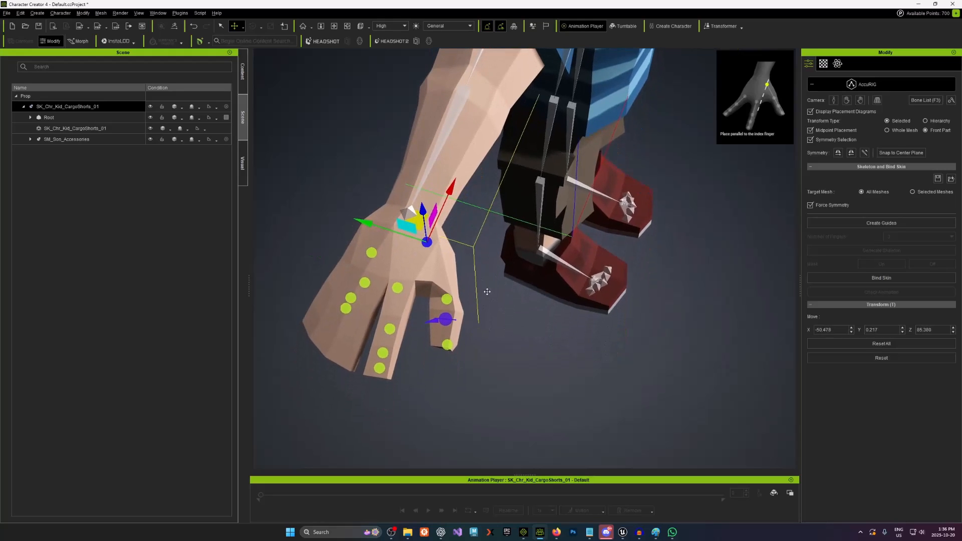
# Move the wide finger's tip guide near the fingertip and its neighbouring joint guide to about X -62.2, Y 4.9
pyautogui.scroll(5, 544, 305)
pyautogui.moveTo(555, 320); pyautogui.dragTo(605, 345, button='right')
pyautogui.scroll(3, 559, 326)
pyautogui.click(401, 322)
pyautogui.moveTo(400, 254); pyautogui.dragTo(399, 324)
pyautogui.moveTo(341, 392); pyautogui.dragTo(340, 392)
pyautogui.click(403, 301)
pyautogui.moveTo(400, 235); pyautogui.dragTo(409, 290)
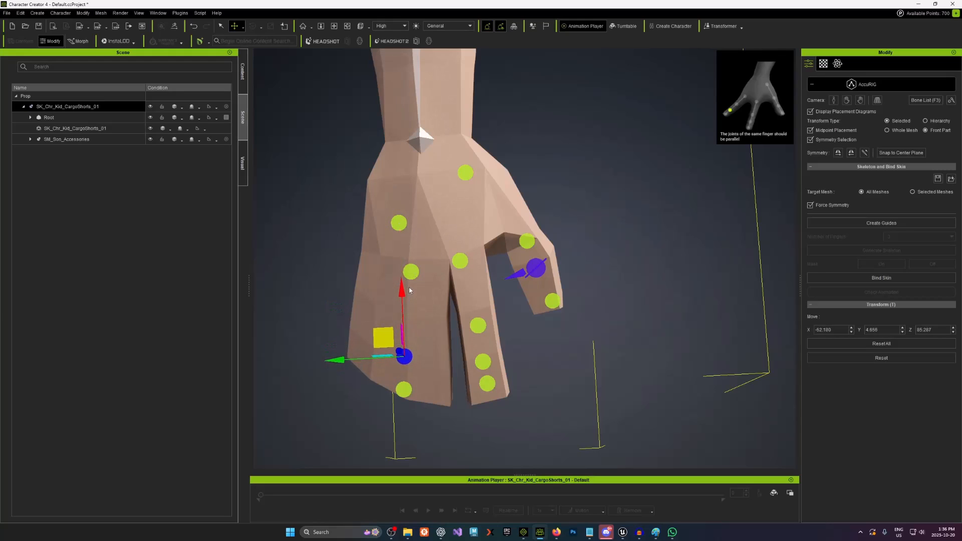
# Move the wide finger's middle joint guide to about X -59.8, Y 4.3 and its base guide to X -57.3, Y 4.2
pyautogui.click(412, 274)
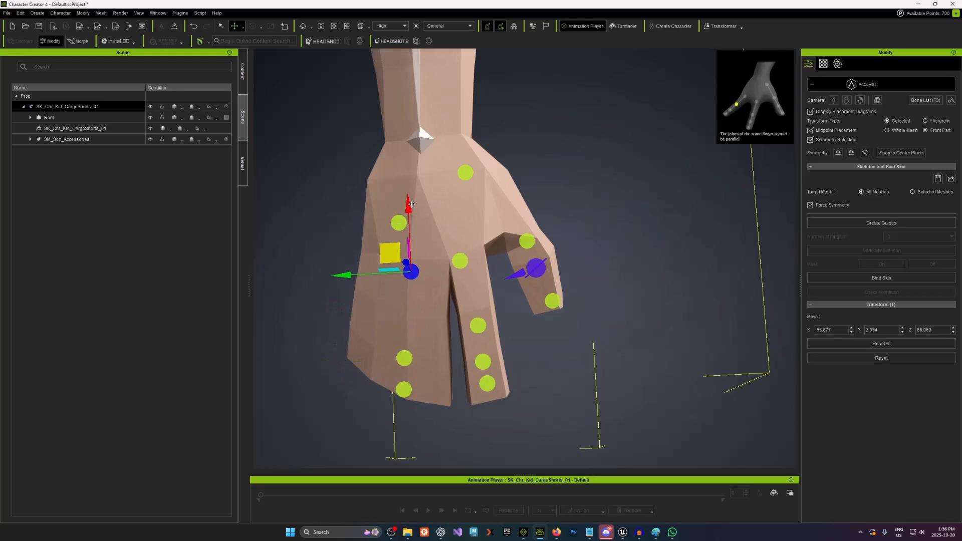
pyautogui.moveTo(411, 203); pyautogui.dragTo(409, 250)
pyautogui.moveTo(346, 319)
pyautogui.mouseDown()
pyautogui.moveTo(338, 320)
pyautogui.moveTo(346, 320)
pyautogui.mouseUp()
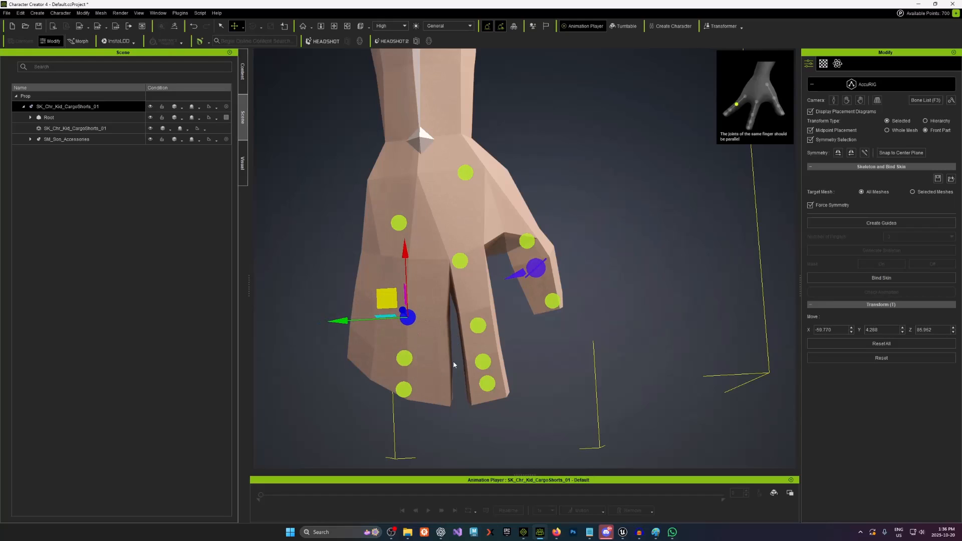
pyautogui.click(399, 224)
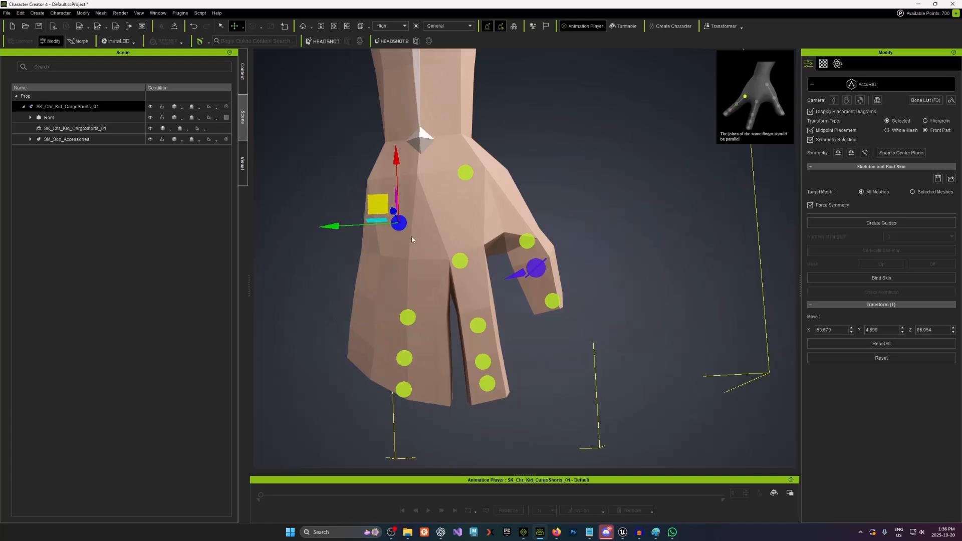
pyautogui.moveTo(401, 163); pyautogui.dragTo(402, 206)
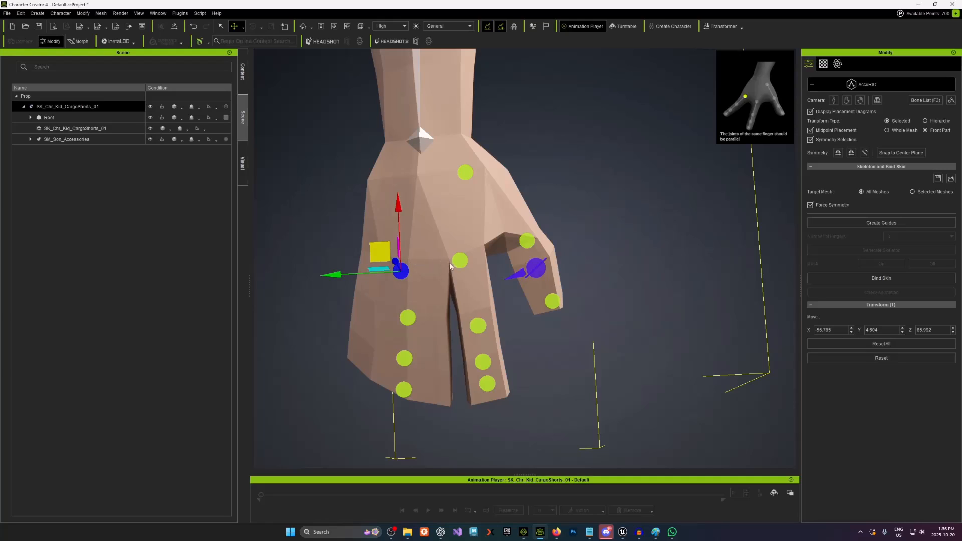
pyautogui.moveTo(398, 205); pyautogui.dragTo(399, 213)
pyautogui.moveTo(340, 282); pyautogui.dragTo(347, 282)
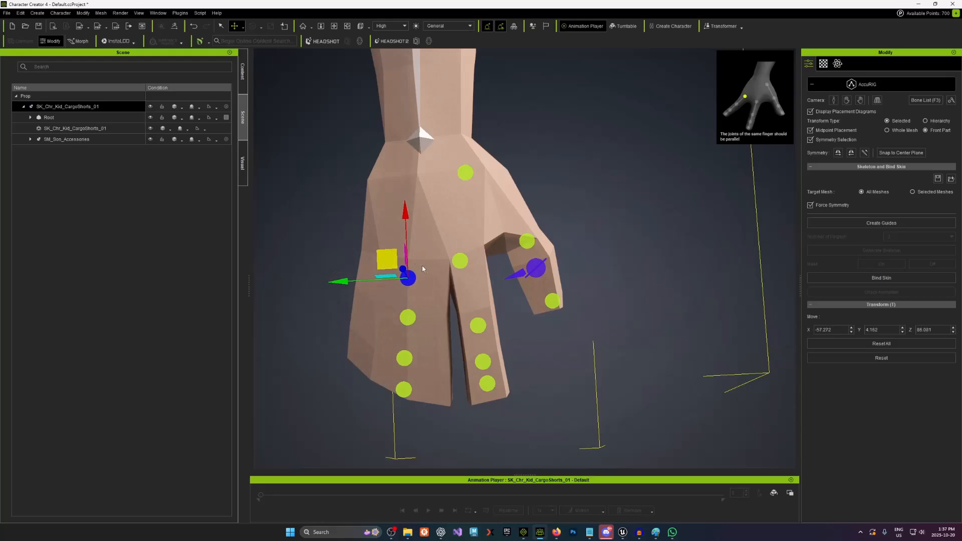
# Nudge the wide finger's joint guide nearest the tip slightly toward the fingertip
pyautogui.moveTo(464, 292); pyautogui.dragTo(489, 280, button='right')
pyautogui.click(460, 255)
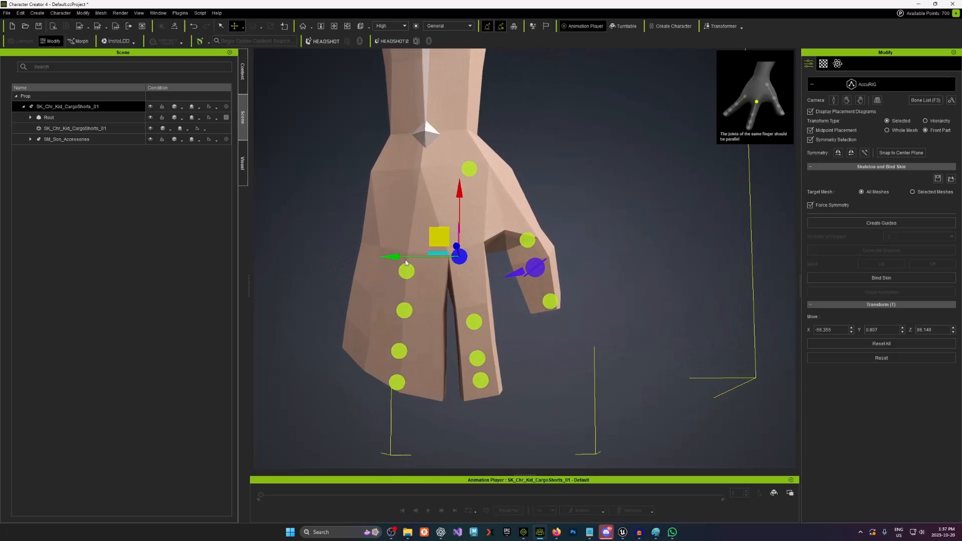
pyautogui.click(398, 353)
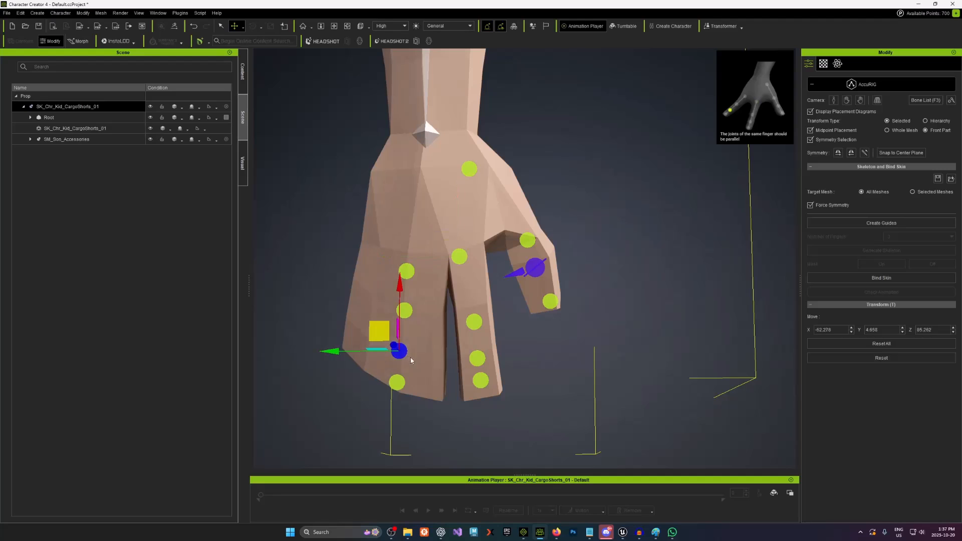
pyautogui.moveTo(400, 285); pyautogui.dragTo(401, 289)
pyautogui.click(405, 310)
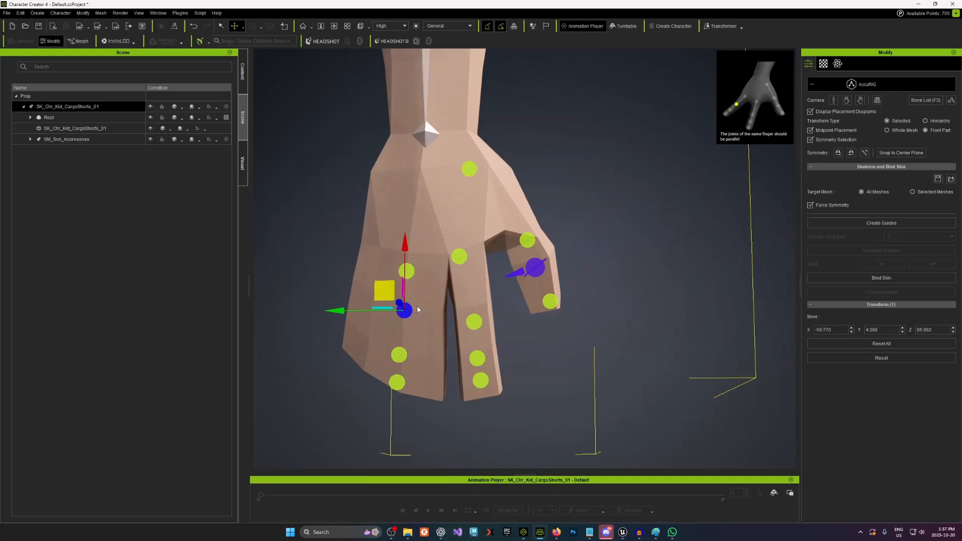
# Shift the index finger's outer joint guide slightly toward the fingertip and its middle joint guide toward the palm, to about X -59.9, Y -0.1
pyautogui.click(459, 256)
pyautogui.click(479, 387)
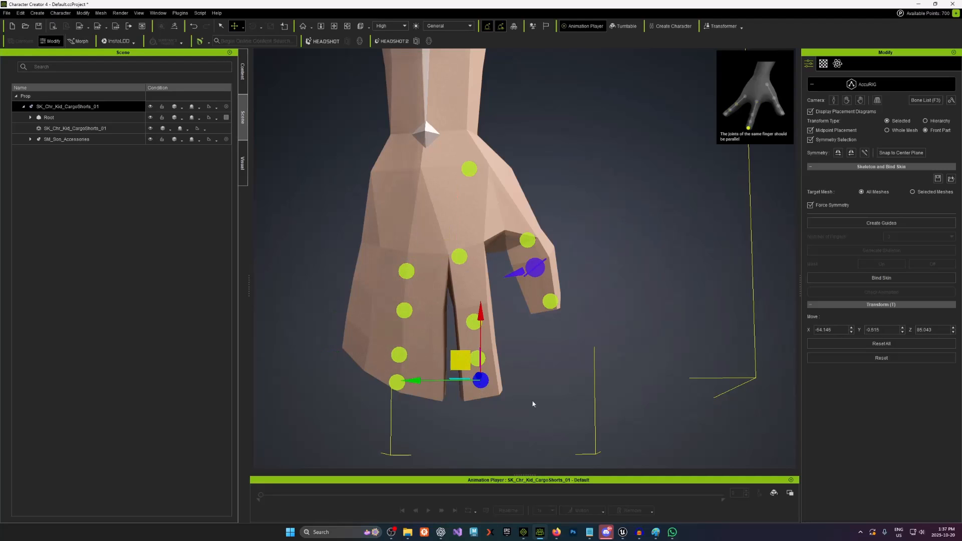
pyautogui.moveTo(510, 397); pyautogui.dragTo(519, 369, button='middle')
pyautogui.moveTo(442, 293); pyautogui.dragTo(434, 338)
pyautogui.click(441, 331)
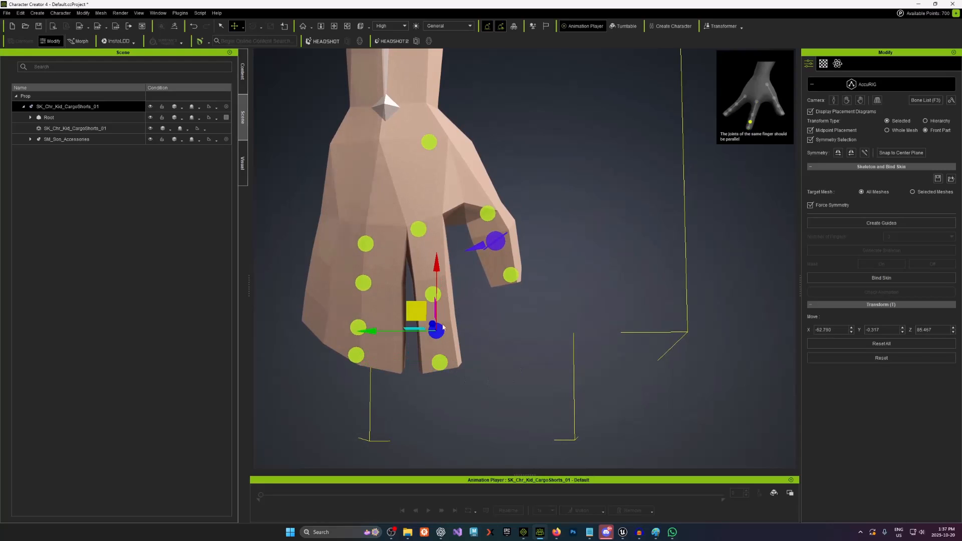
pyautogui.moveTo(436, 271); pyautogui.dragTo(437, 273)
pyautogui.click(431, 294)
pyautogui.moveTo(433, 235); pyautogui.dragTo(432, 224)
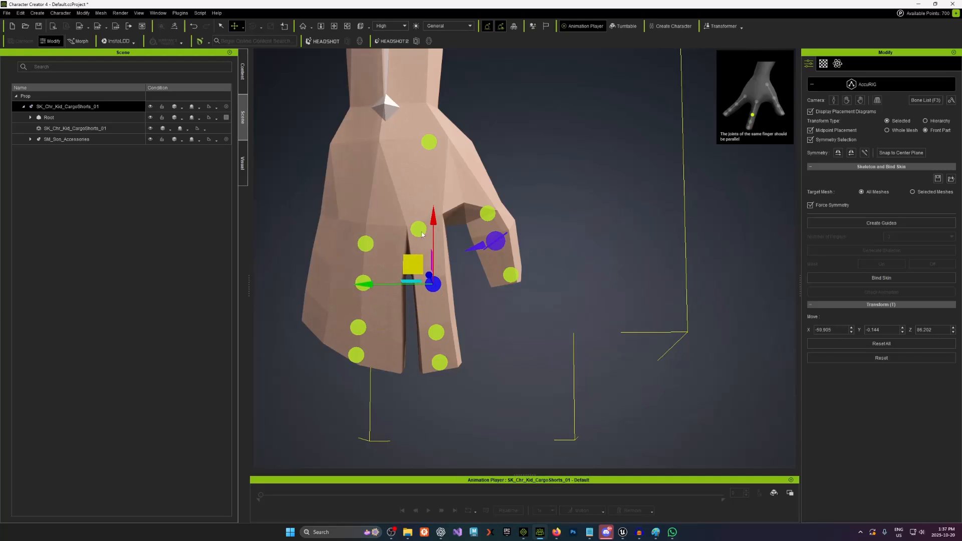
# Center the index finger's base guide on the finger at about Y 0.3 and lower it slightly toward the fingertip
pyautogui.click(419, 229)
pyautogui.moveTo(351, 230); pyautogui.dragTo(360, 231)
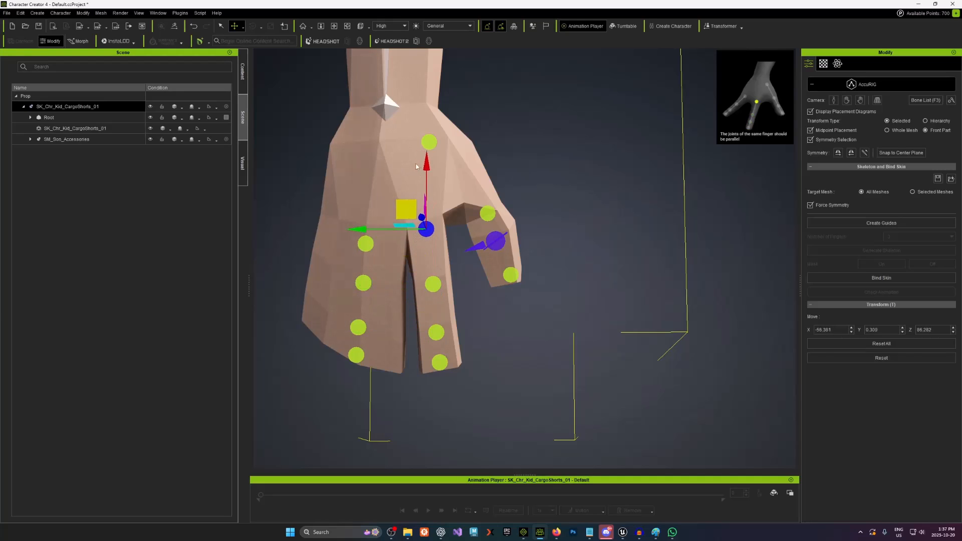
pyautogui.moveTo(428, 169); pyautogui.dragTo(431, 178)
# Move the palm guide in line with the index finger, to about X -51.0, Y -0.4
pyautogui.moveTo(353, 250); pyautogui.dragTo(427, 274)
pyautogui.click(433, 147)
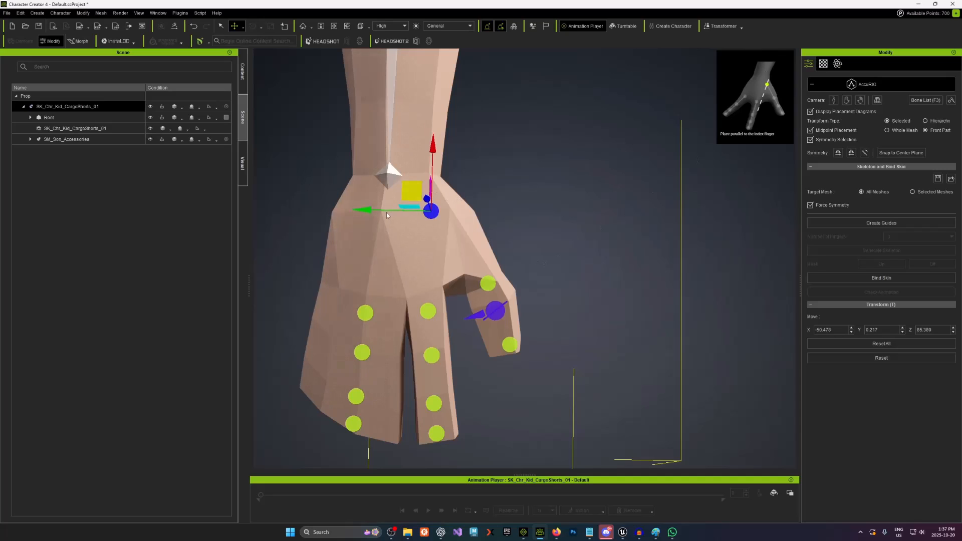
pyautogui.moveTo(366, 211); pyautogui.dragTo(376, 211)
pyautogui.moveTo(443, 143); pyautogui.dragTo(442, 153)
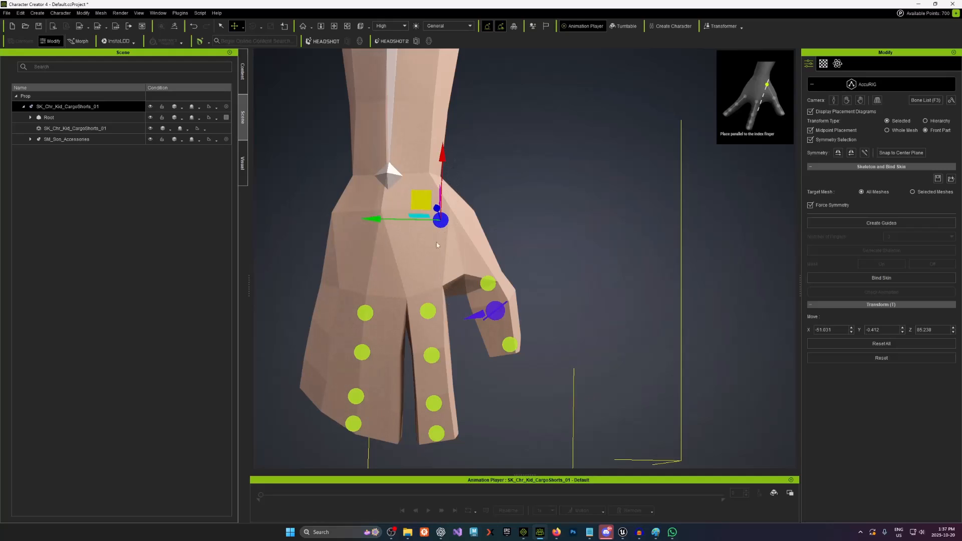
pyautogui.moveTo(382, 219); pyautogui.dragTo(382, 219)
# Adjust the thumb's base guide to about X -55.0, Y -3.1
pyautogui.moveTo(543, 257); pyautogui.dragTo(517, 307, button='right')
pyautogui.click(480, 289)
pyautogui.moveTo(417, 290); pyautogui.dragTo(416, 296)
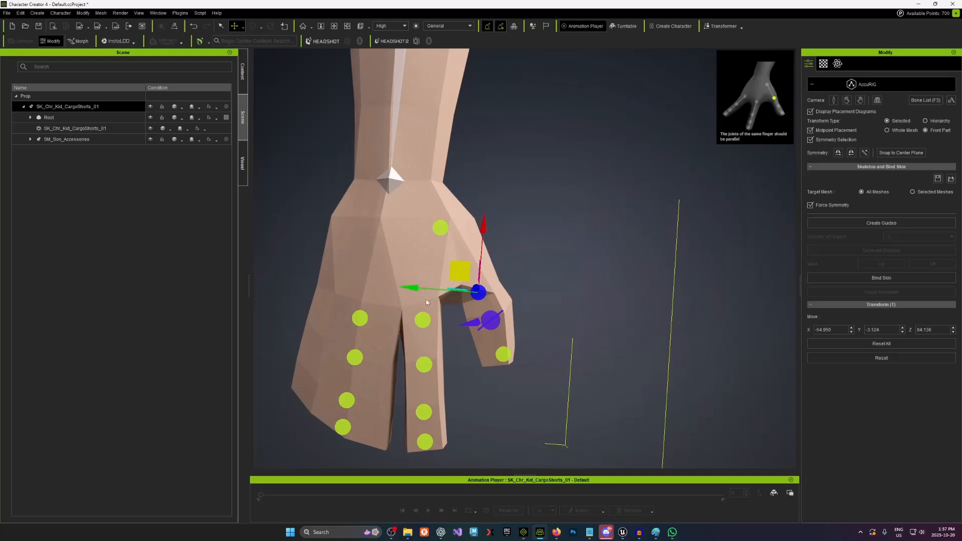
# Center the thumb's tip guide near the thumb's end at about Y -4.6 and move its middle joint guide to about X -57.0, Y -4.1
pyautogui.click(505, 357)
pyautogui.moveTo(435, 352); pyautogui.dragTo(430, 350)
pyautogui.moveTo(502, 286); pyautogui.dragTo(500, 293)
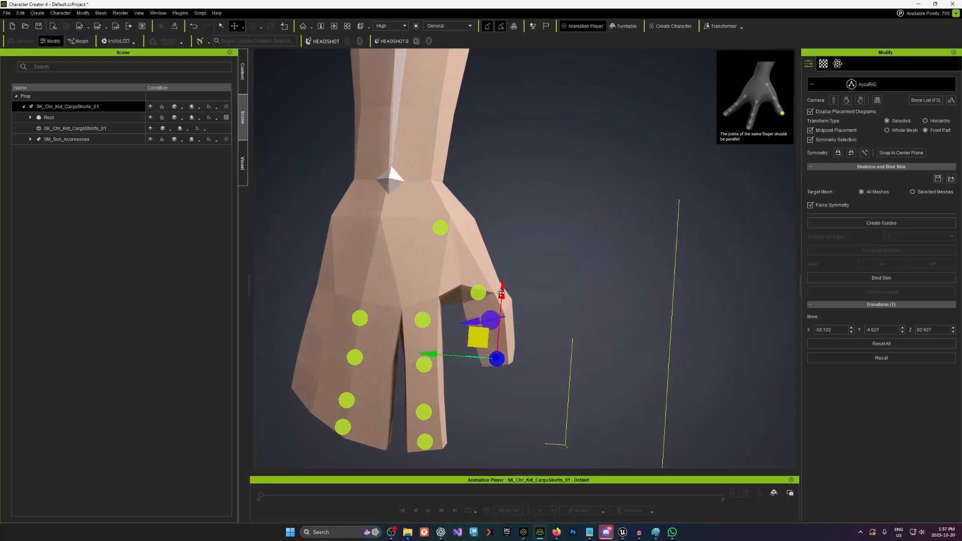
pyautogui.click(491, 319)
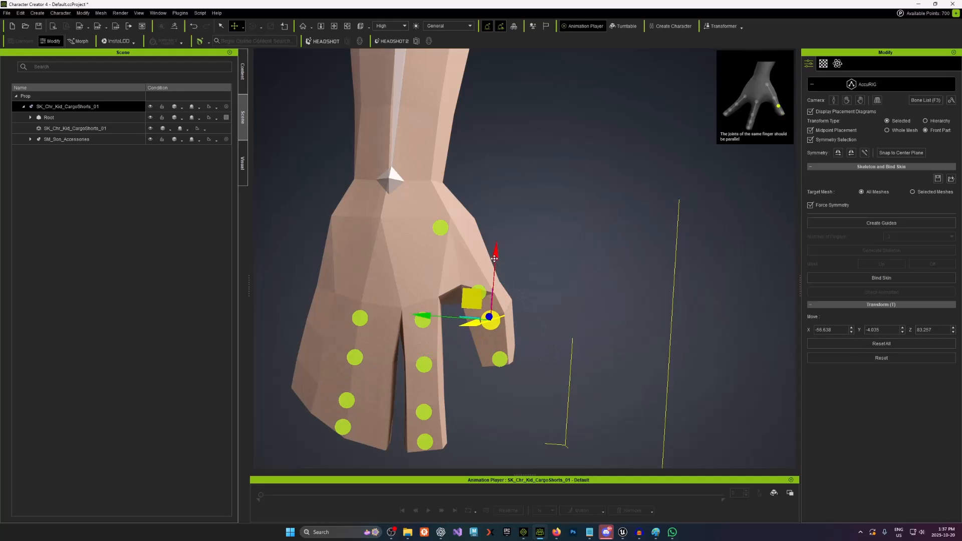
pyautogui.moveTo(494, 258); pyautogui.dragTo(494, 263)
# Rotate the thumb's middle joint guide so that its direction cone is perpendicular to the thumbnail
pyautogui.moveTo(601, 295); pyautogui.dragTo(554, 223, button='right')
pyautogui.scroll(5, 551, 329)
pyautogui.scroll(-4, 538, 367)
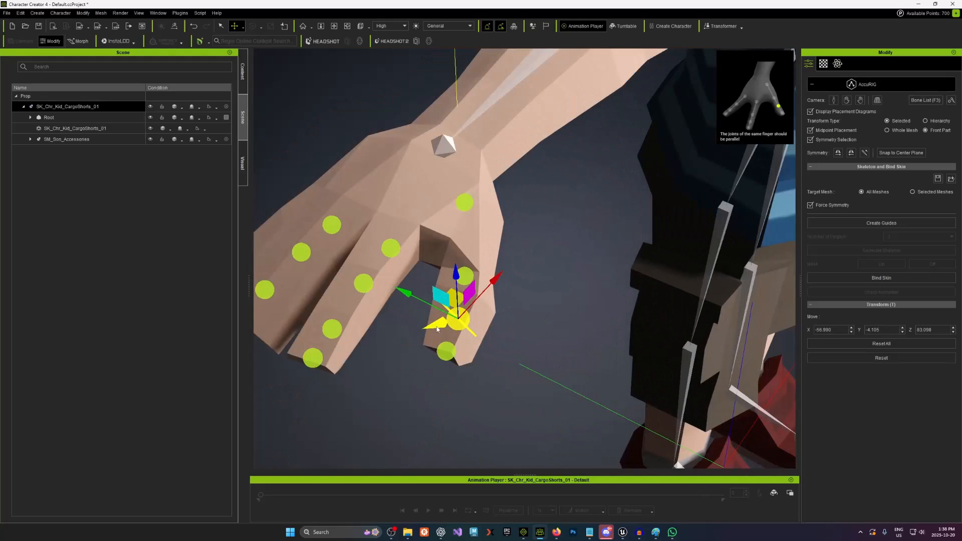
pyautogui.press('e')
pyautogui.moveTo(556, 306); pyautogui.dragTo(421, 212, button='right')
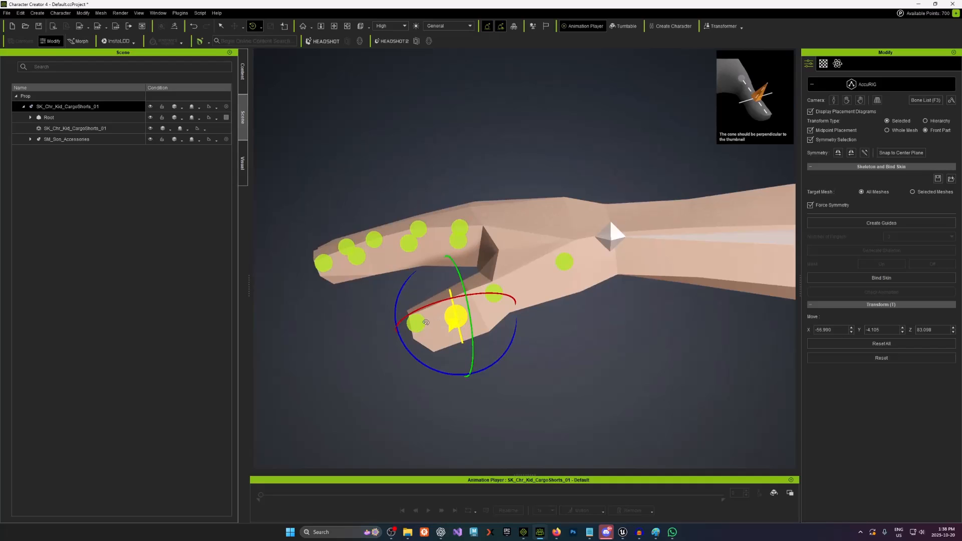
pyautogui.moveTo(425, 325); pyautogui.dragTo(671, 401, button='right')
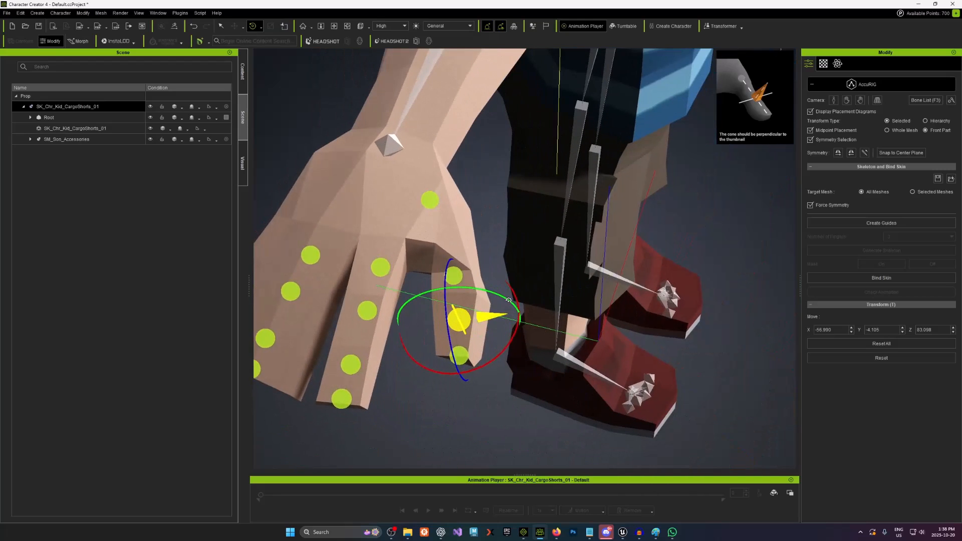
pyautogui.moveTo(576, 325); pyautogui.dragTo(162, 240, button='right')
pyautogui.moveTo(420, 286); pyautogui.dragTo(411, 321)
pyautogui.moveTo(625, 294); pyautogui.dragTo(617, 276, button='right')
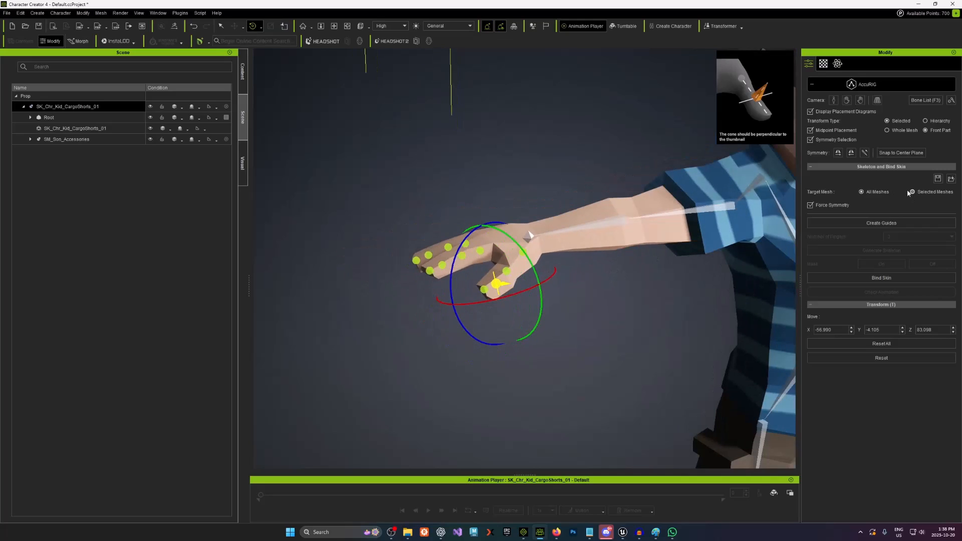
# Check the joint placement over the whole body and bind the skin of all meshes to the skeleton
pyautogui.moveTo(660, 161); pyautogui.dragTo(625, 160, button='right')
pyautogui.moveTo(625, 161); pyautogui.dragTo(436, 156, button='middle')
pyautogui.moveTo(704, 240); pyautogui.dragTo(479, 281, button='middle')
pyautogui.moveTo(479, 281); pyautogui.dragTo(574, 286, button='right')
pyautogui.moveTo(642, 325); pyautogui.dragTo(564, 161, button='right')
pyautogui.scroll(5, 530, 203)
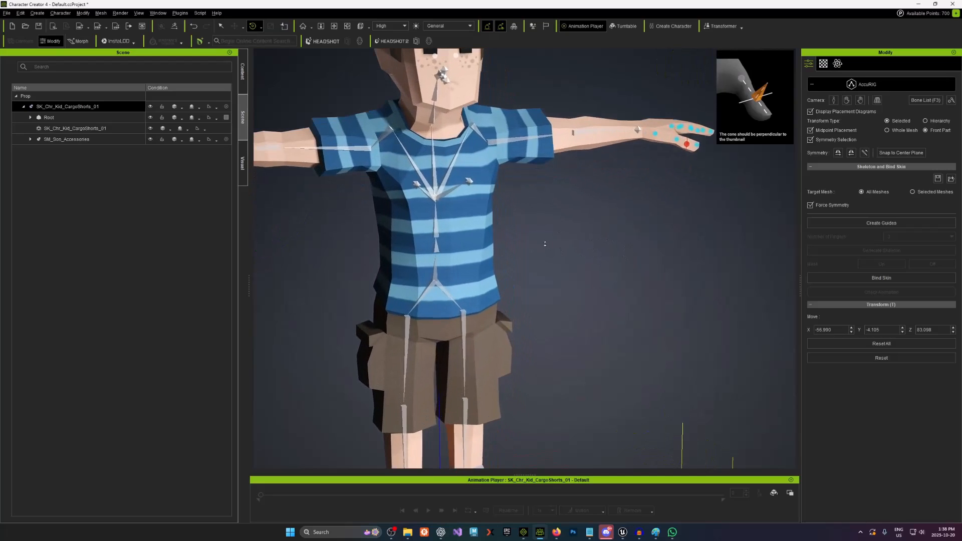
pyautogui.moveTo(577, 208); pyautogui.dragTo(574, 206, button='middle')
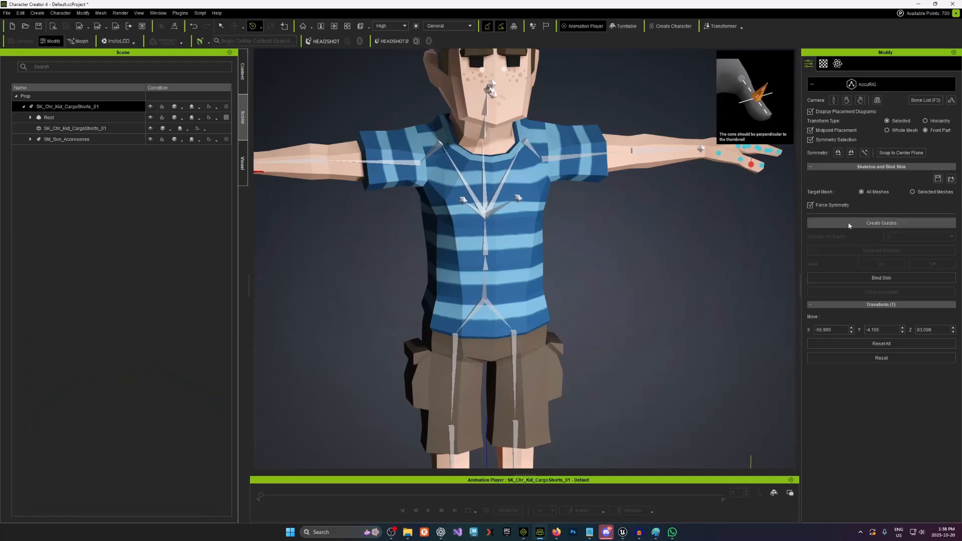
pyautogui.click(874, 278)
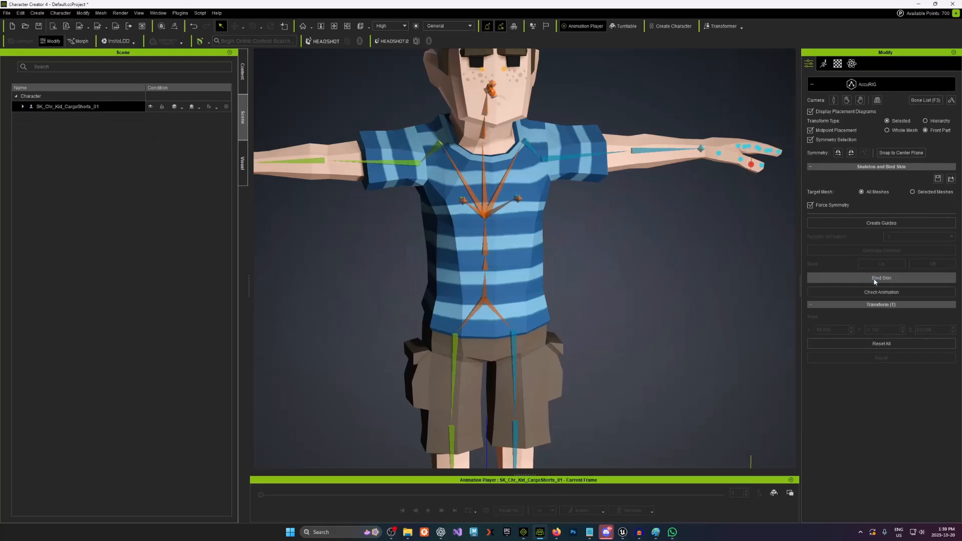
# Look over the bound skeleton and switch the character to Check Animation mode
pyautogui.moveTo(742, 228); pyautogui.dragTo(646, 234, button='right')
pyautogui.scroll(-2, 624, 258)
pyautogui.moveTo(624, 258); pyautogui.dragTo(630, 232, button='middle')
pyautogui.moveTo(630, 232); pyautogui.dragTo(671, 233, button='right')
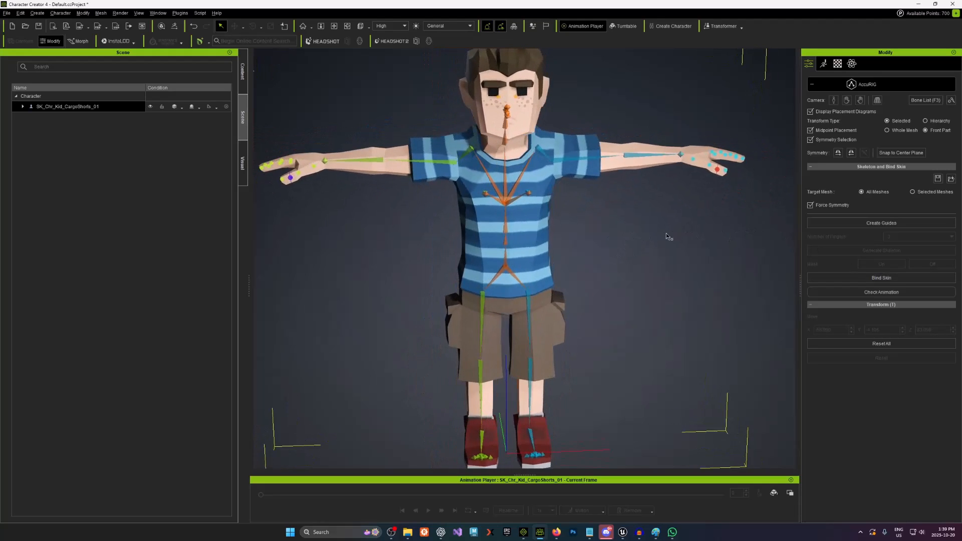
pyautogui.moveTo(647, 220); pyautogui.dragTo(649, 211, button='middle')
pyautogui.click(847, 280)
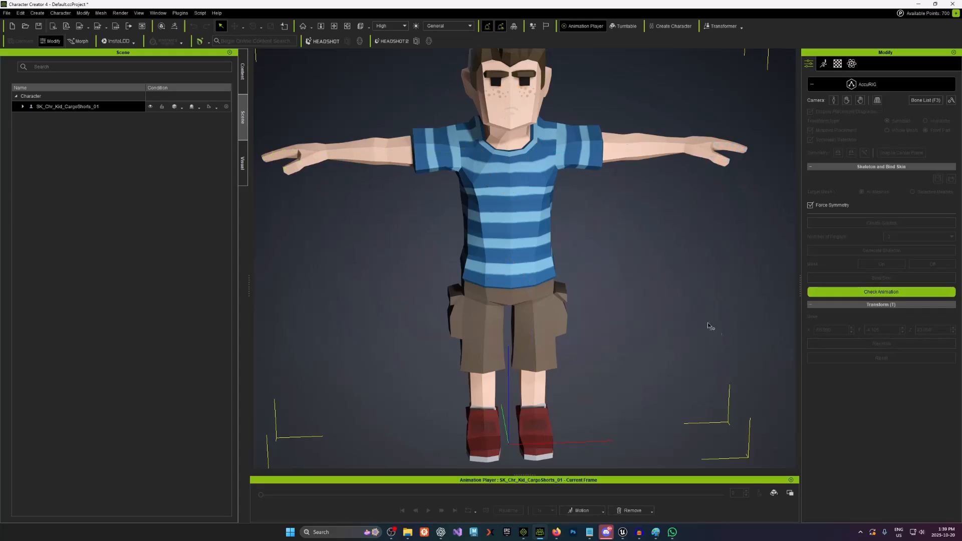
# Load the Full Body calibration motion from the Body Rig set onto the character
pyautogui.click(578, 510)
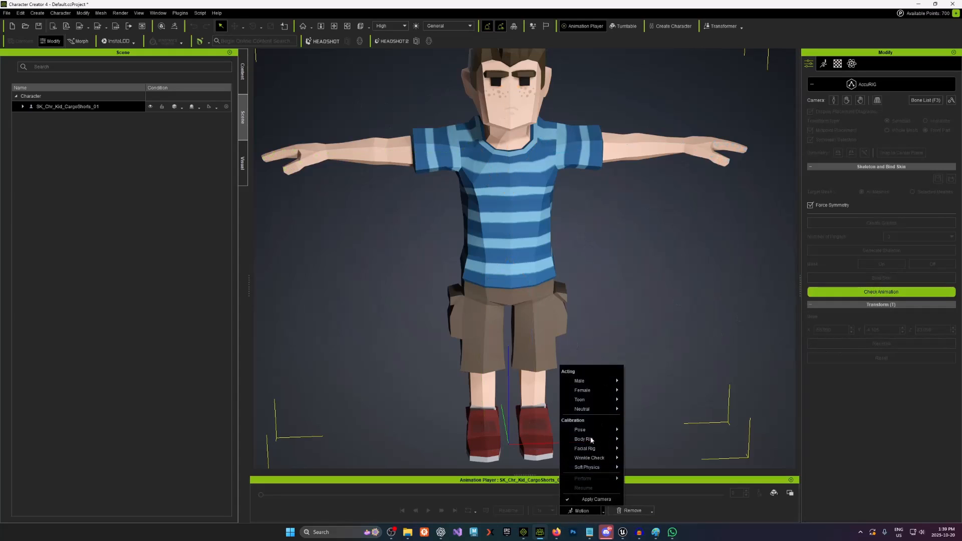
pyautogui.moveTo(587, 439)
pyautogui.click(645, 438)
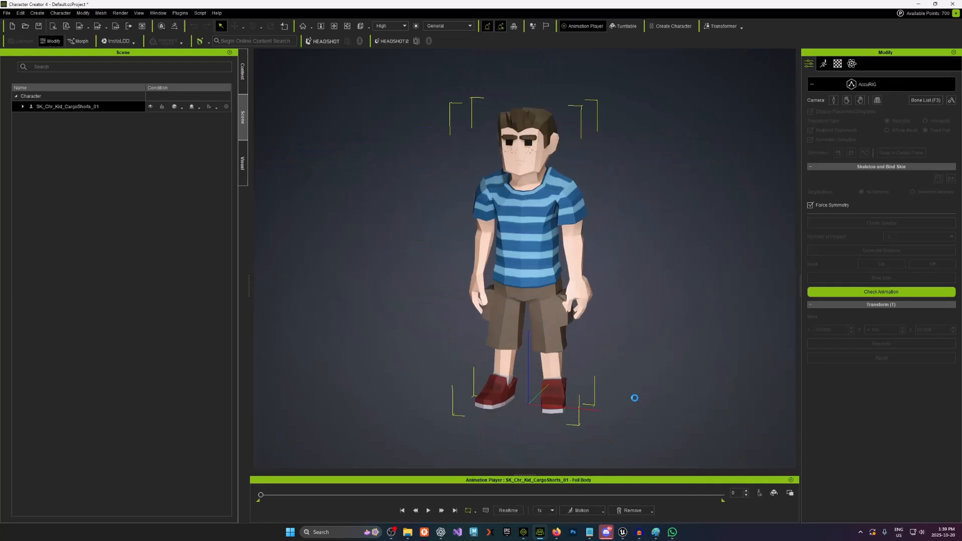
# Play and scrub the Full Body motion, examining the arm, hand, leg and clothing deformation from several angles
pyautogui.press('space')
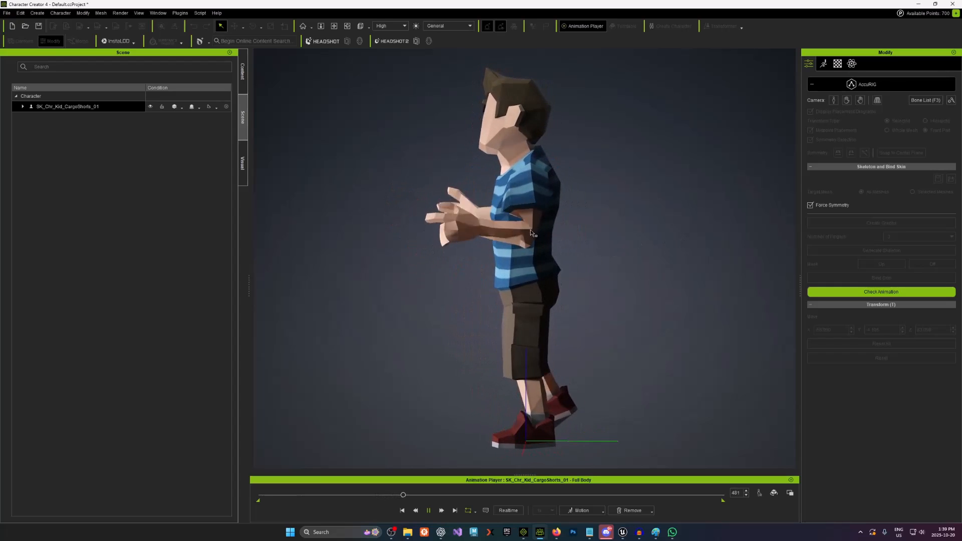
pyautogui.moveTo(491, 242); pyautogui.dragTo(530, 258, button='right')
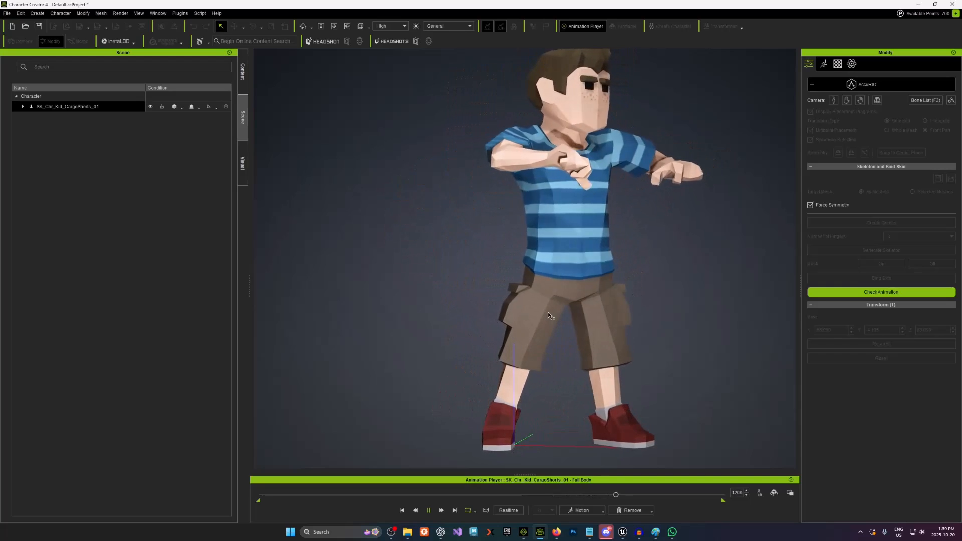
pyautogui.moveTo(573, 495); pyautogui.dragTo(631, 497)
pyautogui.moveTo(636, 320)
pyautogui.mouseDown(button='right')
pyautogui.moveTo(556, 271)
pyautogui.moveTo(380, 339)
pyautogui.moveTo(369, 400)
pyautogui.moveTo(406, 263)
pyautogui.moveTo(332, 199)
pyautogui.moveTo(578, 340)
pyautogui.moveTo(624, 317)
pyautogui.mouseUp(button='right')
pyautogui.scroll(4, 551, 260)
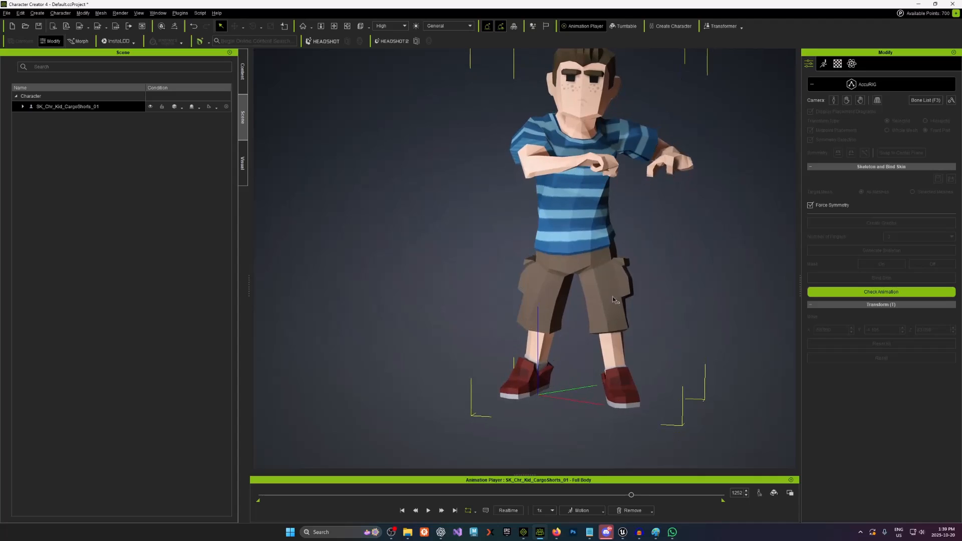
pyautogui.press('space')
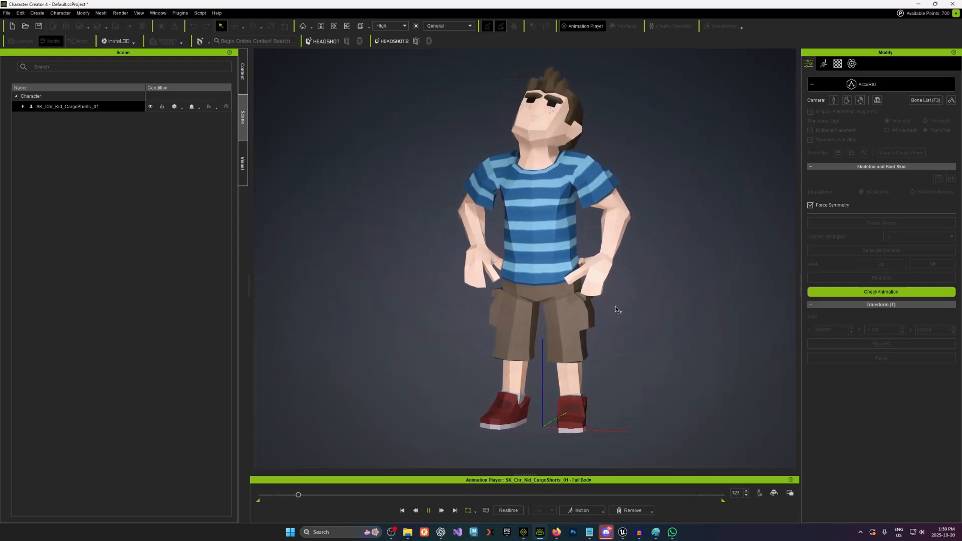
pyautogui.press('space')
# Load the Hand calibration motion from the Body Rig set onto the character
pyautogui.click(575, 511)
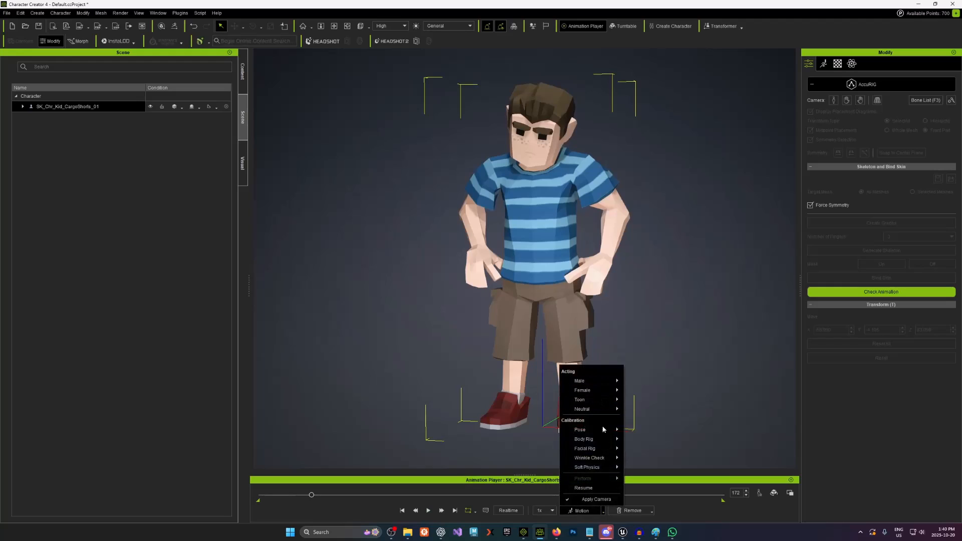
pyautogui.moveTo(596, 430)
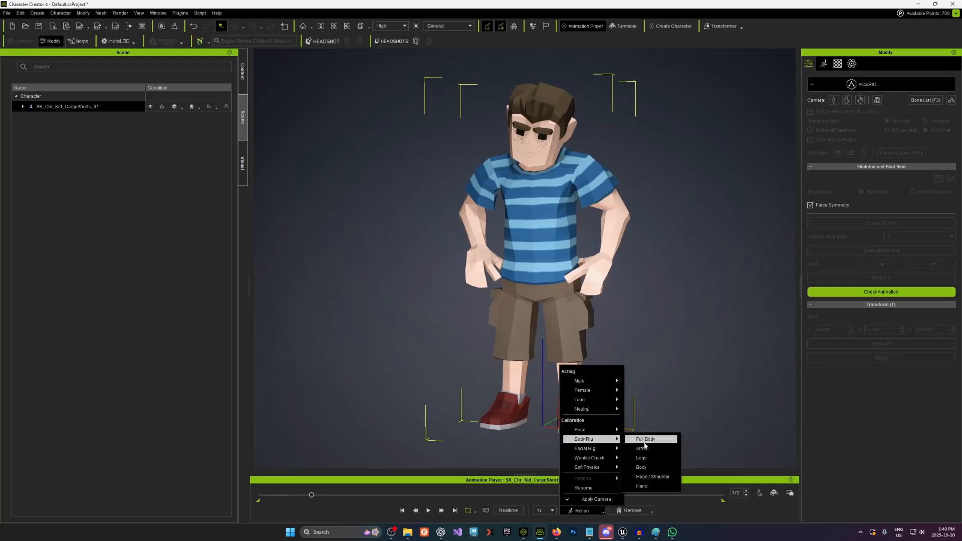
pyautogui.click(642, 485)
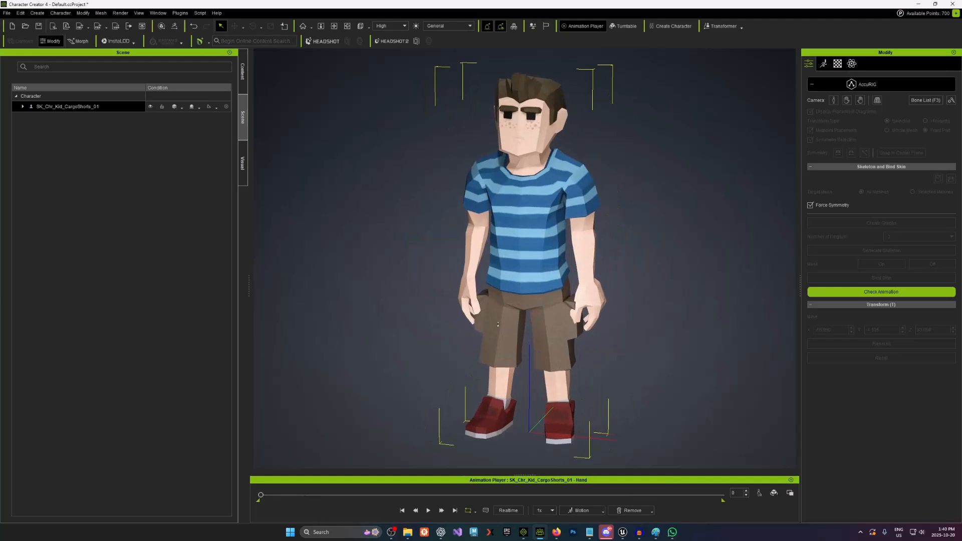
# Watch the Hand motion from several angles to examine how the fingers and thumbs bend, and pause the playback
pyautogui.scroll(5, 502, 260)
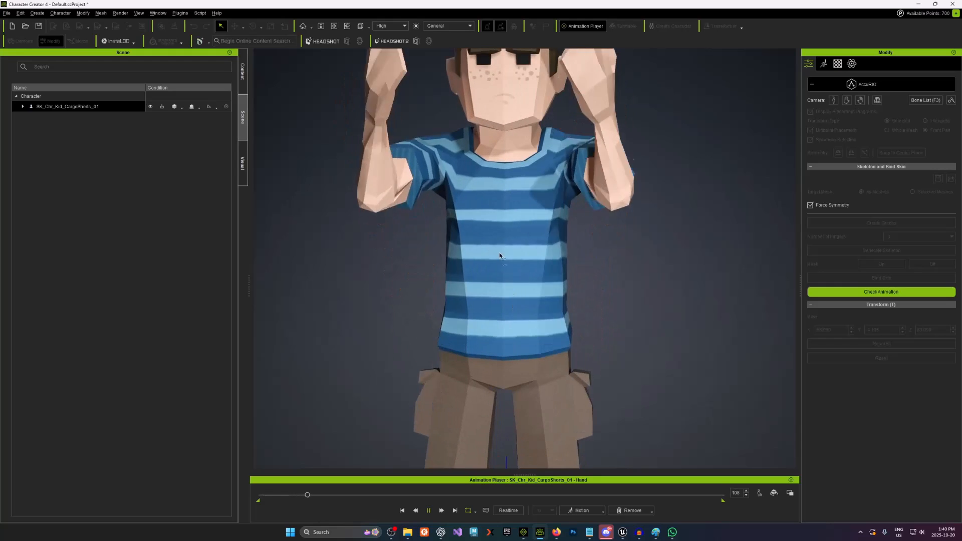
pyautogui.moveTo(502, 217); pyautogui.dragTo(503, 302, button='middle')
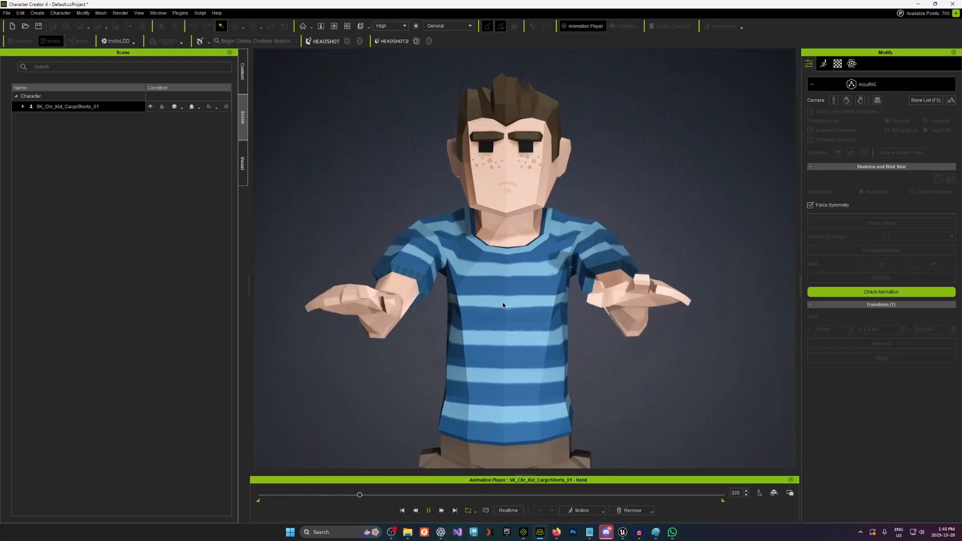
pyautogui.moveTo(494, 318); pyautogui.dragTo(488, 351, button='right')
pyautogui.moveTo(488, 352); pyautogui.dragTo(524, 262, button='middle')
pyautogui.moveTo(526, 264); pyautogui.dragTo(383, 289, button='right')
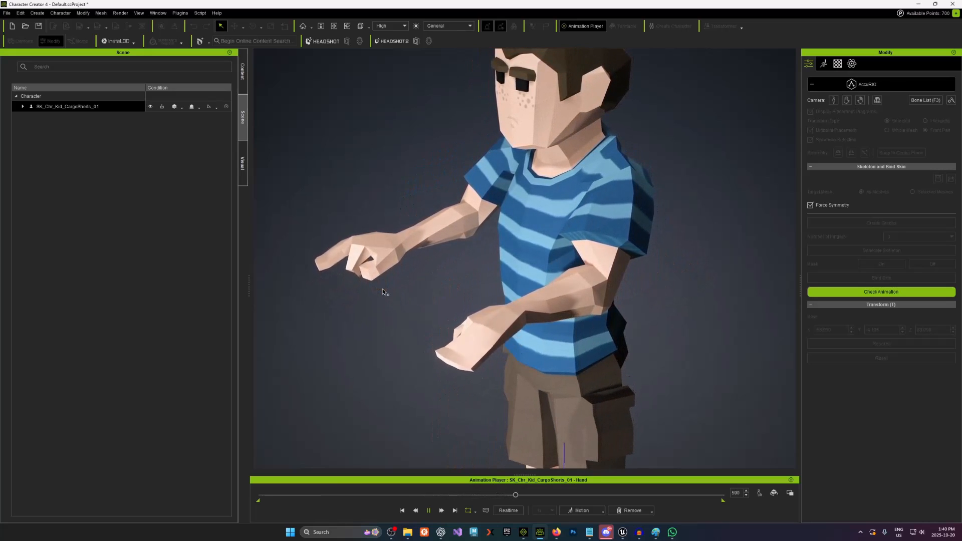
pyautogui.moveTo(386, 294); pyautogui.dragTo(577, 229, button='right')
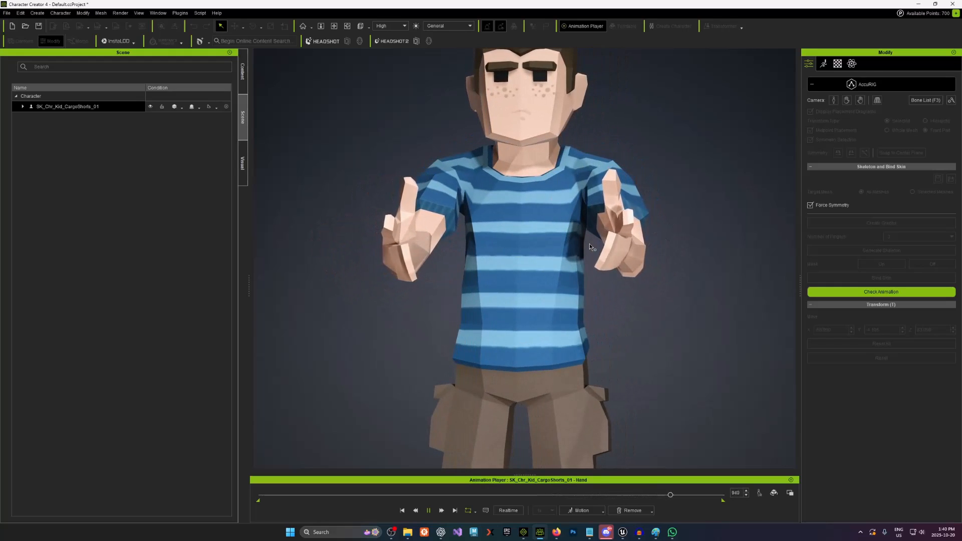
pyautogui.press('space')
pyautogui.moveTo(589, 243); pyautogui.dragTo(517, 301, button='right')
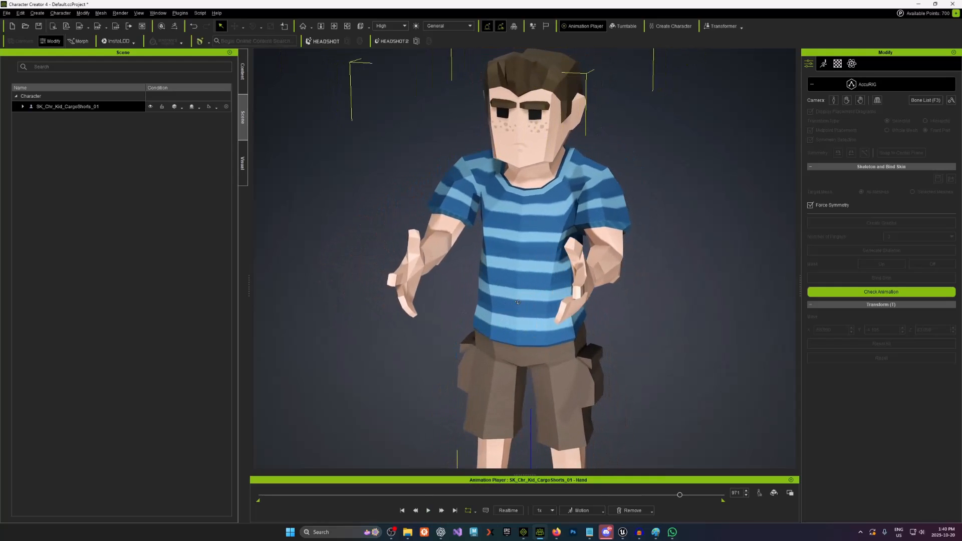
# Leave the animation check and move the base joints of the two non-thumb fingers slightly toward the wrist
pyautogui.click(872, 292)
pyautogui.moveTo(739, 272); pyautogui.dragTo(568, 309, button='right')
pyautogui.scroll(3, 569, 309)
pyautogui.scroll(3, 489, 329)
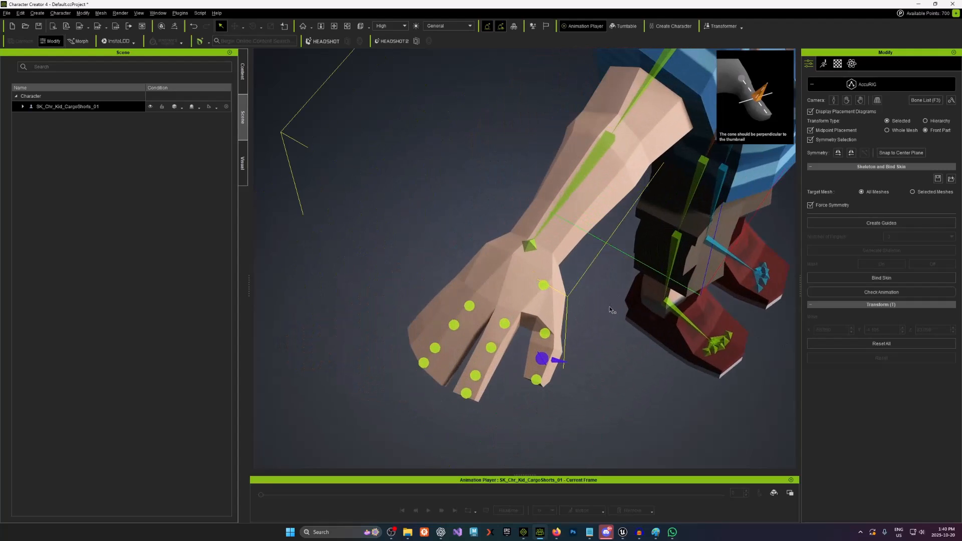
pyautogui.click(505, 323)
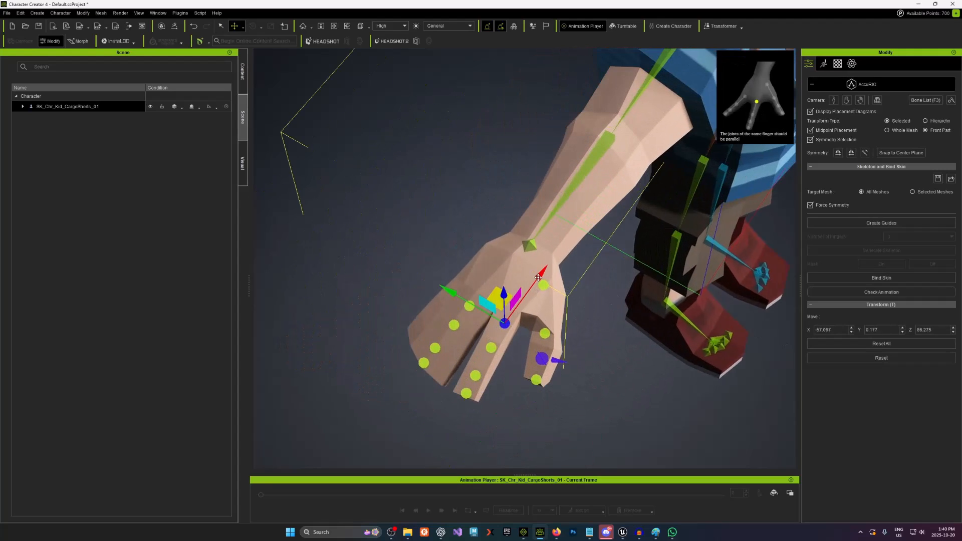
pyautogui.moveTo(538, 277); pyautogui.dragTo(540, 275)
pyautogui.click(470, 306)
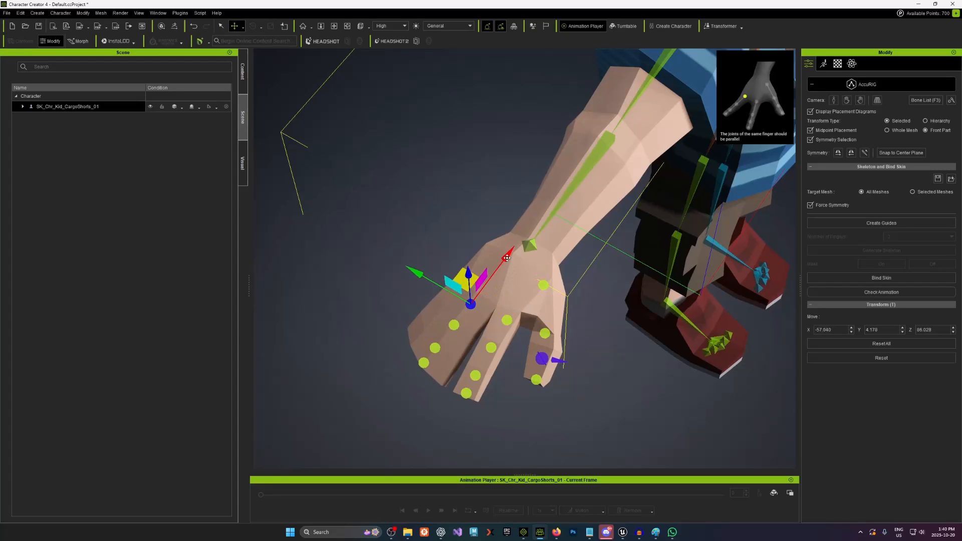
pyautogui.scroll(-2, 615, 364)
# Move the elbow joint slightly along the arm toward the wrist, to X about -33.9
pyautogui.keyDown('alt'); pyautogui.moveTo(616, 364); pyautogui.dragTo(573, 336); pyautogui.keyUp('alt')
pyautogui.keyDown('alt'); pyautogui.moveTo(573, 335); pyautogui.dragTo(554, 303, button='right'); pyautogui.keyUp('alt')
pyautogui.keyDown('alt'); pyautogui.moveTo(554, 303); pyautogui.dragTo(536, 270); pyautogui.keyUp('alt')
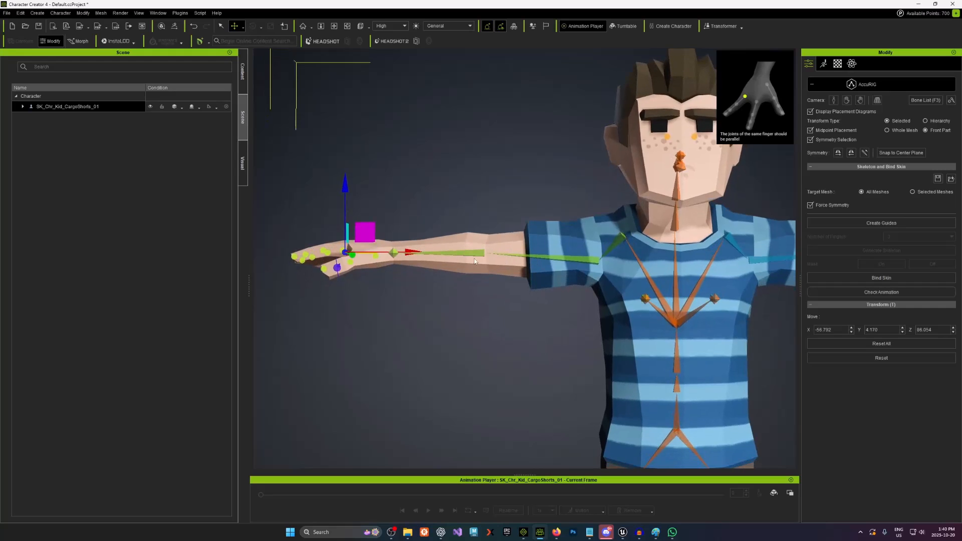
pyautogui.click(484, 254)
pyautogui.keyDown('alt'); pyautogui.moveTo(504, 271); pyautogui.dragTo(503, 314, button='right'); pyautogui.keyUp('alt')
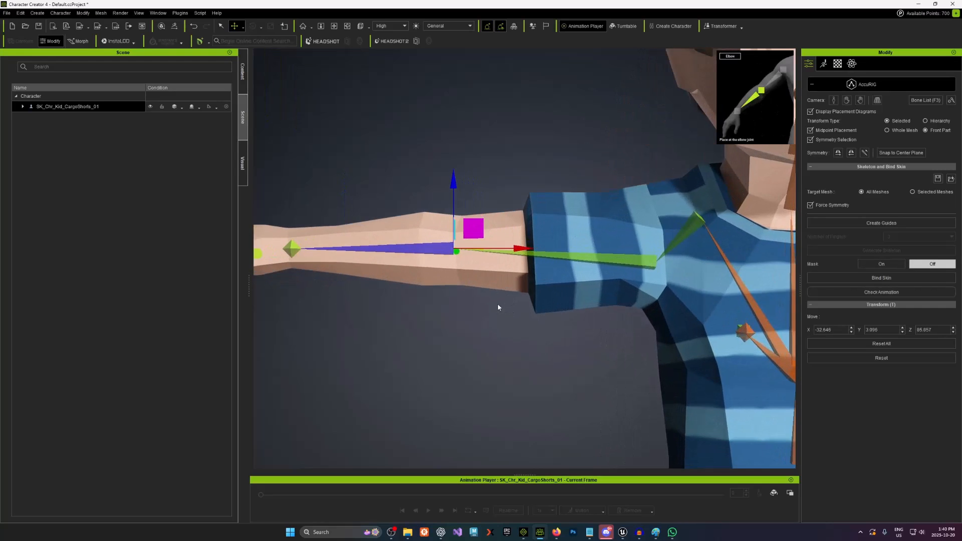
pyautogui.press('d')
pyautogui.press('f')
pyautogui.keyDown('alt'); pyautogui.moveTo(517, 319); pyautogui.dragTo(577, 335); pyautogui.keyUp('alt')
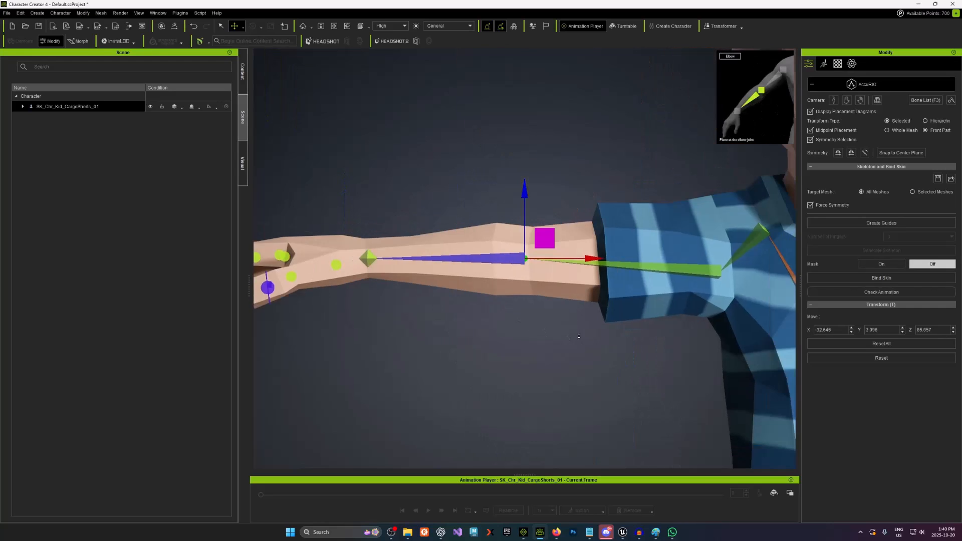
pyautogui.keyDown('alt'); pyautogui.moveTo(577, 335); pyautogui.dragTo(587, 351, button='right'); pyautogui.keyUp('alt')
pyautogui.moveTo(593, 259); pyautogui.dragTo(587, 259)
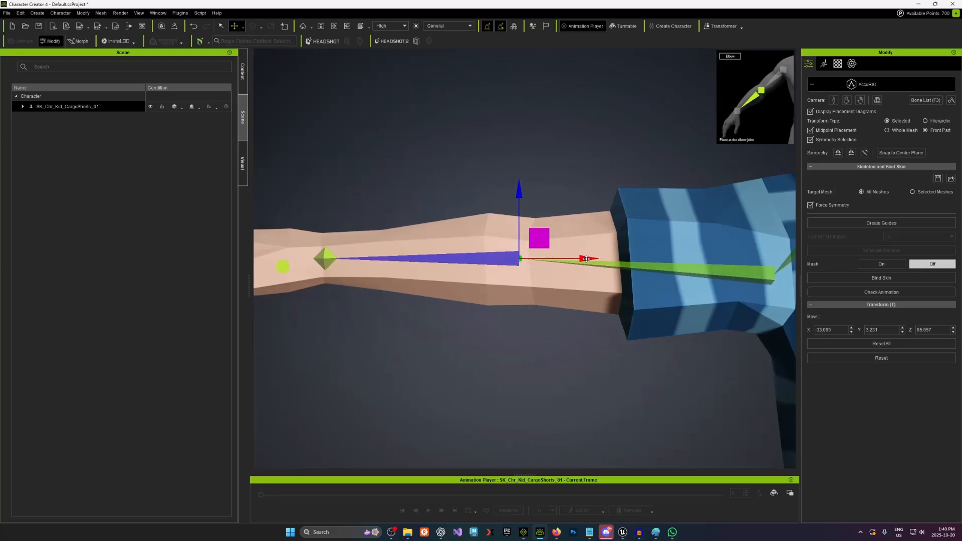
# Bind the skin of all meshes again with the adjusted finger and elbow joints
pyautogui.scroll(-6, 674, 327)
pyautogui.keyDown('alt'); pyautogui.moveTo(674, 328); pyautogui.dragTo(644, 318, button='middle'); pyautogui.keyUp('alt')
pyautogui.scroll(-1, 644, 317)
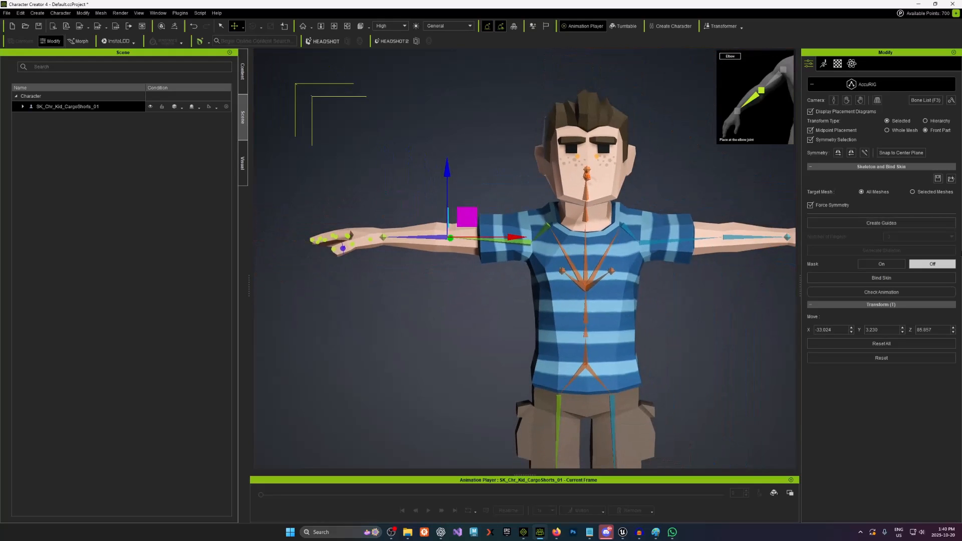
pyautogui.click(896, 279)
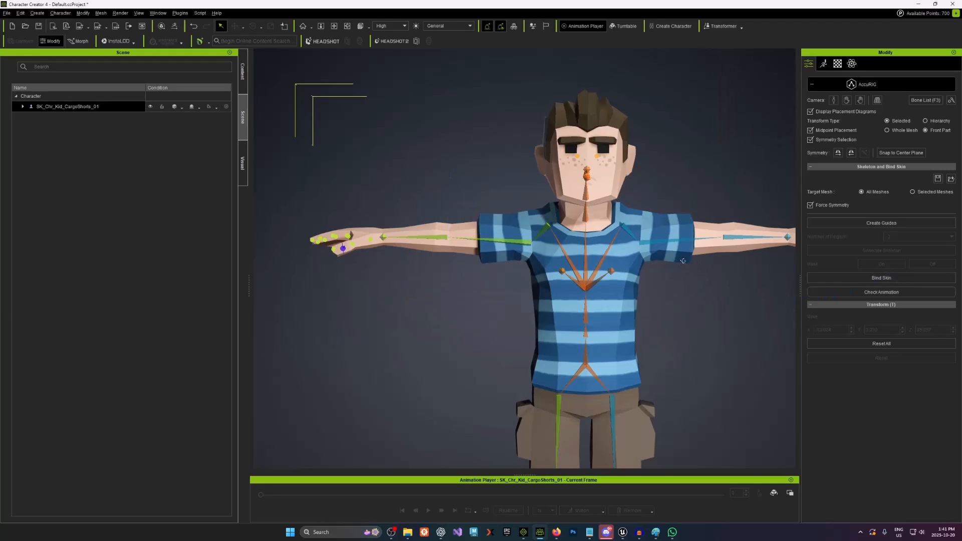
# Enable the animation check and load the Full Body calibration motion from the Body Rig set
pyautogui.moveTo(685, 260); pyautogui.dragTo(625, 464, button='right')
pyautogui.click(881, 292)
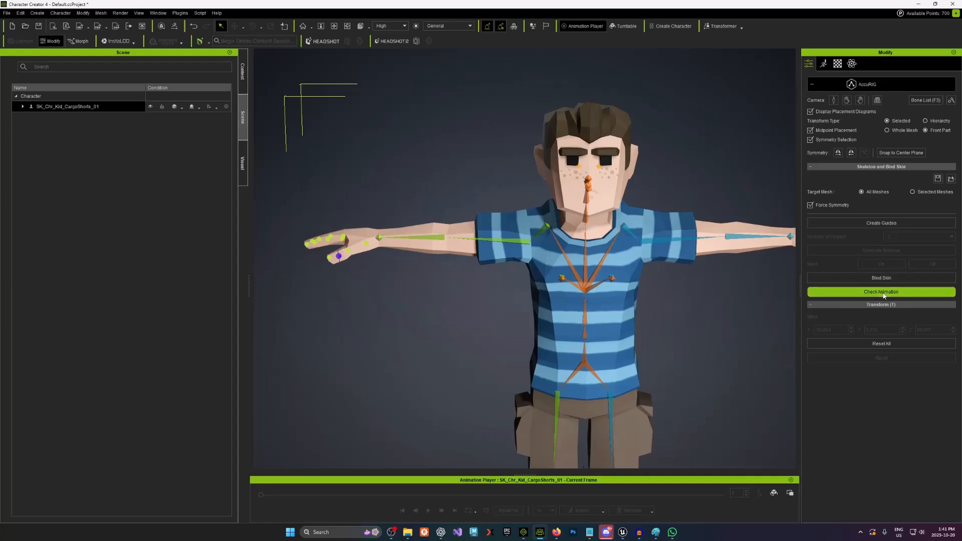
pyautogui.click(578, 511)
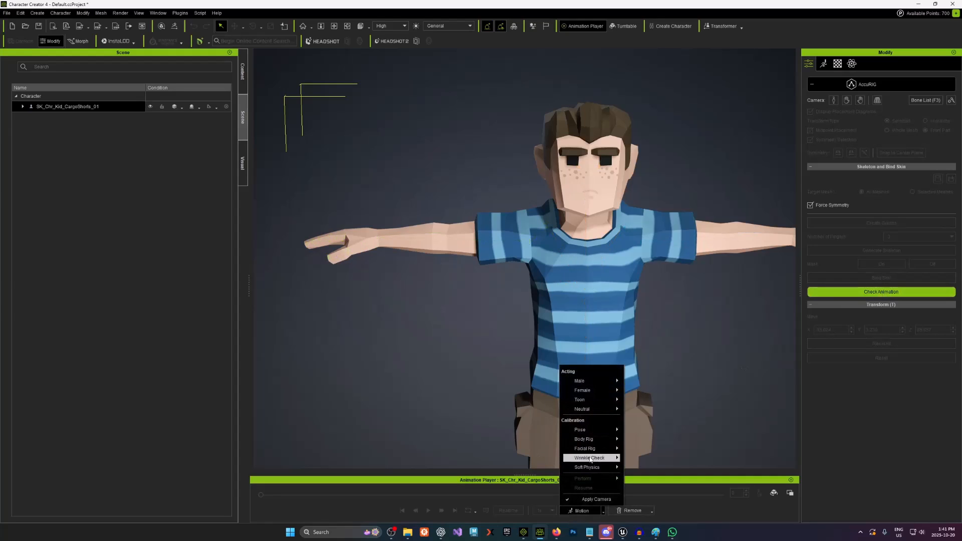
pyautogui.moveTo(595, 443)
pyautogui.click(646, 439)
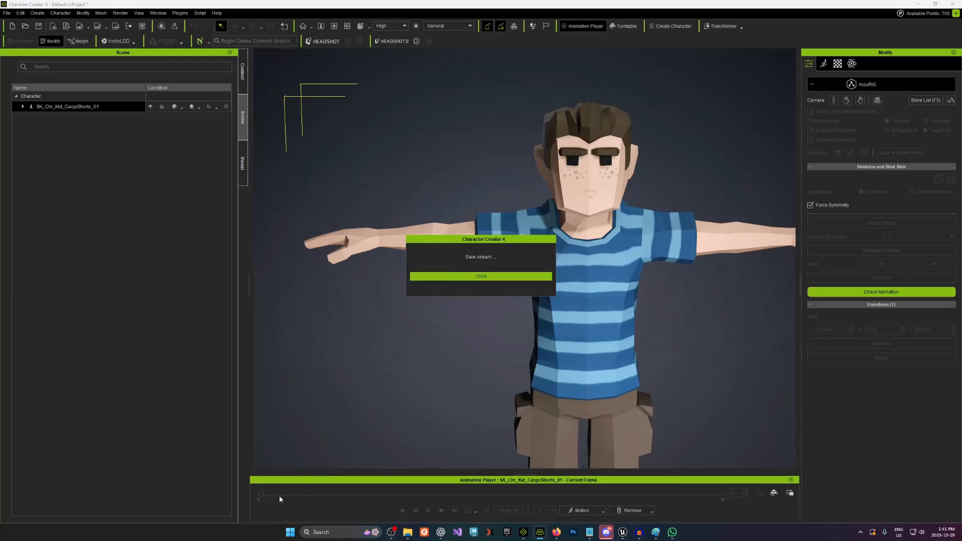
# Scrub through the Full Body motion, examining how the elbows, hands, shirt and shorts deform from several angles
pyautogui.moveTo(261, 495); pyautogui.dragTo(334, 494)
pyautogui.moveTo(441, 305); pyautogui.dragTo(353, 316, button='right')
pyautogui.moveTo(334, 494); pyautogui.dragTo(381, 495)
pyautogui.scroll(4, 647, 328)
pyautogui.moveTo(536, 315); pyautogui.dragTo(715, 318, button='right')
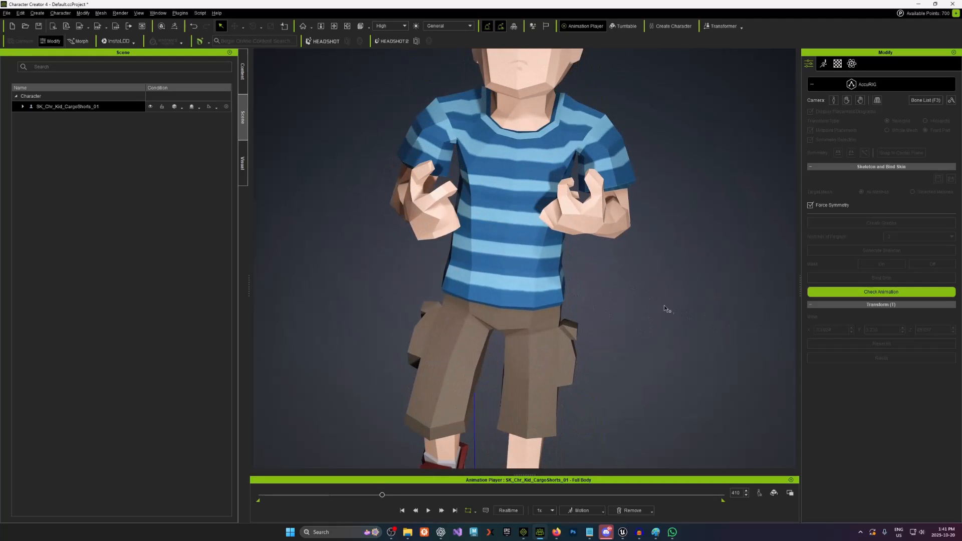
pyautogui.scroll(10, 667, 310)
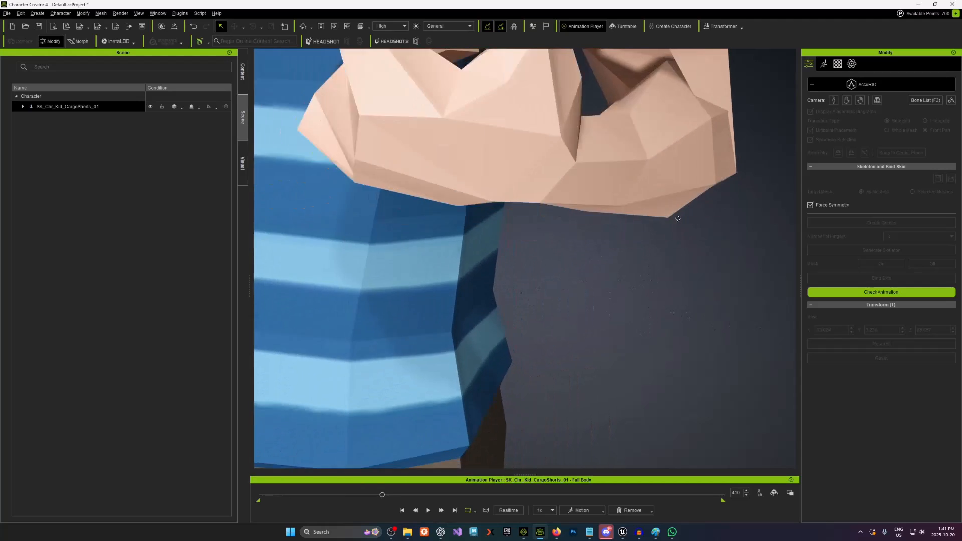
pyautogui.moveTo(678, 219); pyautogui.dragTo(661, 315, button='right')
pyautogui.scroll(-6, 661, 316)
pyautogui.moveTo(600, 314); pyautogui.dragTo(474, 354, button='right')
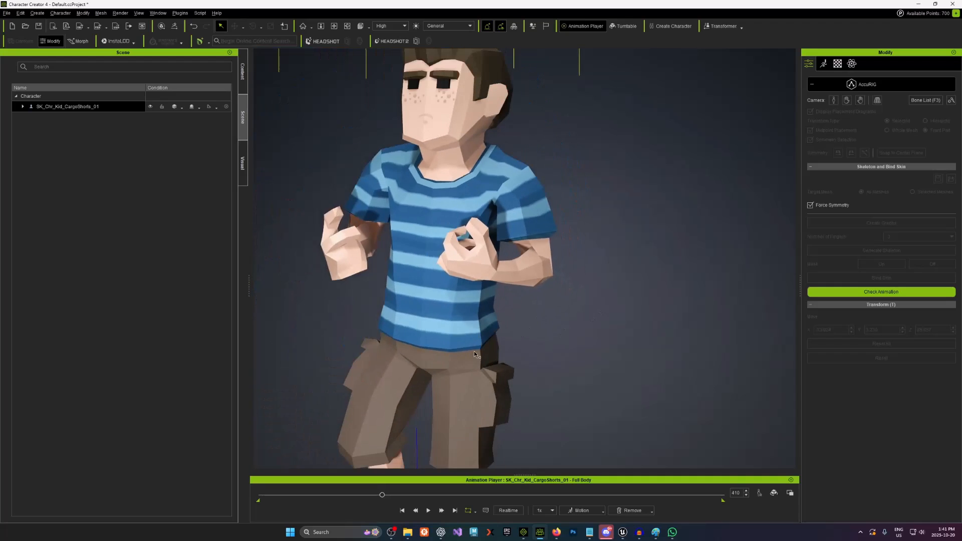
pyautogui.scroll(-2, 475, 354)
pyautogui.moveTo(475, 354); pyautogui.dragTo(524, 326, button='middle')
pyautogui.scroll(-1, 523, 325)
pyautogui.moveTo(523, 326); pyautogui.dragTo(488, 395, button='right')
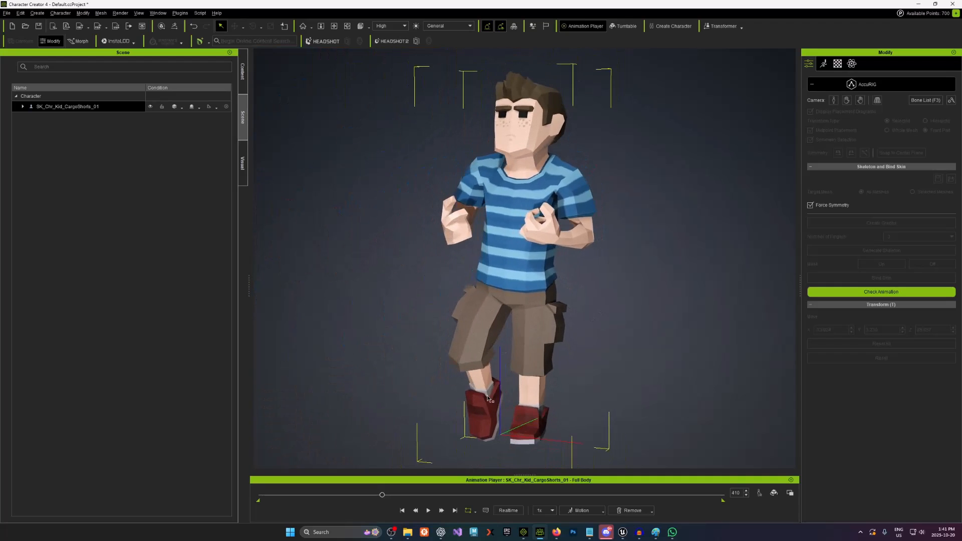
pyautogui.click(405, 493)
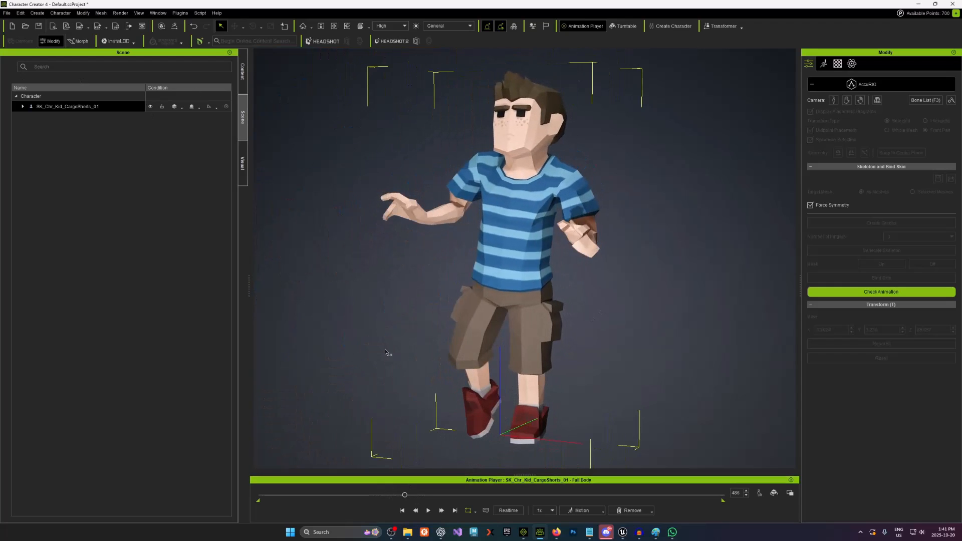
# Exit AccuRIG and save the project as DeltaPoly_Texes_Son in the Delta Poly assets folder
pyautogui.click(811, 84)
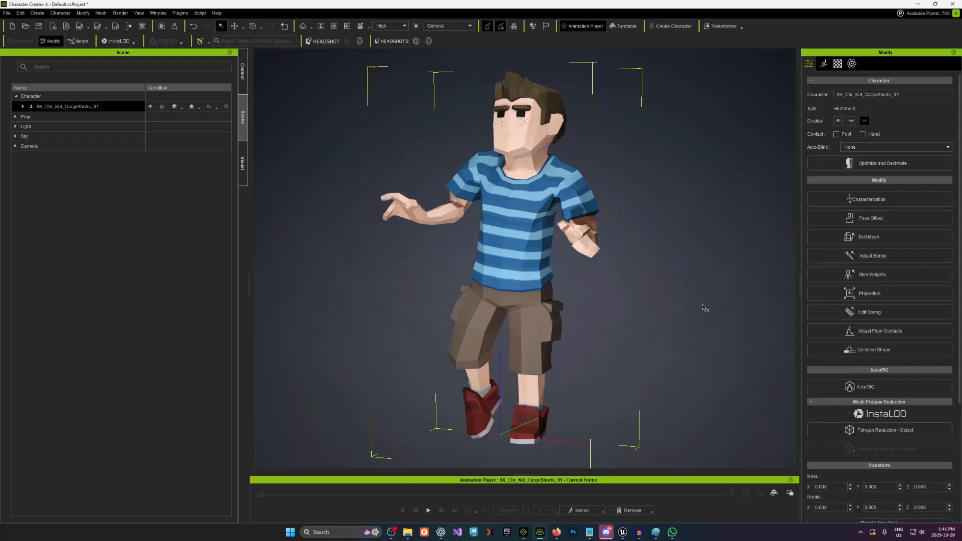
pyautogui.click(6, 13)
pyautogui.click(40, 63)
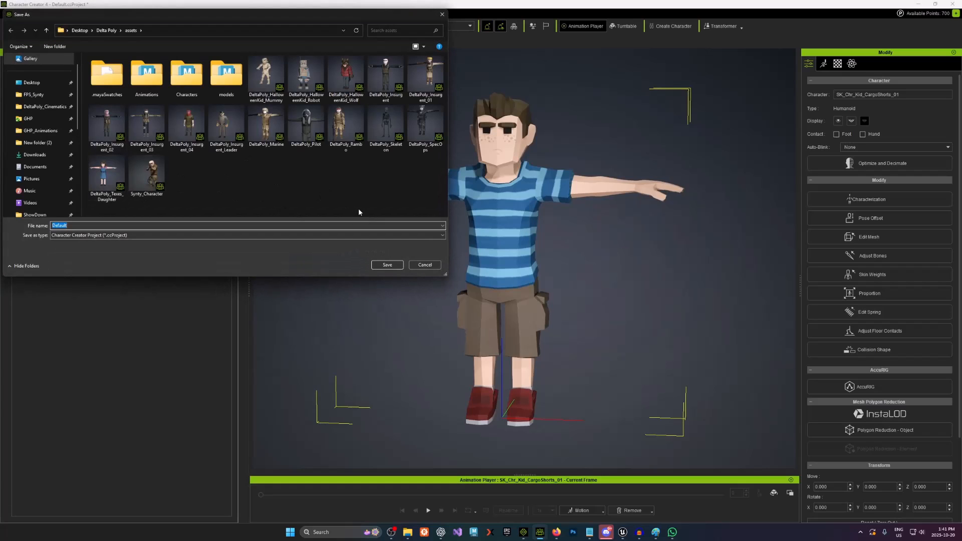
pyautogui.click(106, 173)
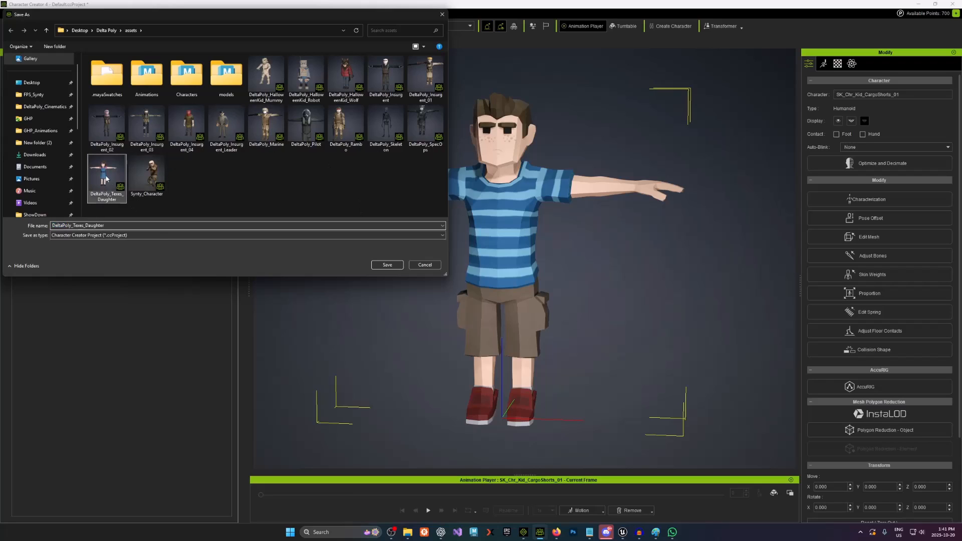
pyautogui.click(83, 224)
pyautogui.moveTo(84, 225); pyautogui.dragTo(121, 225)
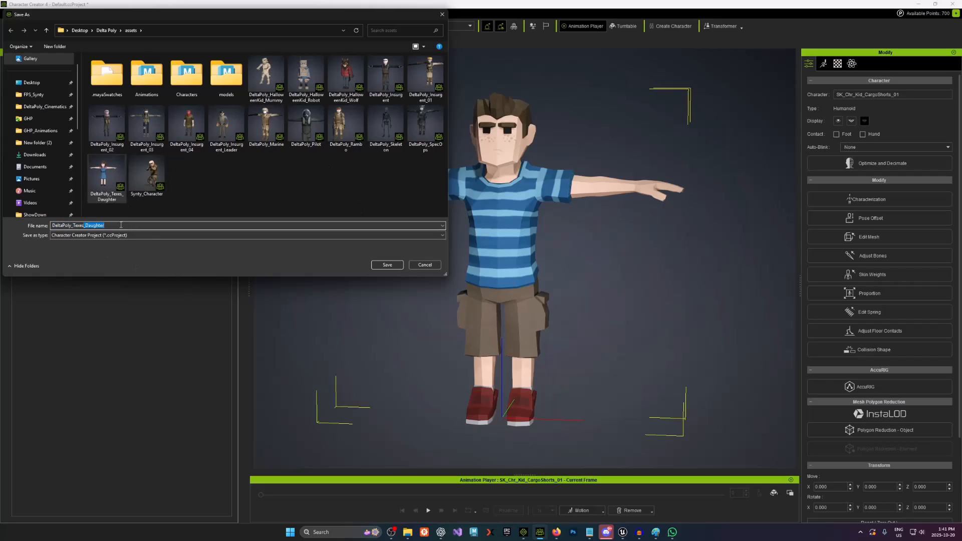
pyautogui.write('_')
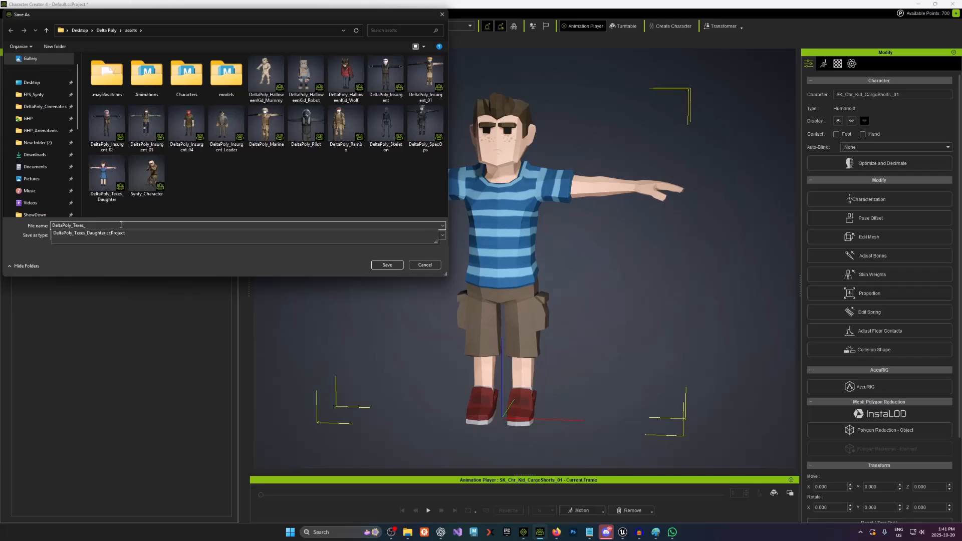
pyautogui.write('Son')
pyautogui.press('Return')
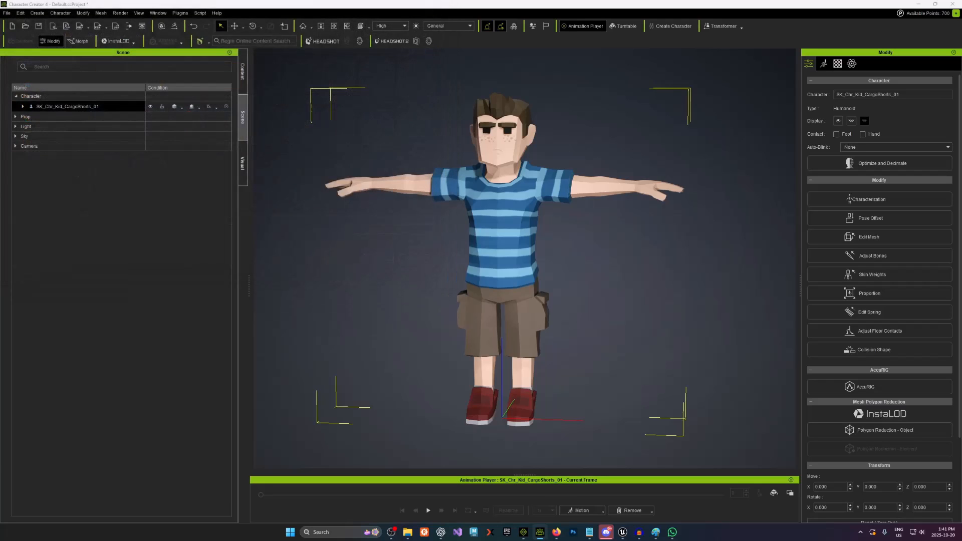
pyautogui.moveTo(449, 232); pyautogui.dragTo(487, 233, button='right')
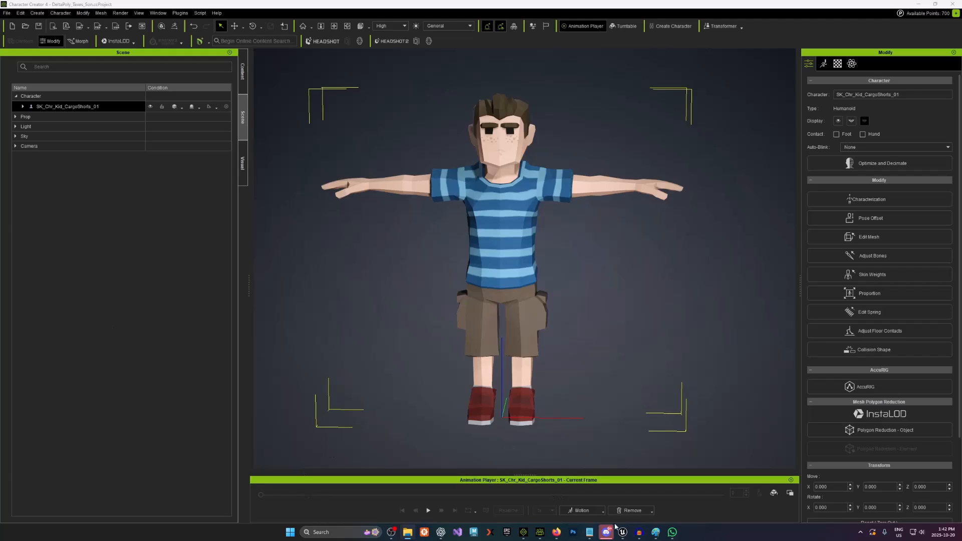
# Switch to Discord, read the Operation: Halloween storyboard to see which shots feature the son, and minimize Discord
pyautogui.moveTo(618, 537)
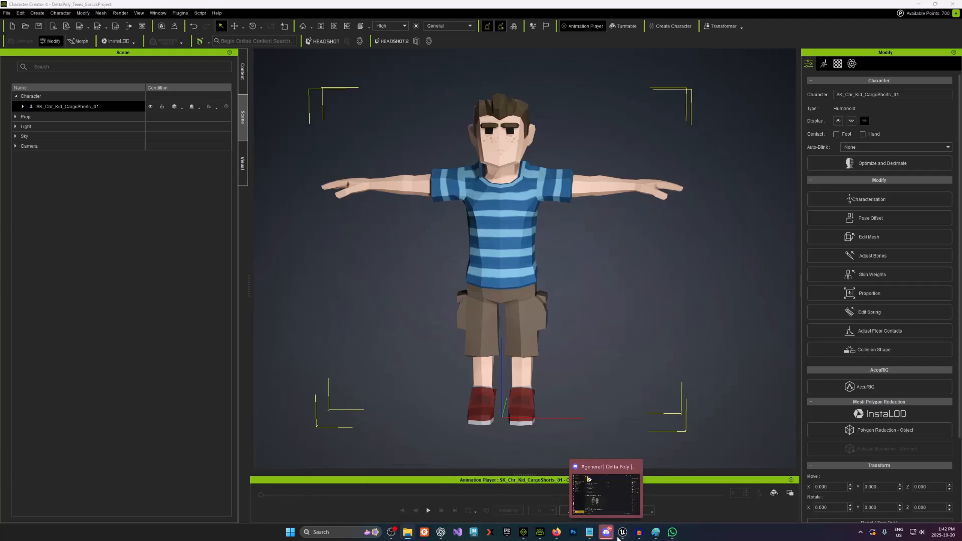
pyautogui.moveTo(556, 534)
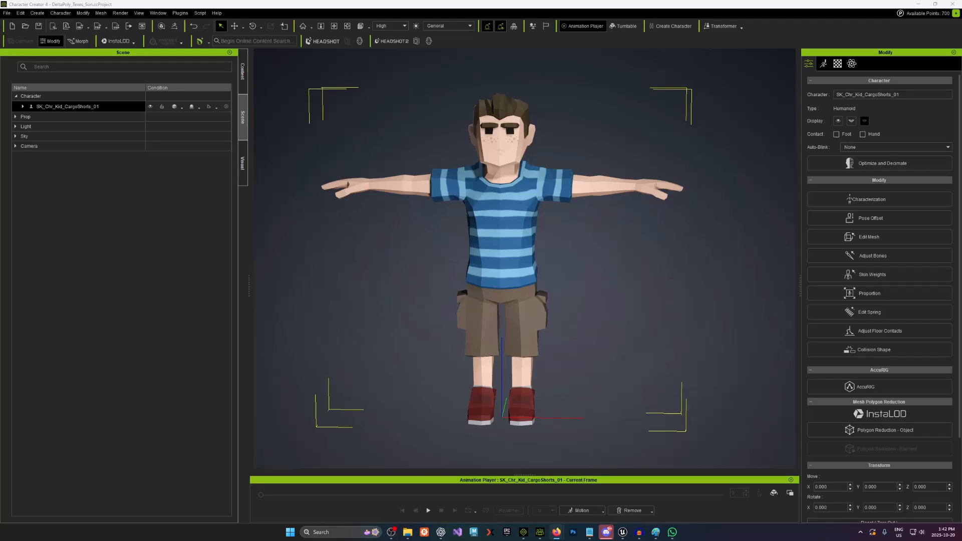
pyautogui.click(607, 533)
pyautogui.moveTo(0, 130); pyautogui.dragTo(425, 52)
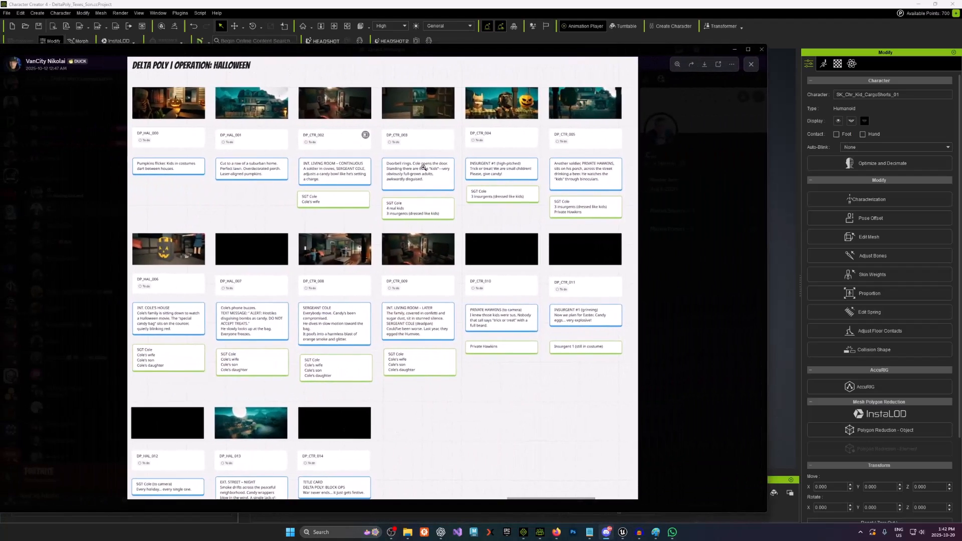
pyautogui.click(300, 220)
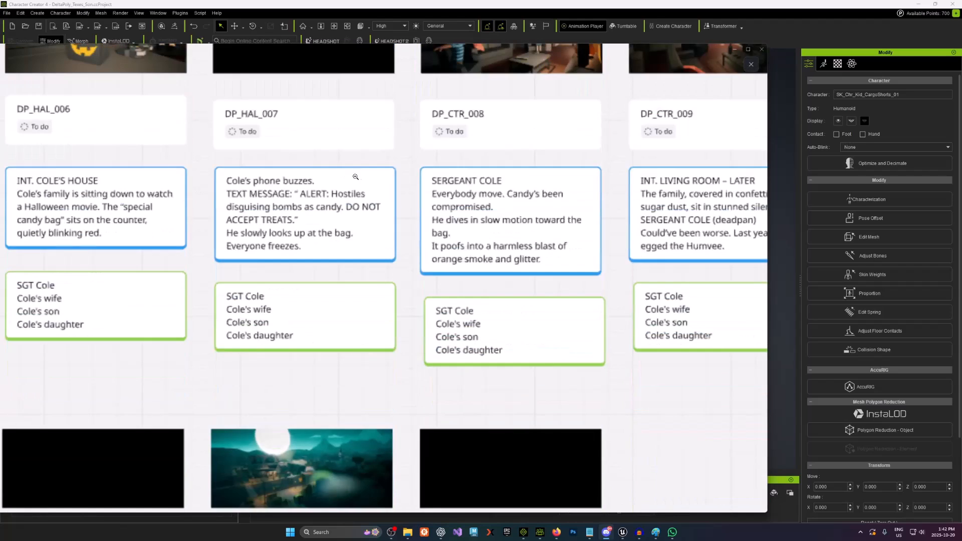
pyautogui.click(493, 201)
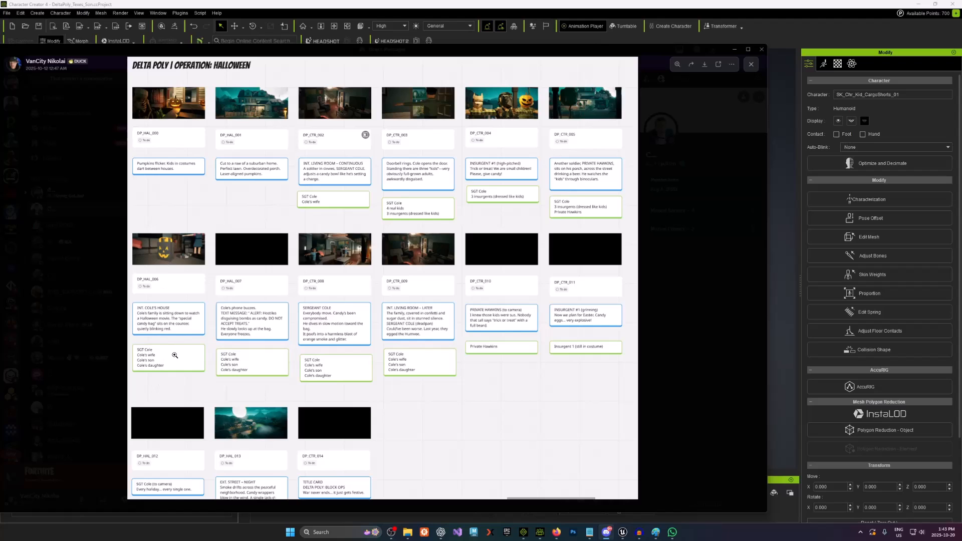
pyautogui.click(605, 59)
pyautogui.click(705, 57)
pyautogui.click(750, 65)
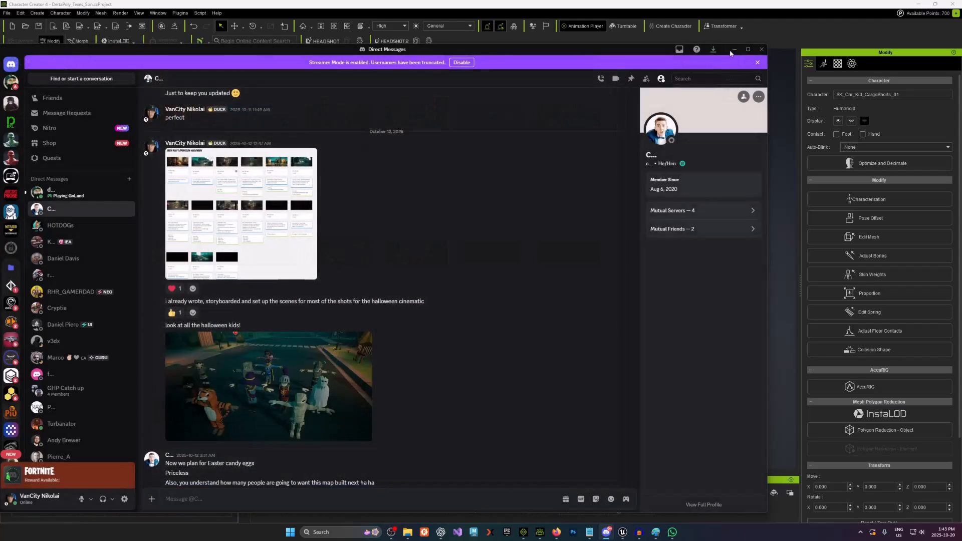
pyautogui.click(734, 49)
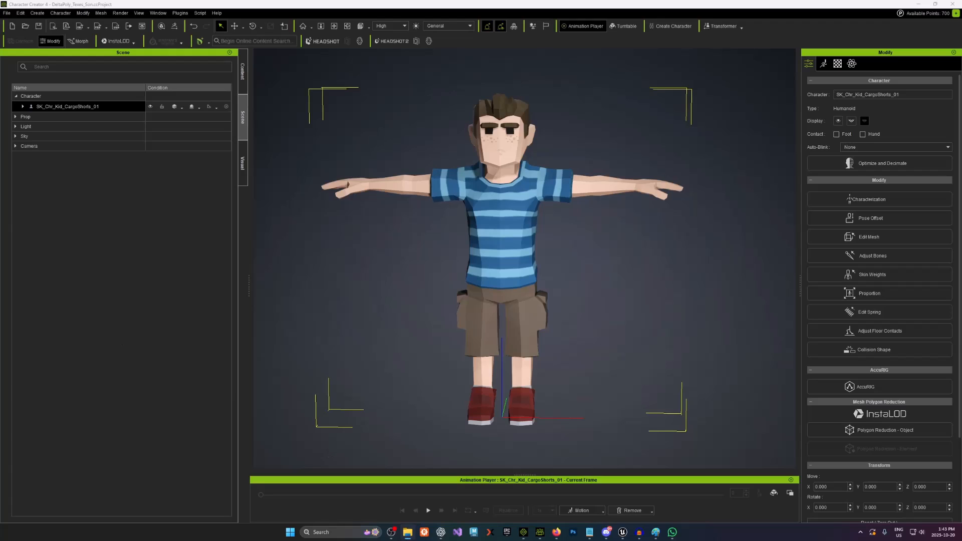
# Switch to File Explorer and view the exported FBX files in the halloween_short Animations folder
pyautogui.moveTo(0, 213); pyautogui.dragTo(596, 120)
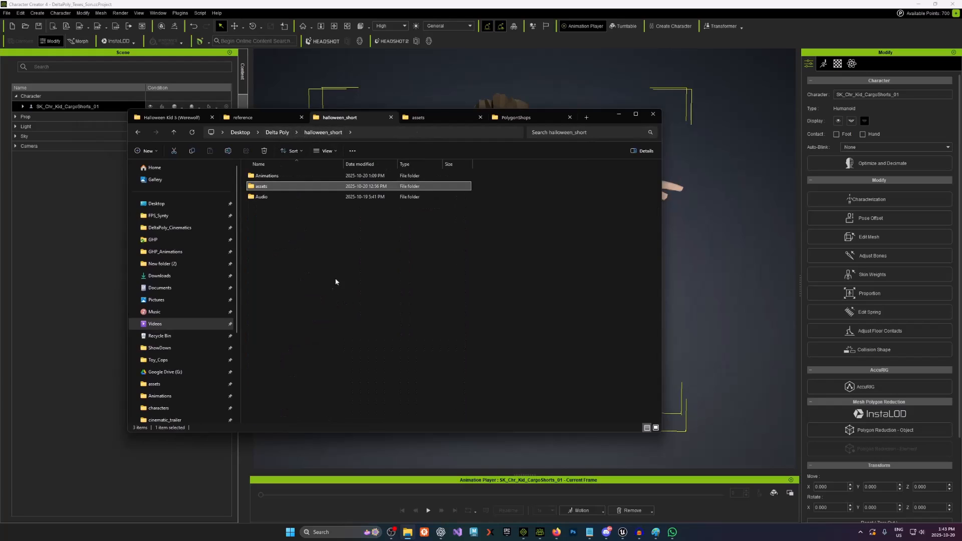
pyautogui.click(329, 281)
pyautogui.doubleClick(279, 176)
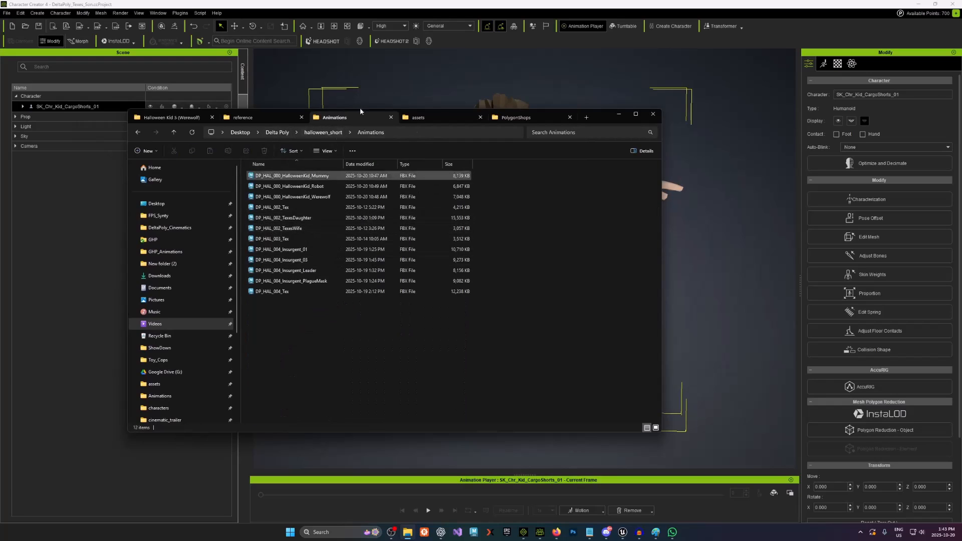
# Open the Delta Poly folder Mocap Data > Halloween > Processed > FBX > DP_HAL_006 and select the file DP_HAL_006-003
pyautogui.click(277, 132)
pyautogui.doubleClick(280, 249)
pyautogui.doubleClick(300, 186)
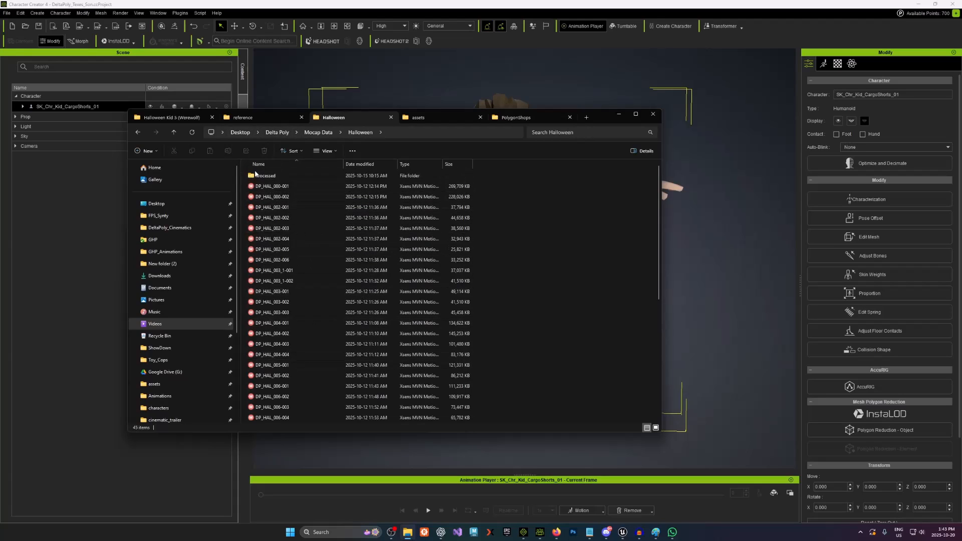
pyautogui.doubleClick(268, 176)
pyautogui.doubleClick(268, 178)
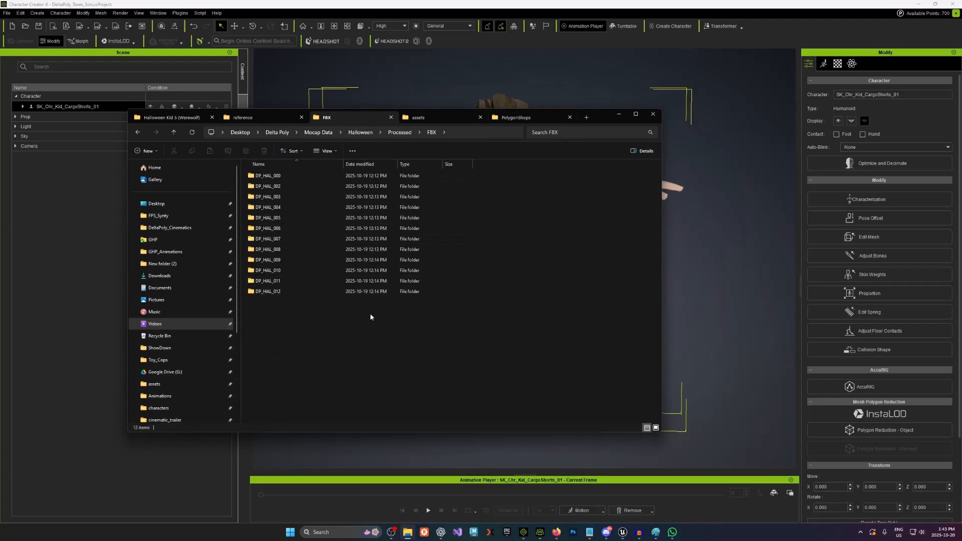
pyautogui.doubleClick(270, 228)
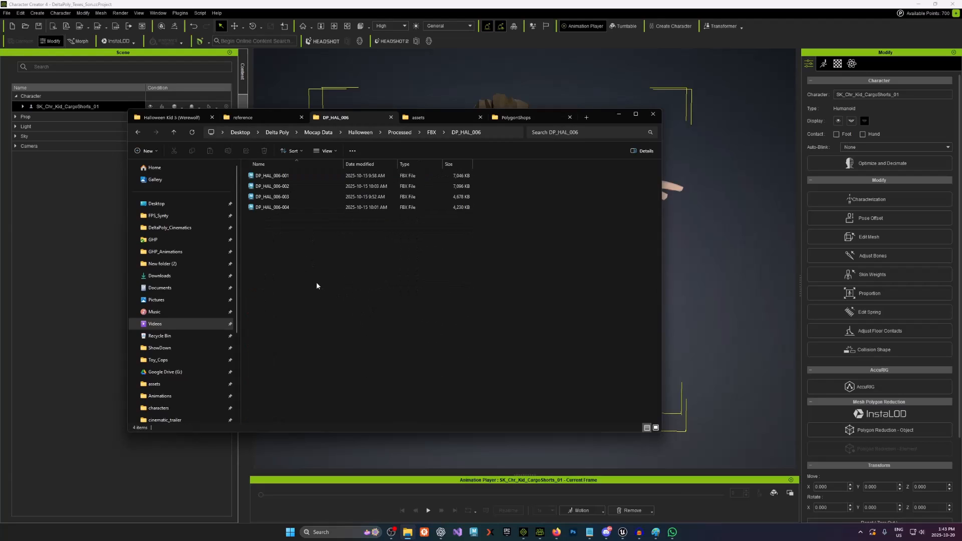
pyautogui.click(291, 196)
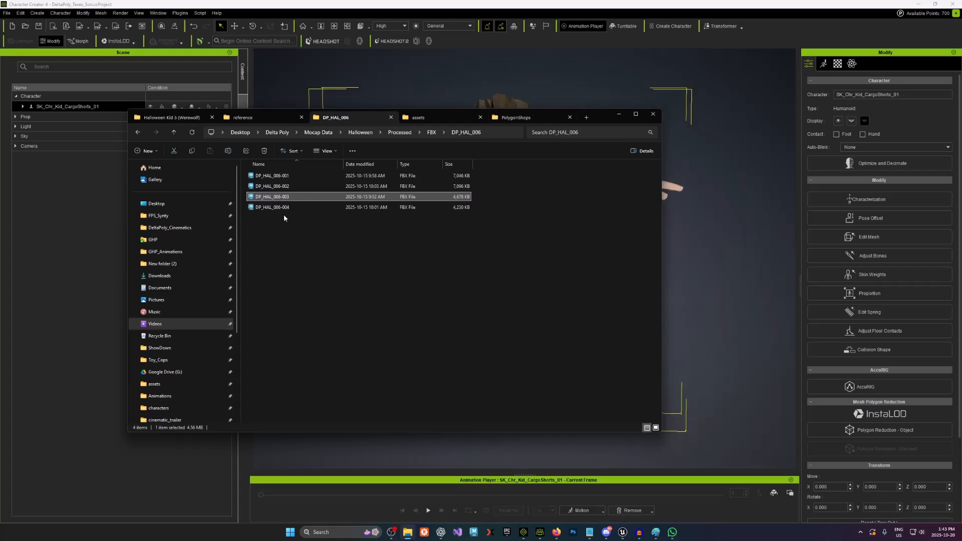
pyautogui.moveTo(601, 115); pyautogui.dragTo(467, 102)
pyautogui.click(485, 101)
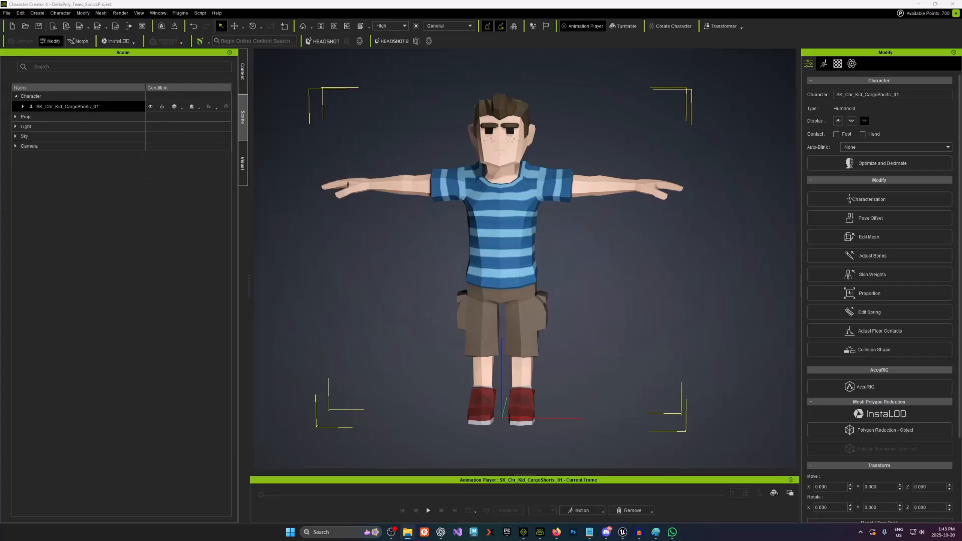
pyautogui.moveTo(593, 121); pyautogui.dragTo(599, 107)
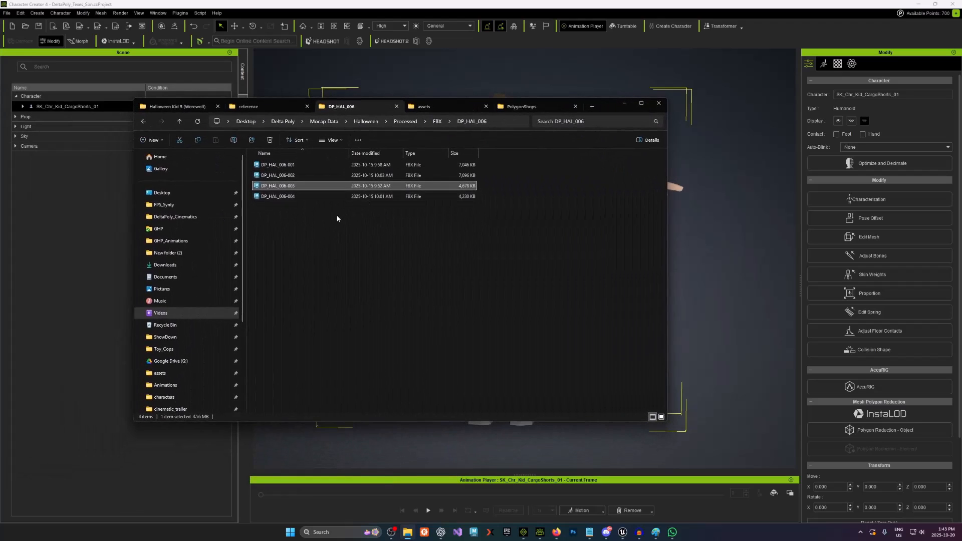
pyautogui.click(298, 187)
pyautogui.click(298, 187)
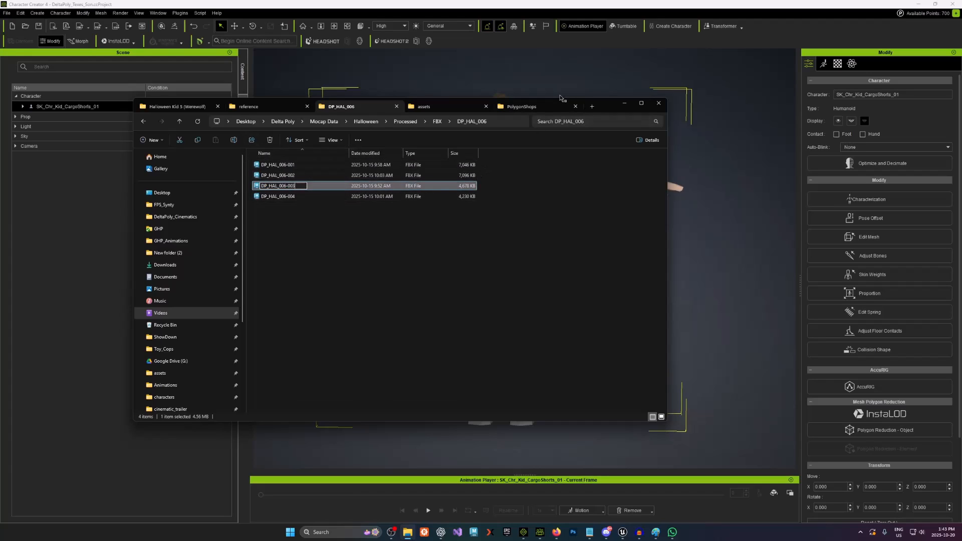
pyautogui.click(605, 169)
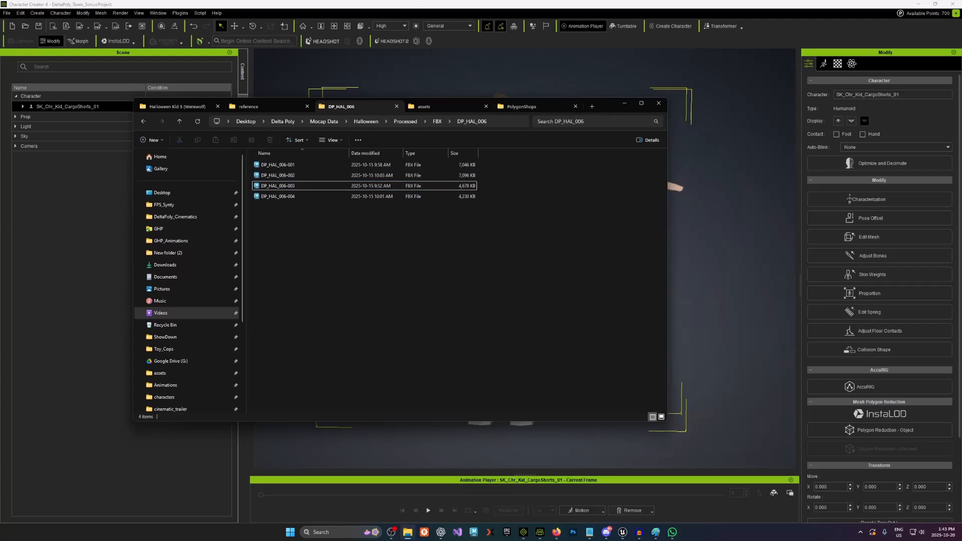
# Import the DP_HAL_006-003 FBX motion onto the kid with the Xsens_Handless profile, converting all, and scrub the animation to about frame 1387
pyautogui.hotkey('alt', 'Tab')
pyautogui.moveTo(607, 103); pyautogui.dragTo(434, 127)
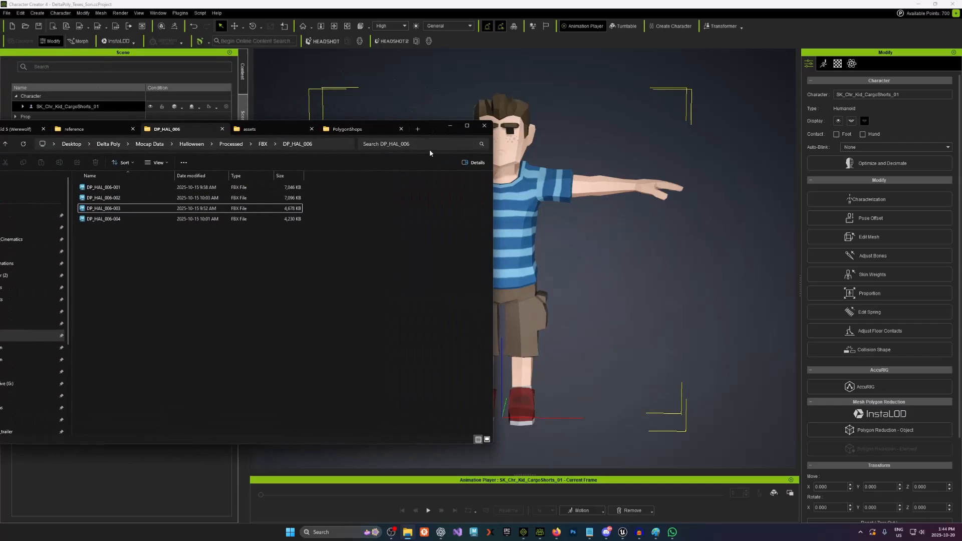
pyautogui.moveTo(436, 127); pyautogui.dragTo(0, 123)
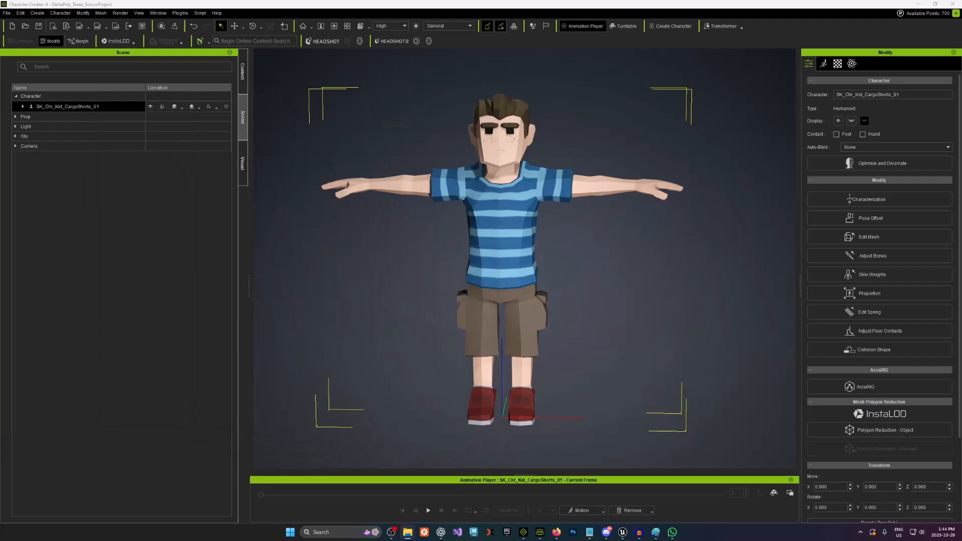
pyautogui.moveTo(288, 249); pyautogui.dragTo(597, 202)
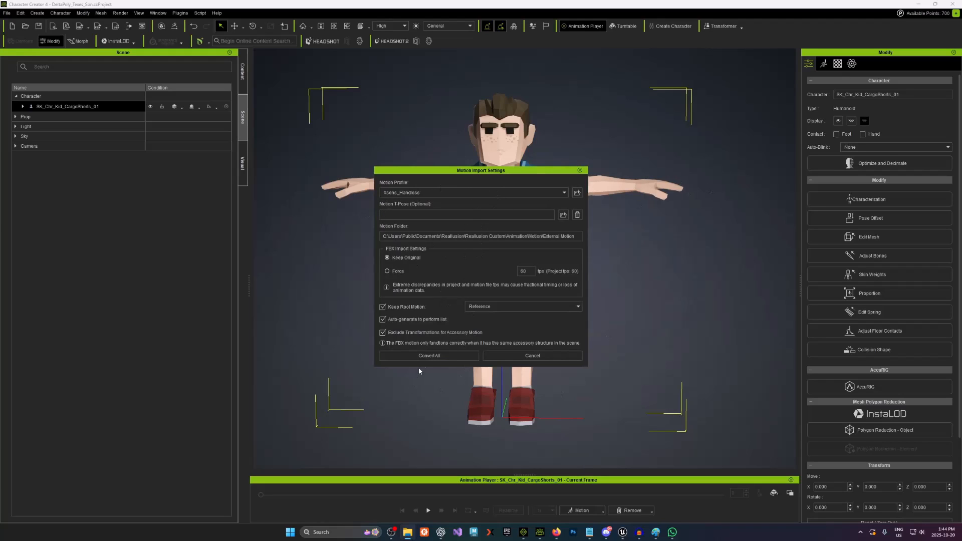
pyautogui.click(428, 357)
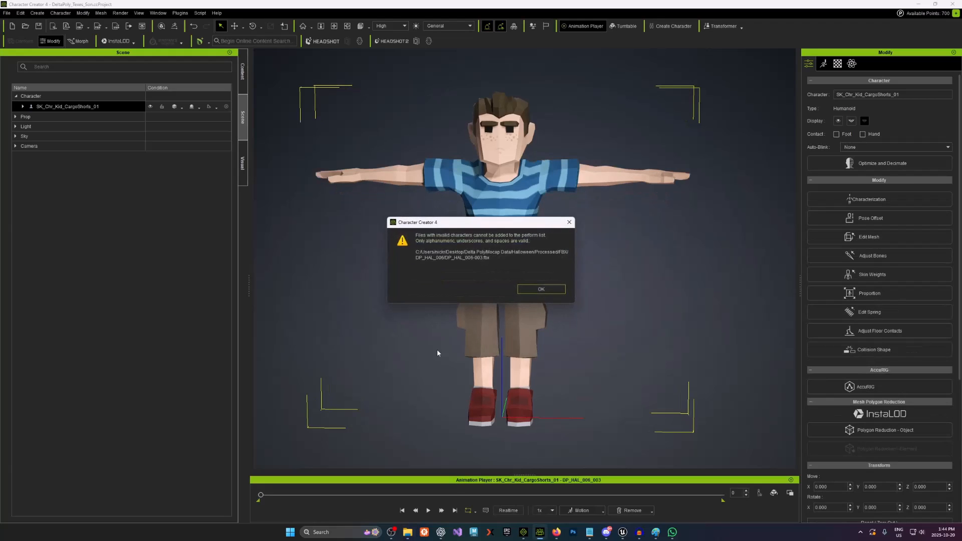
pyautogui.click(541, 289)
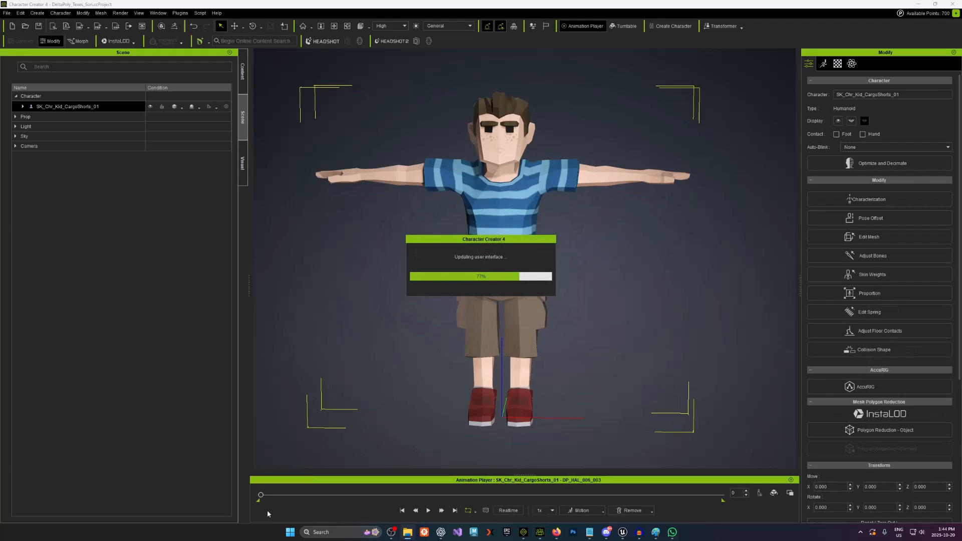
pyautogui.moveTo(261, 495); pyautogui.dragTo(571, 495)
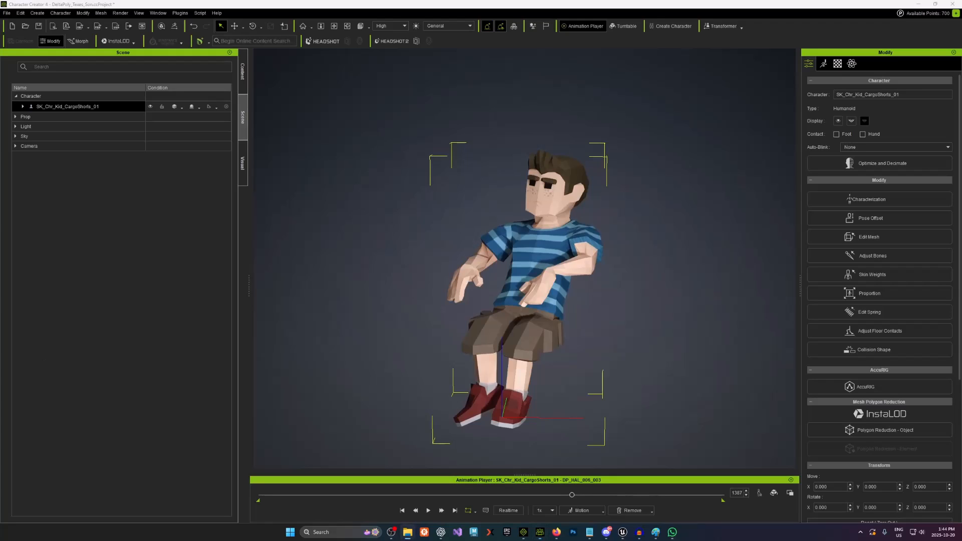
# Import another mocap FBX file onto the kid and convert all of its motion
pyautogui.moveTo(63, 228); pyautogui.dragTo(608, 225)
pyautogui.click(434, 355)
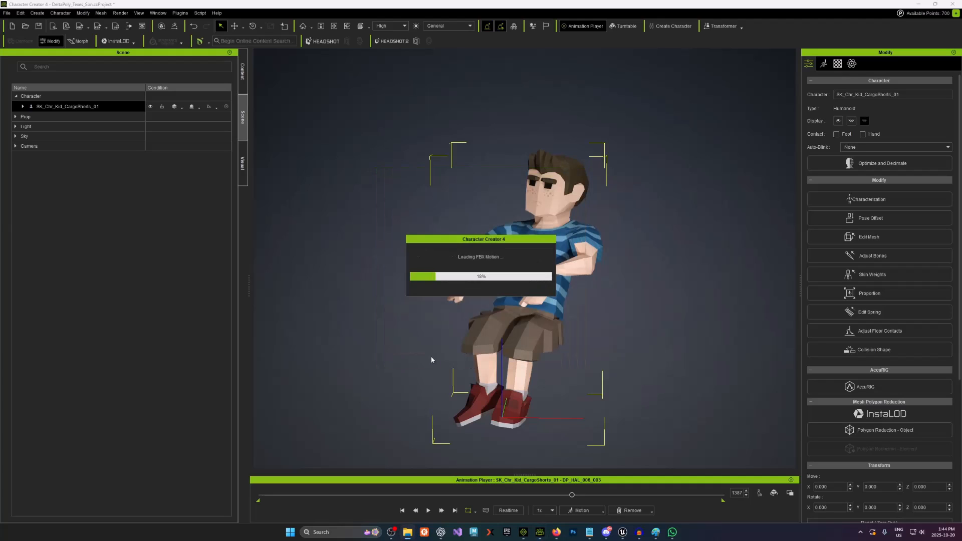
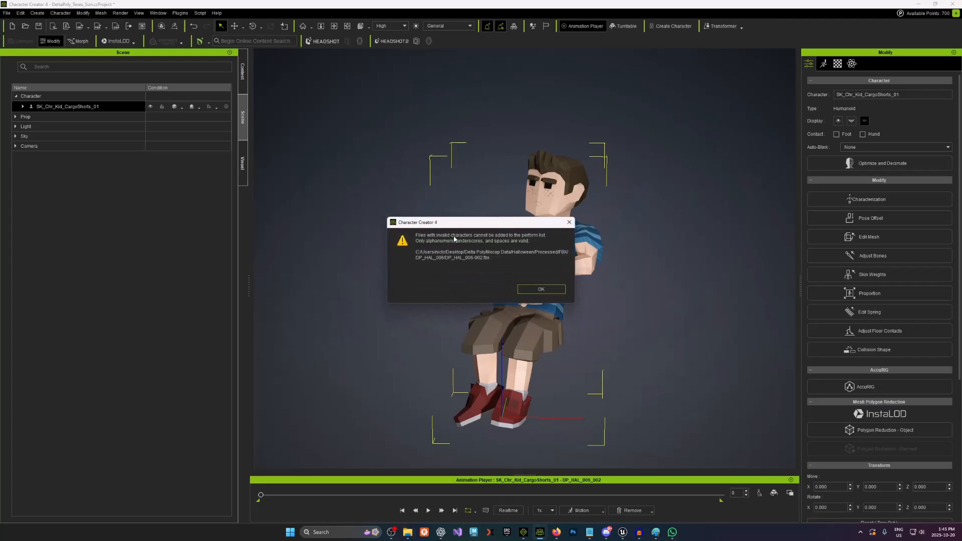
# Dismiss the invalid file name warning, then scrub the kid's imported motion to about frame 1348 and inspect the seated pose
pyautogui.click(540, 288)
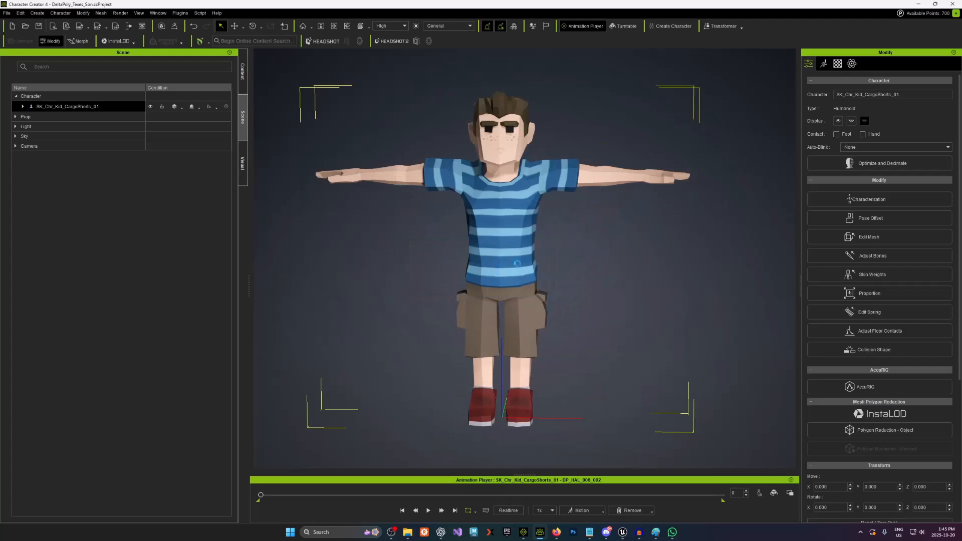
pyautogui.moveTo(261, 494); pyautogui.dragTo(459, 498)
pyautogui.click(498, 404)
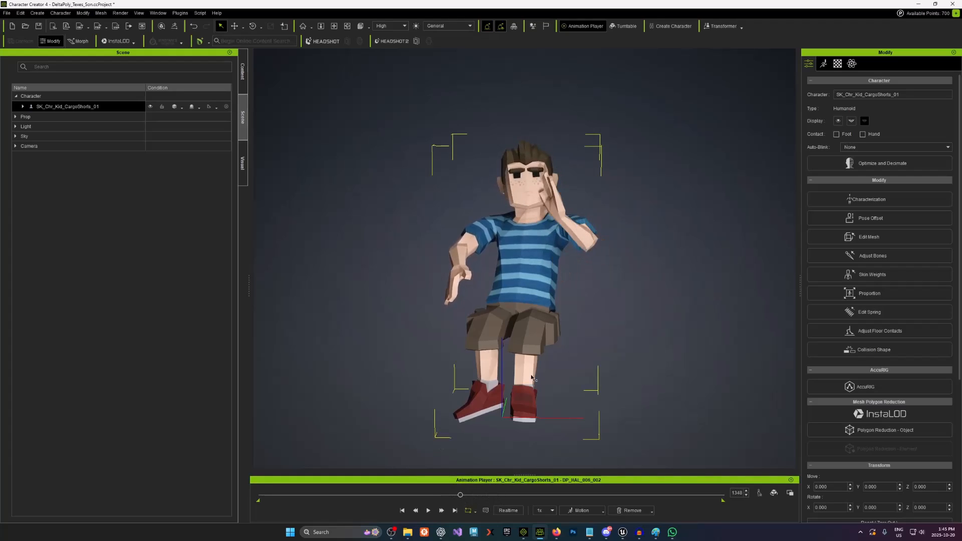
pyautogui.moveTo(532, 378); pyautogui.dragTo(391, 236, button='right')
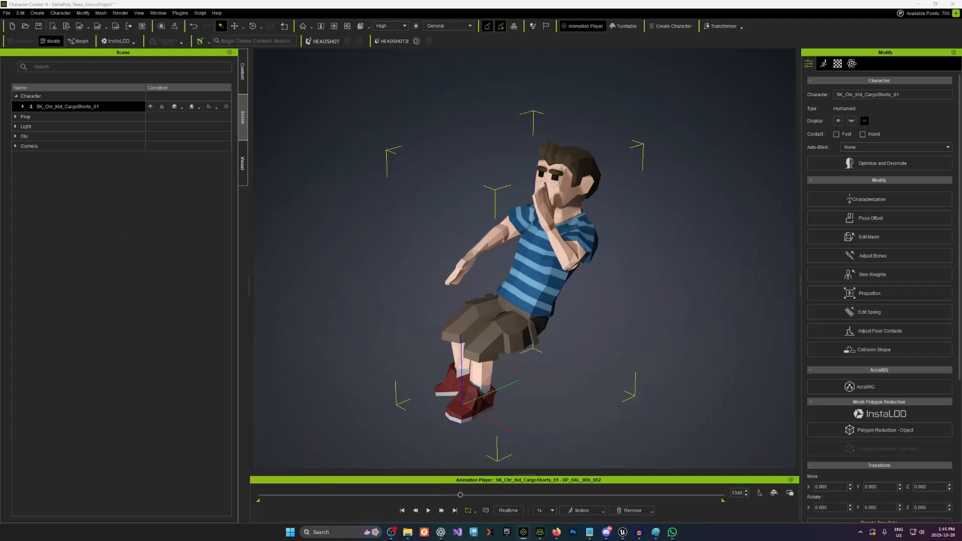
# Switch to the DP_HAL_003_House4 project in iClone and undo the last change, which affects the girl's placement
pyautogui.moveTo(0, 47); pyautogui.dragTo(412, 52)
pyautogui.doubleClick(413, 48)
pyautogui.scroll(5, 653, 212)
pyautogui.scroll(-4, 702, 197)
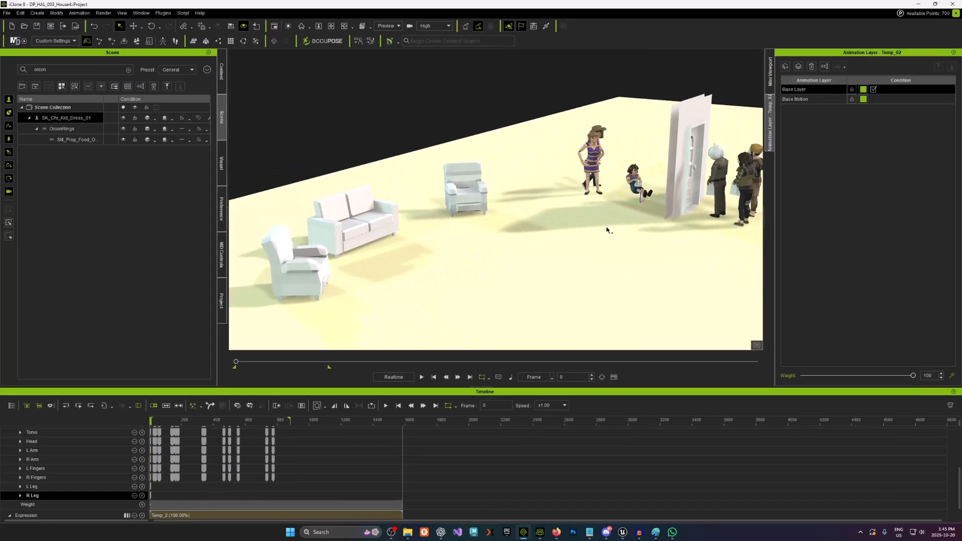
pyautogui.click(602, 221)
pyautogui.hotkey('ctrl', 'z')
pyautogui.scroll(3, 504, 219)
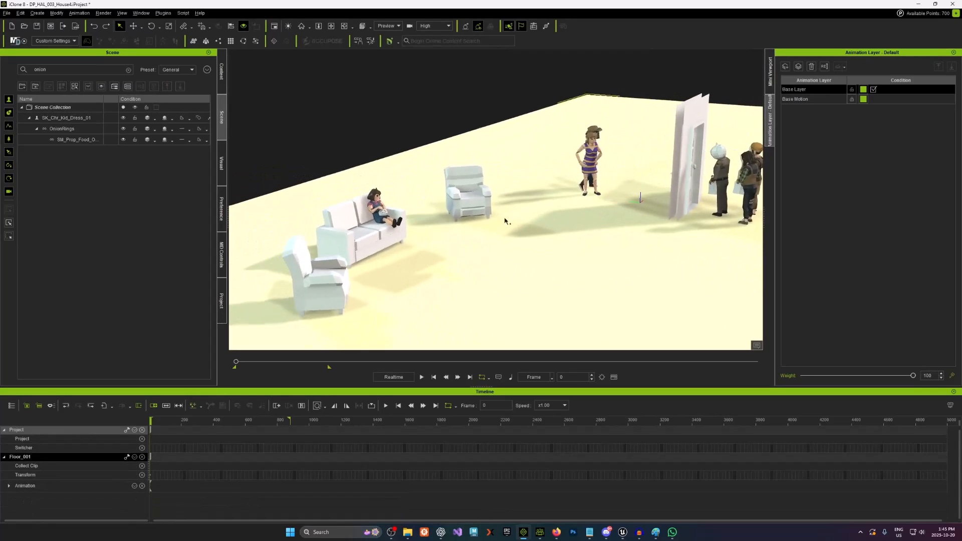
# Examine the empty armchair beside the sofa and the surrounding floor, leaving nothing selected
pyautogui.click(461, 199)
pyautogui.scroll(1, 544, 203)
pyautogui.scroll(3, 544, 203)
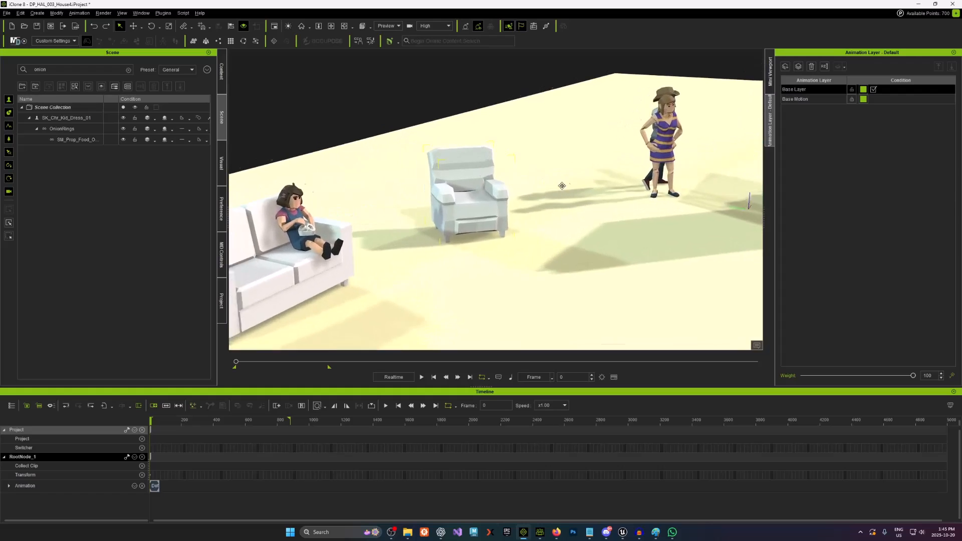
pyautogui.moveTo(694, 204); pyautogui.dragTo(576, 150, button='middle')
pyautogui.scroll(-1, 563, 168)
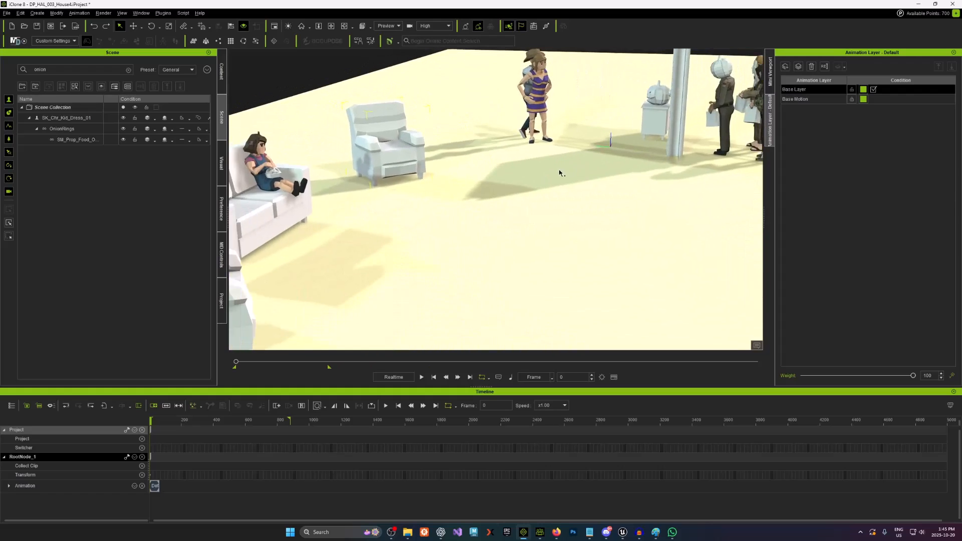
pyautogui.moveTo(561, 174); pyautogui.dragTo(515, 155, button='right')
pyautogui.moveTo(515, 156); pyautogui.dragTo(558, 231, button='middle')
pyautogui.click(352, 102)
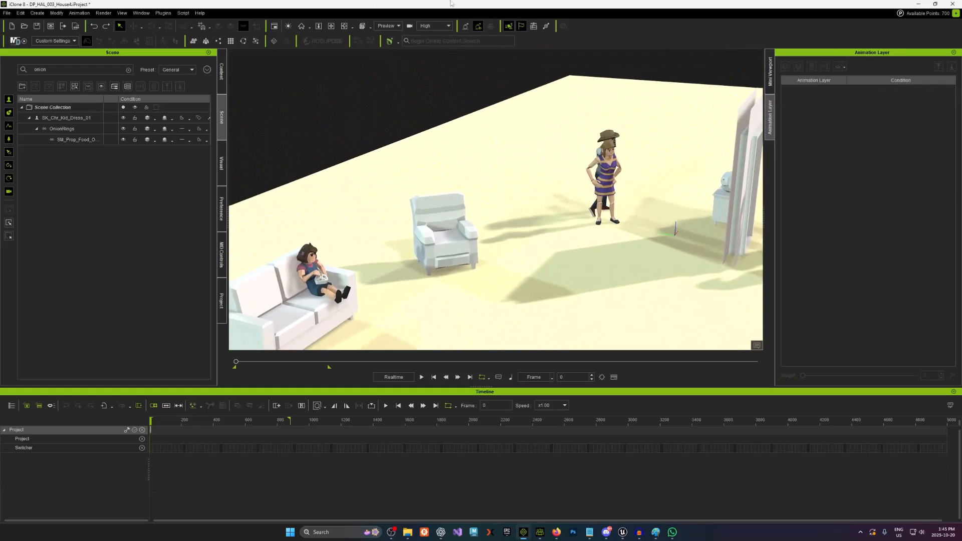
# Reduce the iClone window, send the kid with its motion from Character Creator to iClone, and maximize iClone again
pyautogui.click(934, 4)
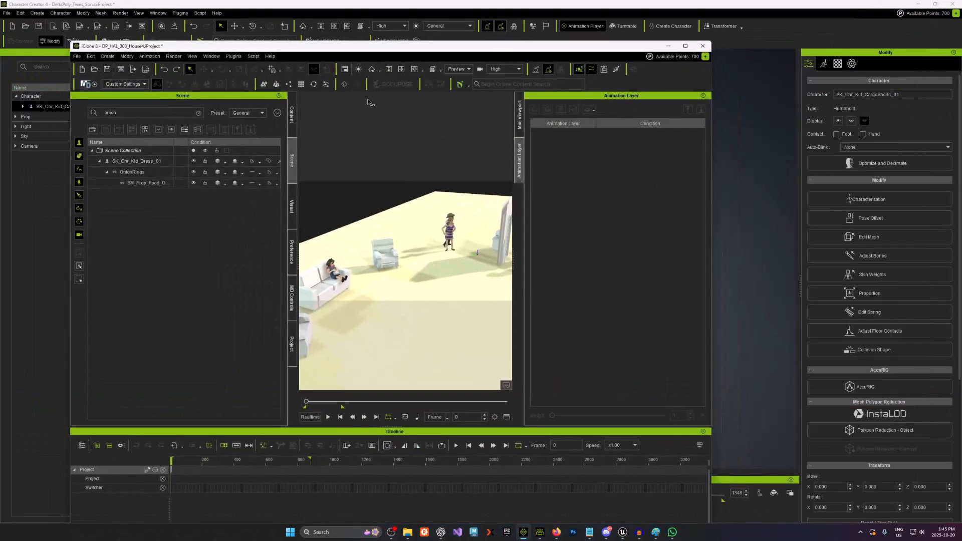
pyautogui.click(232, 6)
pyautogui.click(37, 13)
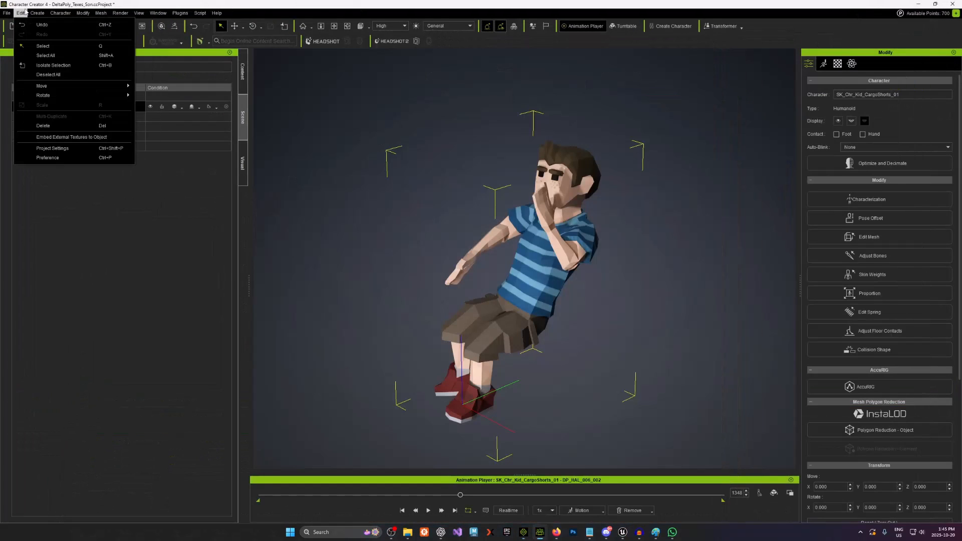
pyautogui.click(25, 11)
pyautogui.click(6, 13)
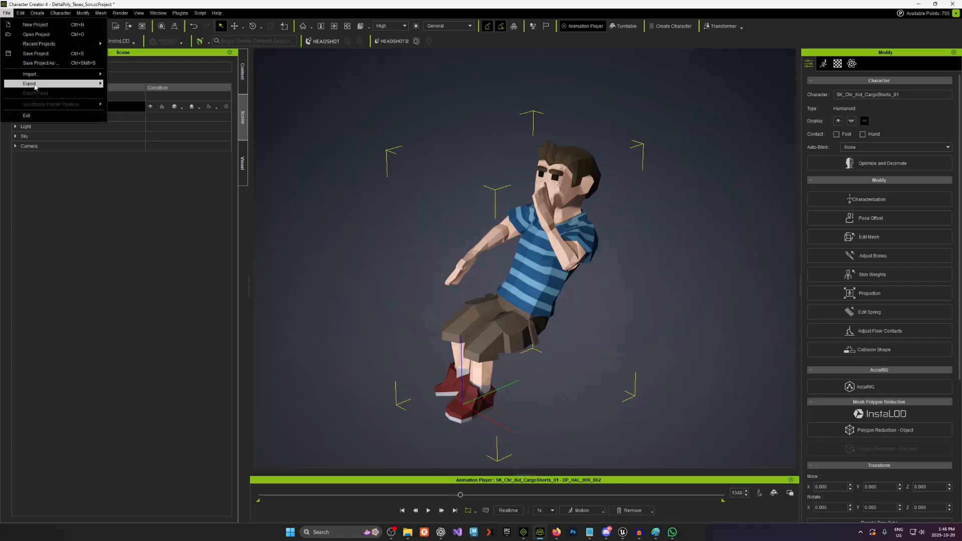
pyautogui.moveTo(62, 83)
pyautogui.moveTo(145, 103)
pyautogui.click(213, 103)
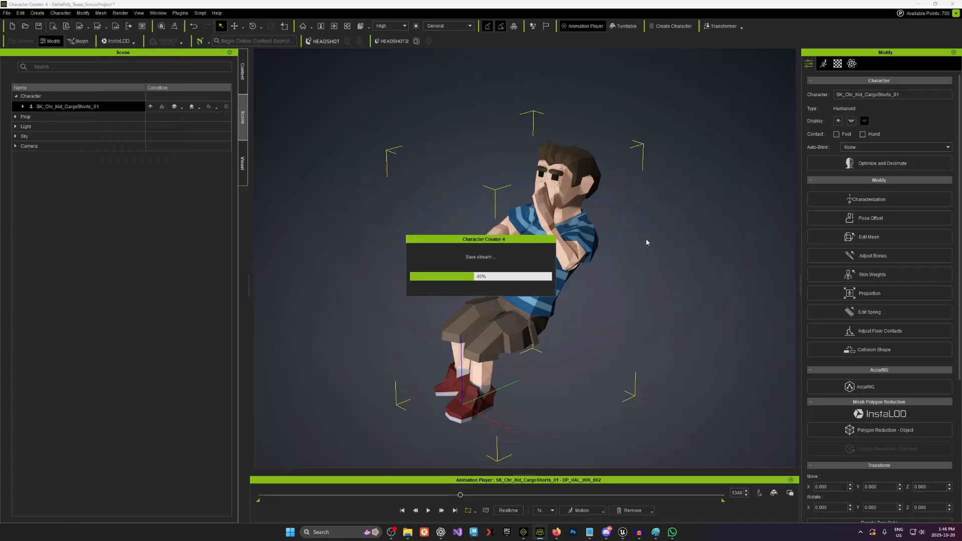
pyautogui.click(539, 532)
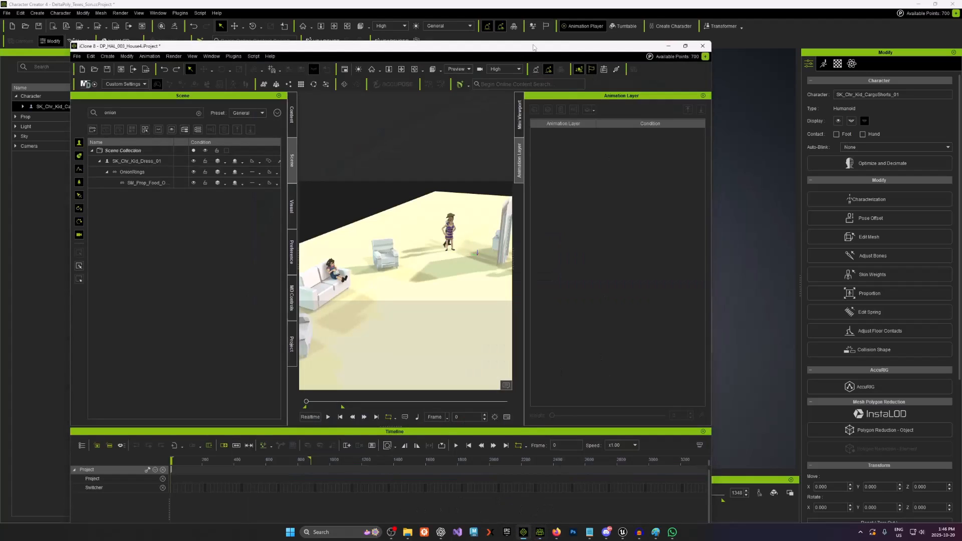
pyautogui.doubleClick(534, 48)
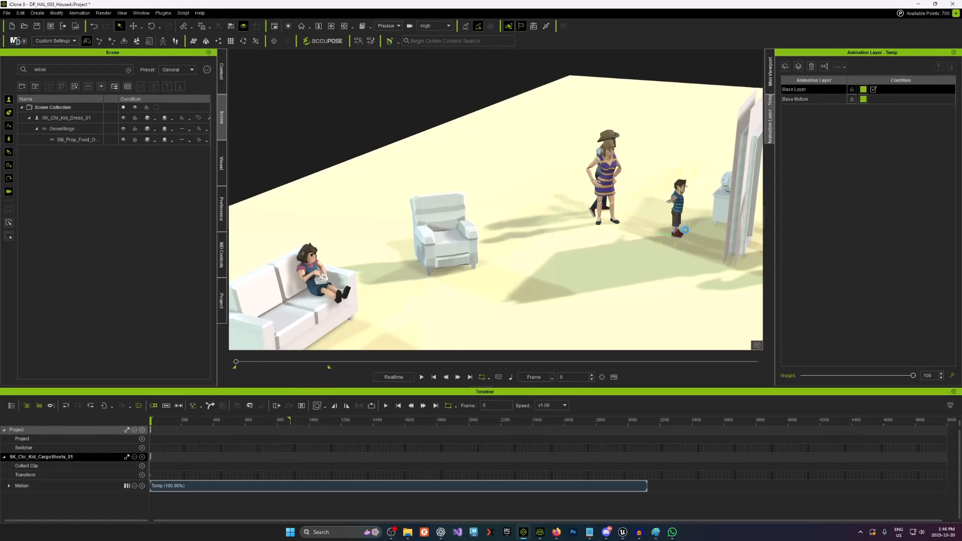
# Move the kid from beside the door to the front of the armchair
pyautogui.press('w')
pyautogui.moveTo(713, 259); pyautogui.dragTo(656, 246, button='right')
pyautogui.moveTo(698, 217); pyautogui.dragTo(548, 264)
pyautogui.moveTo(524, 329); pyautogui.dragTo(520, 251)
pyautogui.scroll(3, 520, 252)
pyautogui.press('Home')
pyautogui.moveTo(522, 252); pyautogui.dragTo(592, 262, button='right')
# Break the kid's motion clip at frame 211
pyautogui.moveTo(162, 420)
pyautogui.mouseDown()
pyautogui.moveTo(200, 419)
pyautogui.moveTo(145, 424)
pyautogui.moveTo(172, 426)
pyautogui.mouseUp()
pyautogui.moveTo(179, 427)
pyautogui.mouseDown()
pyautogui.moveTo(165, 429)
pyautogui.moveTo(193, 432)
pyautogui.moveTo(184, 428)
pyautogui.mouseUp()
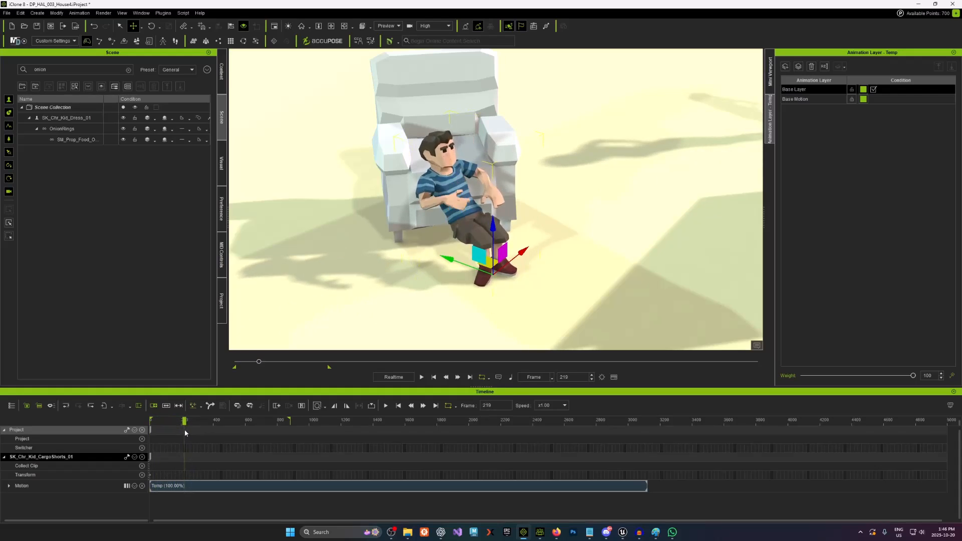
pyautogui.rightClick(184, 488)
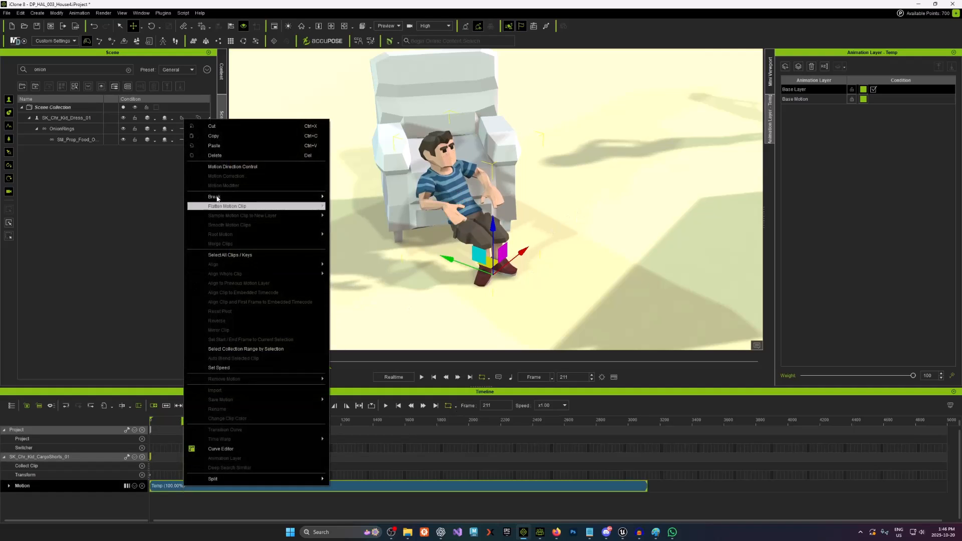
pyautogui.moveTo(217, 197)
pyautogui.click(345, 206)
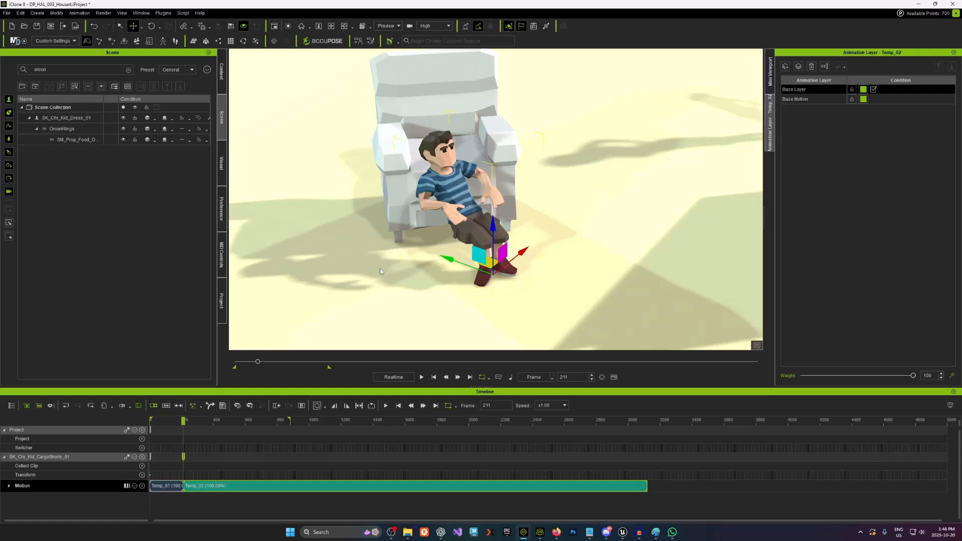
# Delete the motion clip before the break and shift the remaining clip to the start of the timeline
pyautogui.click(166, 486)
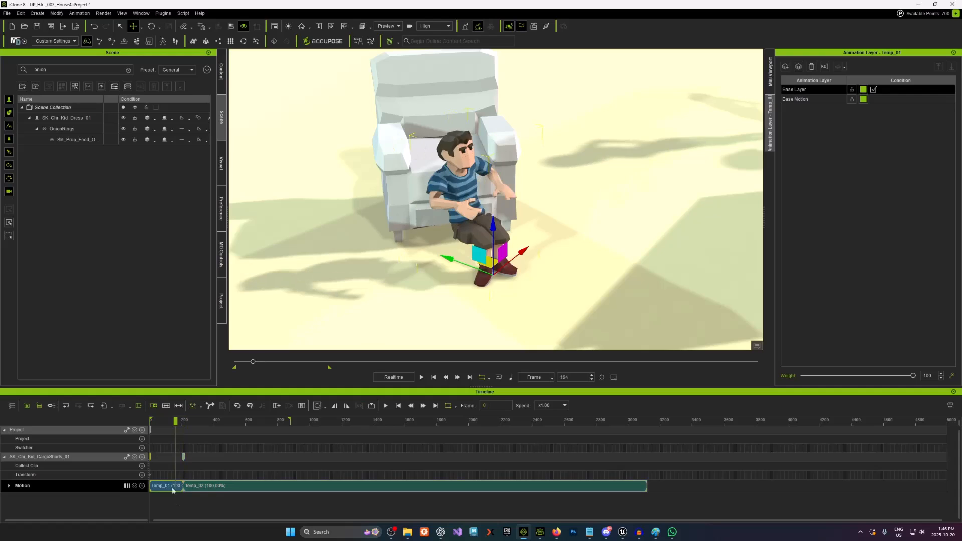
pyautogui.press('Delete')
pyautogui.moveTo(234, 489); pyautogui.dragTo(180, 491)
# Break the kid's motion clip at frame 2644 and delete the part after the break
pyautogui.moveTo(181, 423); pyautogui.dragTo(572, 464)
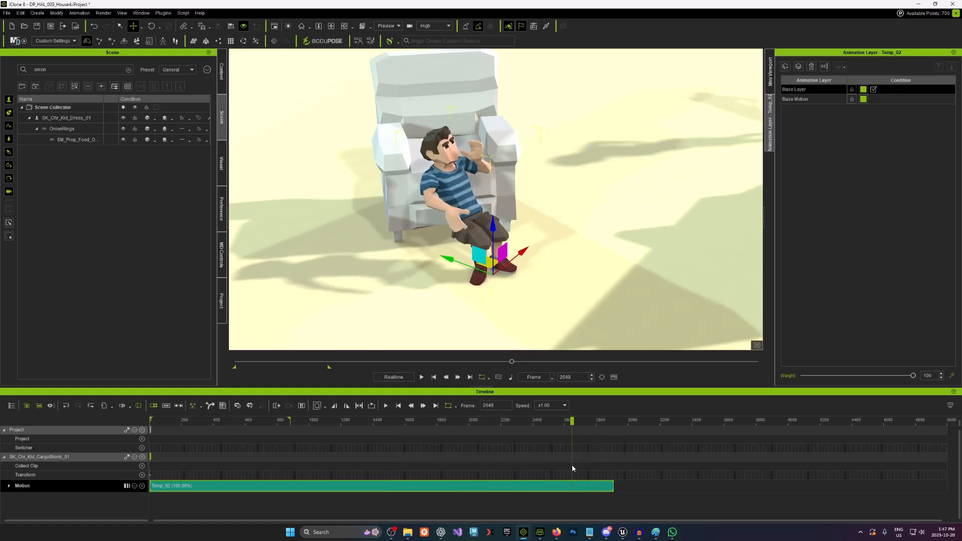
pyautogui.rightClick(572, 485)
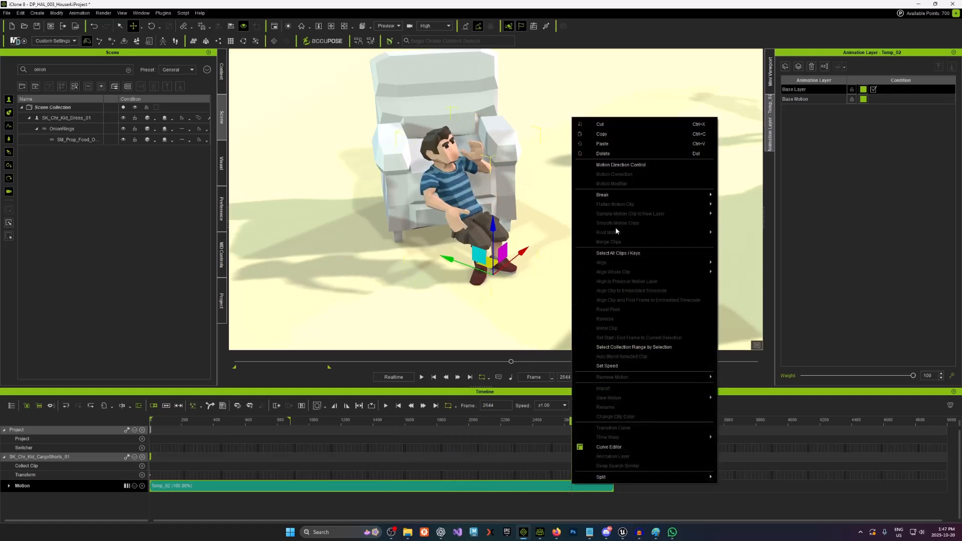
pyautogui.moveTo(621, 195)
pyautogui.click(745, 203)
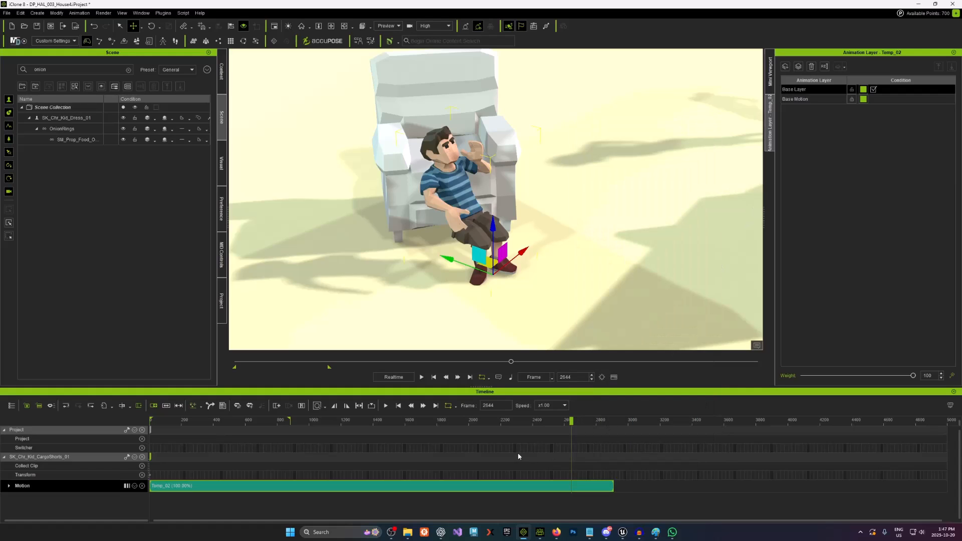
pyautogui.click(619, 497)
pyautogui.click(589, 485)
pyautogui.press('Delete')
# Play the trimmed motion briefly, return to frame 0, and move the kid back into the armchair's seat
pyautogui.press('space')
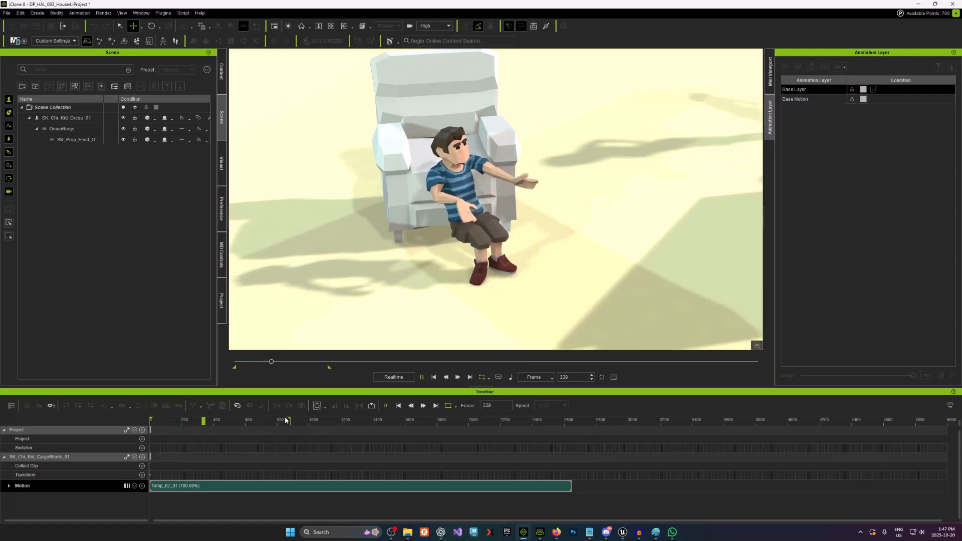
pyautogui.moveTo(217, 422); pyautogui.dragTo(147, 434)
pyautogui.scroll(5, 545, 237)
pyautogui.scroll(-6, 546, 237)
pyautogui.moveTo(547, 240); pyautogui.dragTo(470, 305, button='right')
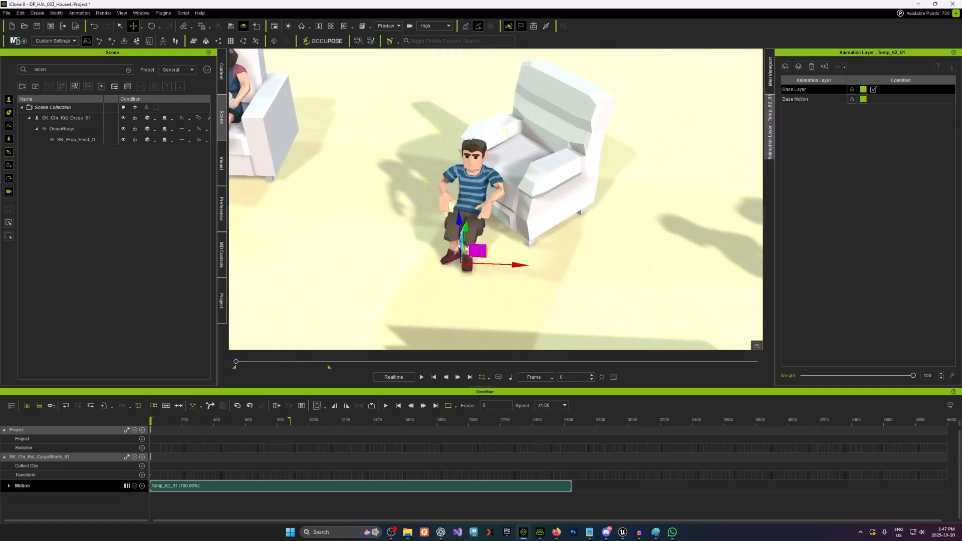
pyautogui.moveTo(583, 255); pyautogui.dragTo(543, 270, button='right')
pyautogui.moveTo(471, 222); pyautogui.dragTo(484, 187)
pyautogui.moveTo(523, 241); pyautogui.dragTo(551, 247)
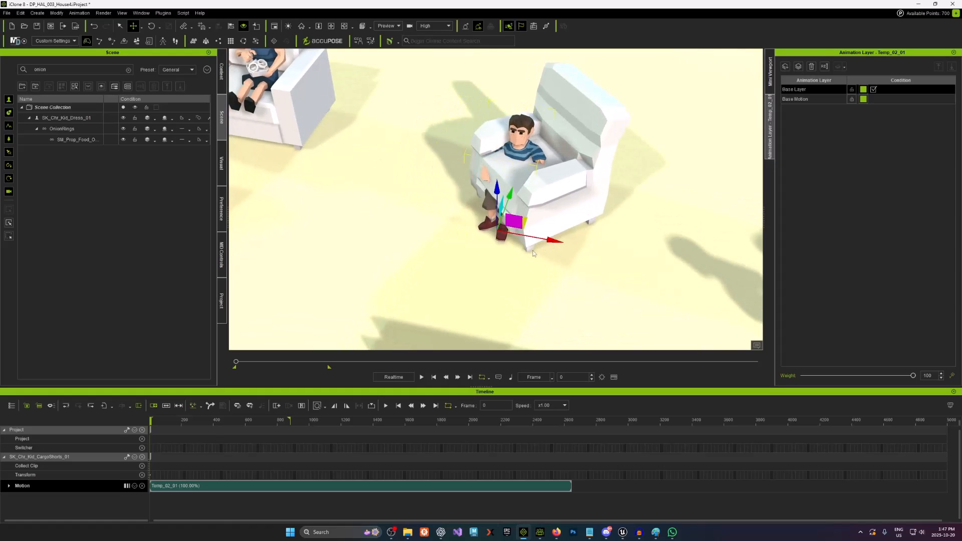
pyautogui.press('e')
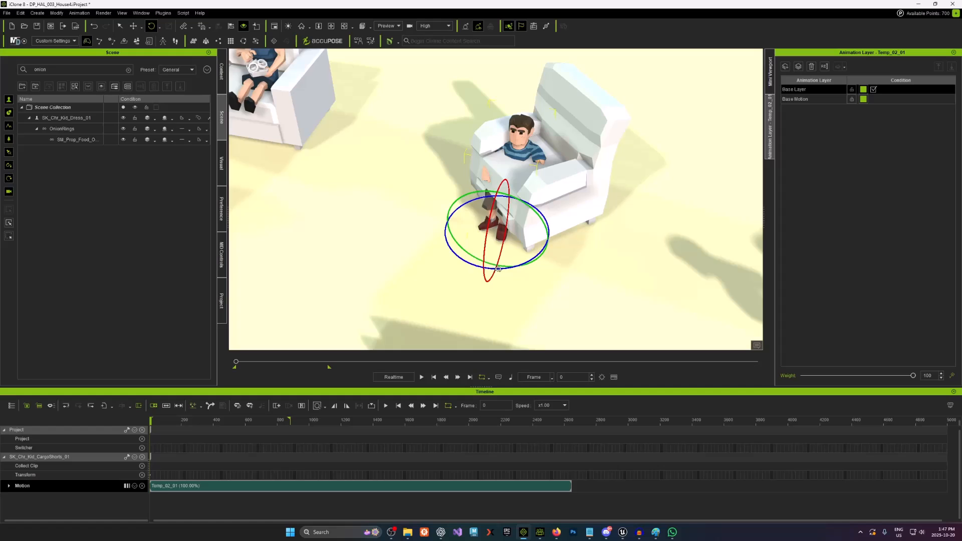
pyautogui.click(542, 179)
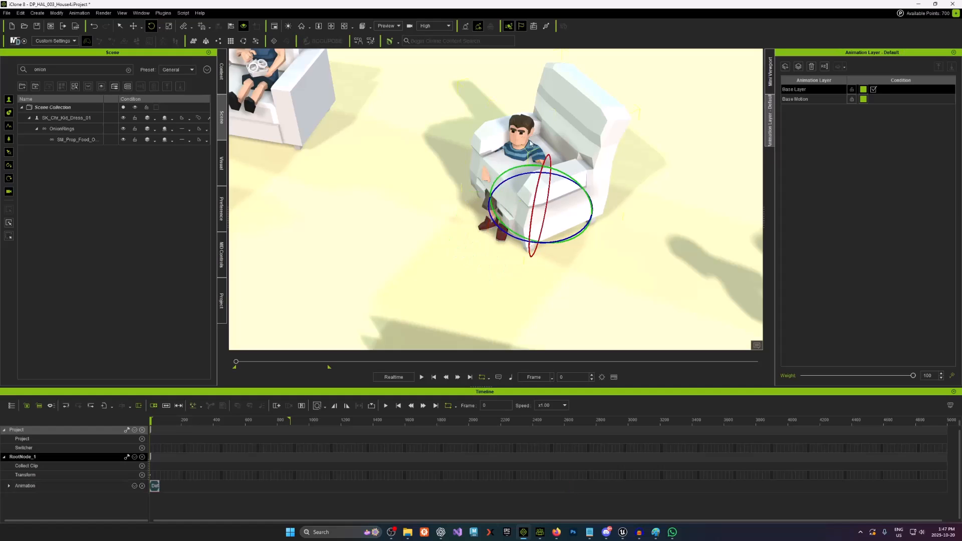
pyautogui.click(528, 153)
pyautogui.press('w')
pyautogui.press('e')
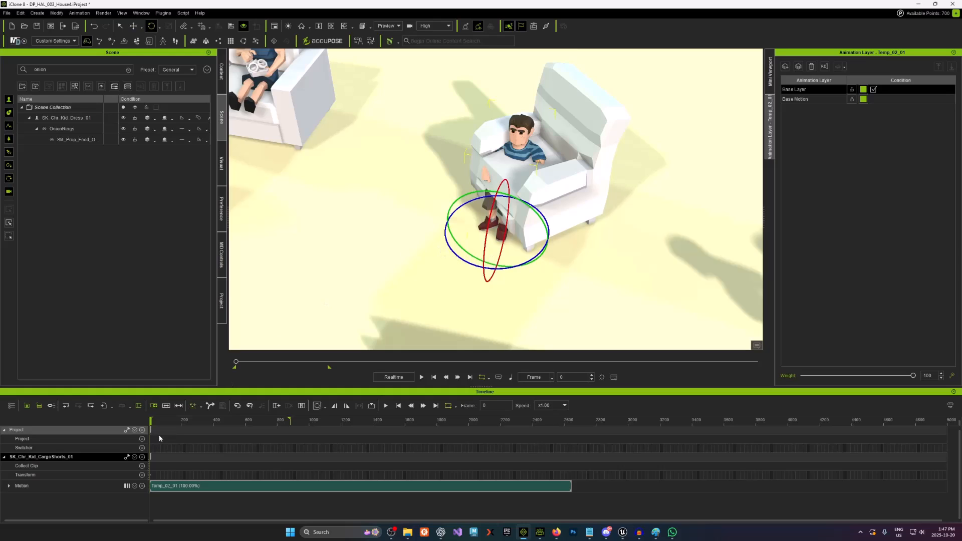
# Save the DP_HAL_003_House4 project
pyautogui.click(6, 13)
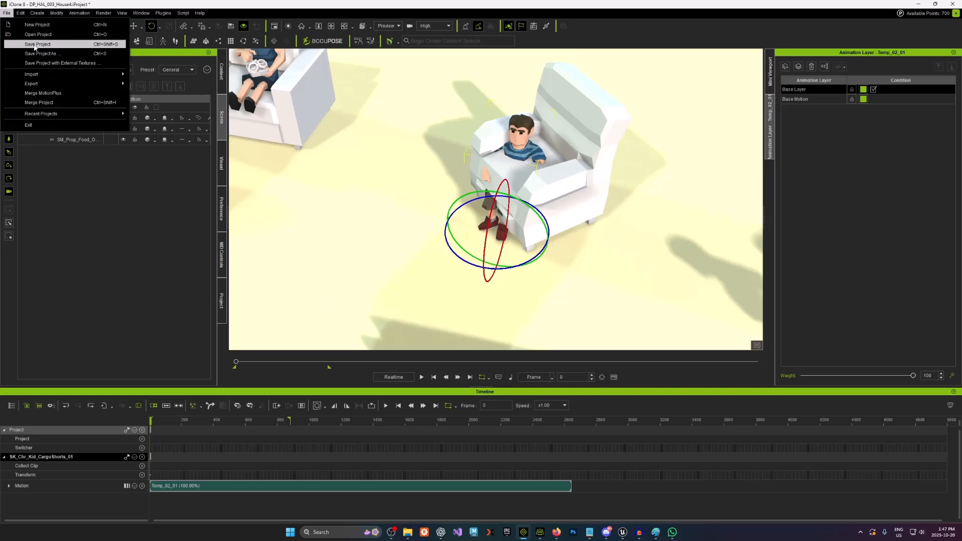
pyautogui.click(25, 47)
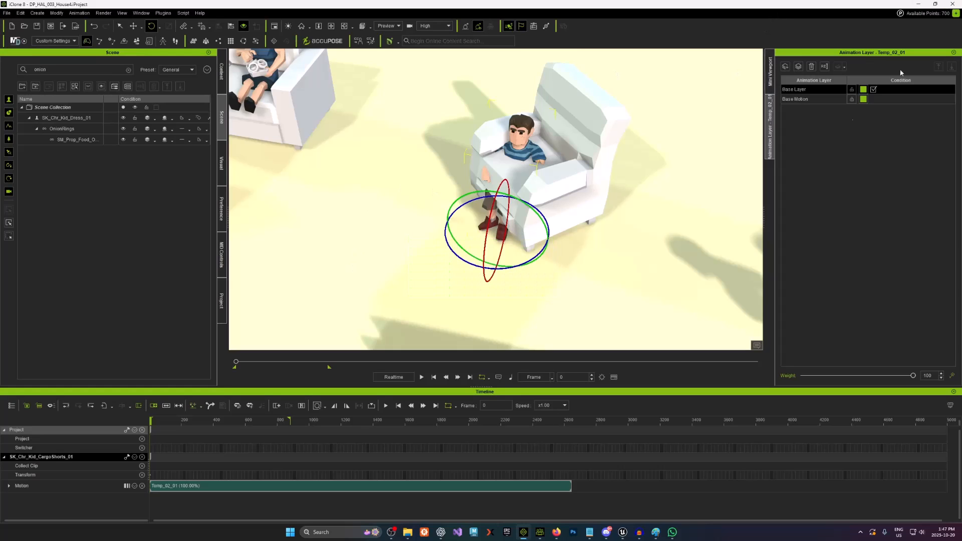
# Switch to Character Creator and examine the kid's motion from several angles at about frames 520 and 1343
pyautogui.hotkey('alt', 'Tab')
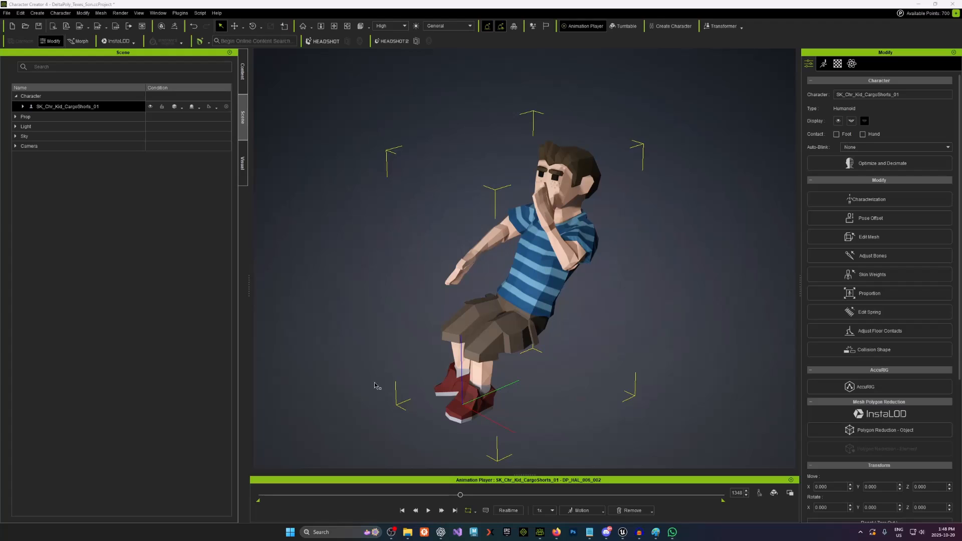
pyautogui.moveTo(431, 496); pyautogui.dragTo(338, 495)
pyautogui.moveTo(608, 307); pyautogui.dragTo(599, 331, button='right')
pyautogui.moveTo(599, 331); pyautogui.dragTo(571, 269, button='middle')
pyautogui.moveTo(571, 269); pyautogui.dragTo(616, 296, button='right')
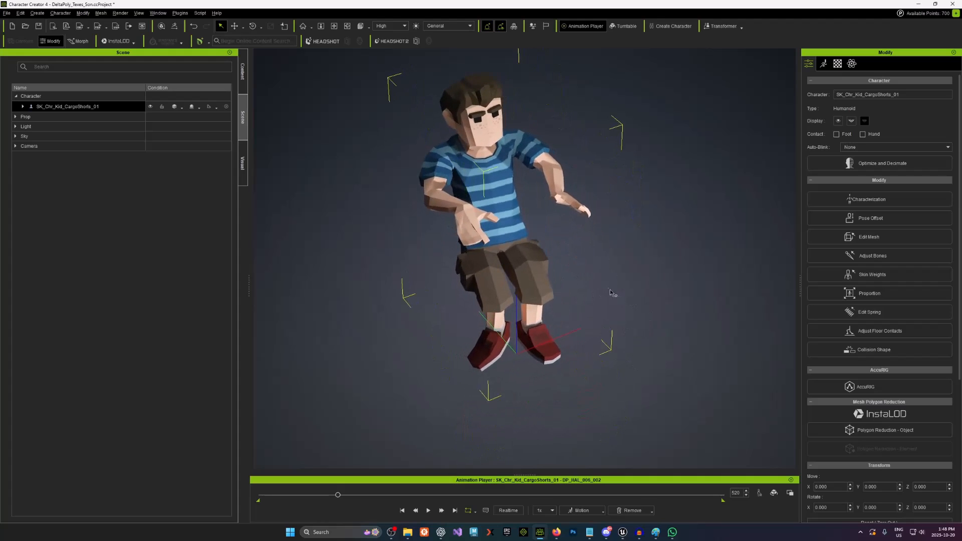
pyautogui.scroll(2, 601, 278)
pyautogui.moveTo(584, 257); pyautogui.dragTo(564, 245, button='right')
pyautogui.moveTo(564, 245); pyautogui.dragTo(554, 272, button='middle')
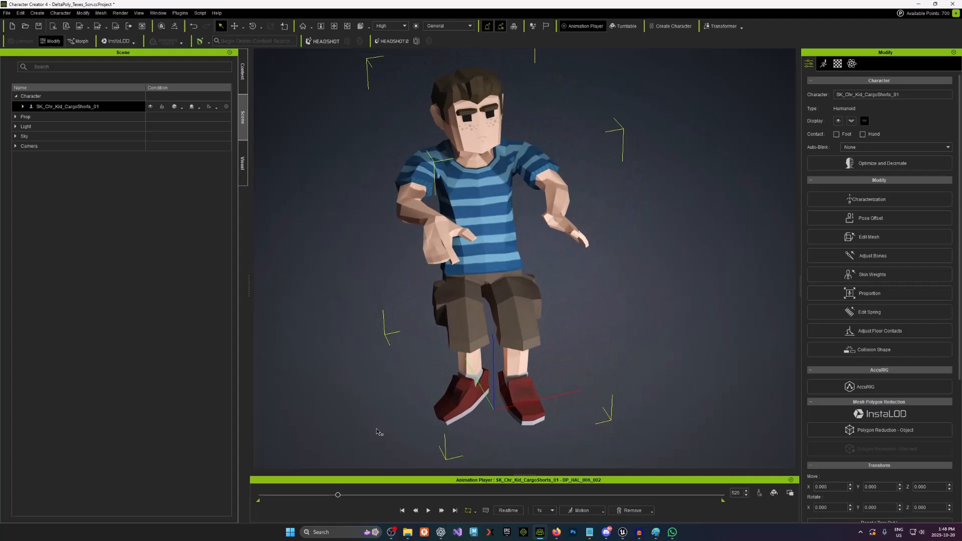
pyautogui.moveTo(315, 495); pyautogui.dragTo(462, 505)
pyautogui.moveTo(569, 281); pyautogui.dragTo(539, 309, button='right')
pyautogui.moveTo(576, 214); pyautogui.dragTo(669, 207, button='right')
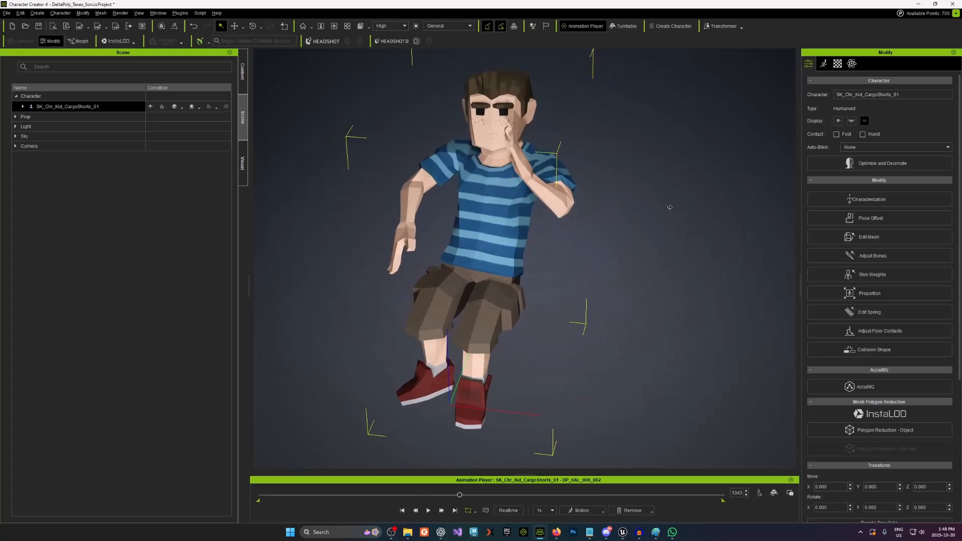
# Switch to Unreal Engine and select the BP_Chr_Kid_CargoShorts_01 actor standing in the armchair
pyautogui.click(919, 4)
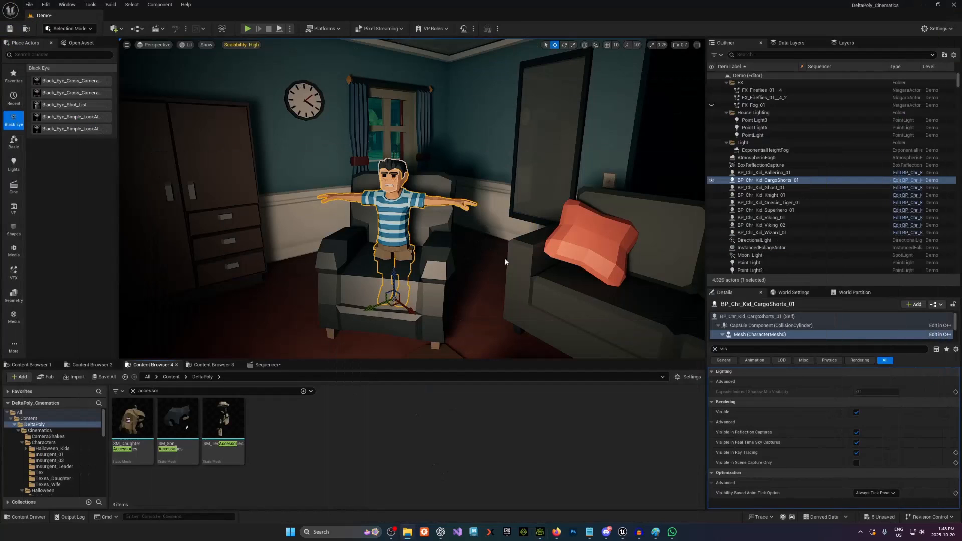
pyautogui.click(392, 166)
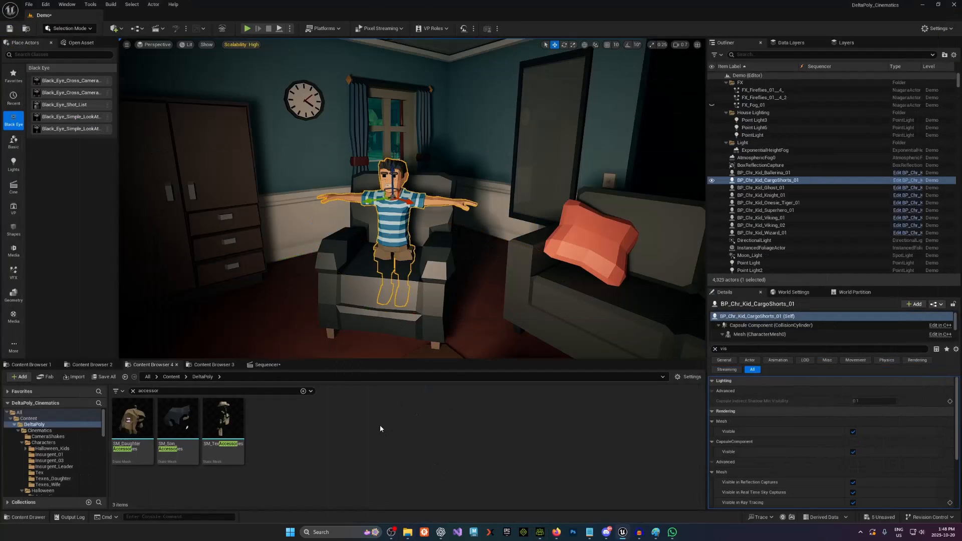
# Examine the daughter on the sofa and the kid in the armchair, selecting each in turn and leaving the kid selected
pyautogui.moveTo(461, 280); pyautogui.dragTo(496, 256, button='right')
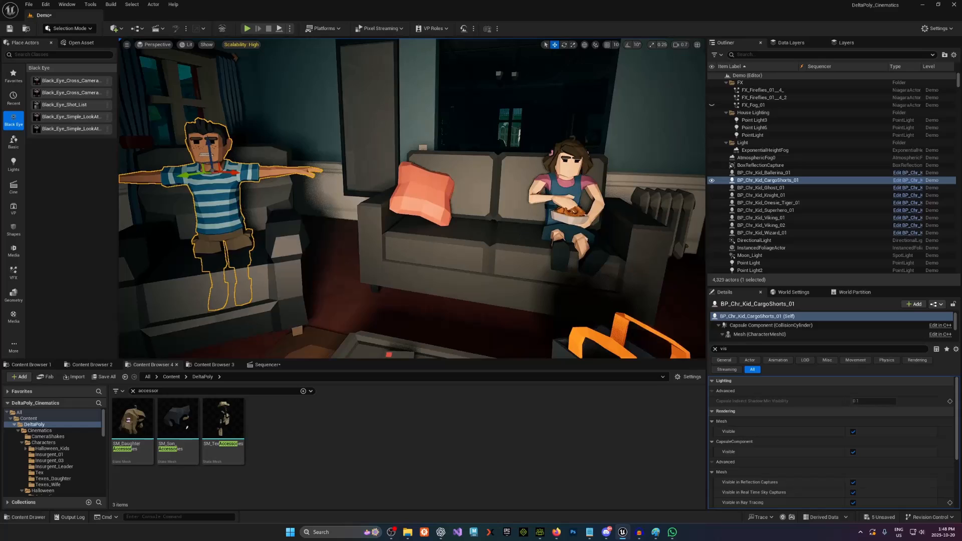
pyautogui.click(549, 219)
pyautogui.moveTo(233, 151); pyautogui.dragTo(233, 150, button='right')
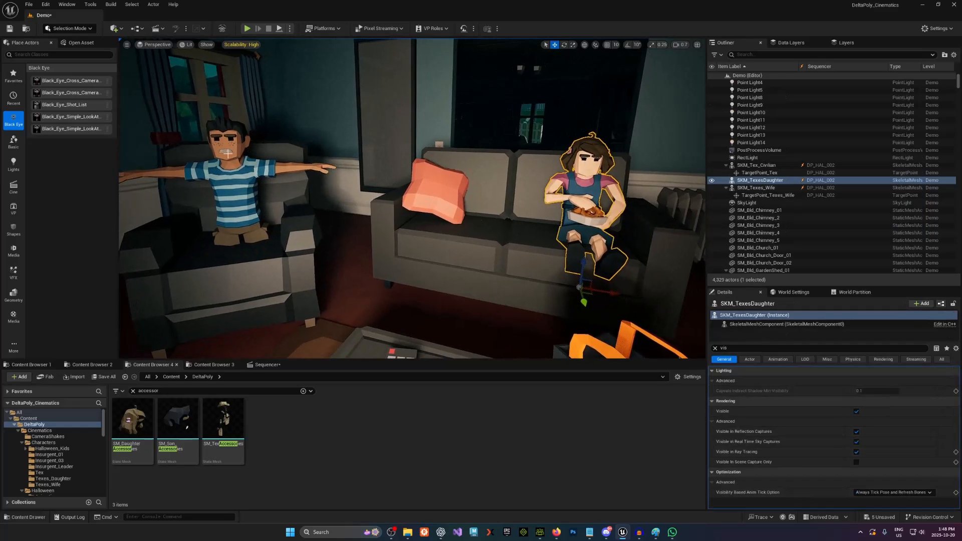
pyautogui.click(227, 185)
pyautogui.moveTo(538, 235); pyautogui.dragTo(556, 247, button='right')
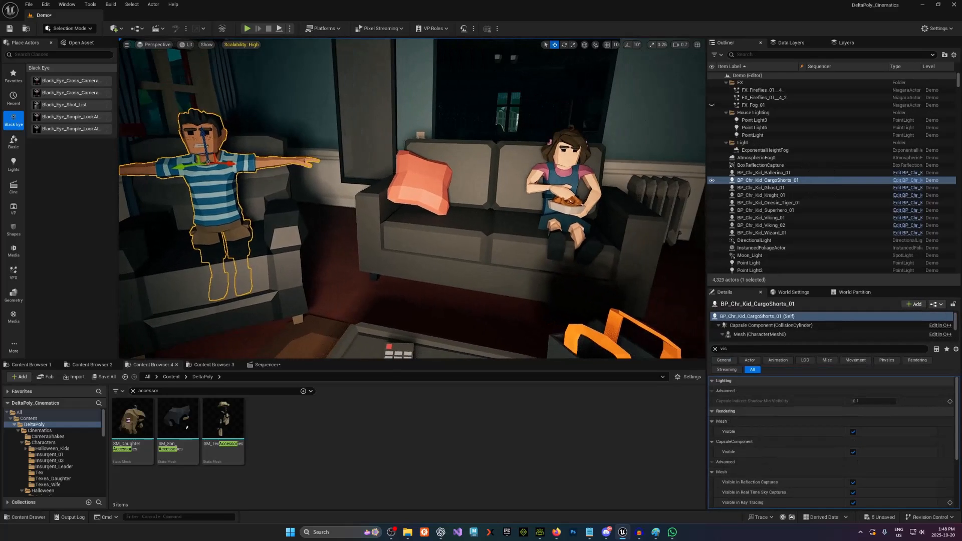
pyautogui.moveTo(458, 227); pyautogui.dragTo(451, 225, button='right')
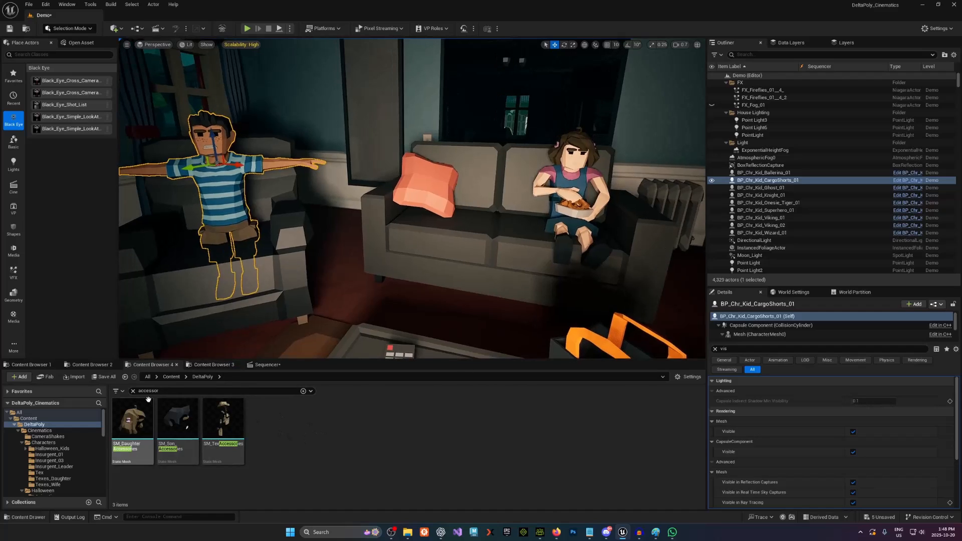
# Clear the asset search and open the DeltaPoly/Environments/PolygonShops/Meshes/Food folder
pyautogui.click(133, 391)
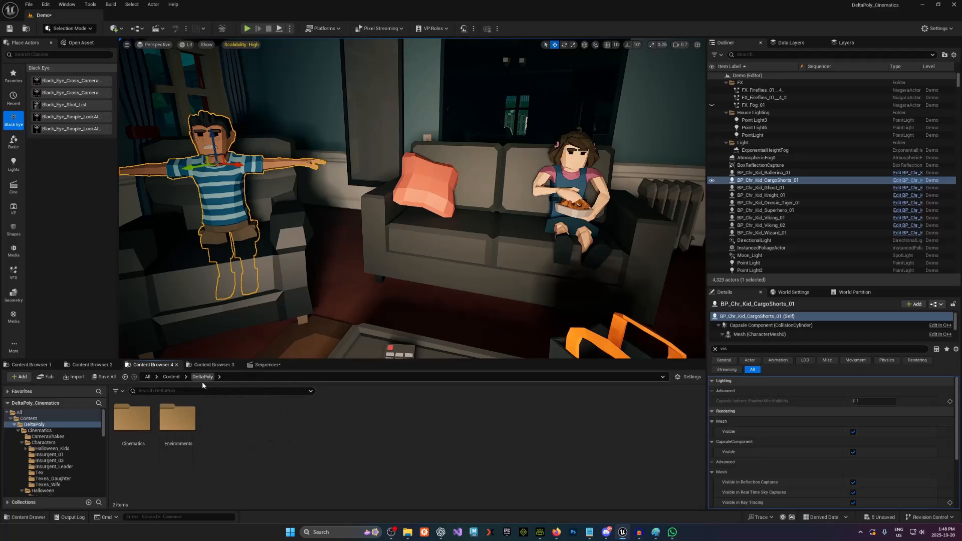
pyautogui.click(140, 444)
pyautogui.doubleClick(189, 444)
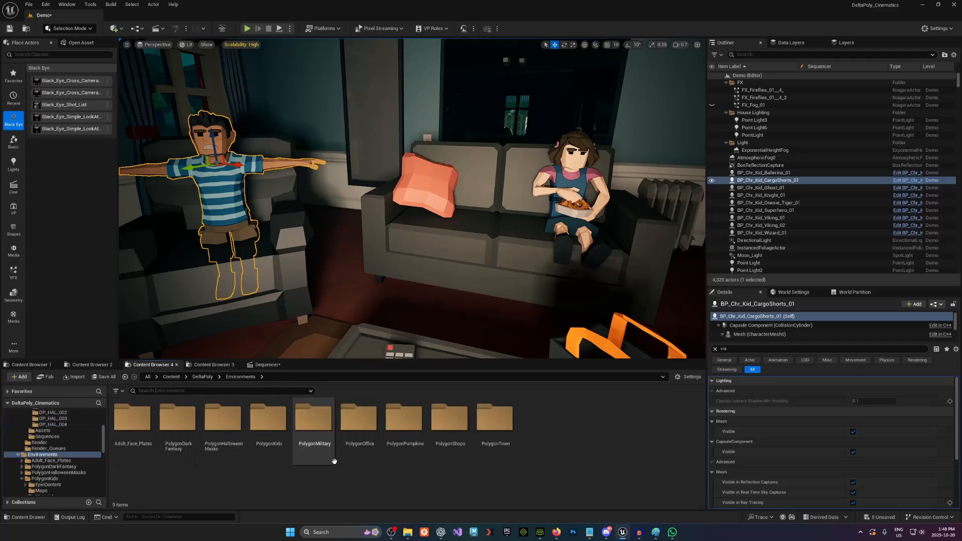
pyautogui.doubleClick(450, 426)
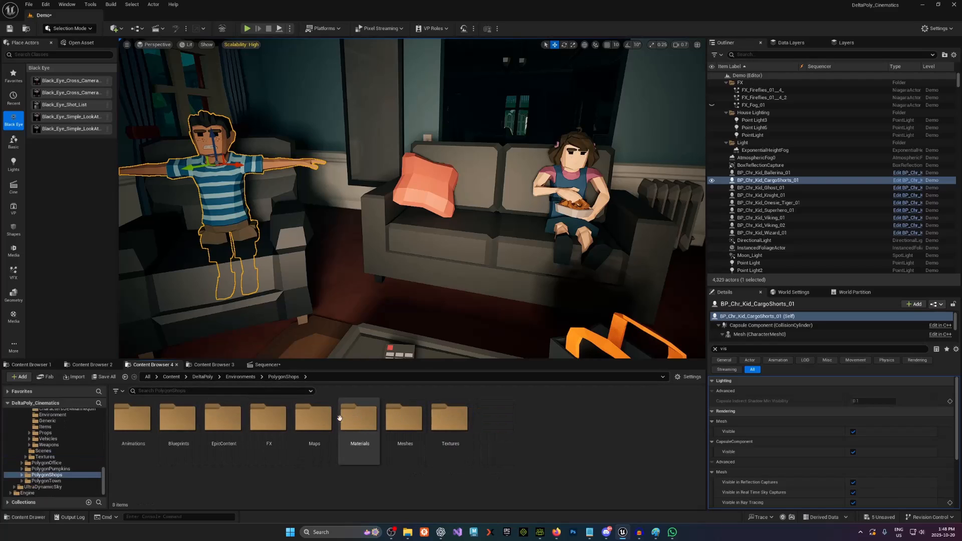
pyautogui.doubleClick(359, 418)
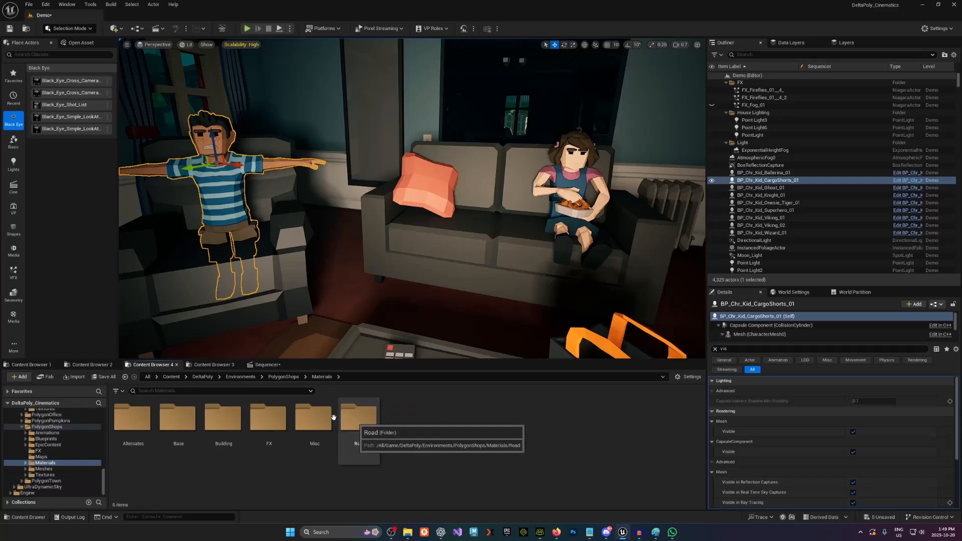
pyautogui.click(285, 378)
pyautogui.doubleClick(405, 418)
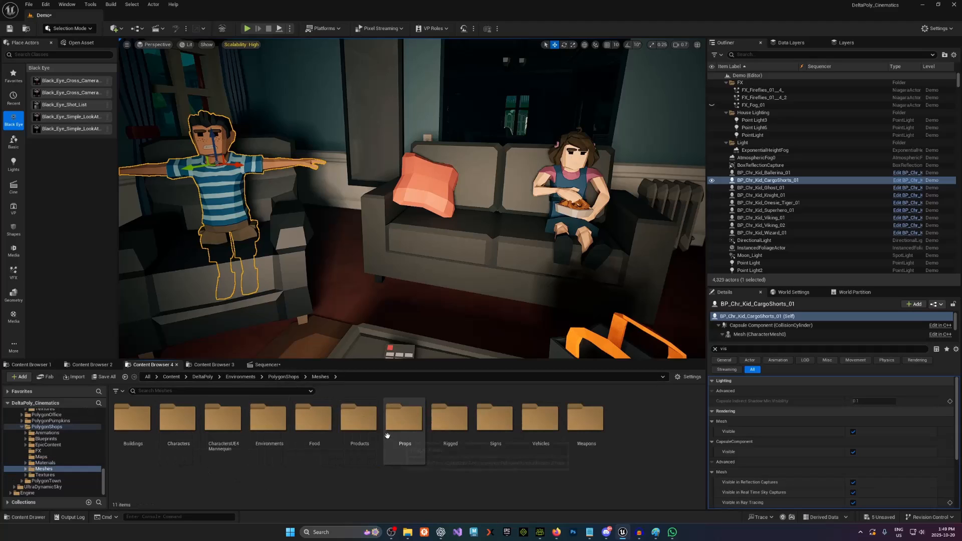
pyautogui.doubleClick(318, 423)
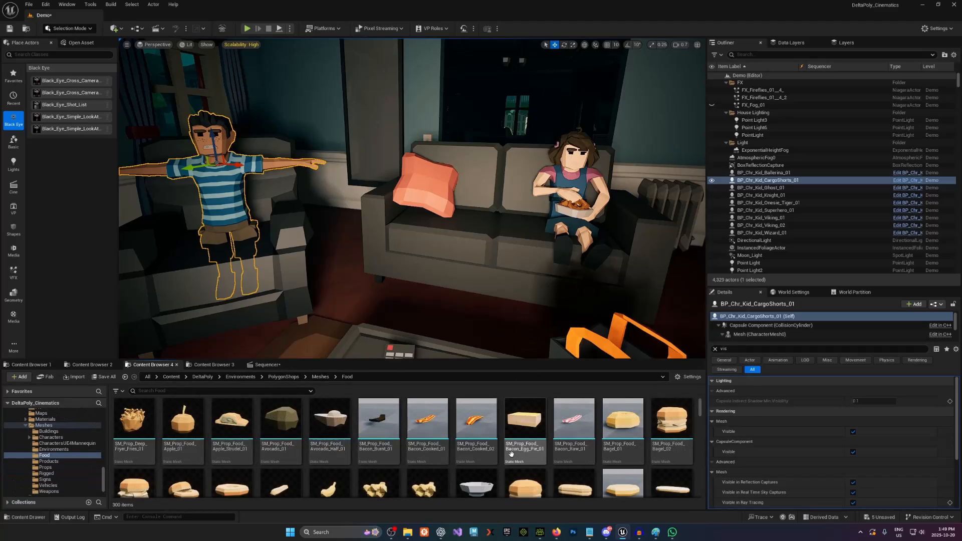
# Browse the food meshes for a drink cup and bring up the asset actions for SM_Prop_Food_Cup_Closed_01
pyautogui.scroll(-5, 556, 455)
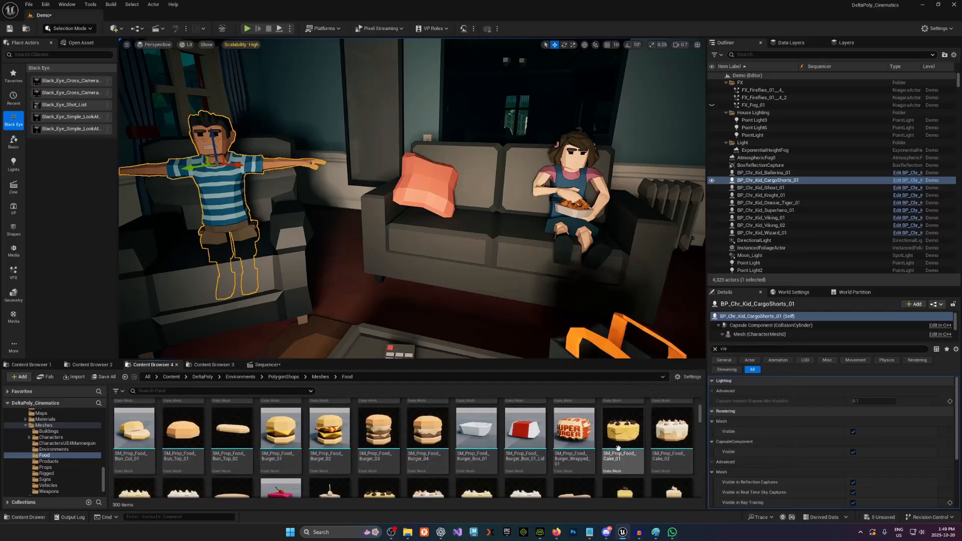
pyautogui.scroll(-6, 611, 430)
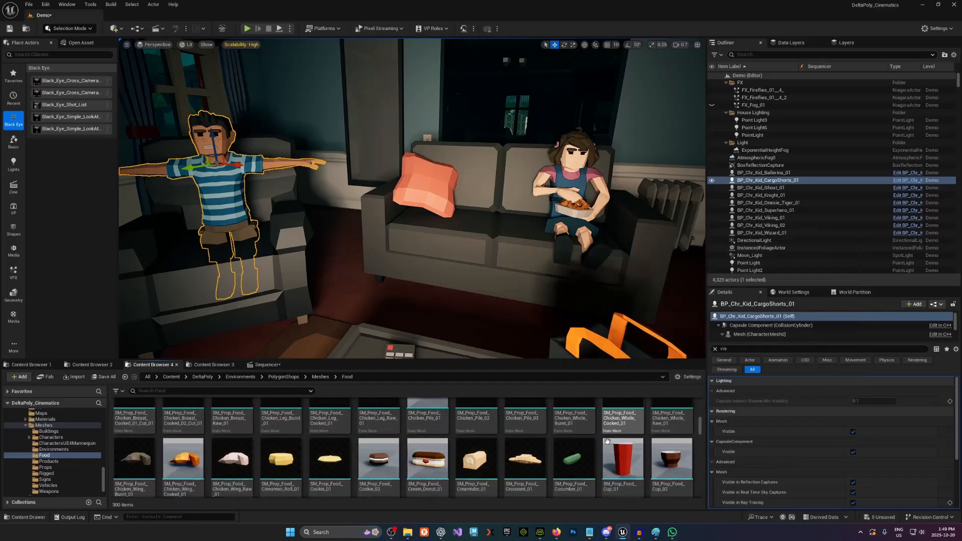
pyautogui.click(622, 437)
pyautogui.scroll(-2, 622, 441)
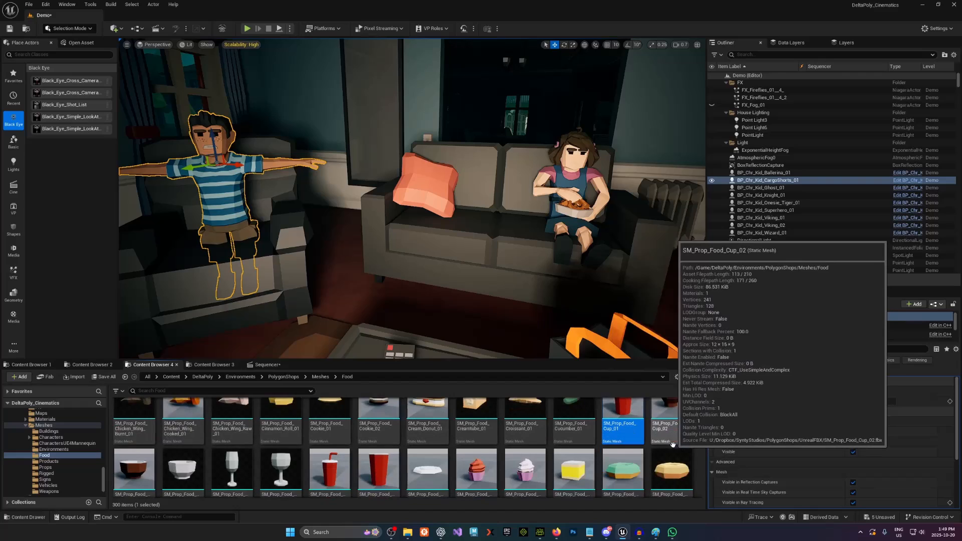
pyautogui.rightClick(342, 468)
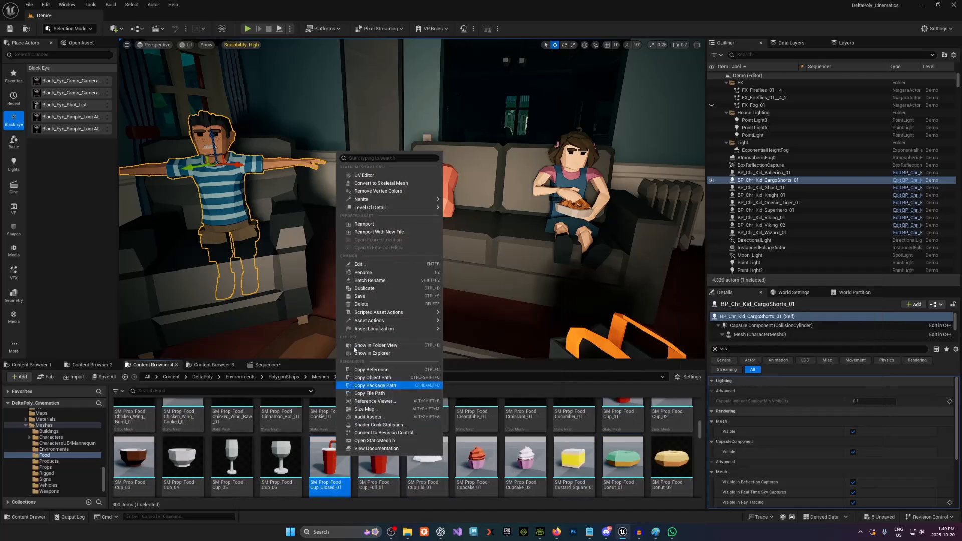
pyautogui.moveTo(379, 323)
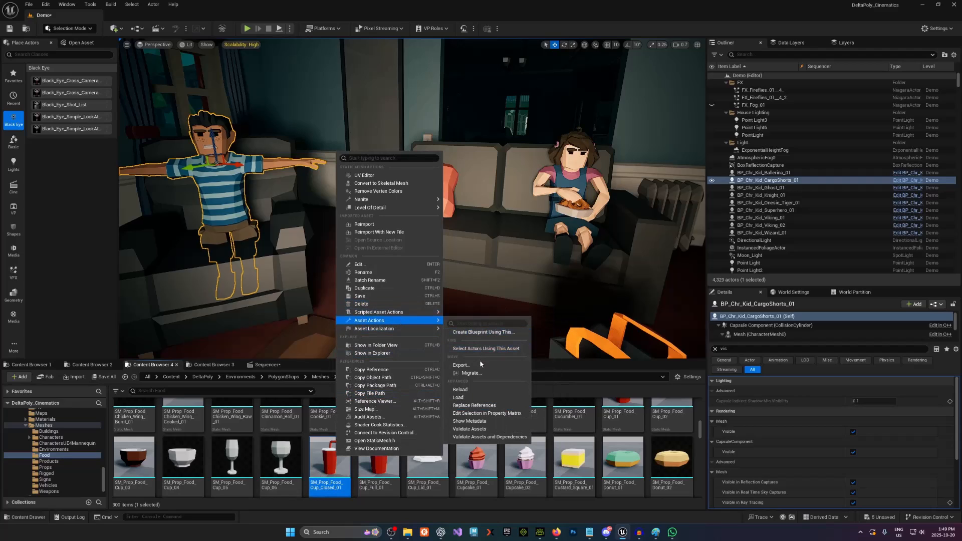
# Inspect the SM_Prop_Food_Cup_Full_01 mesh in its static mesh editor and close the editor
pyautogui.click(379, 458)
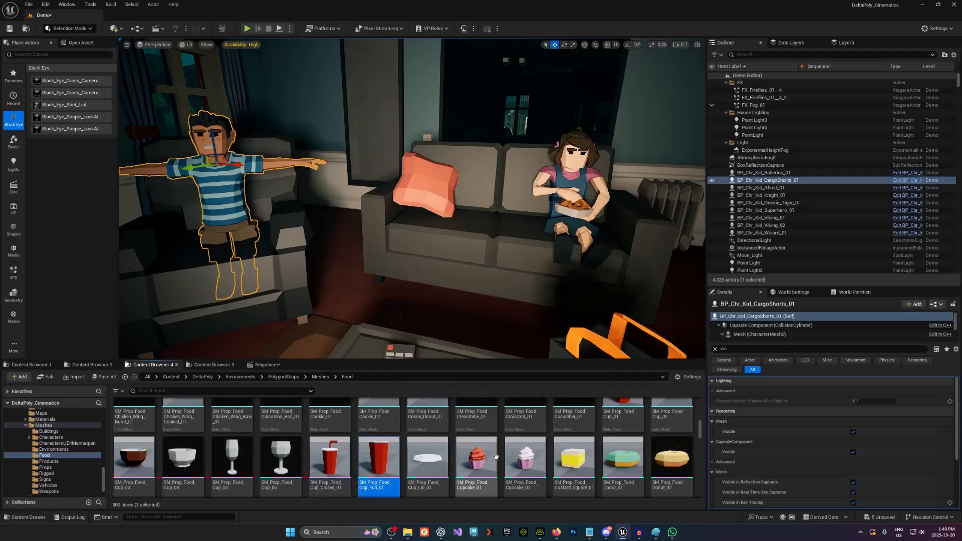
pyautogui.scroll(1, 639, 468)
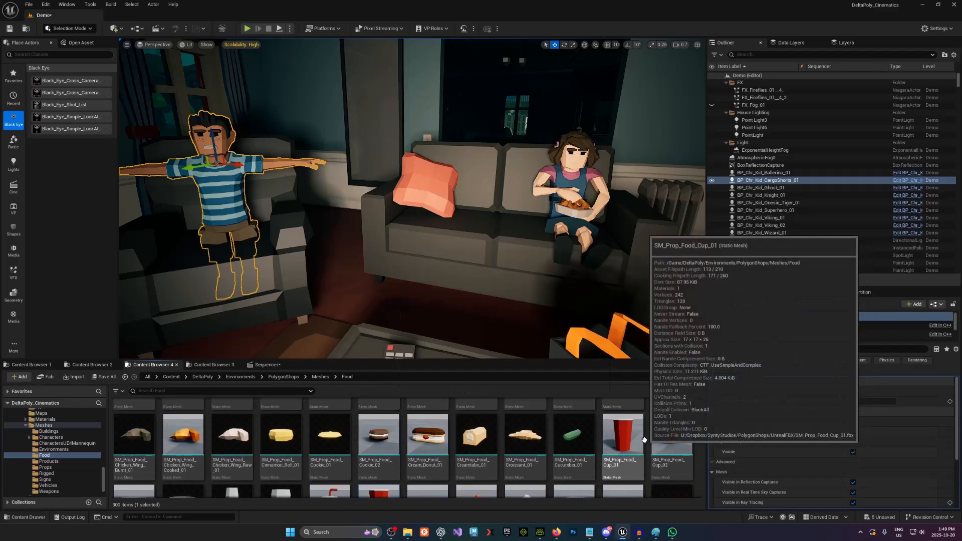
pyautogui.doubleClick(381, 483)
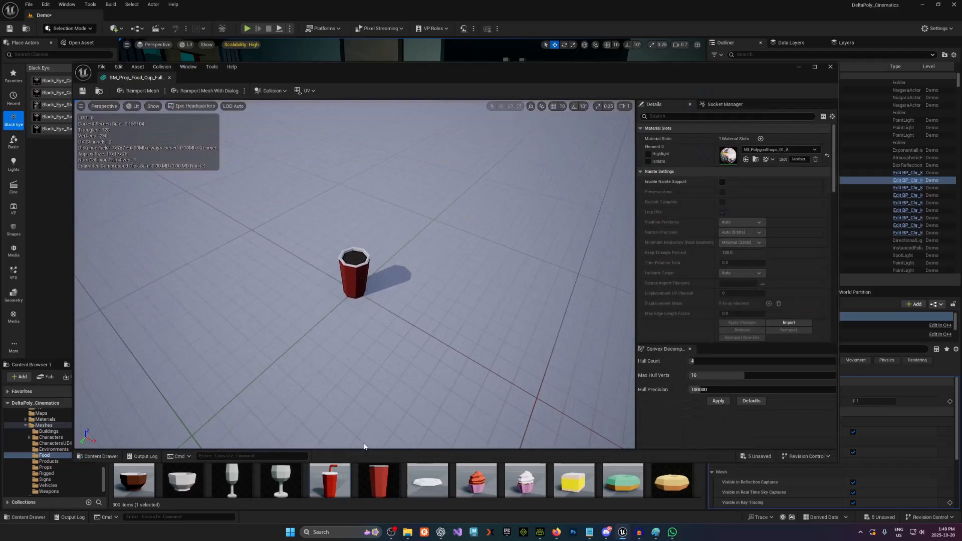
pyautogui.rightClick(338, 469)
pyautogui.click(484, 346)
pyautogui.click(830, 67)
# Export SM_Prop_Food_Cup_Closed_01 as an FBX 2013 file into the halloween_short assets folder
pyautogui.rightClick(339, 482)
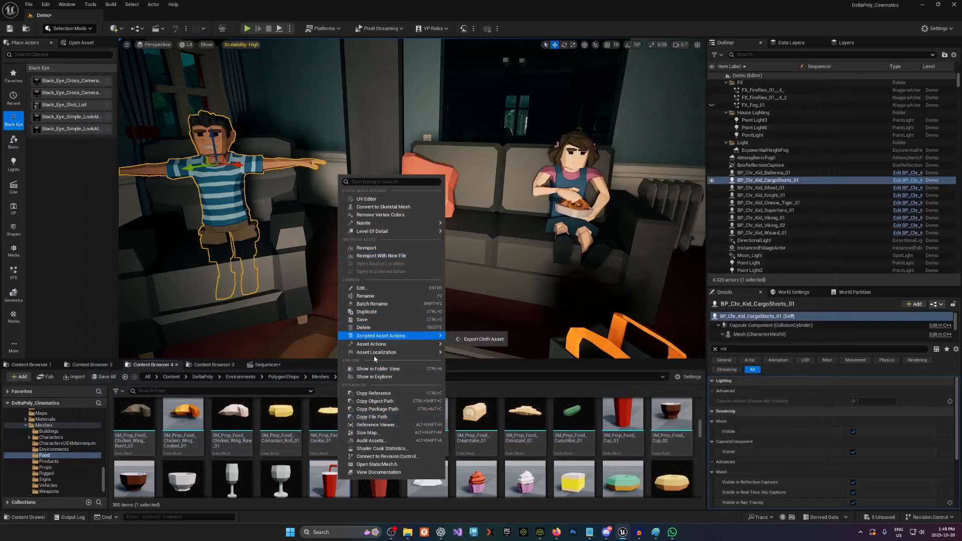
pyautogui.click(483, 392)
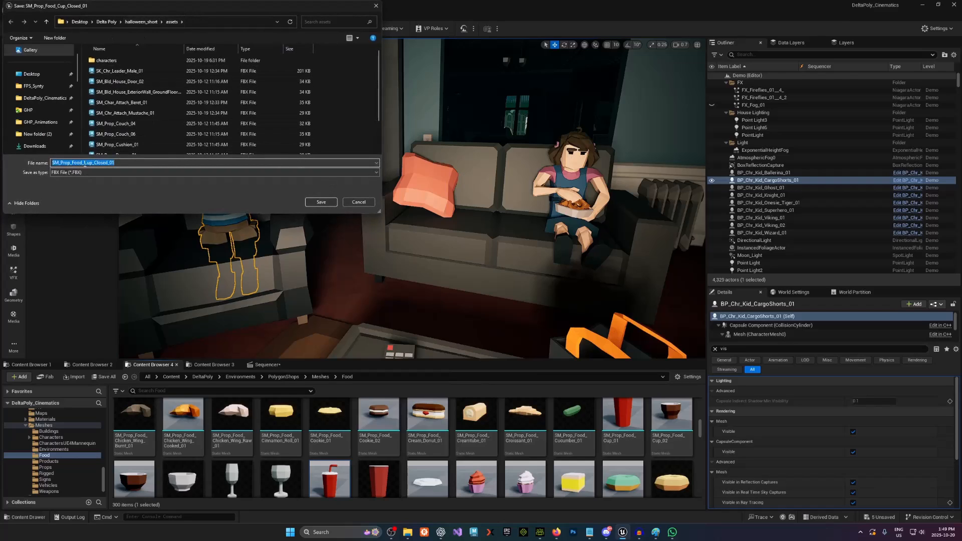
pyautogui.hotkey('alt', 'd')
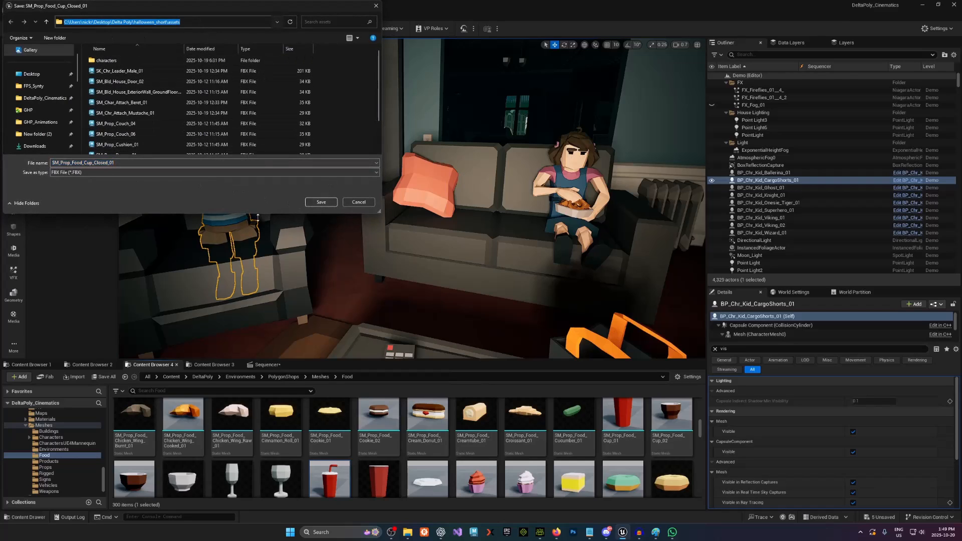
pyautogui.click(322, 203)
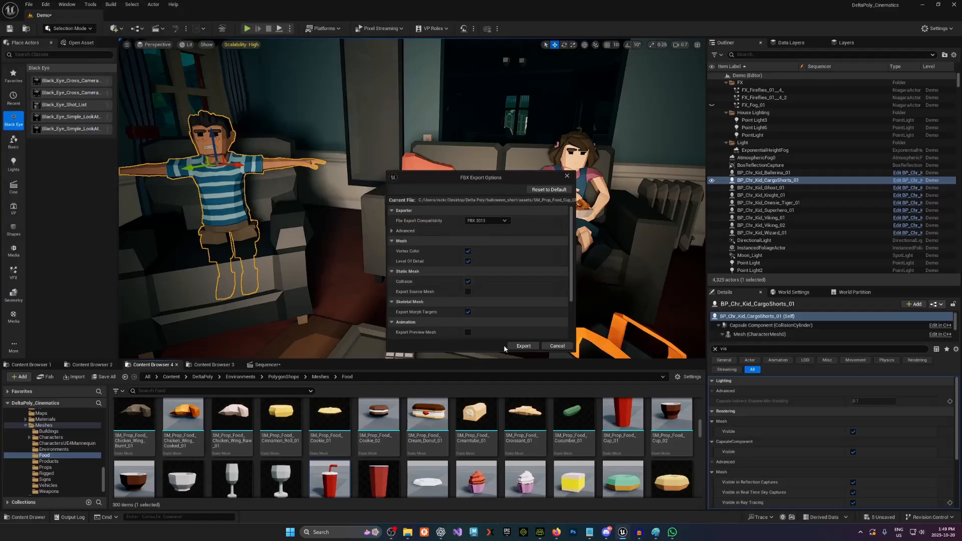
pyautogui.click(504, 346)
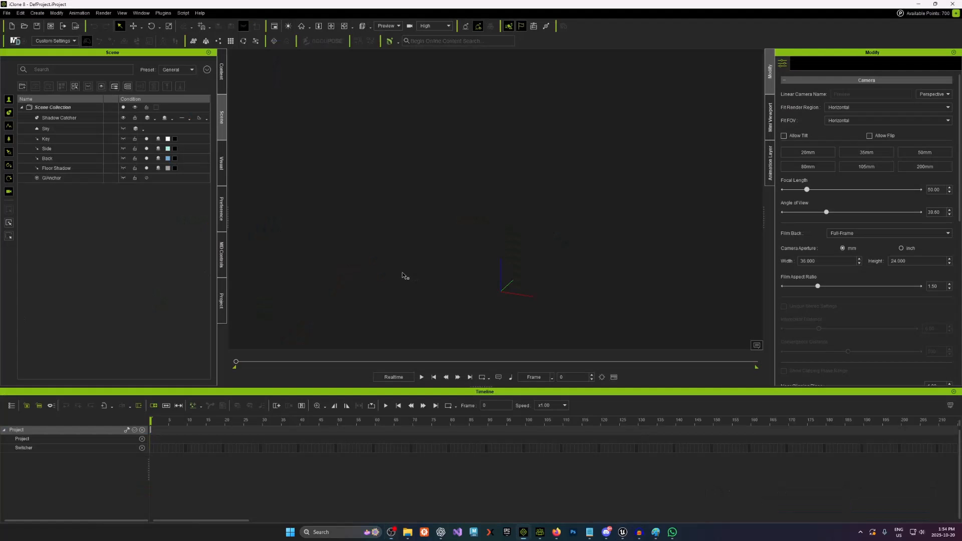
# Switch to iClone and open the recent project DP_HAL_003_House4
pyautogui.click(7, 13)
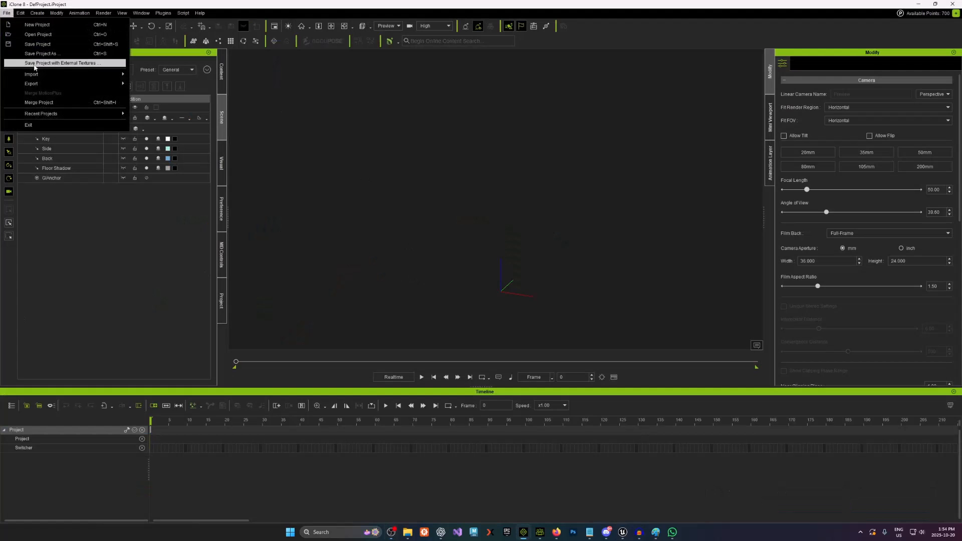
pyautogui.moveTo(41, 113)
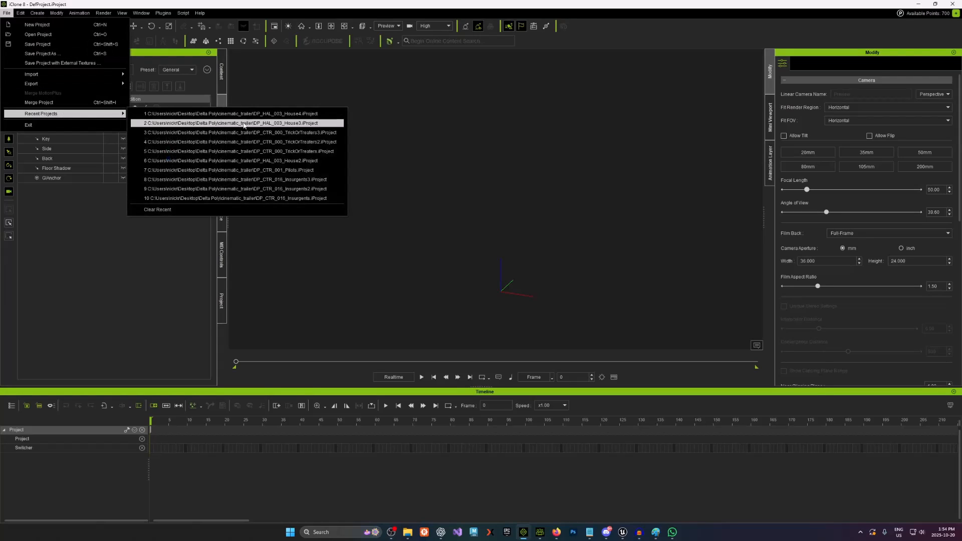
pyautogui.click(254, 115)
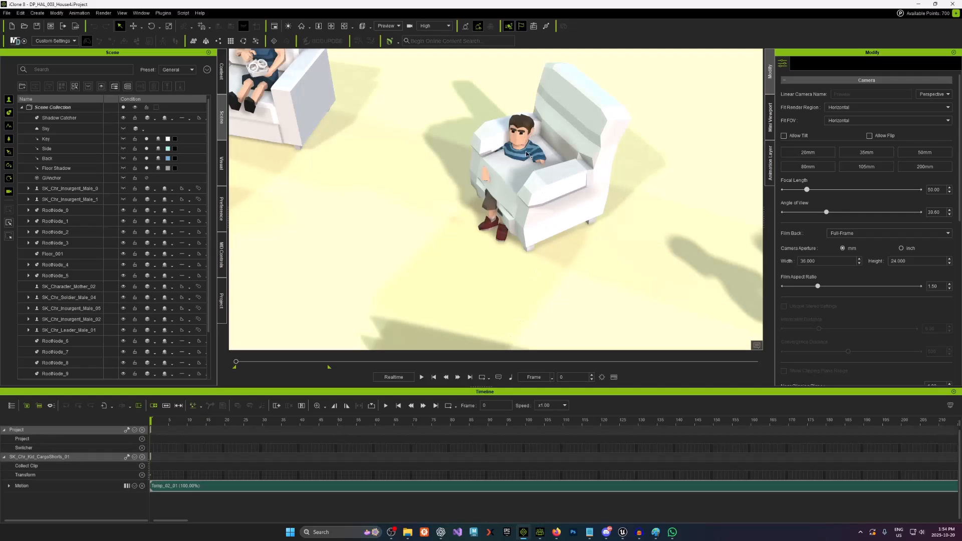
# Rotate the kid to about -38 degrees around Z and raise him to about Z 34 at the armchair's seat
pyautogui.click(527, 162)
pyautogui.press('w')
pyautogui.press('e')
pyautogui.moveTo(524, 264); pyautogui.dragTo(496, 268)
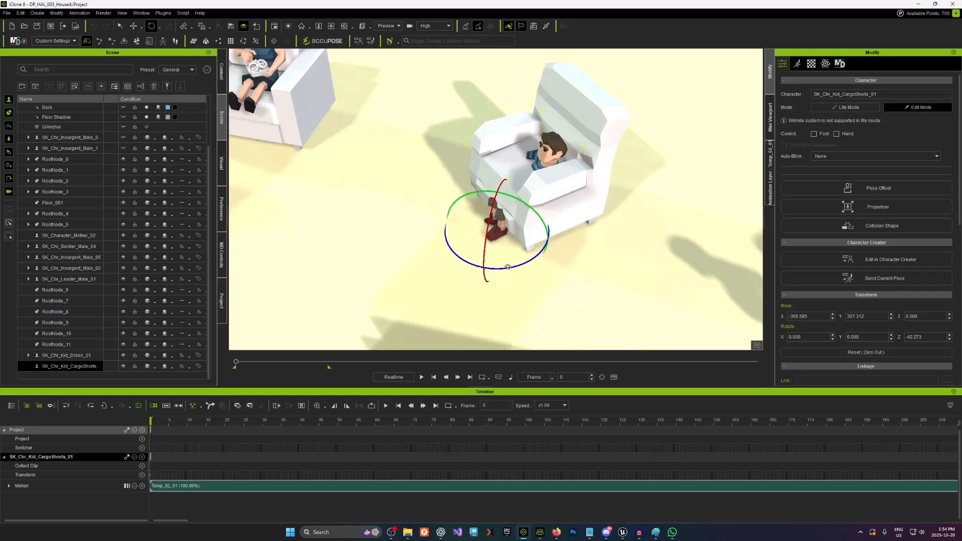
pyautogui.press('w')
pyautogui.moveTo(494, 203)
pyautogui.mouseDown()
pyautogui.moveTo(496, 168)
pyautogui.moveTo(497, 185)
pyautogui.mouseUp()
# Move the kid back and sideways into the armchair's seat, to about X -354, Y 325
pyautogui.scroll(3, 546, 165)
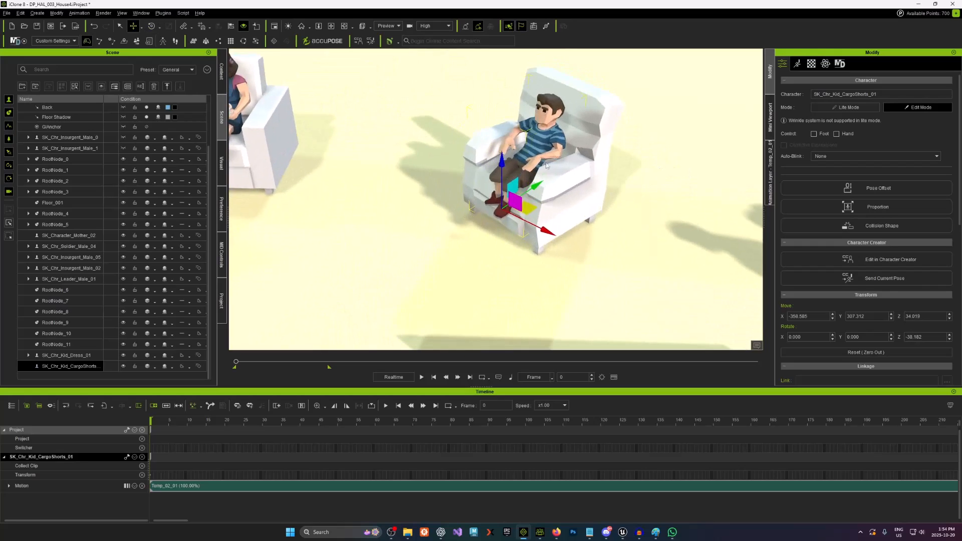
pyautogui.moveTo(545, 166); pyautogui.dragTo(650, 168, button='right')
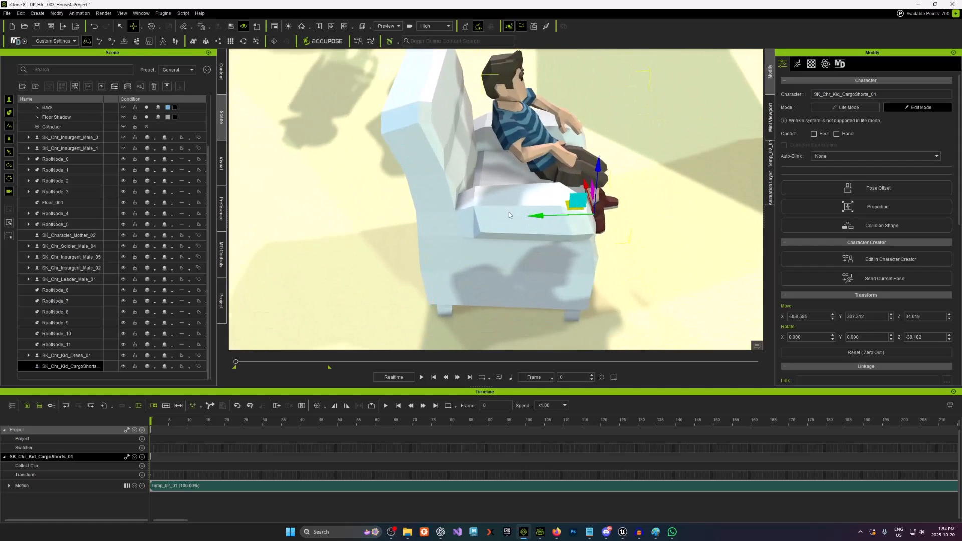
pyautogui.moveTo(539, 218); pyautogui.dragTo(511, 218)
pyautogui.moveTo(511, 218); pyautogui.dragTo(359, 156, button='right')
pyautogui.moveTo(529, 253); pyautogui.dragTo(514, 251)
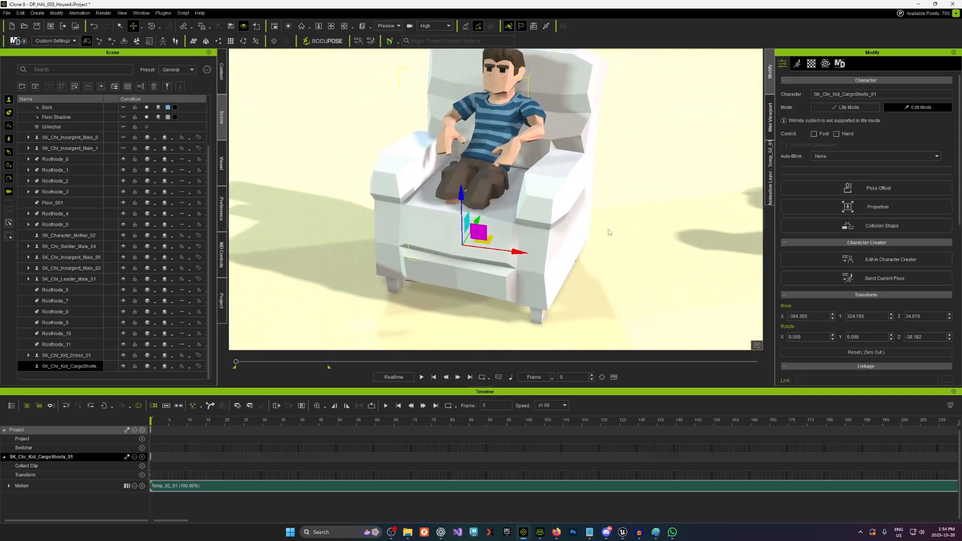
pyautogui.moveTo(300, 155); pyautogui.dragTo(429, 179, button='right')
pyautogui.scroll(-3, 430, 179)
pyautogui.moveTo(481, 221); pyautogui.dragTo(483, 220)
# Examine the kid's seated placement in the armchair from several angles
pyautogui.moveTo(484, 221); pyautogui.dragTo(603, 230, button='right')
pyautogui.scroll(-2, 603, 230)
pyautogui.moveTo(353, 177); pyautogui.dragTo(569, 143, button='middle')
pyautogui.scroll(-2, 569, 144)
pyautogui.moveTo(516, 202); pyautogui.dragTo(476, 188, button='right')
pyautogui.moveTo(656, 155); pyautogui.dragTo(461, 197, button='middle')
pyautogui.scroll(4, 466, 196)
pyautogui.moveTo(566, 180); pyautogui.dragTo(626, 140, button='right')
pyautogui.moveTo(636, 128); pyautogui.dragTo(539, 165, button='middle')
pyautogui.moveTo(539, 166); pyautogui.dragTo(487, 158, button='right')
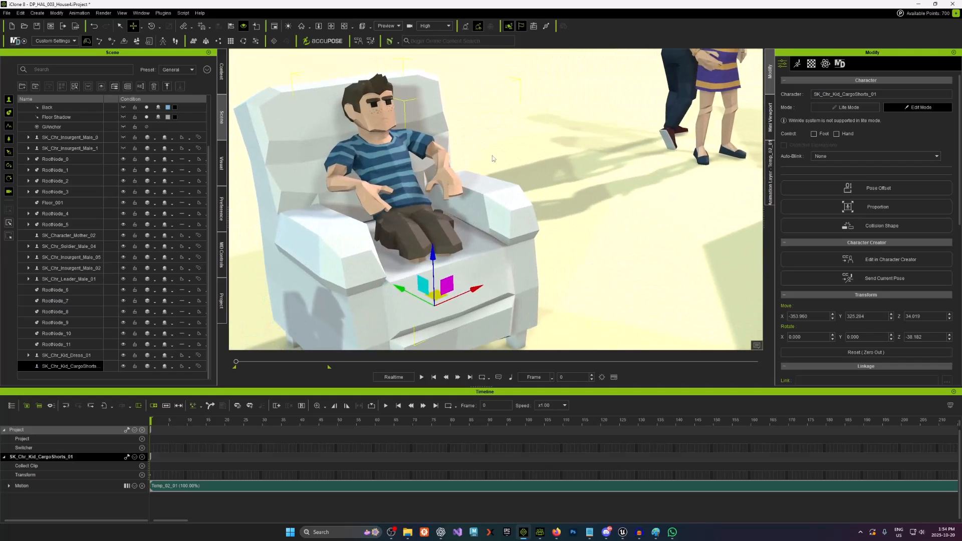
# Open Edit Motion Layer for the kid and place its window clear of him, with his legs in view
pyautogui.click(796, 64)
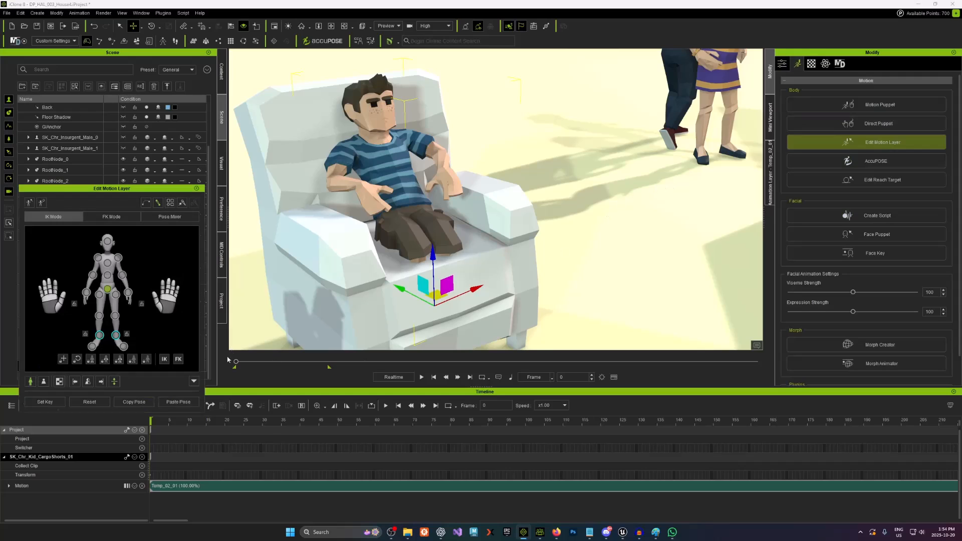
pyautogui.moveTo(128, 188); pyautogui.dragTo(644, 81)
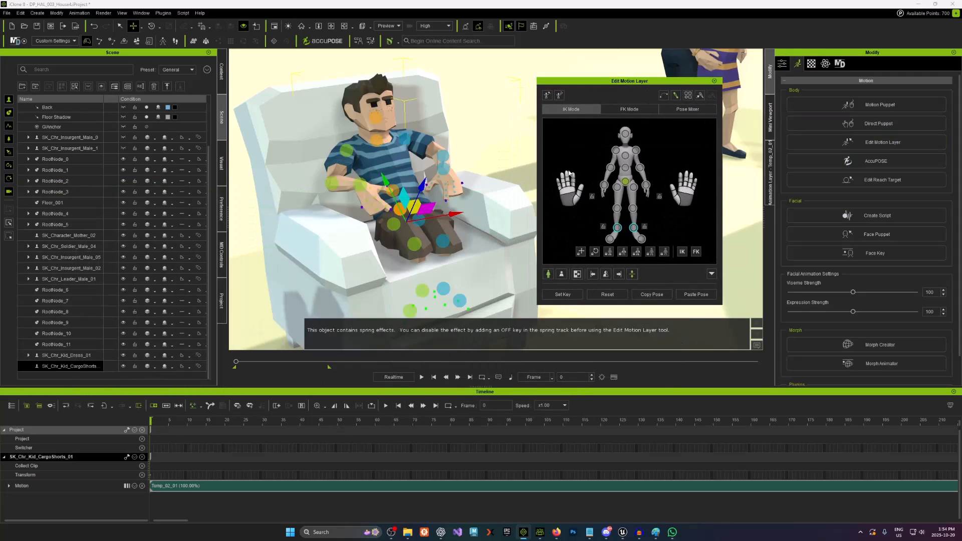
pyautogui.moveTo(426, 266); pyautogui.dragTo(336, 246, button='right')
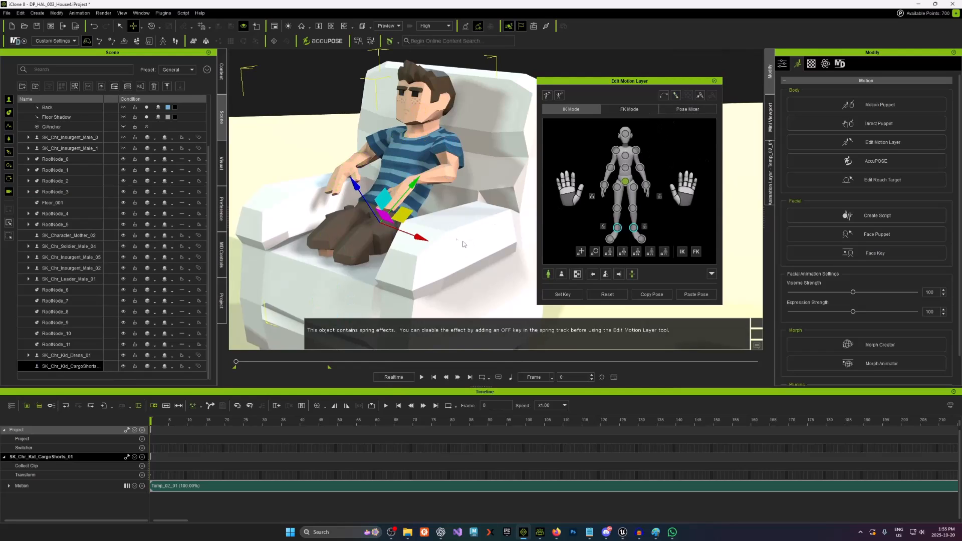
pyautogui.moveTo(468, 242); pyautogui.dragTo(436, 239, button='right')
pyautogui.moveTo(437, 250); pyautogui.dragTo(436, 217, button='middle')
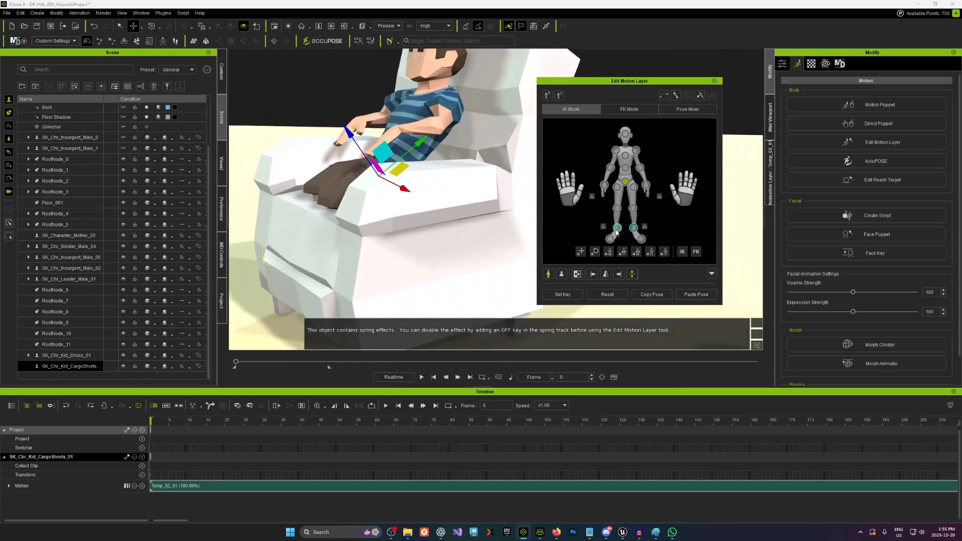
# Try repositioning the kid's right foot at the front of the armchair's seat in IK mode, and undo the last change
pyautogui.press('e')
pyautogui.press('e')
pyautogui.press('w')
pyautogui.press('w')
pyautogui.press('e')
pyautogui.press('w')
pyautogui.press('w')
pyautogui.press('w')
pyautogui.press('w')
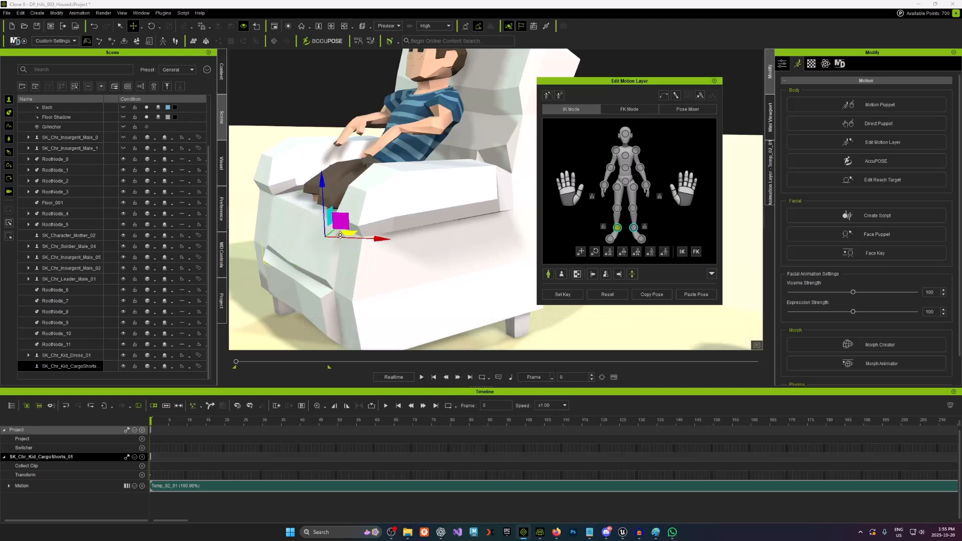
pyautogui.moveTo(308, 194); pyautogui.dragTo(300, 261)
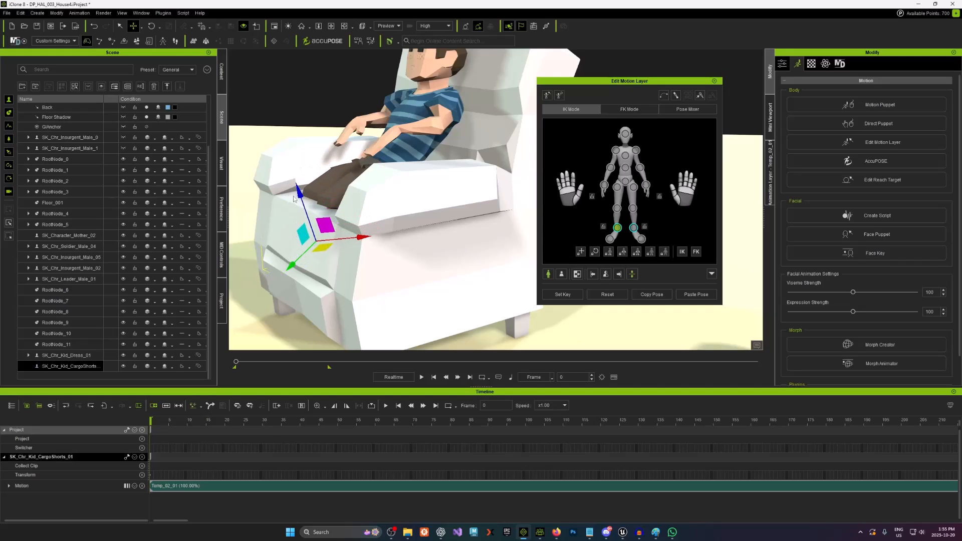
pyautogui.moveTo(304, 181); pyautogui.dragTo(652, 239, button='right')
pyautogui.hotkey('ctrl', 'z')
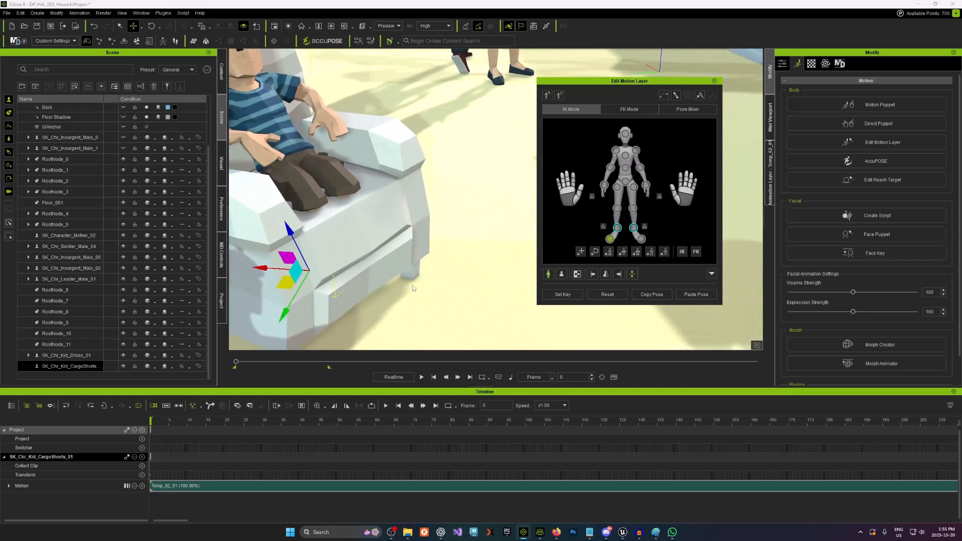
# Raise the kid's right foot out of the seat cushion and bring it inward over the seat's front edge
pyautogui.scroll(-5, 330, 274)
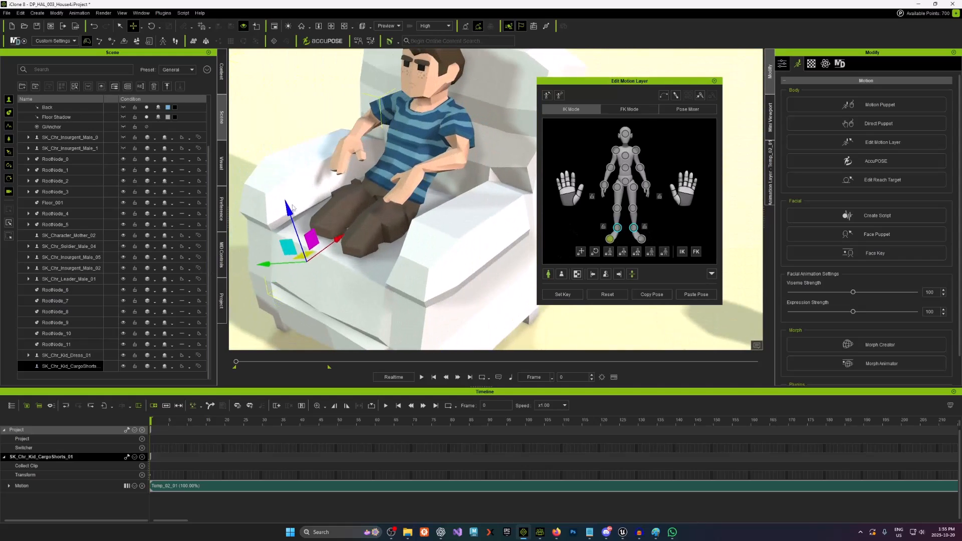
pyautogui.moveTo(272, 163); pyautogui.dragTo(266, 141)
pyautogui.moveTo(408, 240); pyautogui.dragTo(539, 326, button='right')
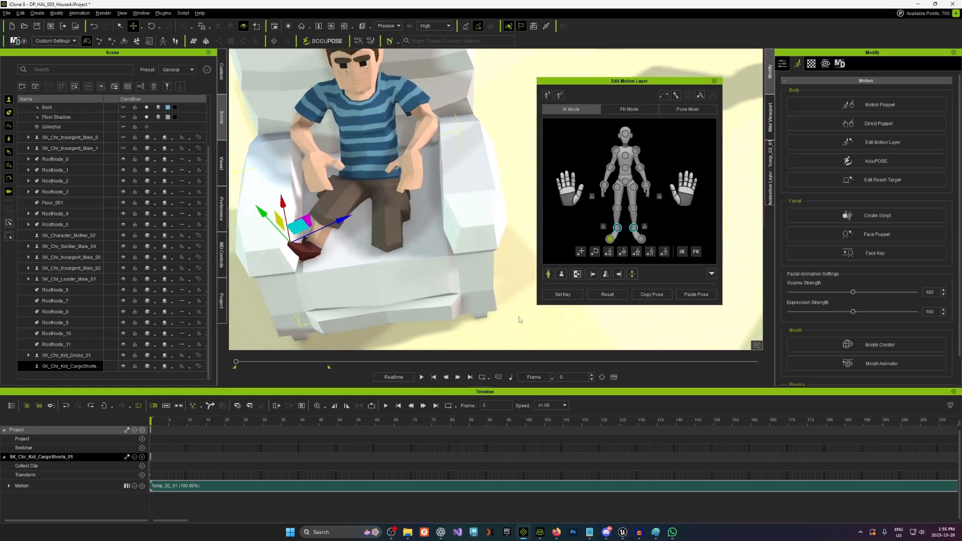
pyautogui.press('e')
pyautogui.press('w')
pyautogui.press('w')
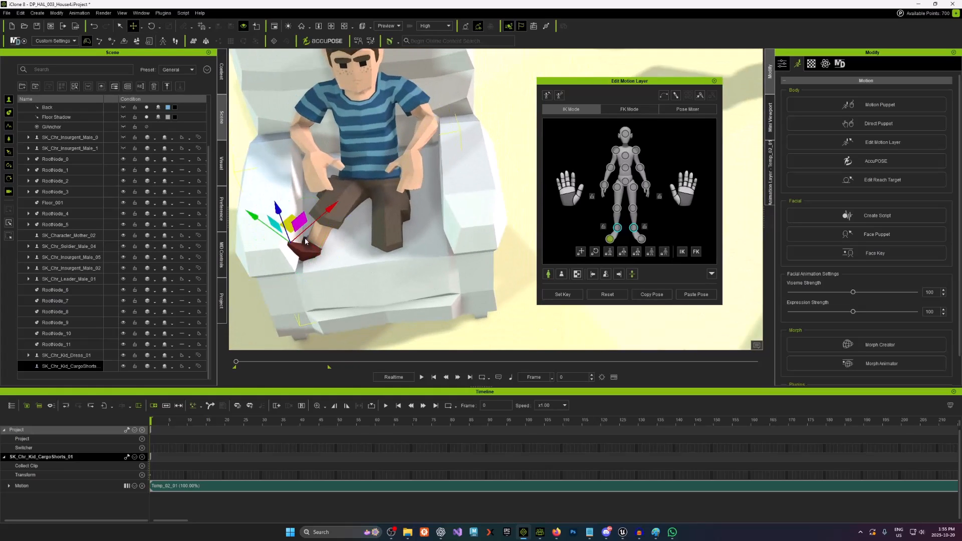
pyautogui.moveTo(259, 219); pyautogui.dragTo(326, 268)
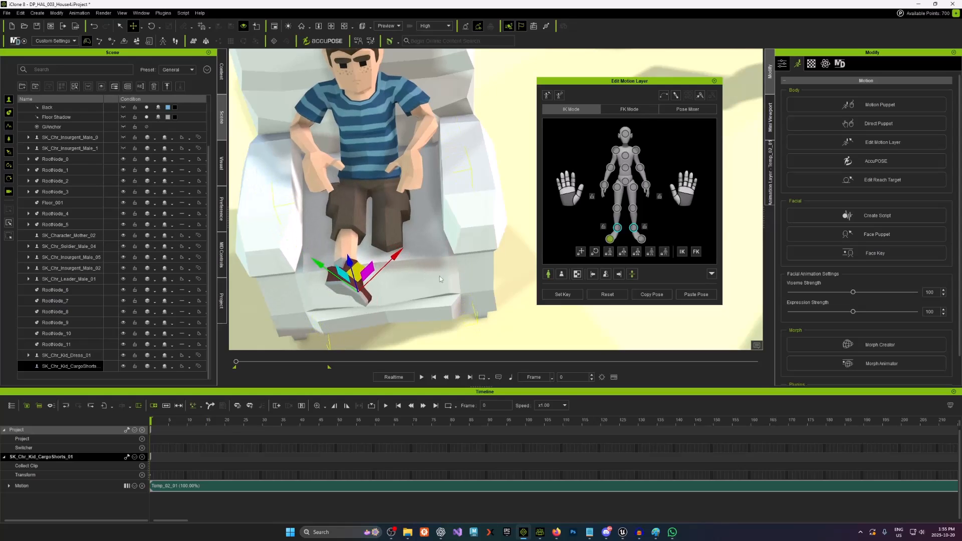
# Rotate and shift the kid's right foot so it rests on the seat's front edge with the toes up
pyautogui.press('e')
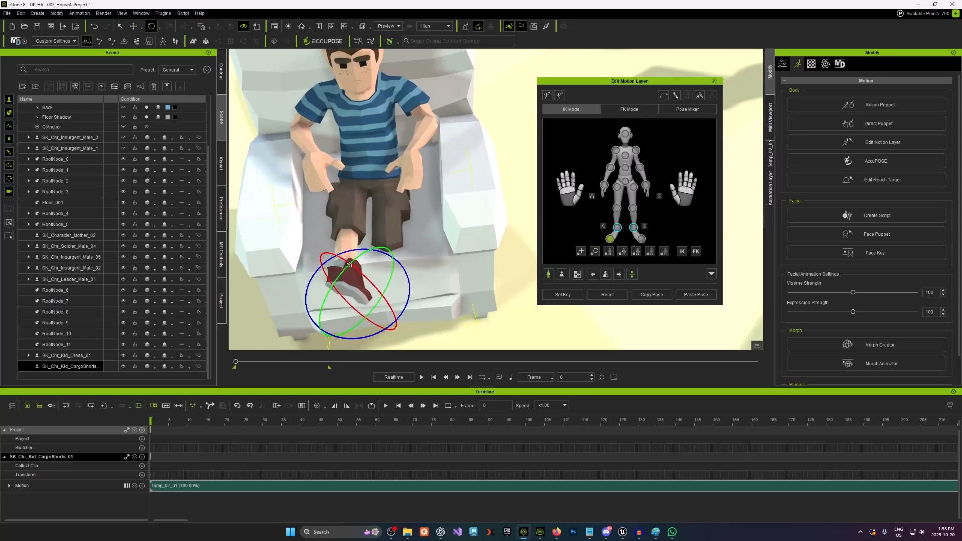
pyautogui.moveTo(352, 287); pyautogui.dragTo(334, 276)
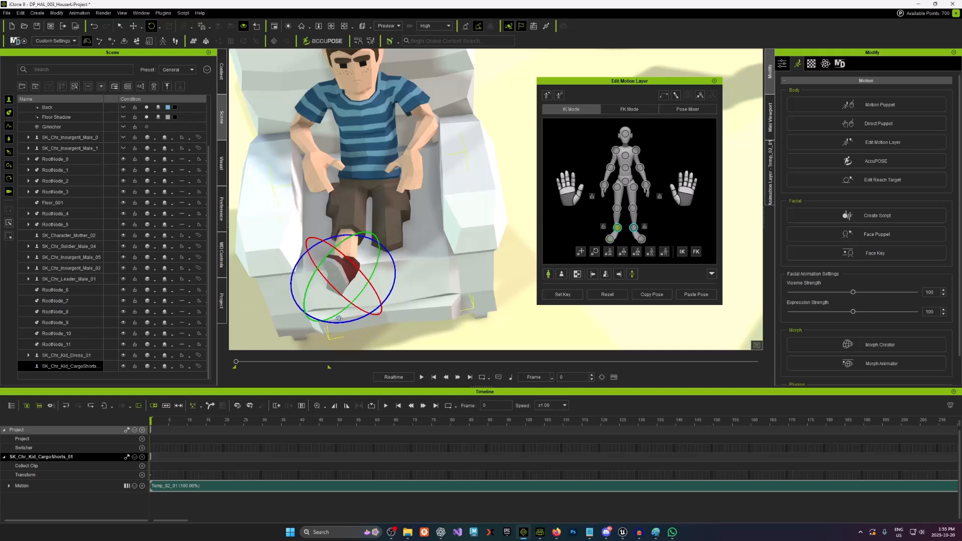
pyautogui.moveTo(355, 324); pyautogui.dragTo(371, 265, button='right')
pyautogui.press('w')
pyautogui.moveTo(339, 221); pyautogui.dragTo(340, 242)
pyautogui.moveTo(384, 299); pyautogui.dragTo(398, 282, button='right')
pyautogui.press('e')
pyautogui.press('w')
pyautogui.press('e')
pyautogui.moveTo(367, 263); pyautogui.dragTo(359, 262)
pyautogui.moveTo(465, 303); pyautogui.dragTo(187, 173, button='right')
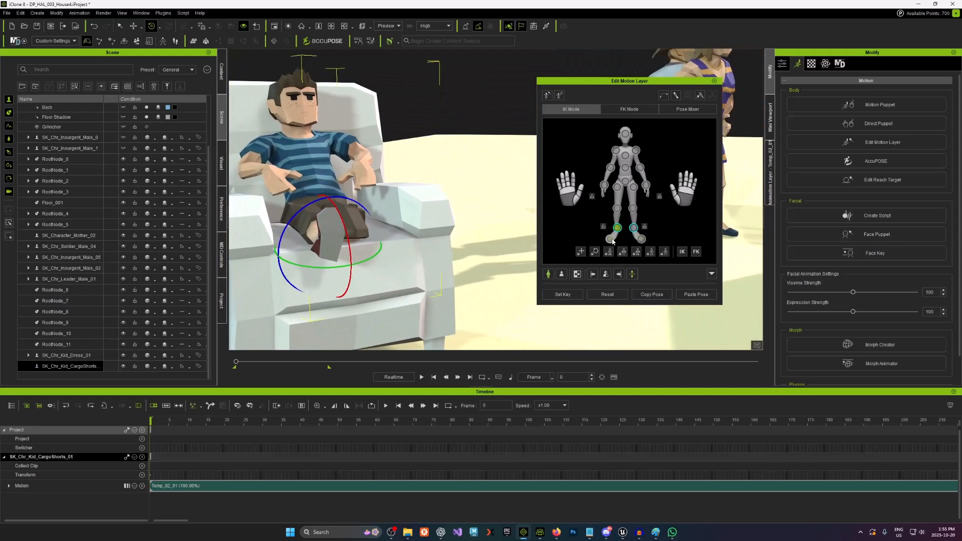
# Adjust the rotation of the kid's right toe and ankle so the sole faces forward in line with the leg
pyautogui.click(312, 202)
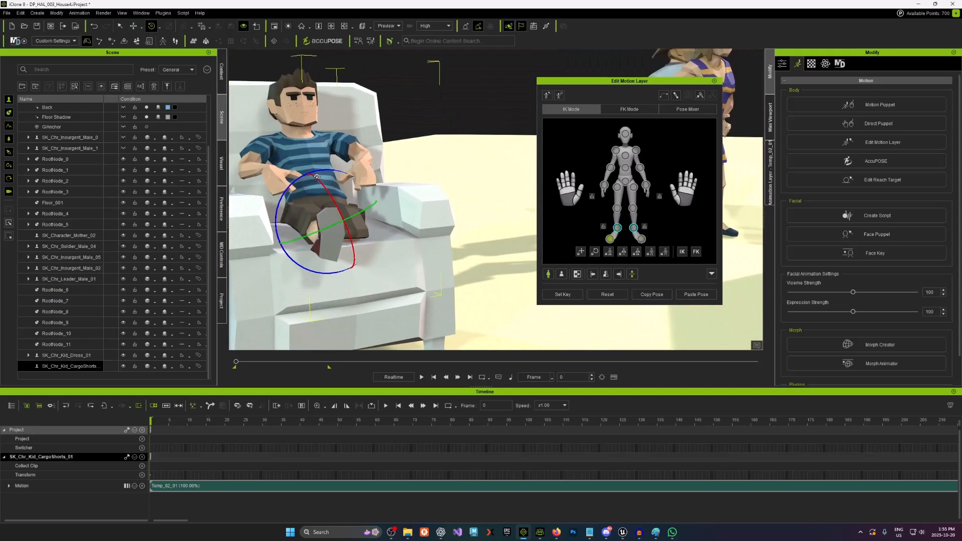
pyautogui.moveTo(315, 177); pyautogui.dragTo(288, 225, button='right')
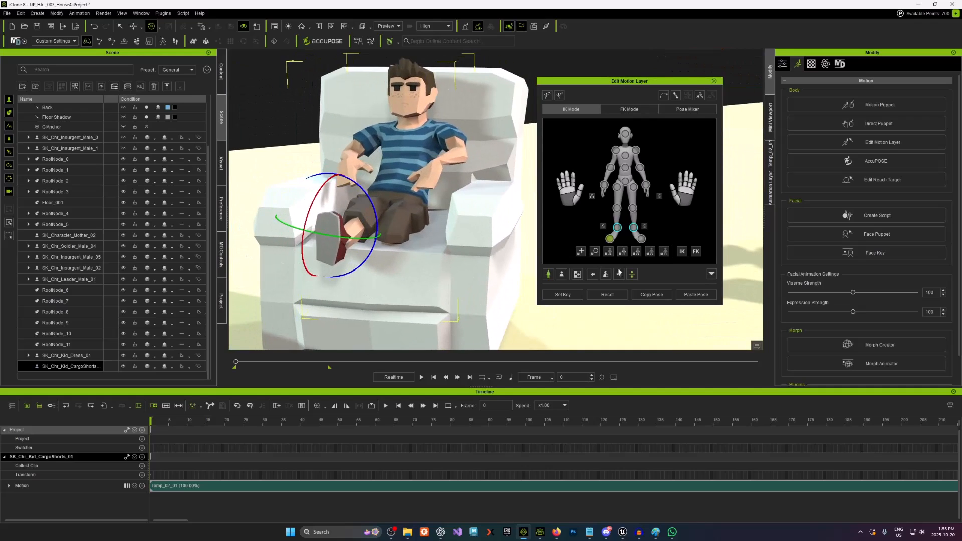
pyautogui.click(617, 229)
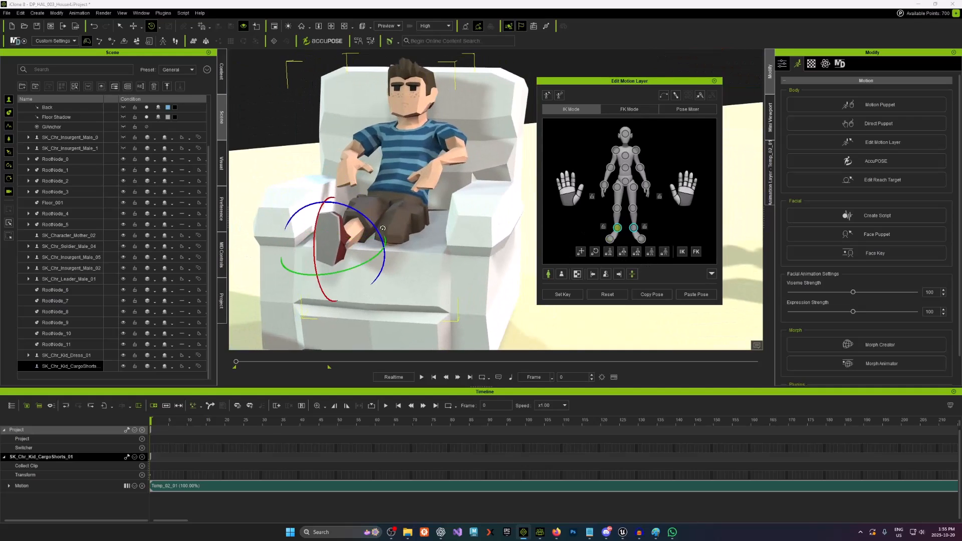
pyautogui.moveTo(362, 218); pyautogui.dragTo(362, 219)
pyautogui.moveTo(358, 218); pyautogui.dragTo(368, 272, button='right')
pyautogui.moveTo(368, 272); pyautogui.dragTo(376, 272)
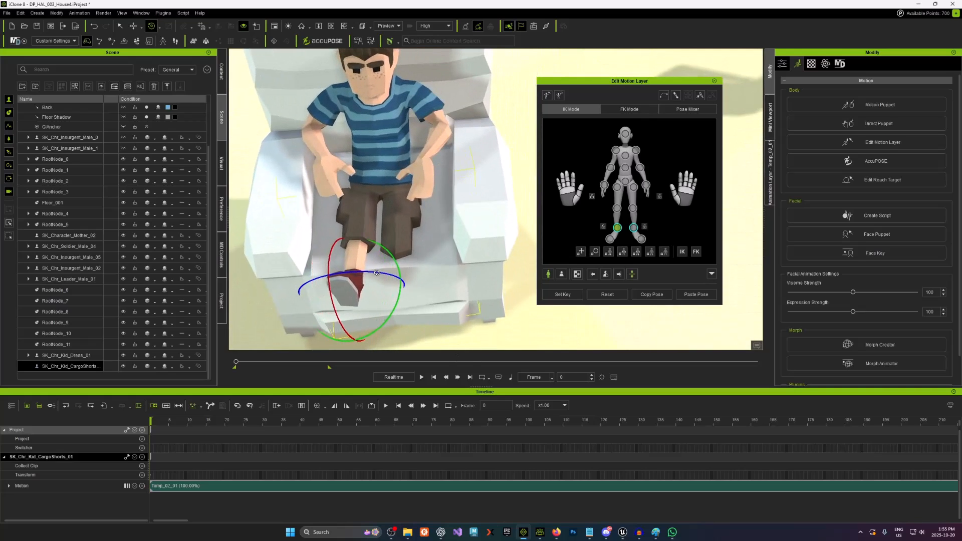
pyautogui.moveTo(422, 237); pyautogui.dragTo(364, 226, button='right')
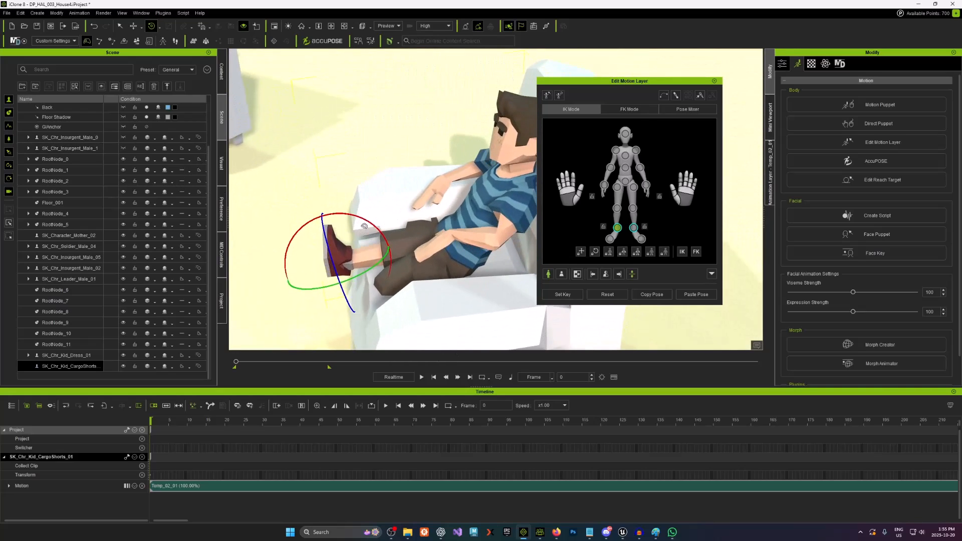
pyautogui.moveTo(350, 219); pyautogui.dragTo(352, 218)
pyautogui.moveTo(449, 279); pyautogui.dragTo(550, 262, button='right')
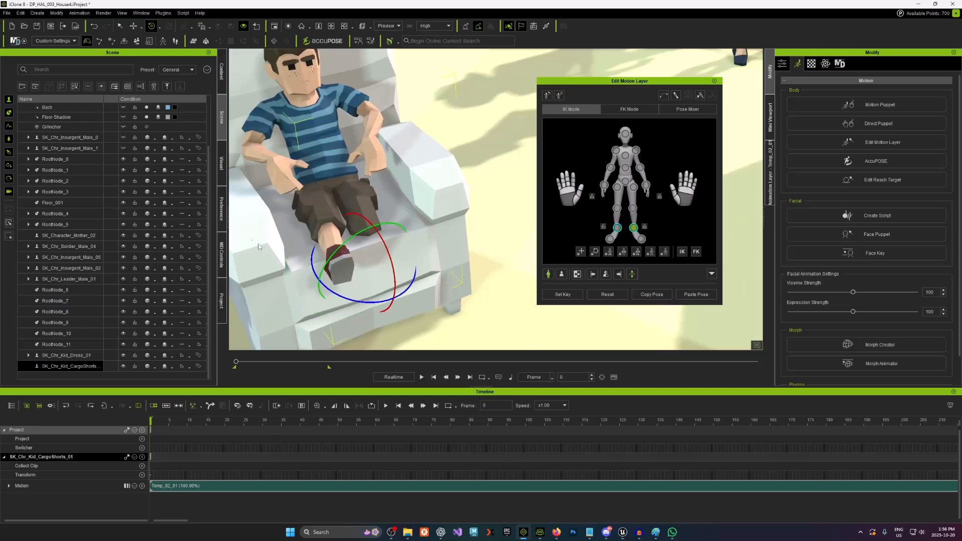
# Move the kid's left foot forward past the seat's front edge and raise it slightly beside the right foot
pyautogui.moveTo(373, 245); pyautogui.dragTo(328, 255, button='right')
pyautogui.press('w')
pyautogui.moveTo(354, 220); pyautogui.dragTo(347, 192)
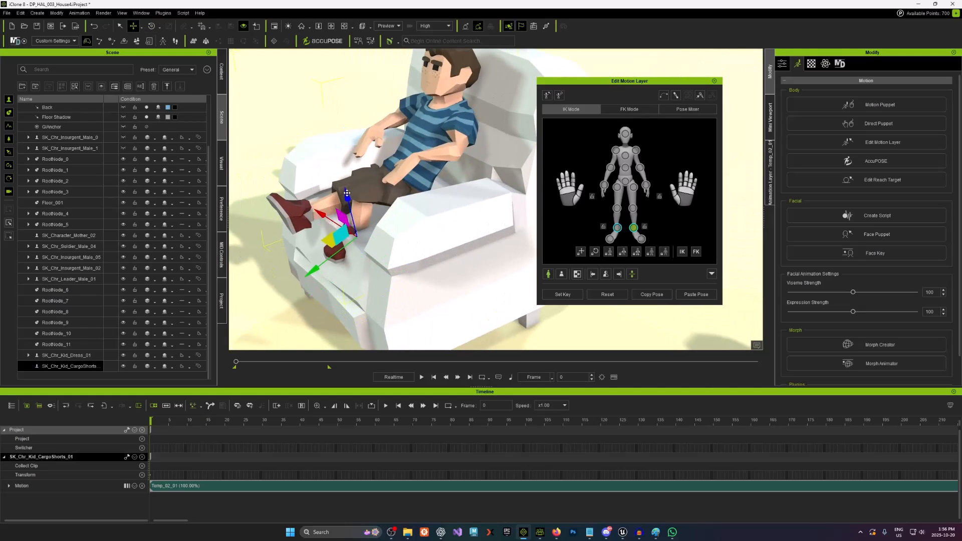
pyautogui.moveTo(314, 270); pyautogui.dragTo(259, 275)
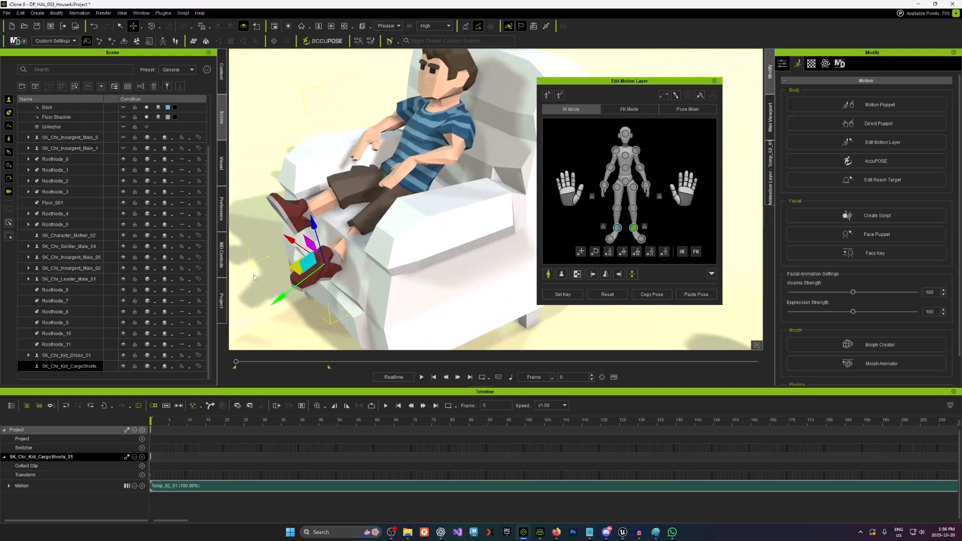
pyautogui.moveTo(313, 232); pyautogui.dragTo(310, 224)
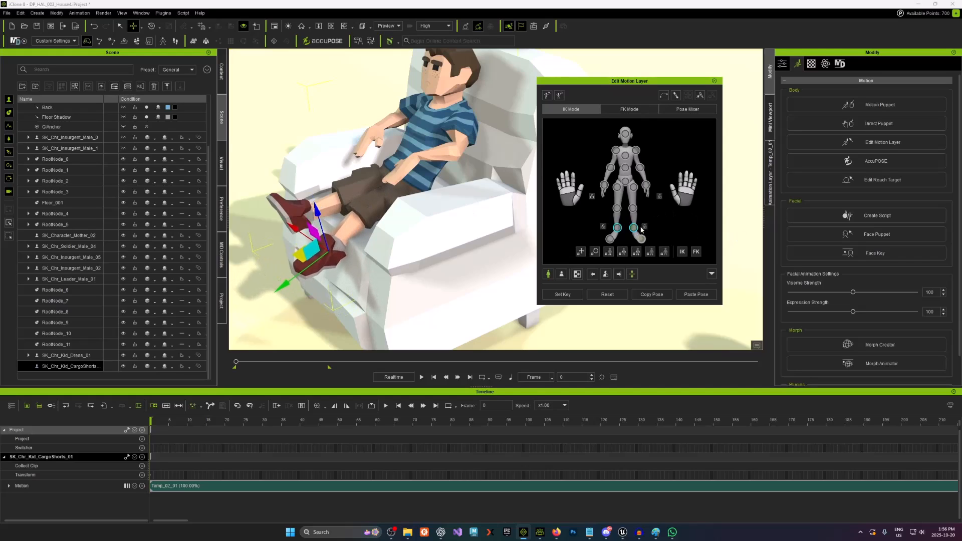
# Rotate the kid's left foot until its toes point up like the right foot's
pyautogui.press('e')
pyautogui.moveTo(306, 225); pyautogui.dragTo(310, 220)
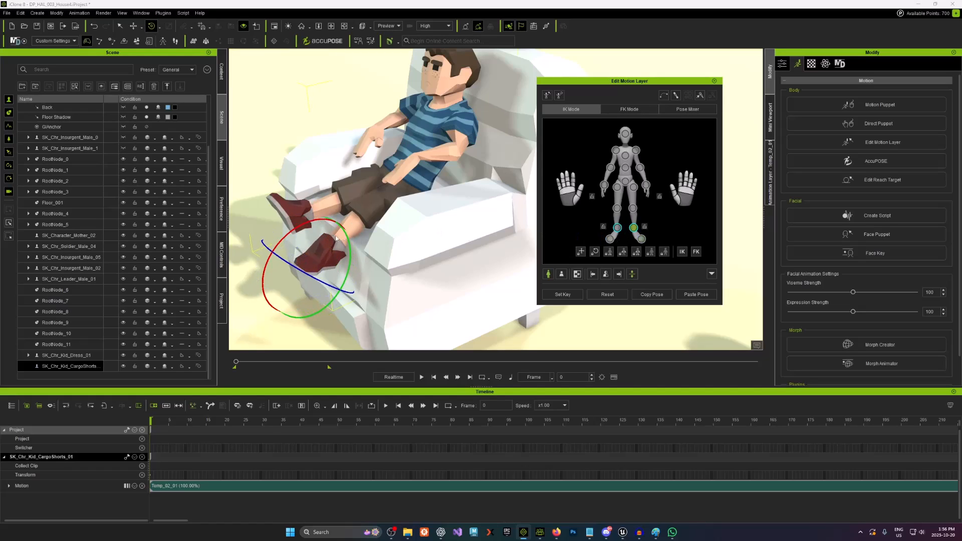
pyautogui.moveTo(302, 229); pyautogui.dragTo(324, 208)
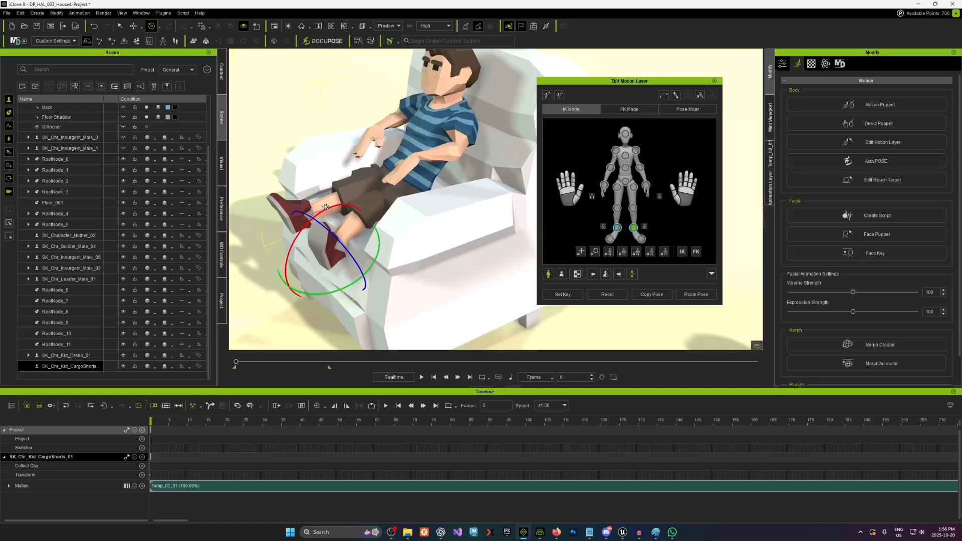
pyautogui.keyDown('alt'); pyautogui.moveTo(443, 250); pyautogui.dragTo(371, 168); pyautogui.keyUp('alt')
# Nudge the kid's left foot along the leg to set its distance from the seat's front edge
pyautogui.press('w')
pyautogui.press('e')
pyautogui.press('w')
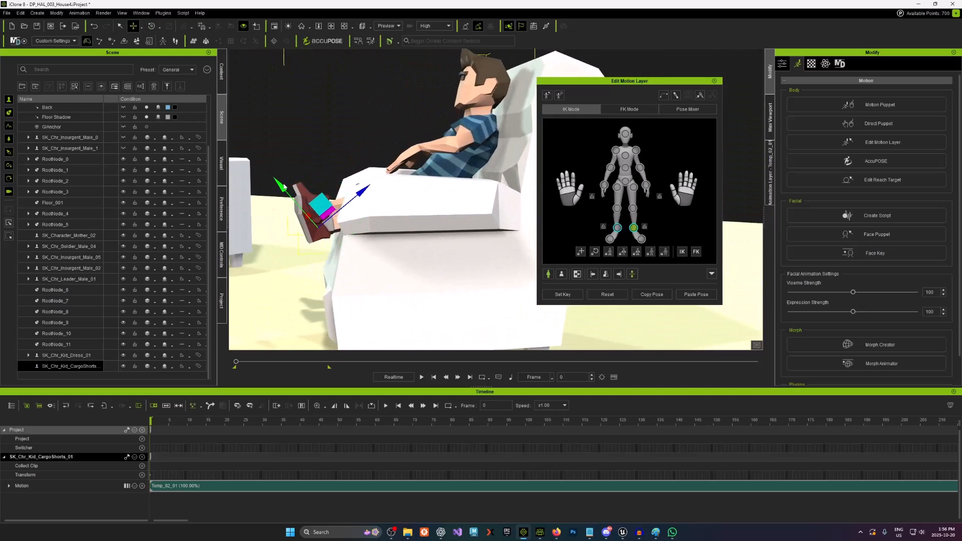
pyautogui.keyDown('alt'); pyautogui.moveTo(344, 253); pyautogui.dragTo(360, 245); pyautogui.keyUp('alt')
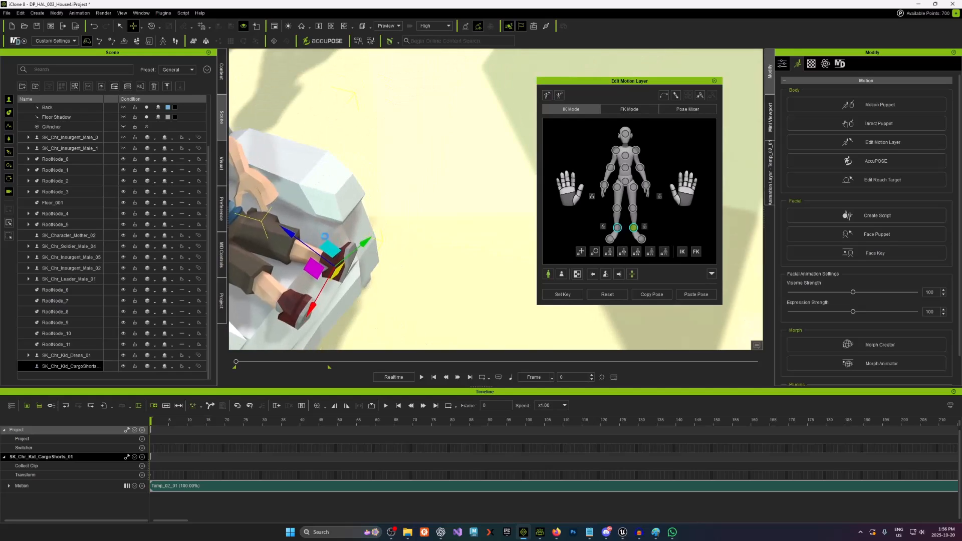
pyautogui.moveTo(287, 229); pyautogui.dragTo(280, 229)
pyautogui.keyDown('alt'); pyautogui.moveTo(387, 262); pyautogui.dragTo(285, 221); pyautogui.keyUp('alt')
pyautogui.scroll(-3, 423, 222)
pyautogui.scroll(4, 371, 236)
pyautogui.keyDown('alt'); pyautogui.moveTo(371, 235); pyautogui.dragTo(443, 236); pyautogui.keyUp('alt')
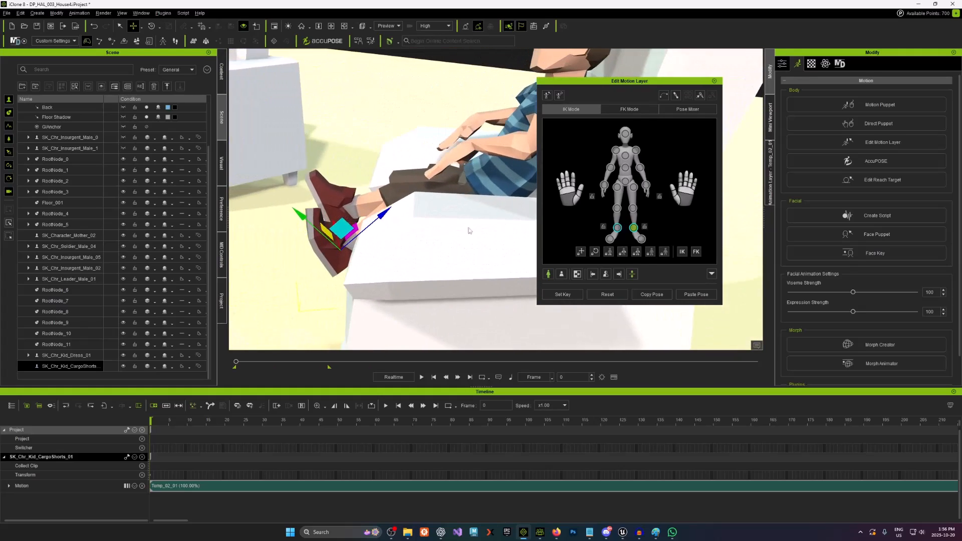
# Select the left toe for rotation and check both feet's pose on the armchair from the side and front
pyautogui.press('e')
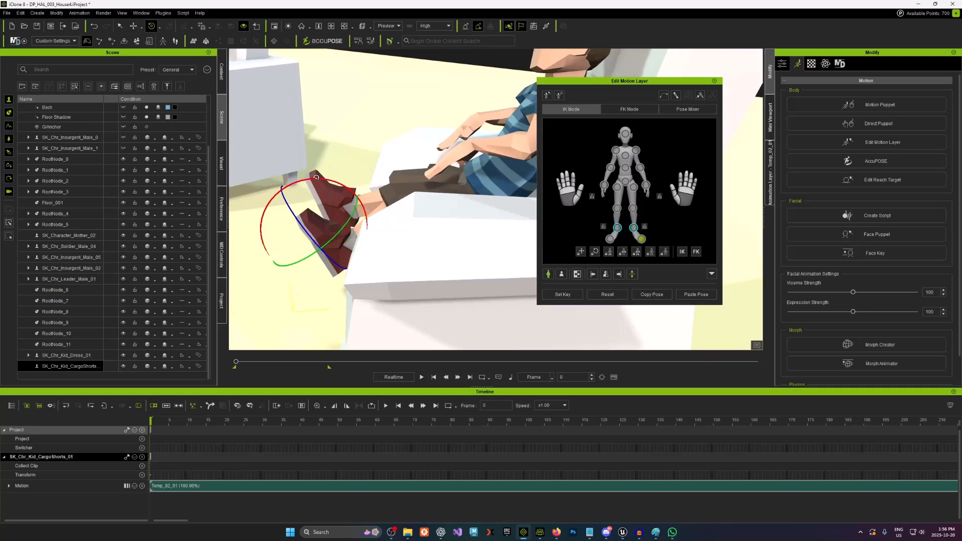
pyautogui.keyDown('alt'); pyautogui.moveTo(378, 208); pyautogui.dragTo(408, 145); pyautogui.keyUp('alt')
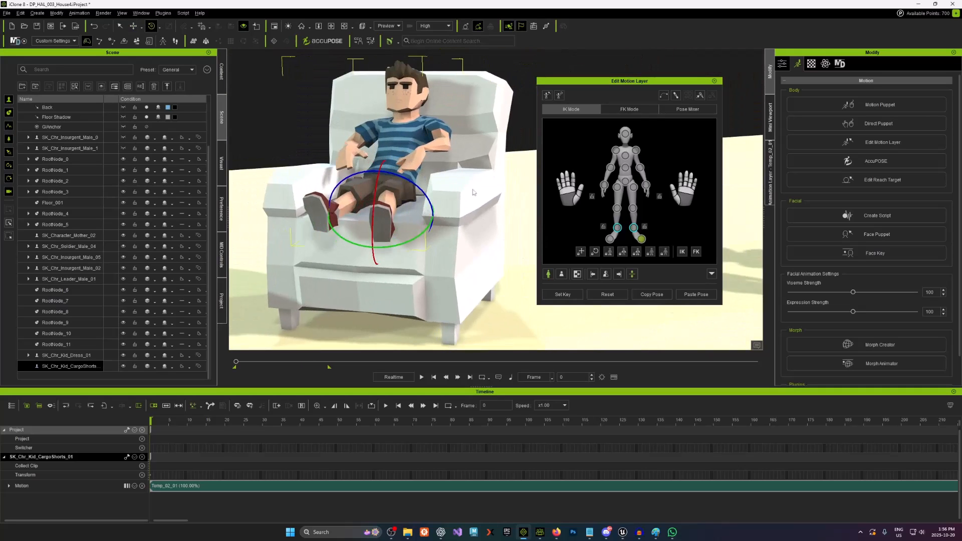
pyautogui.keyDown('alt'); pyautogui.moveTo(408, 145); pyautogui.dragTo(413, 214, button='middle'); pyautogui.keyUp('alt')
pyautogui.keyDown('alt'); pyautogui.moveTo(413, 214); pyautogui.dragTo(426, 214); pyautogui.keyUp('alt')
pyautogui.keyDown('alt'); pyautogui.moveTo(426, 214); pyautogui.dragTo(414, 176, button='middle'); pyautogui.keyUp('alt')
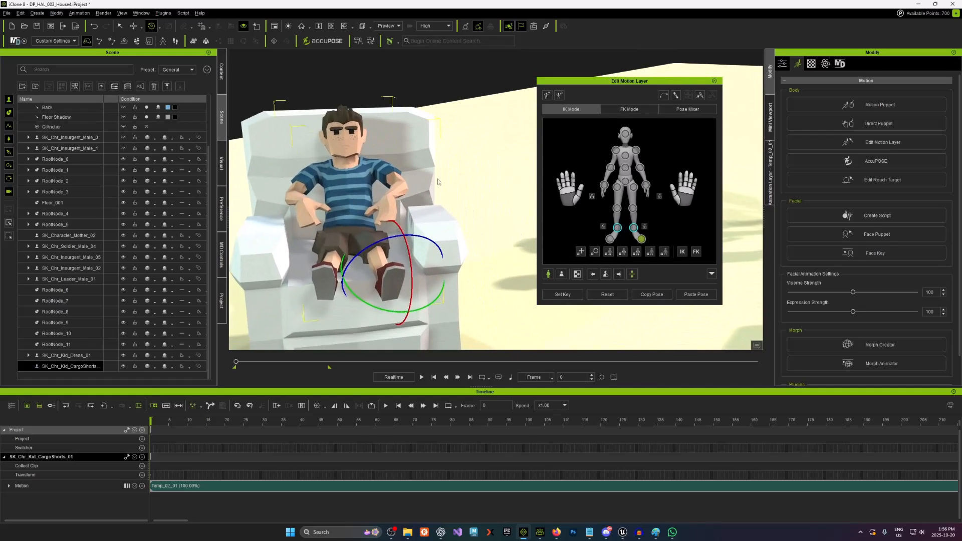
pyautogui.keyDown('alt'); pyautogui.moveTo(436, 178); pyautogui.dragTo(431, 199); pyautogui.keyUp('alt')
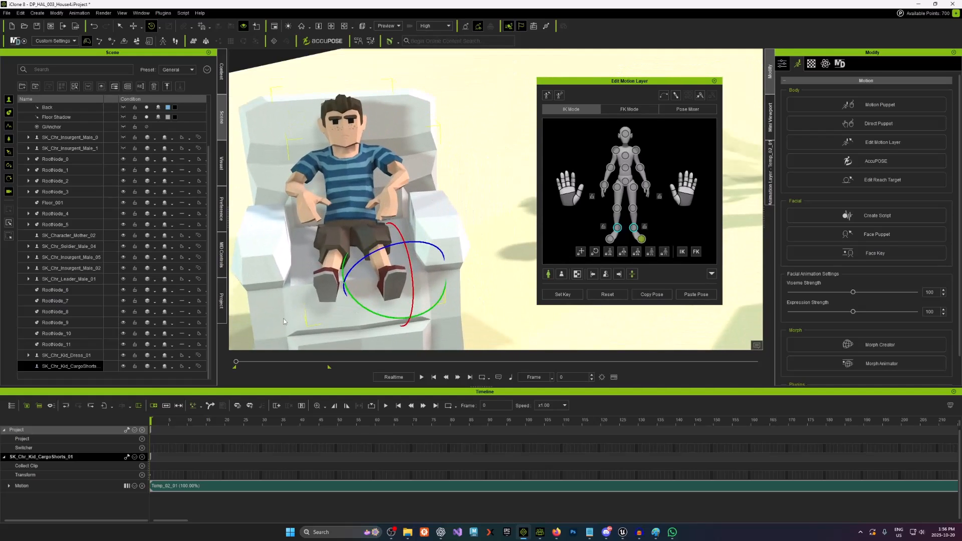
# Scrub to about frame 95 and play the kid's motion to review the seated pose
pyautogui.moveTo(154, 422); pyautogui.dragTo(521, 431)
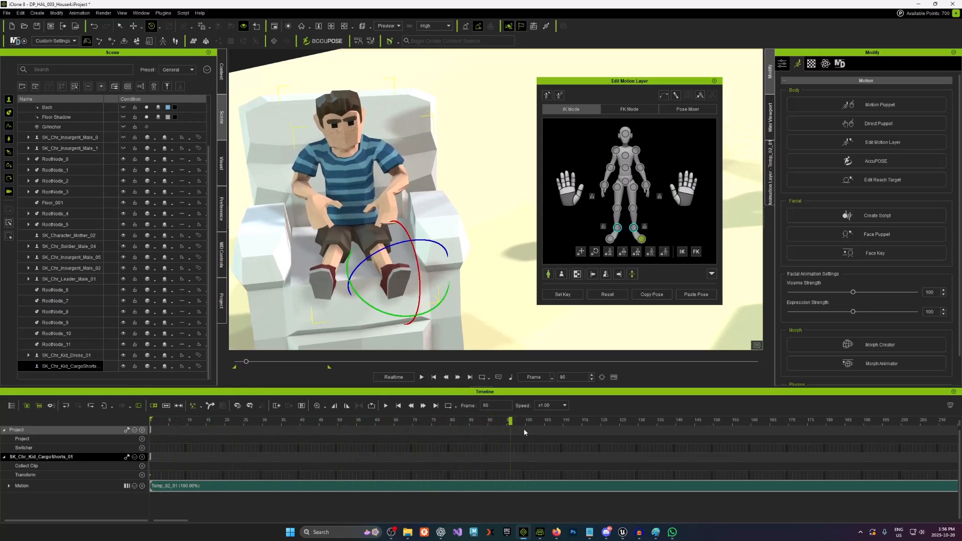
pyautogui.press('space')
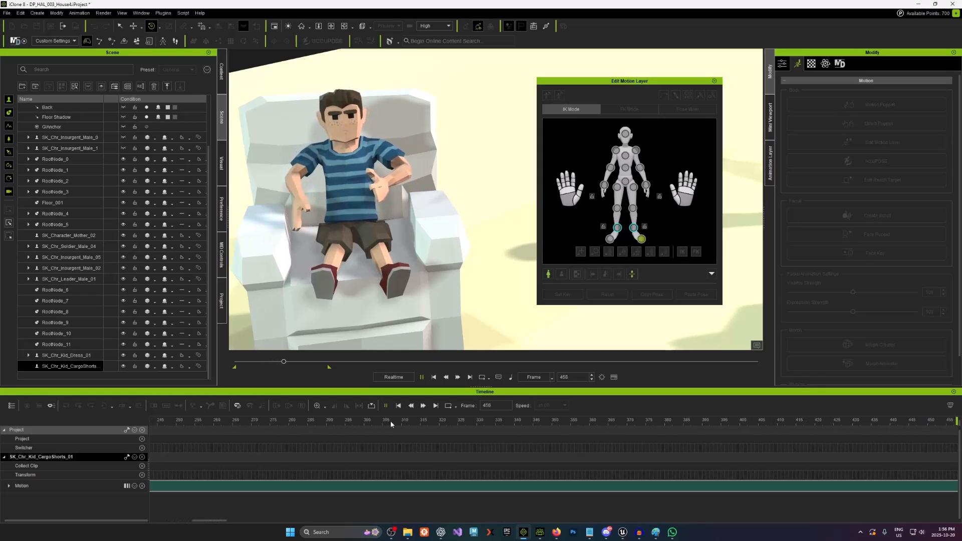
pyautogui.press('space')
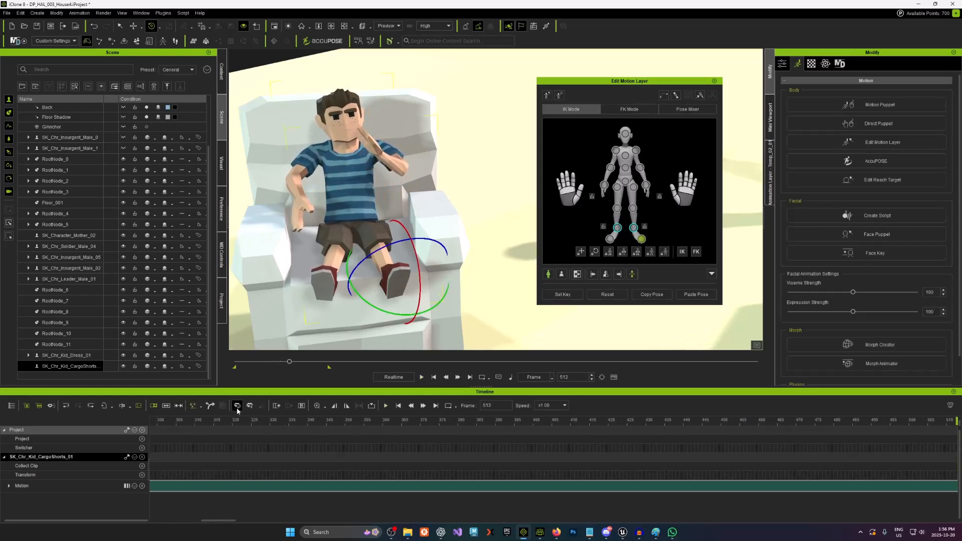
# Fit the whole timeline in view and break the Temp_02_01 motion clip at frame 357 with the Non-destructive option
pyautogui.click(321, 405)
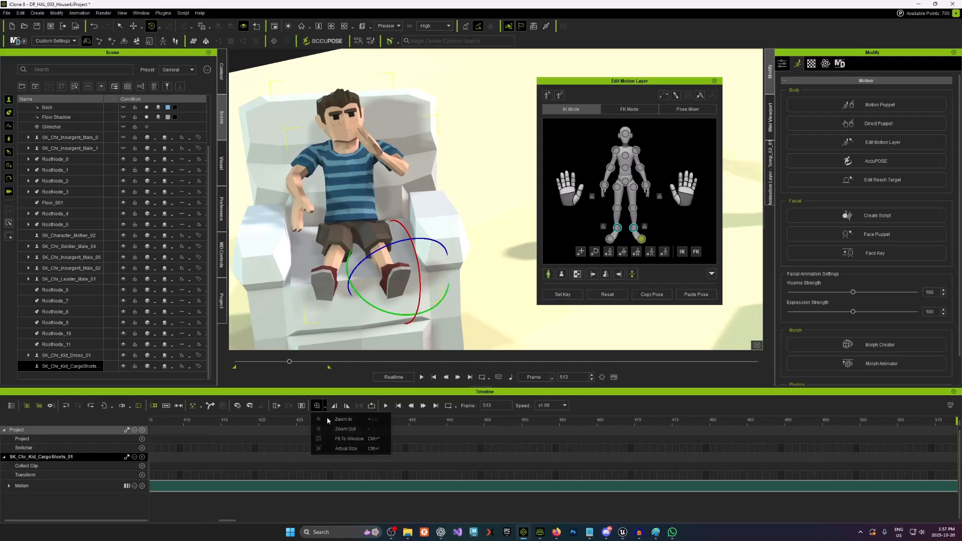
pyautogui.click(355, 443)
pyautogui.moveTo(228, 421); pyautogui.dragTo(205, 430)
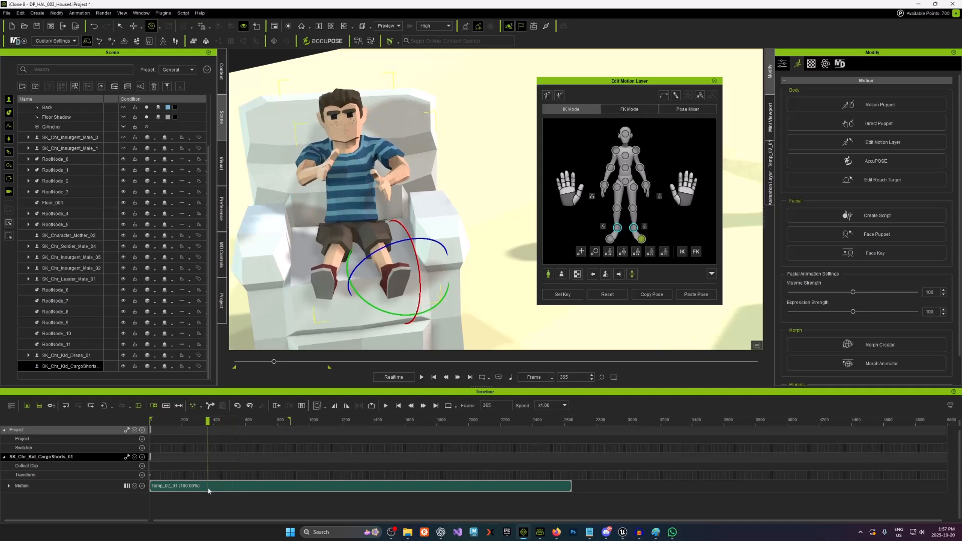
pyautogui.rightClick(206, 485)
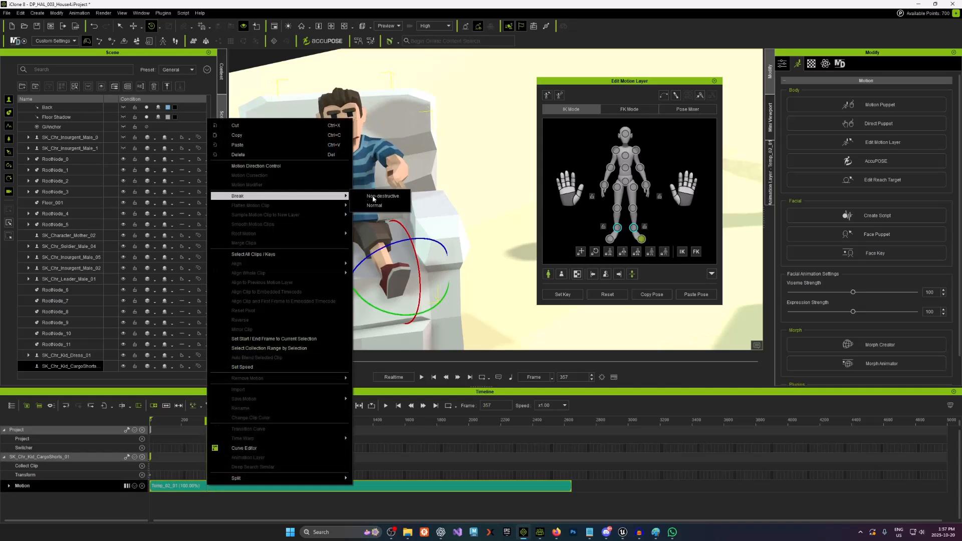
pyautogui.click(380, 195)
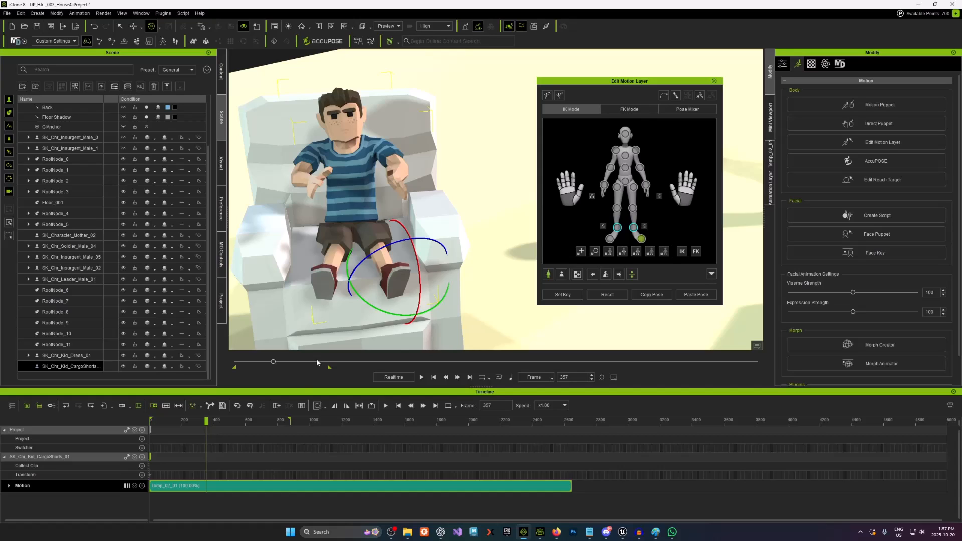
# Delete the motion section before the break and move the remaining Temp_02_01_02 clip to the start of the timeline
pyautogui.click(192, 489)
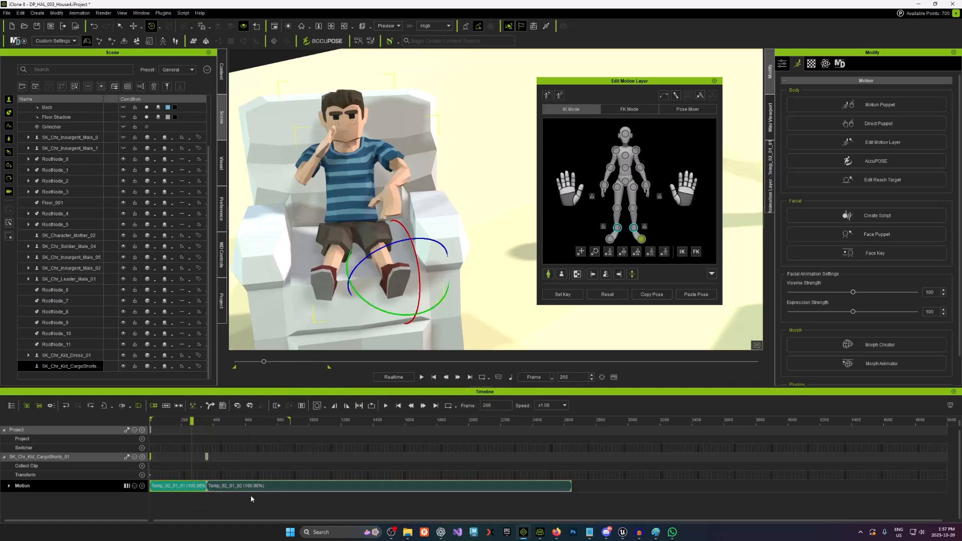
pyautogui.press('Delete')
pyautogui.moveTo(255, 487); pyautogui.dragTo(121, 484)
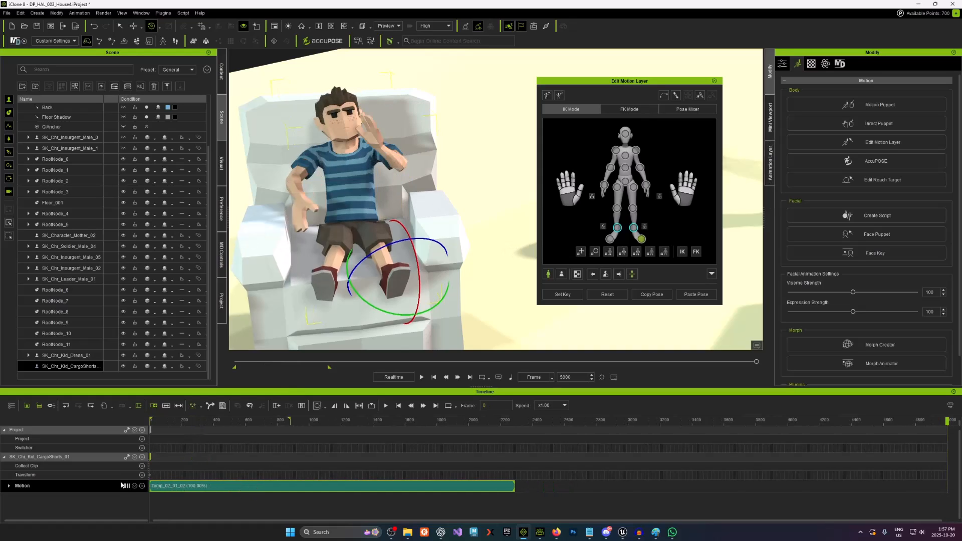
# Scrub the remaining clip to about frame 204 and examine the kid's seated pose from the side
pyautogui.click(170, 422)
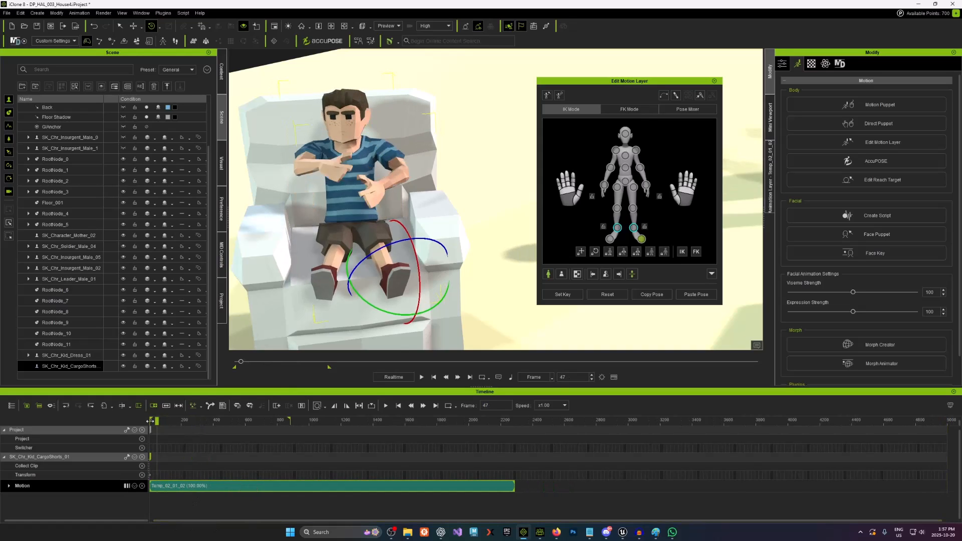
pyautogui.moveTo(173, 423)
pyautogui.mouseDown()
pyautogui.moveTo(207, 438)
pyautogui.moveTo(180, 437)
pyautogui.moveTo(208, 440)
pyautogui.moveTo(169, 440)
pyautogui.moveTo(183, 440)
pyautogui.mouseUp()
pyautogui.moveTo(477, 268); pyautogui.dragTo(315, 255, button='right')
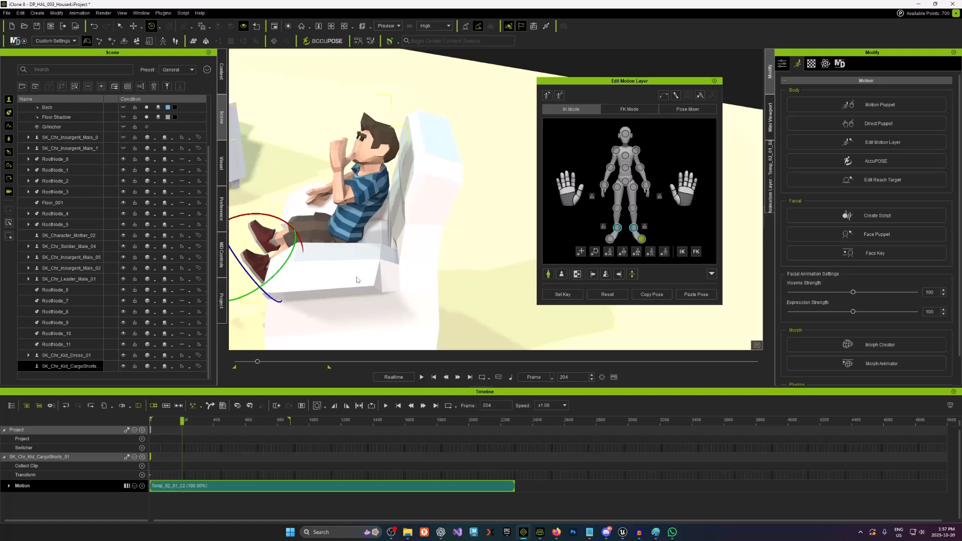
pyautogui.moveTo(358, 280); pyautogui.dragTo(424, 286, button='right')
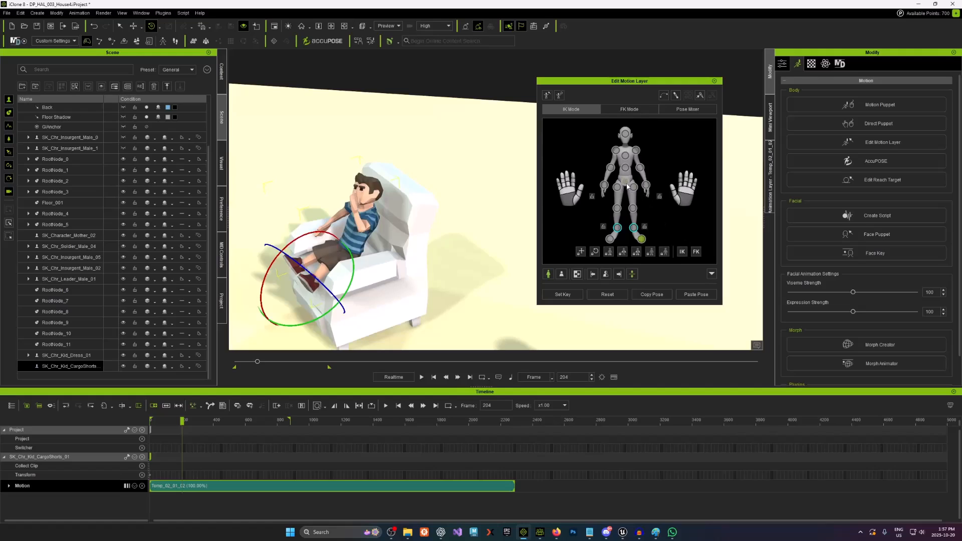
# Select the whole kid character and, at frame 0, move him backward into the armchair
pyautogui.click(348, 233)
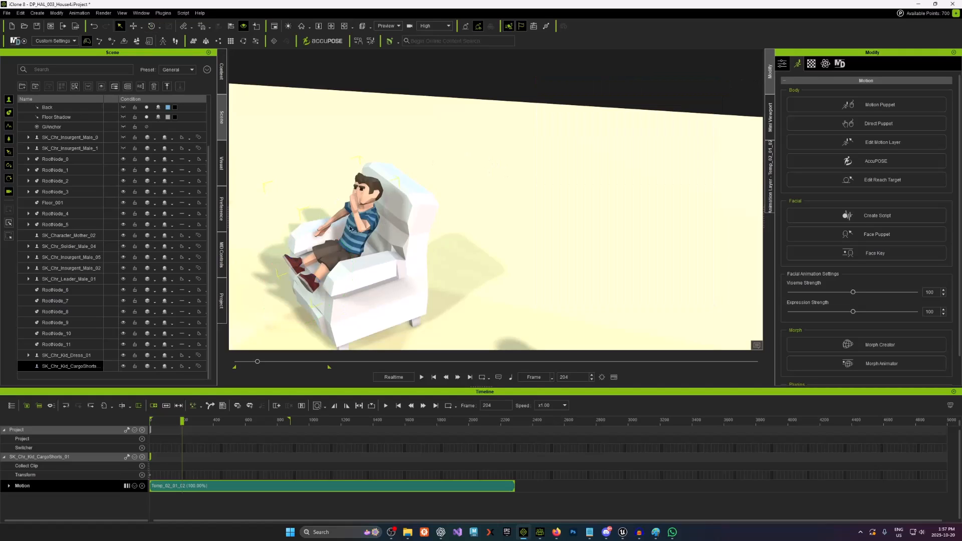
pyautogui.click(350, 233)
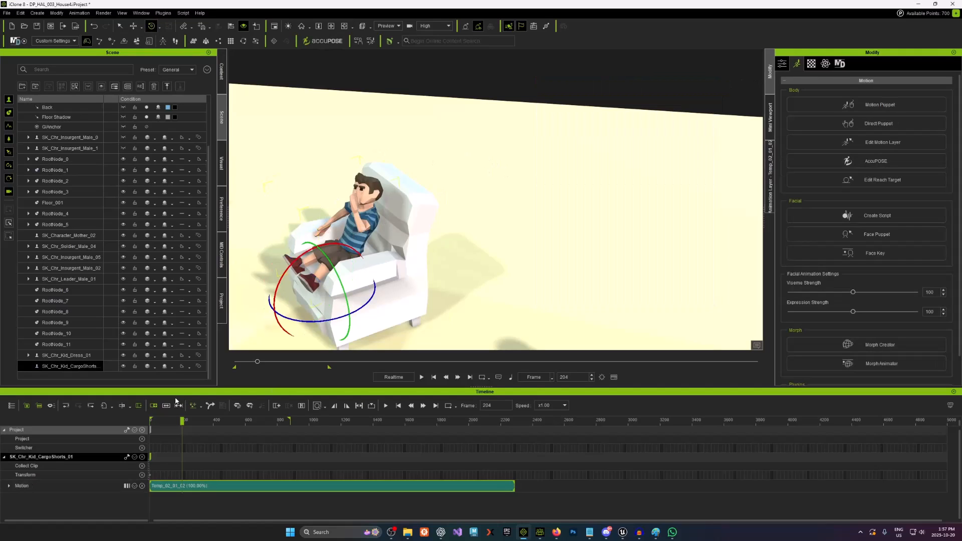
pyautogui.moveTo(169, 422); pyautogui.dragTo(149, 421)
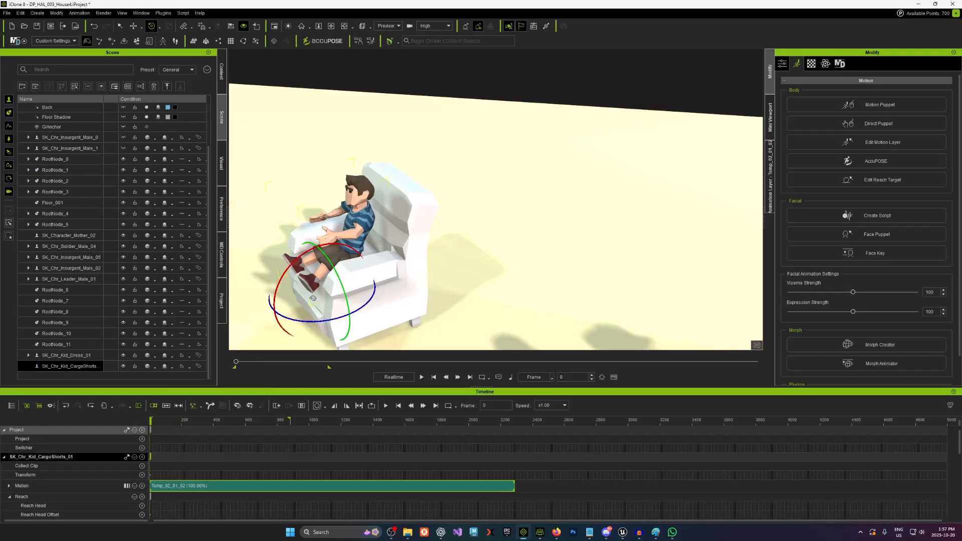
pyautogui.press('w')
pyautogui.moveTo(370, 273); pyautogui.dragTo(384, 273)
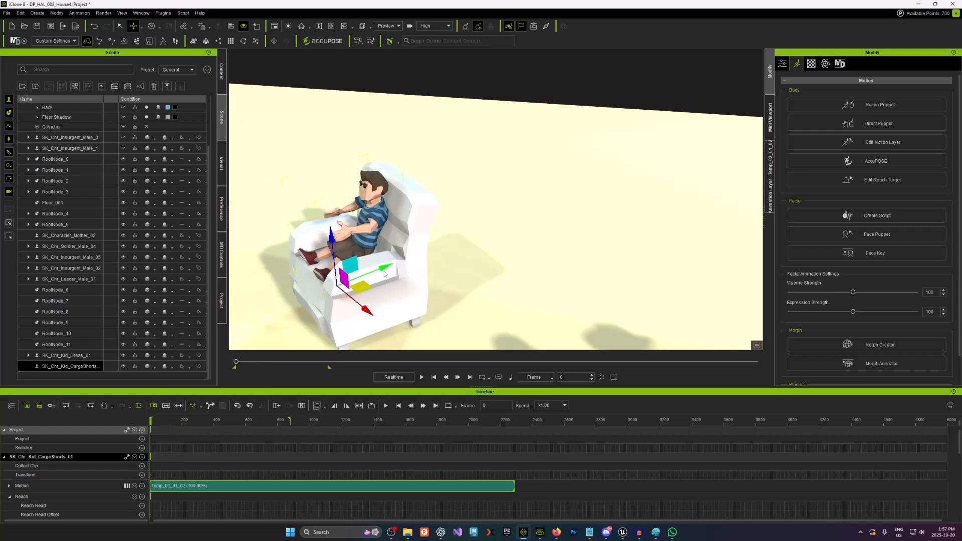
# Open Edit Motion Layer for the kid at frame 0 and adjust his hip position on the seat cushion
pyautogui.moveTo(460, 308); pyautogui.dragTo(548, 246, button='right')
pyautogui.scroll(3, 496, 249)
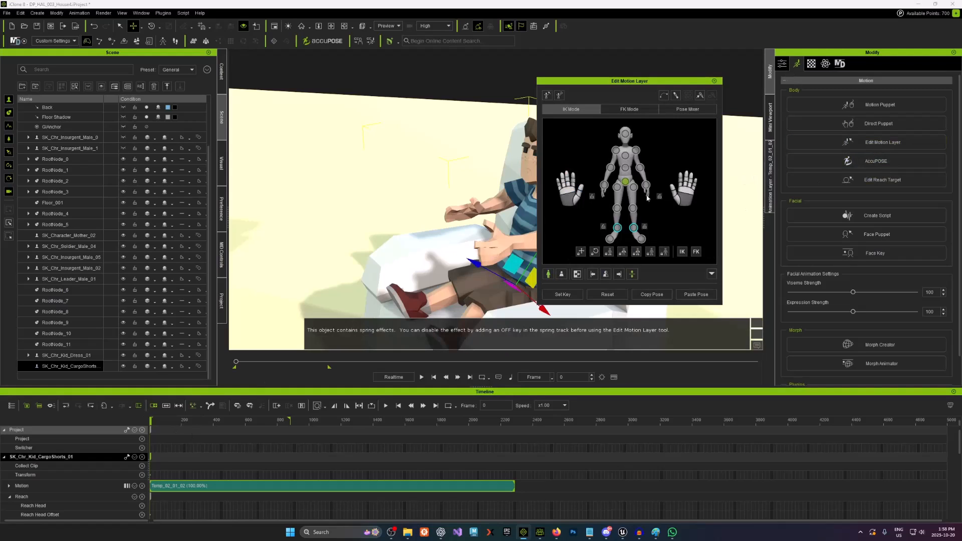
pyautogui.moveTo(490, 256); pyautogui.dragTo(409, 191, button='middle')
pyautogui.press('e')
pyautogui.press('e')
pyautogui.press('w')
pyautogui.moveTo(414, 184); pyautogui.dragTo(416, 193)
pyautogui.moveTo(368, 190); pyautogui.dragTo(426, 203, button='right')
pyautogui.moveTo(423, 199); pyautogui.dragTo(423, 191)
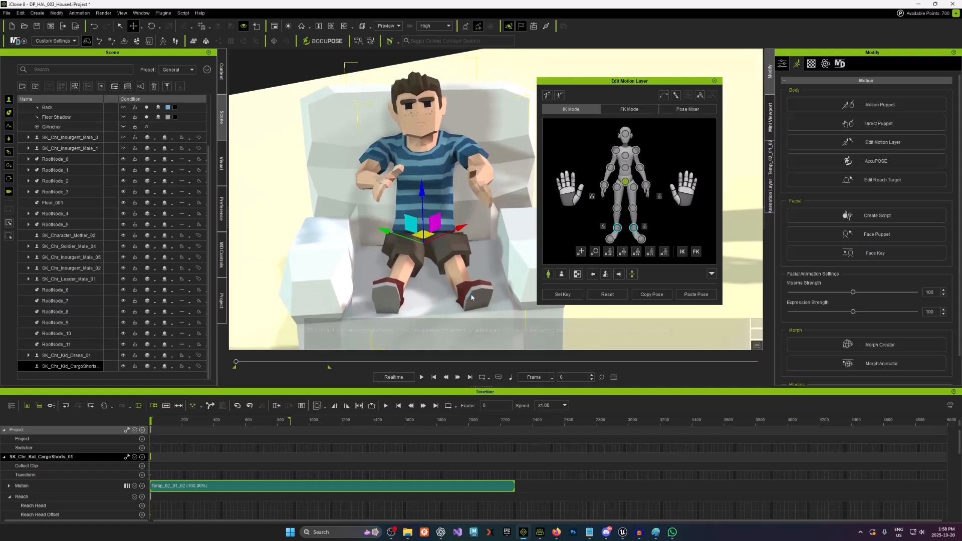
# Raise and reposition the kid's right foot above the seat, and rotate it in line with the leg
pyautogui.click(609, 240)
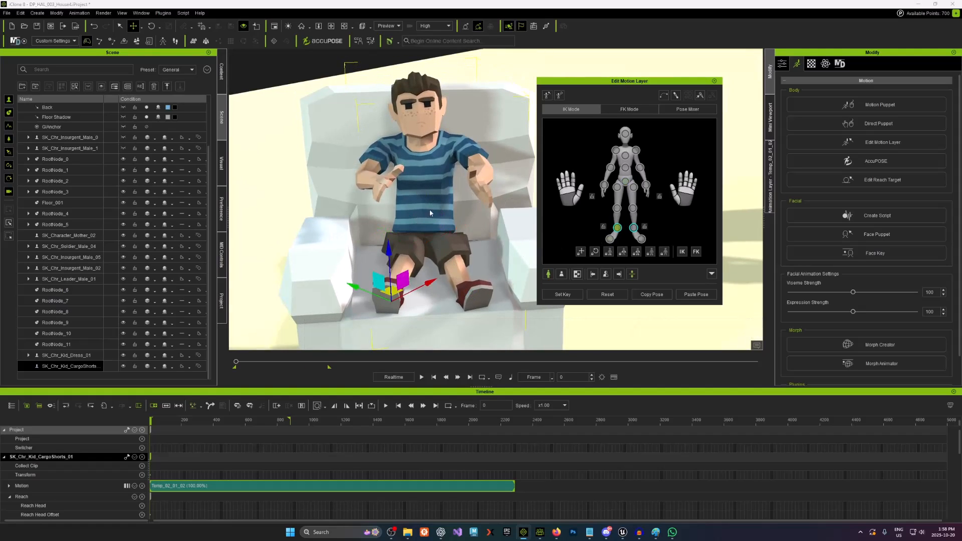
pyautogui.moveTo(384, 257); pyautogui.dragTo(386, 242)
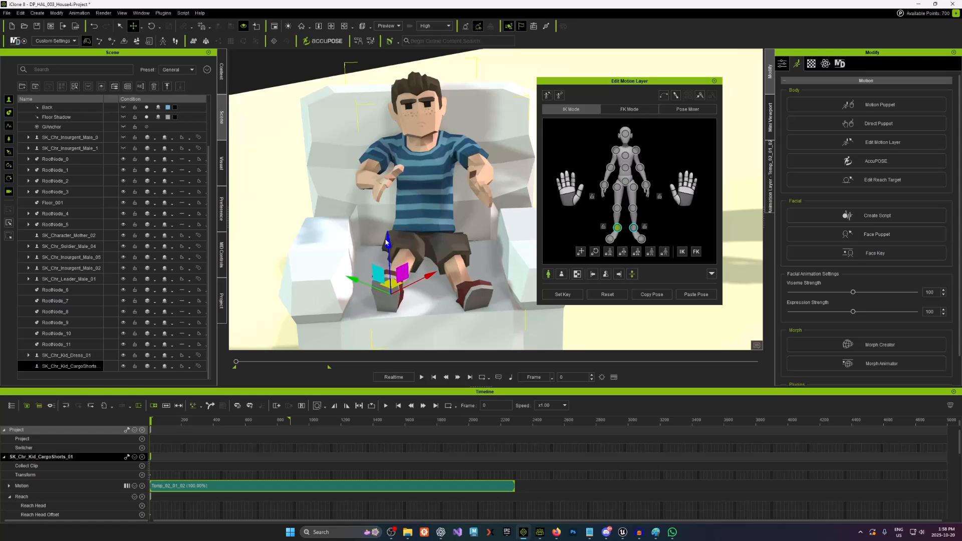
pyautogui.moveTo(354, 277); pyautogui.dragTo(362, 281)
pyautogui.moveTo(437, 281); pyautogui.dragTo(397, 251)
pyautogui.keyDown('alt'); pyautogui.moveTo(422, 278); pyautogui.dragTo(391, 264, button='middle'); pyautogui.keyUp('alt')
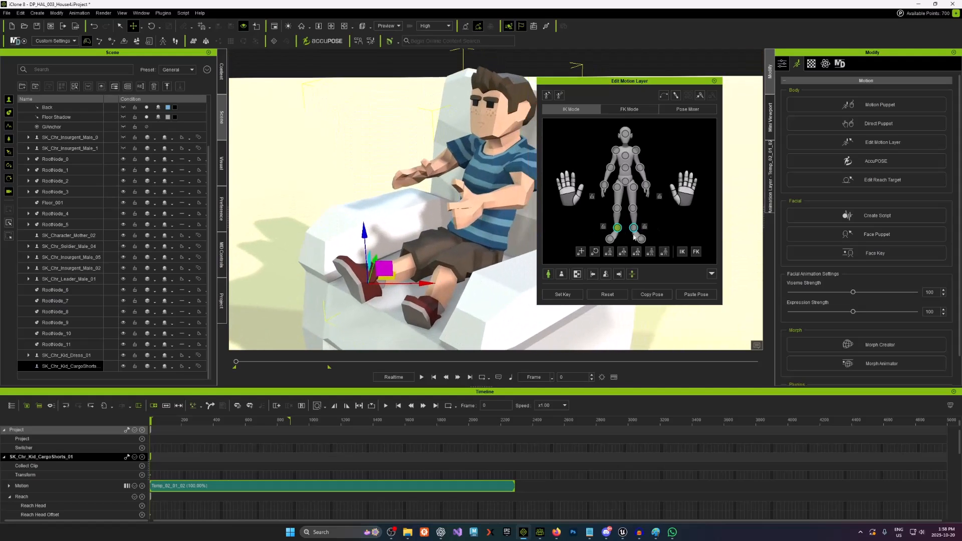
pyautogui.press('e')
pyautogui.moveTo(357, 250)
pyautogui.mouseDown()
pyautogui.moveTo(350, 238)
pyautogui.moveTo(362, 235)
pyautogui.mouseUp()
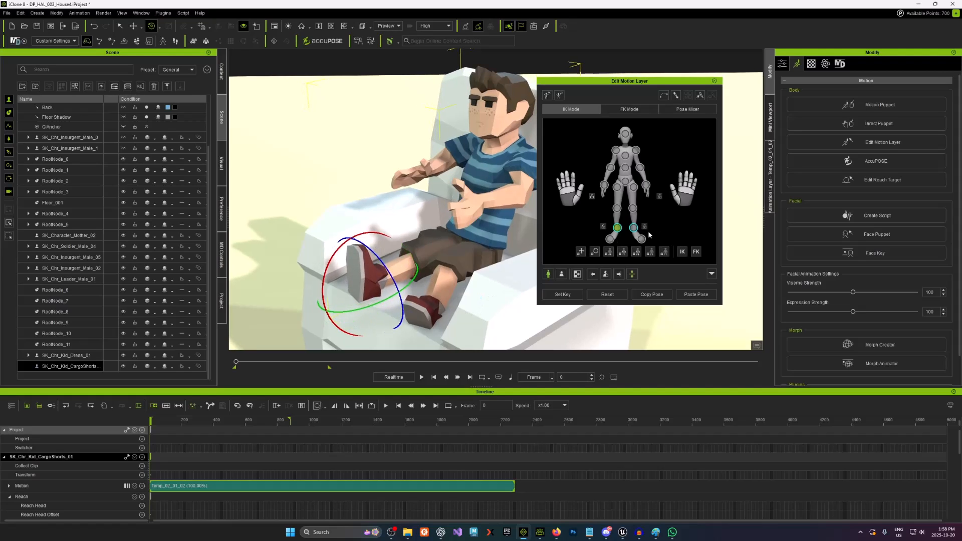
# Rotate the kid's left foot and raise it above the seat to match the right foot
pyautogui.click(441, 310)
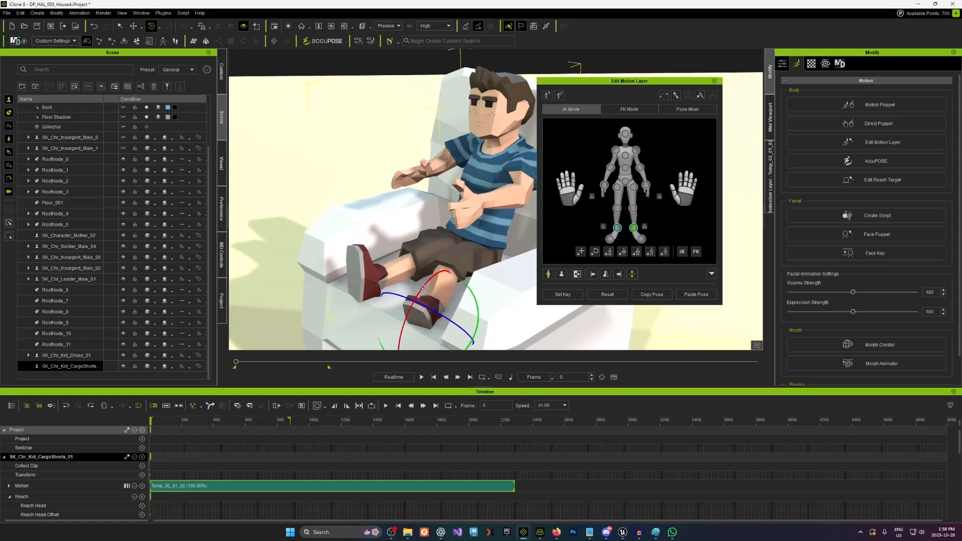
pyautogui.press('w')
pyautogui.moveTo(516, 300); pyautogui.dragTo(550, 319, button='right')
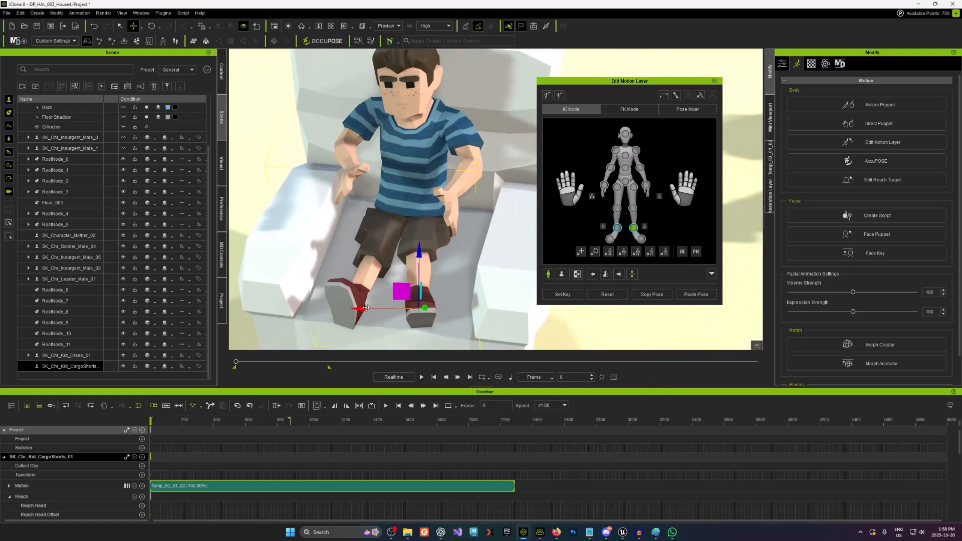
pyautogui.press('e')
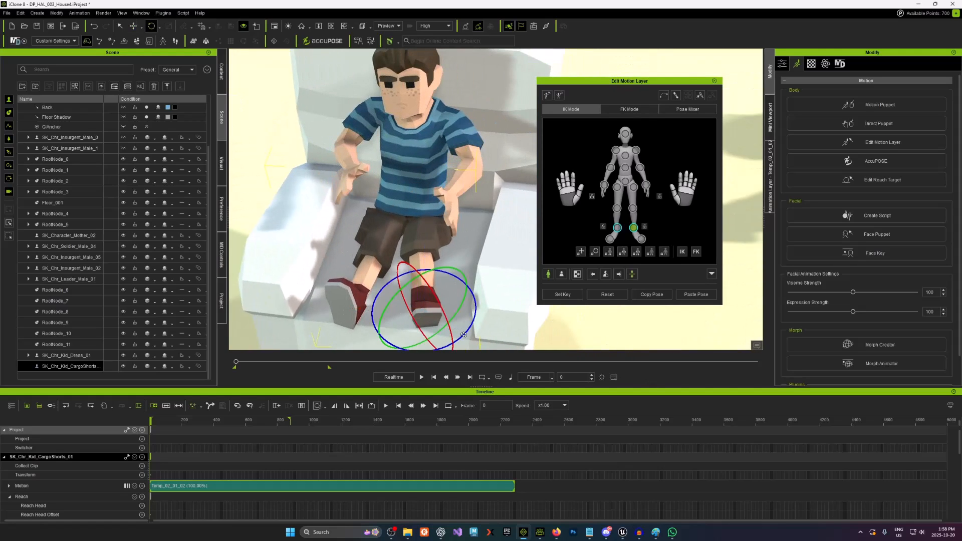
pyautogui.moveTo(509, 334); pyautogui.dragTo(325, 232, button='right')
pyautogui.moveTo(388, 261); pyautogui.dragTo(426, 261)
pyautogui.press('w')
pyautogui.moveTo(447, 299); pyautogui.dragTo(441, 289)
pyautogui.moveTo(458, 242); pyautogui.dragTo(623, 296, button='right')
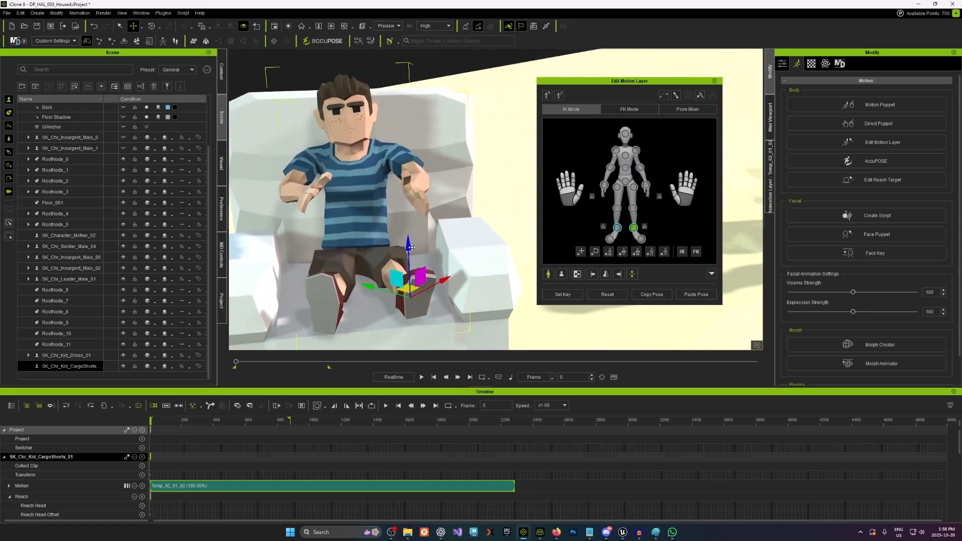
pyautogui.moveTo(420, 252); pyautogui.dragTo(623, 243, button='right')
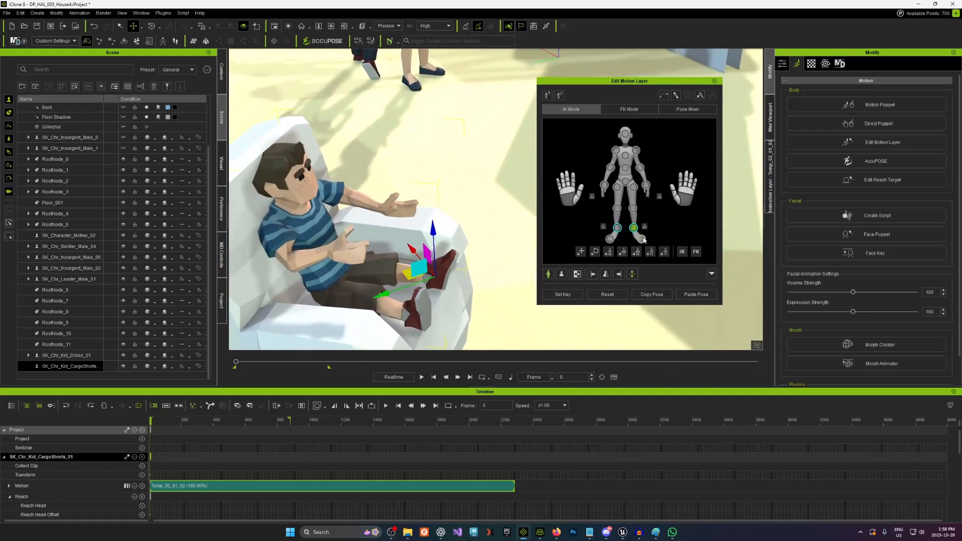
# Rotate the kid's left toe and close Edit Motion Layer
pyautogui.press('e')
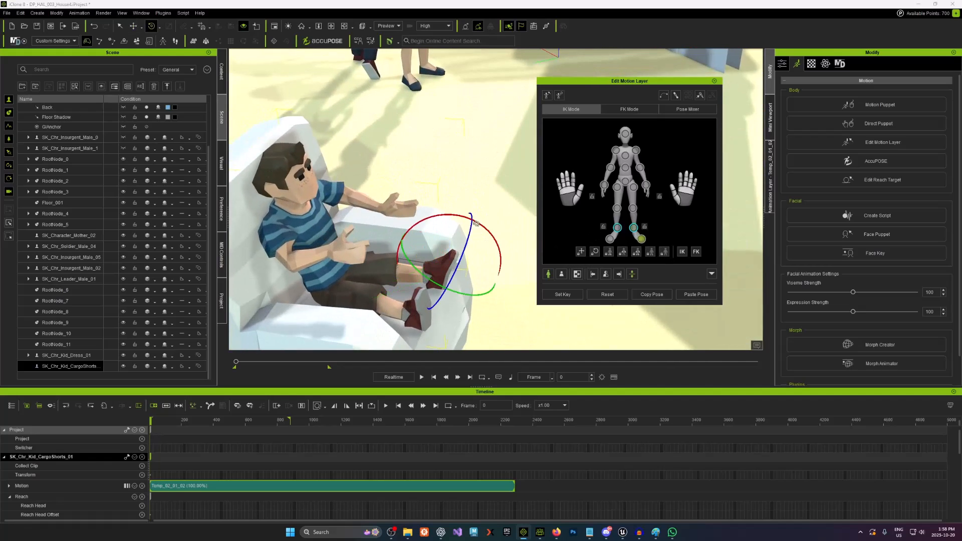
pyautogui.moveTo(466, 216); pyautogui.dragTo(452, 213)
pyautogui.moveTo(456, 218); pyautogui.dragTo(366, 307, button='right')
pyautogui.click(714, 82)
# Scrub to about frame 1135 and examine the kid's legs and seated pose from the front
pyautogui.moveTo(516, 193); pyautogui.dragTo(611, 152, button='right')
pyautogui.scroll(2, 537, 185)
pyautogui.moveTo(537, 185); pyautogui.dragTo(529, 172, button='right')
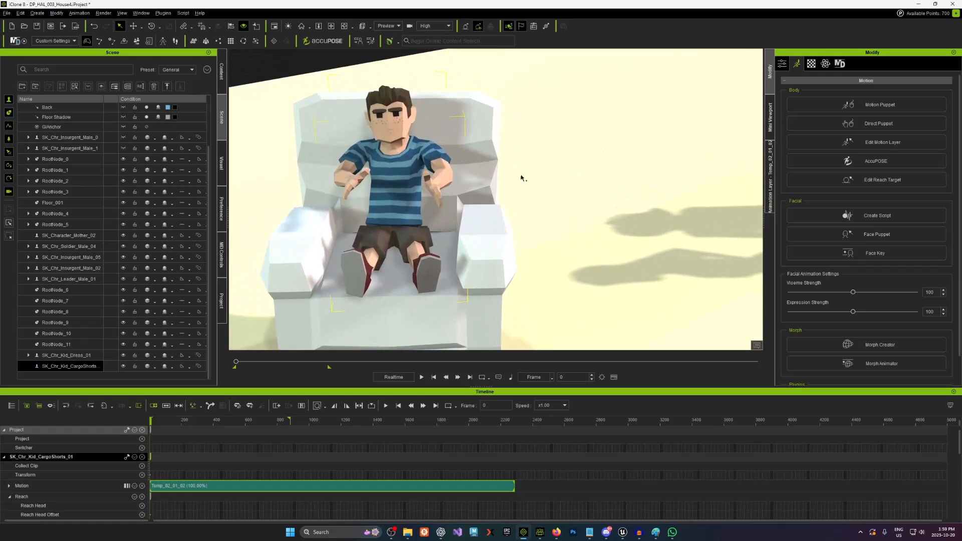
pyautogui.moveTo(169, 424); pyautogui.dragTo(330, 433)
pyautogui.moveTo(408, 256); pyautogui.dragTo(436, 260, button='right')
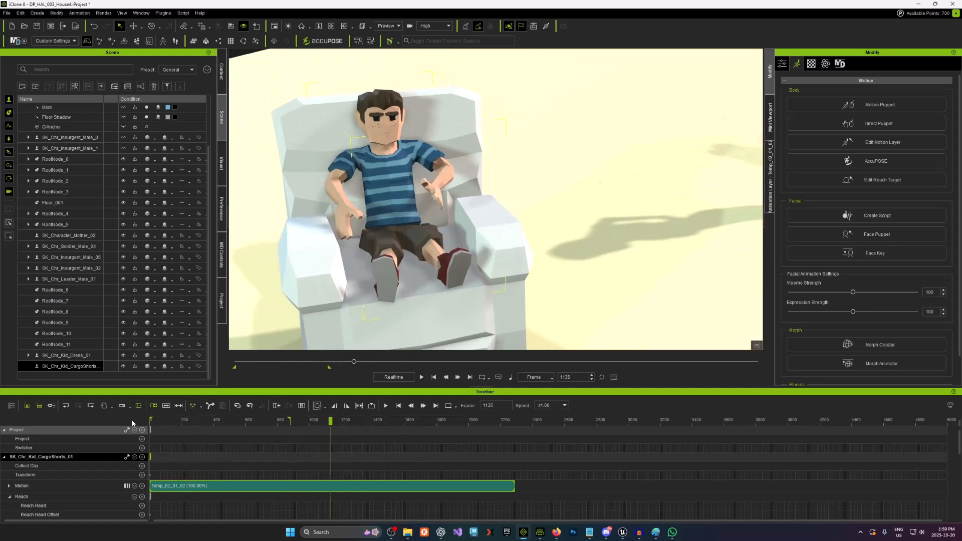
# Return to frame 0 and use Edit Motion Layer to lower the kid's right hand toward the armrest
pyautogui.click(150, 422)
pyautogui.moveTo(386, 169); pyautogui.dragTo(429, 183, button='right')
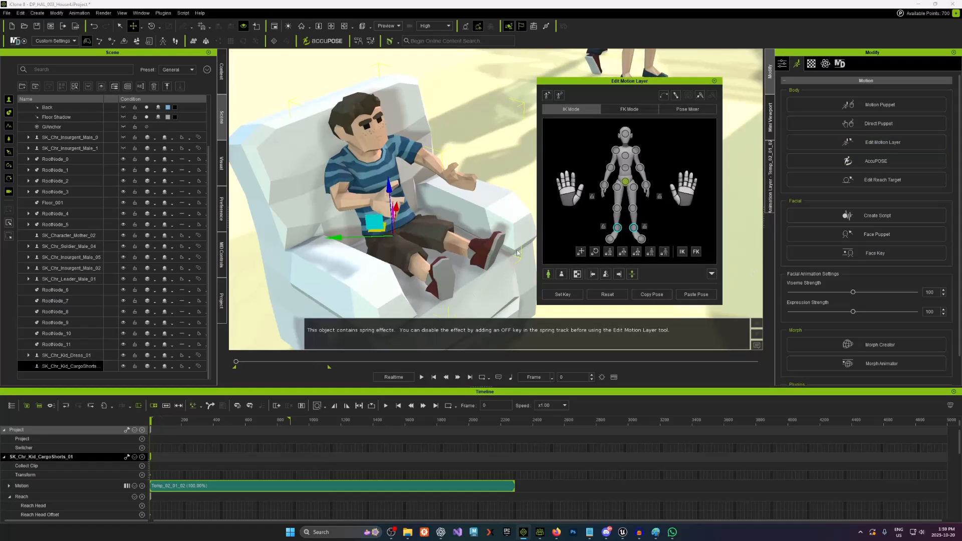
pyautogui.click(605, 186)
pyautogui.moveTo(451, 218); pyautogui.dragTo(502, 211, button='right')
pyautogui.moveTo(369, 153); pyautogui.dragTo(370, 191)
pyautogui.moveTo(371, 192); pyautogui.dragTo(326, 215, button='right')
pyautogui.moveTo(326, 217); pyautogui.dragTo(306, 212)
pyautogui.moveTo(307, 210); pyautogui.dragTo(352, 189, button='right')
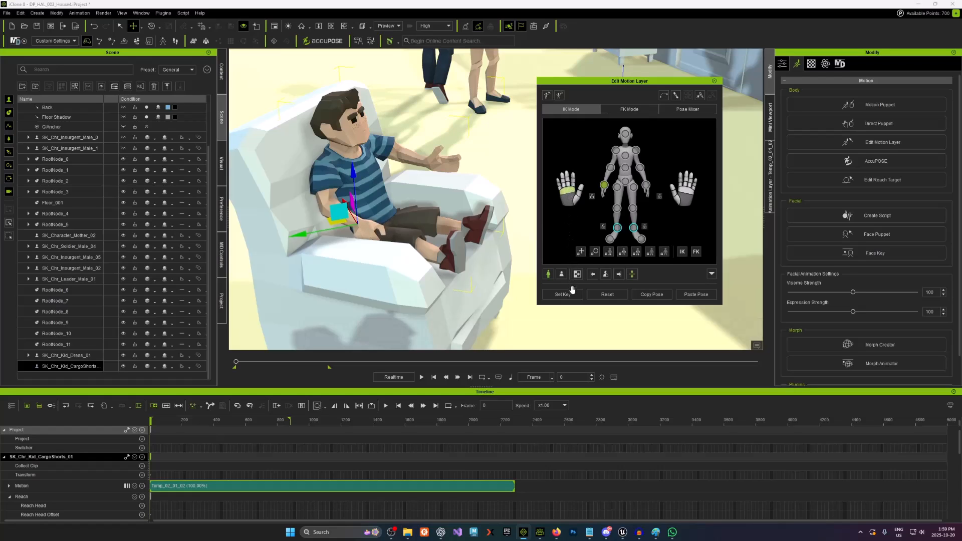
# Refine the right hand's position beside the kid's thigh near the armrest
pyautogui.moveTo(430, 217); pyautogui.dragTo(376, 235, button='right')
pyautogui.press('w')
pyautogui.press('w')
pyautogui.moveTo(317, 216); pyautogui.dragTo(408, 204)
pyautogui.moveTo(409, 204); pyautogui.dragTo(330, 226, button='right')
# Rotate the kid's right hand and move it outward onto the armrest
pyautogui.click(575, 194)
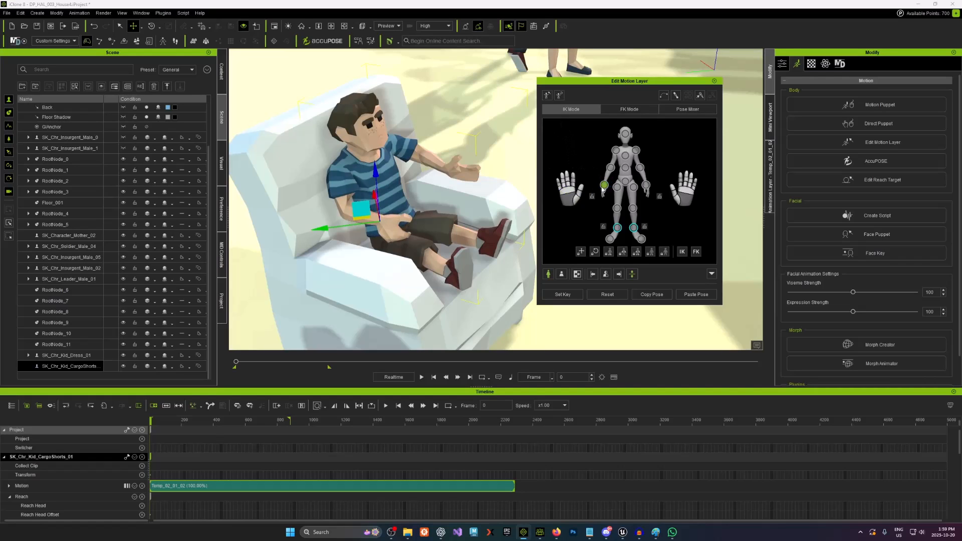
pyautogui.press('e')
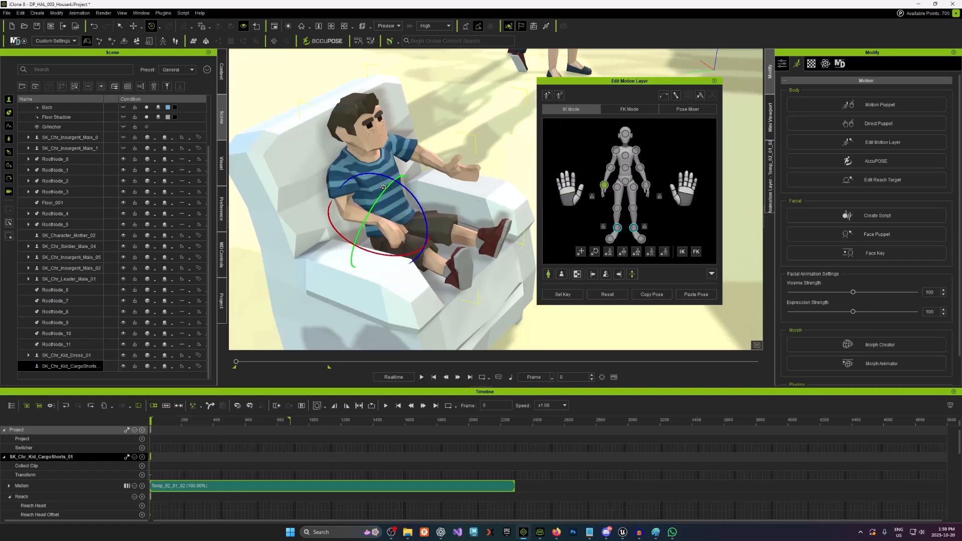
pyautogui.moveTo(415, 197); pyautogui.dragTo(424, 221)
pyautogui.moveTo(422, 220); pyautogui.dragTo(344, 221, button='right')
pyautogui.press('w')
pyautogui.moveTo(432, 213); pyautogui.dragTo(426, 267)
pyautogui.moveTo(426, 267); pyautogui.dragTo(457, 219, button='right')
pyautogui.moveTo(453, 173); pyautogui.dragTo(360, 147, button='right')
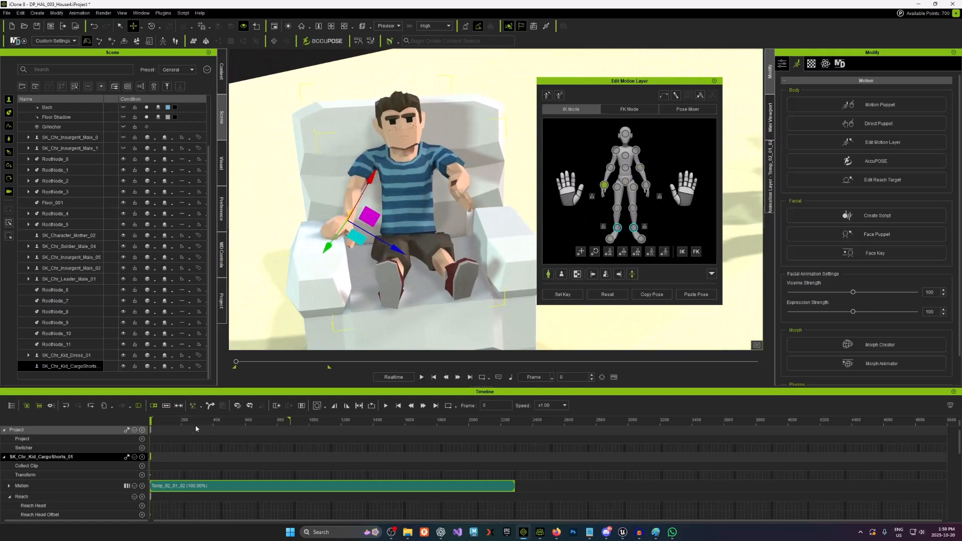
# Check the arm at about frame 1064 and undo the latest right-hand adjustments
pyautogui.moveTo(160, 424); pyautogui.dragTo(319, 437)
pyautogui.moveTo(453, 288); pyautogui.dragTo(428, 295, button='middle')
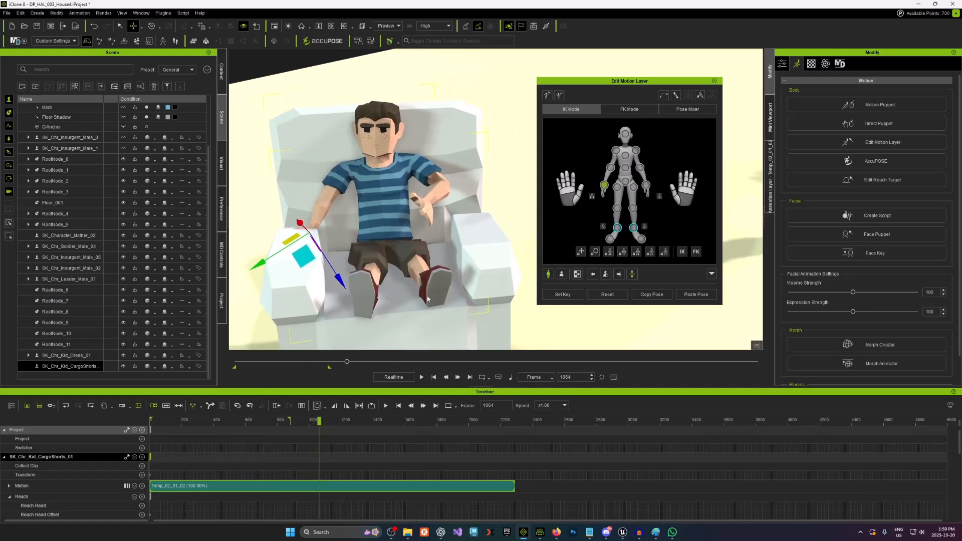
pyautogui.hotkey('ctrl', 'z')
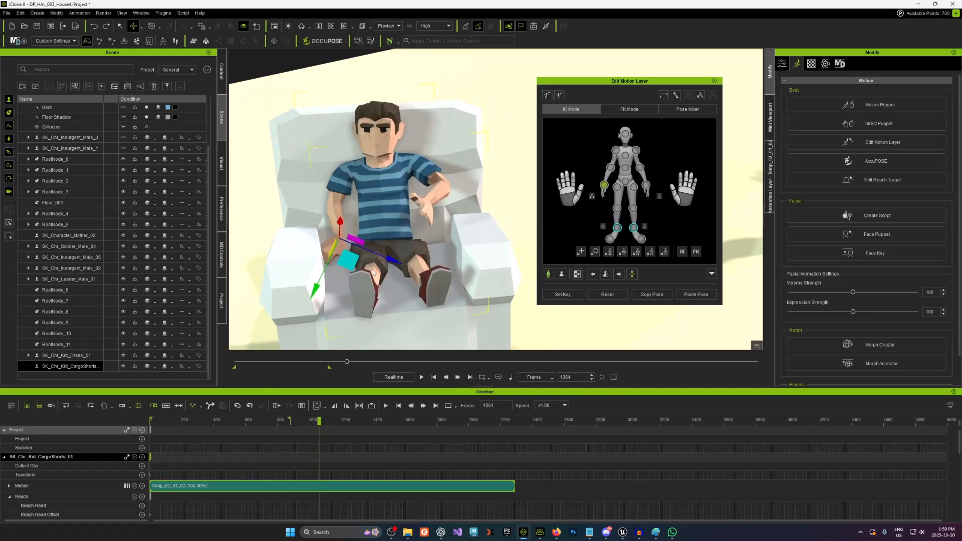
pyautogui.hotkey('ctrl', 'z')
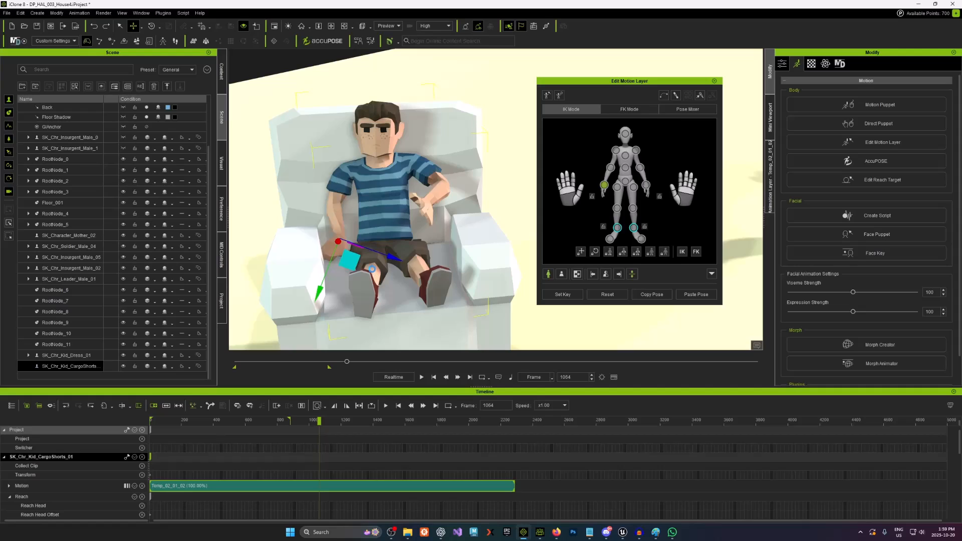
pyautogui.hotkey('ctrl', 'z')
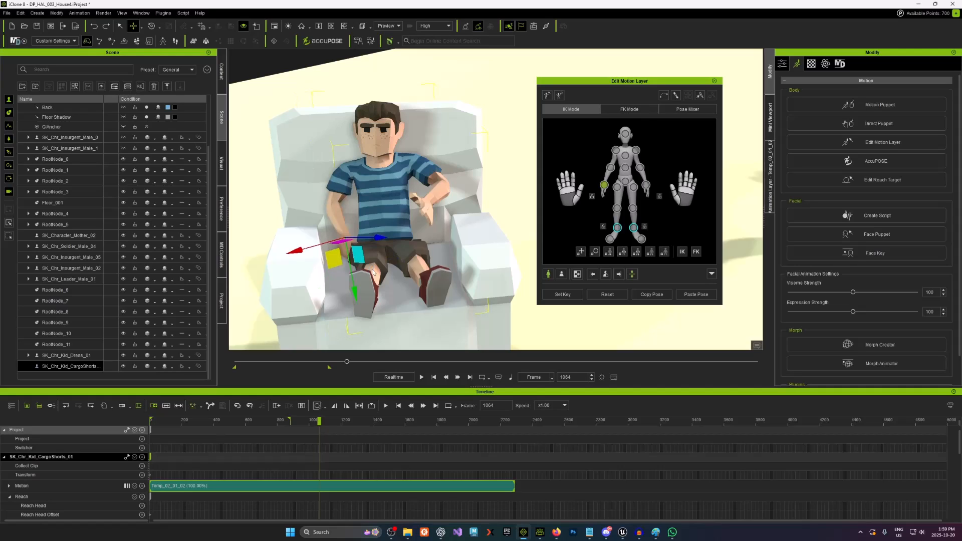
pyautogui.hotkey('ctrl', 'z')
pyautogui.hotkey('ctrl', 'z')
# Undo one more right-hand change and move the hand onto the inner side of the armrest at frame 1064
pyautogui.moveTo(372, 272); pyautogui.dragTo(454, 336, button='right')
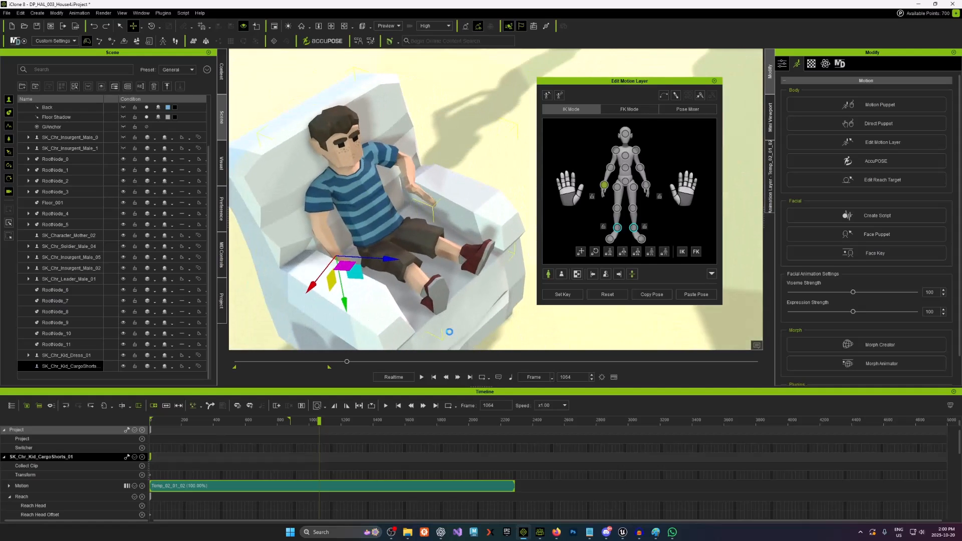
pyautogui.hotkey('ctrl', 'z')
pyautogui.moveTo(339, 303); pyautogui.dragTo(307, 274)
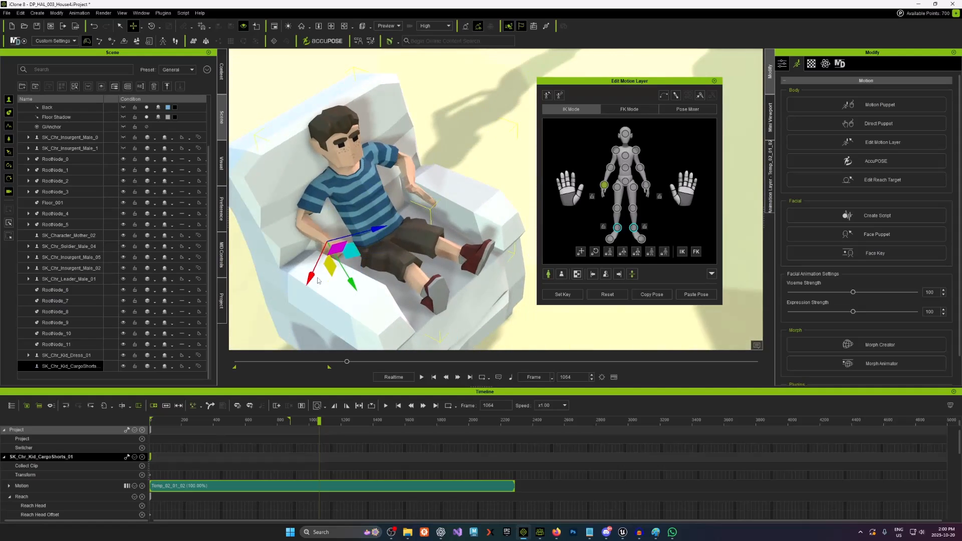
# Scrub the motion back to frame 390 to review the right hand, and look through the kid's lower timeline tracks
pyautogui.moveTo(198, 423); pyautogui.dragTo(136, 428)
pyautogui.click(212, 421)
pyautogui.scroll(-2, 50, 498)
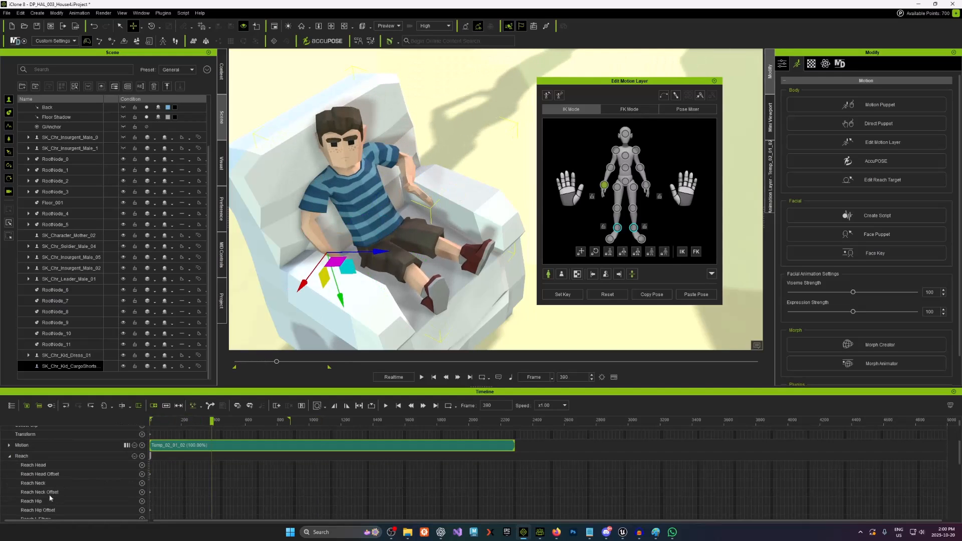
# Hide the kid's Reach and Expression tracks in the timeline and expand his Motion track
pyautogui.click(10, 456)
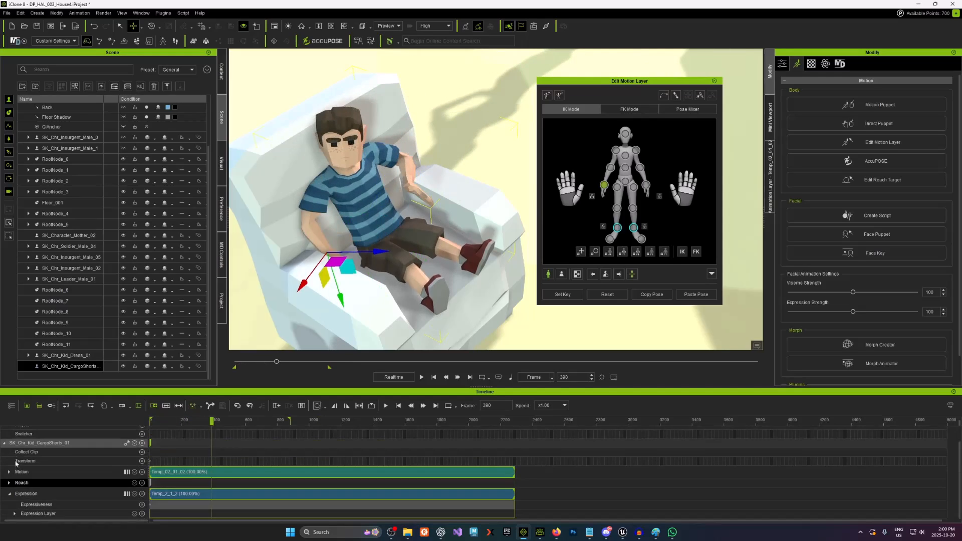
pyautogui.click(142, 483)
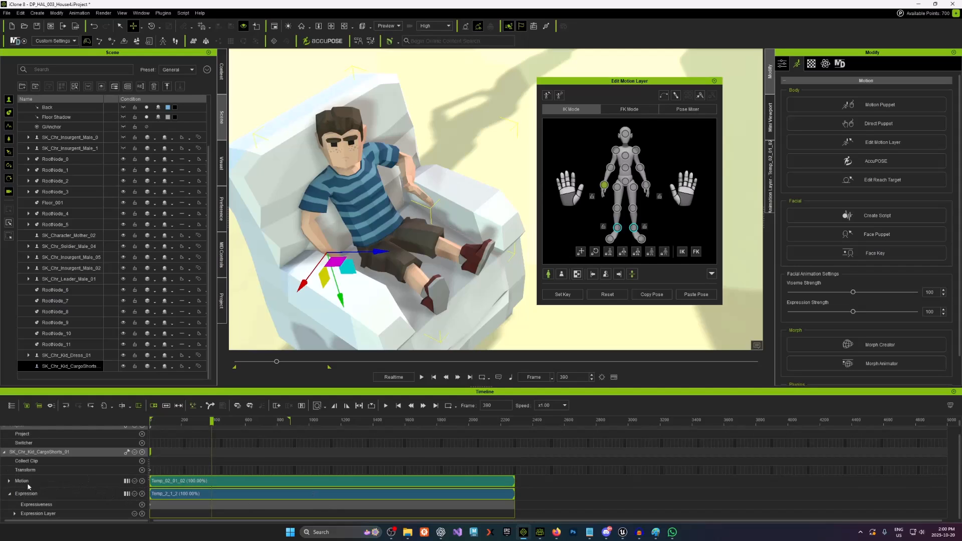
pyautogui.click(9, 480)
pyautogui.scroll(-1, 78, 500)
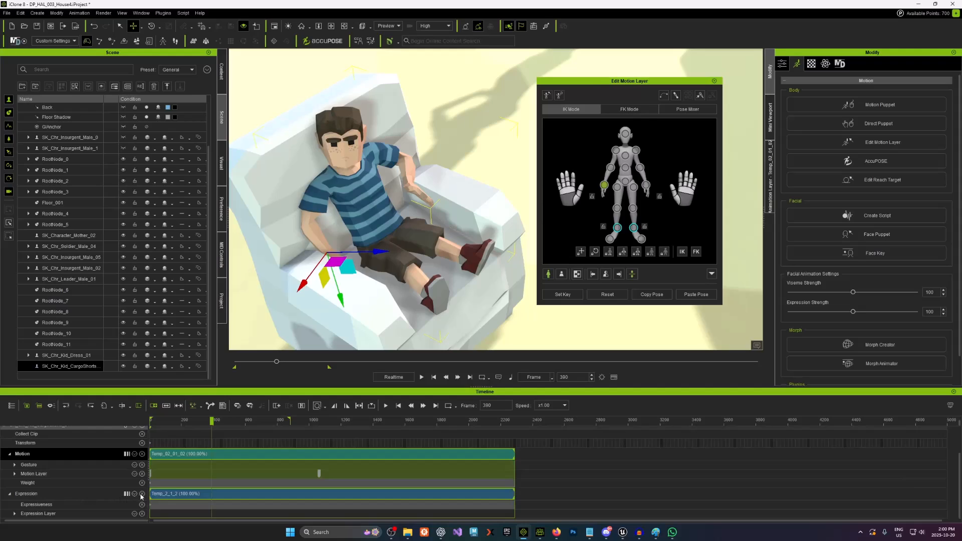
pyautogui.click(142, 494)
# Expand the Motion Layer track and delete its keys at frame 1064
pyautogui.moveTo(220, 421); pyautogui.dragTo(297, 421)
pyautogui.click(15, 505)
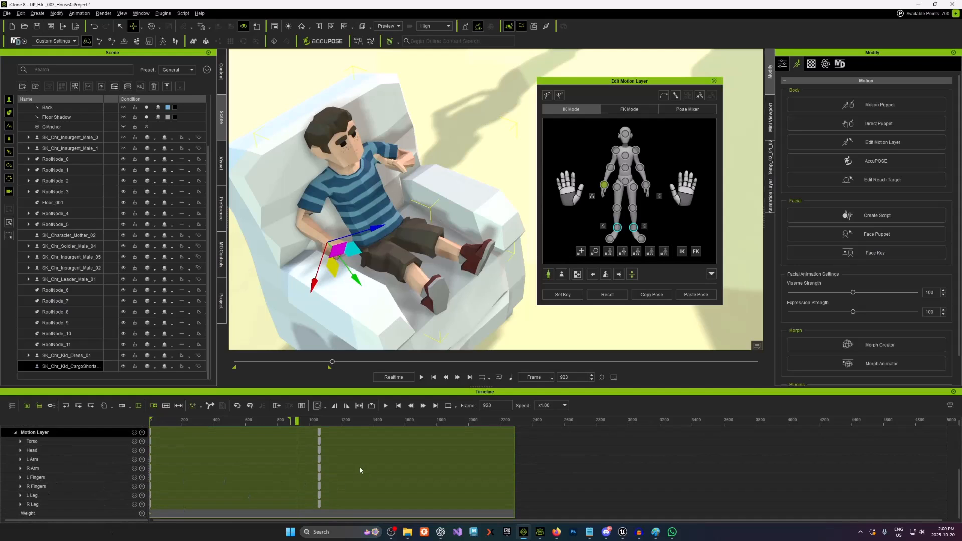
pyautogui.scroll(1, 333, 440)
pyautogui.click(319, 466)
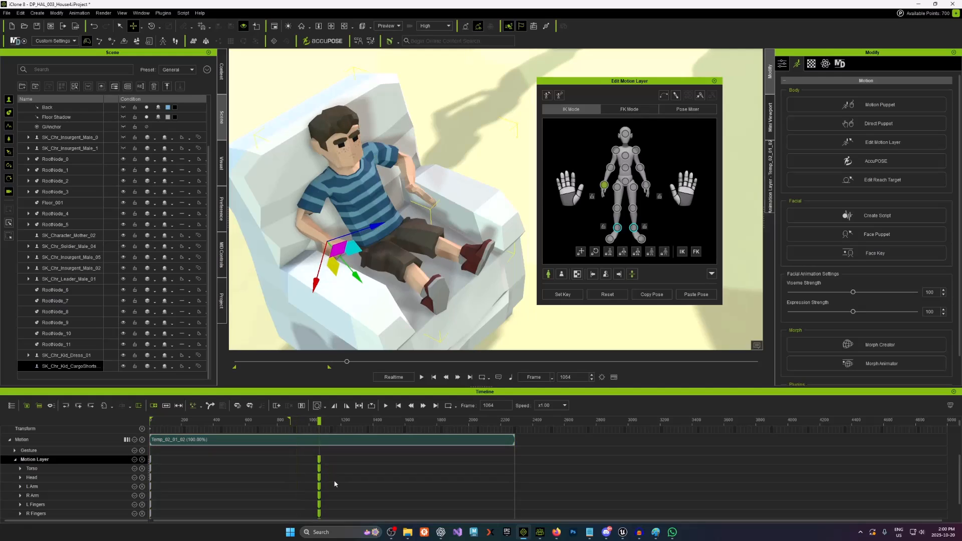
pyautogui.press('Delete')
# Return to frame 0 and move the kid's right hand inward from the armrest
pyautogui.moveTo(402, 311); pyautogui.dragTo(339, 291, button='right')
pyautogui.moveTo(250, 424); pyautogui.dragTo(127, 423)
pyautogui.moveTo(310, 295); pyautogui.dragTo(319, 243, button='right')
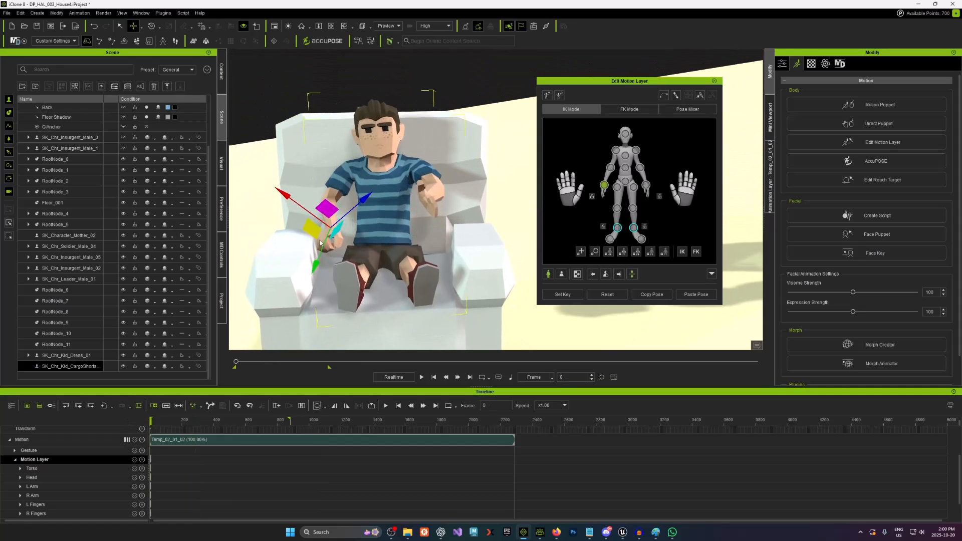
pyautogui.press('w')
pyautogui.moveTo(372, 218); pyautogui.dragTo(384, 215)
pyautogui.moveTo(451, 220); pyautogui.dragTo(636, 234, button='right')
# Rotate the kid's right hand at frame 0 so it points down toward the seat
pyautogui.click(574, 192)
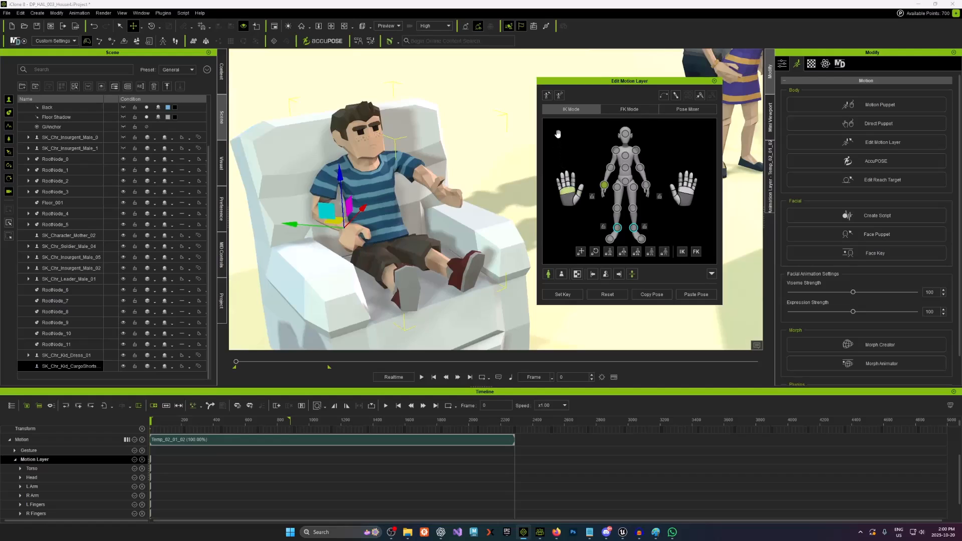
pyautogui.press('e')
pyautogui.moveTo(372, 219); pyautogui.dragTo(347, 189)
pyautogui.press('w')
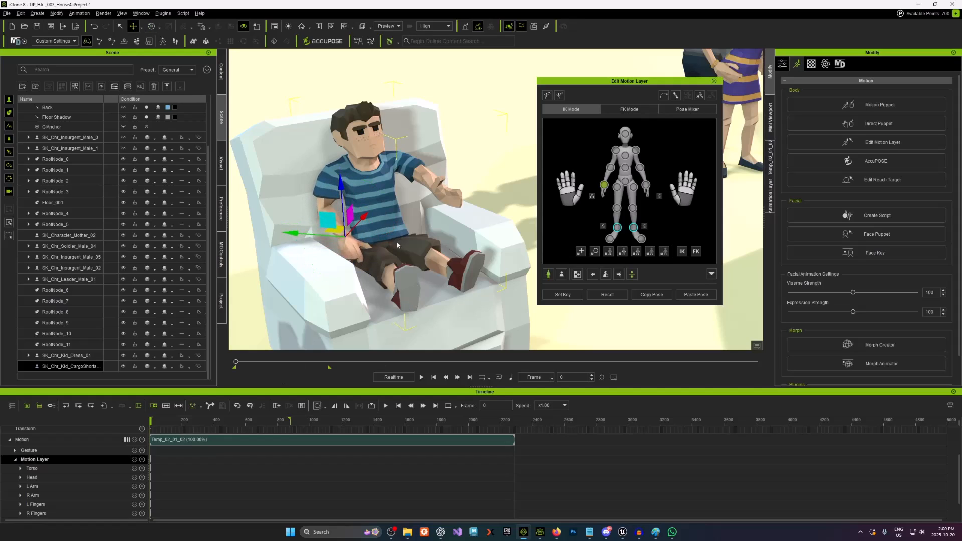
# Move the right hand closer to the kid's thigh at frame 0
pyautogui.moveTo(398, 238); pyautogui.dragTo(349, 276, button='right')
pyautogui.press('e')
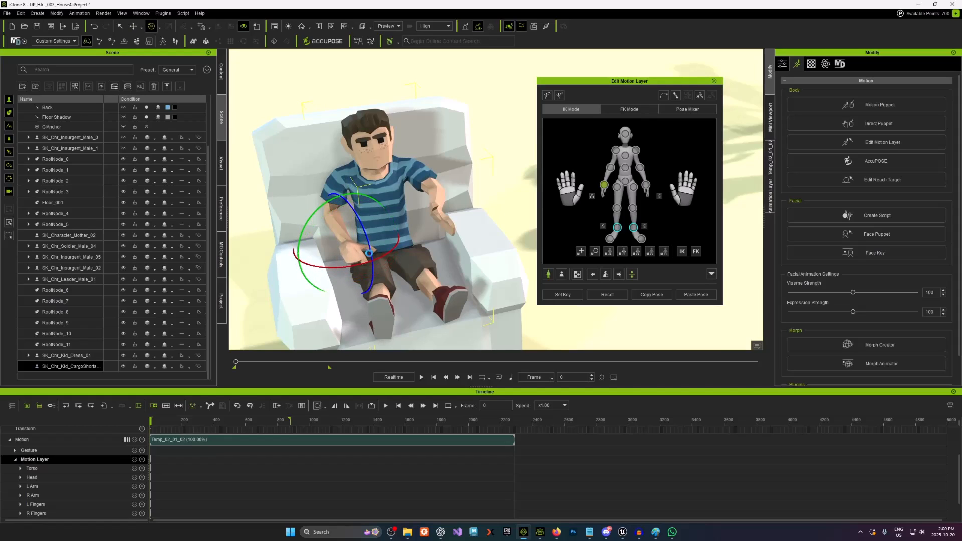
pyautogui.press('w')
pyautogui.moveTo(386, 320); pyautogui.dragTo(299, 341, button='right')
pyautogui.moveTo(331, 221); pyautogui.dragTo(344, 233)
pyautogui.moveTo(380, 296); pyautogui.dragTo(443, 264, button='right')
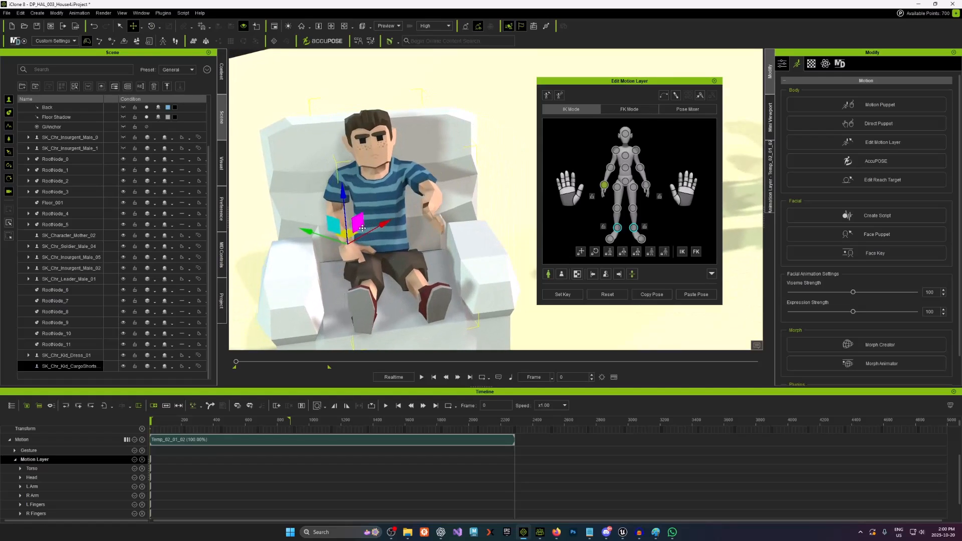
# Rotate the right hand inward so it rests across the kid's lap at frame 0
pyautogui.press('e')
pyautogui.moveTo(348, 197); pyautogui.dragTo(325, 201)
pyautogui.moveTo(471, 301); pyautogui.dragTo(554, 303, button='right')
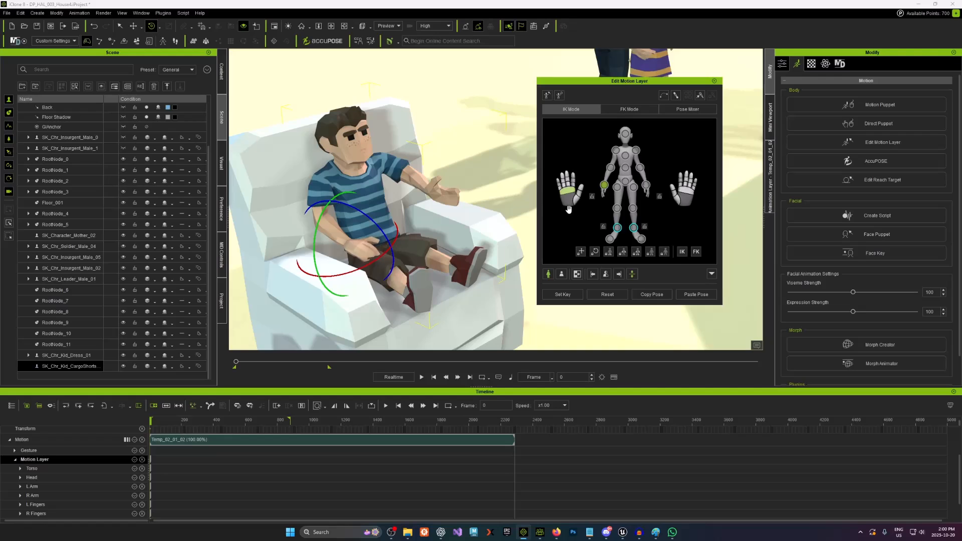
pyautogui.moveTo(425, 231); pyautogui.dragTo(364, 219, button='right')
pyautogui.moveTo(456, 247); pyautogui.dragTo(435, 251, button='right')
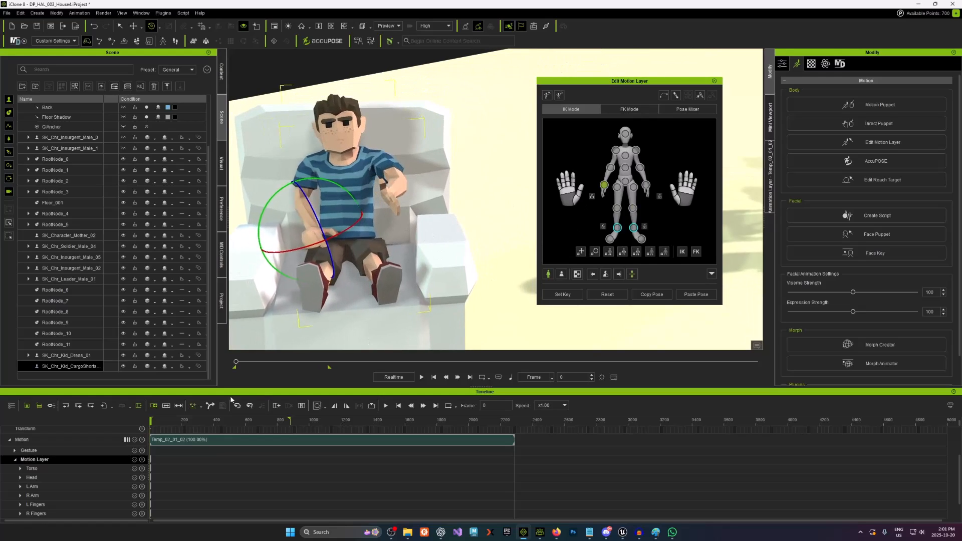
# Play the motion from the start and stop near frame 110 to check the right hand
pyautogui.moveTo(158, 422)
pyautogui.mouseDown()
pyautogui.moveTo(176, 422)
pyautogui.moveTo(141, 423)
pyautogui.moveTo(318, 429)
pyautogui.moveTo(144, 432)
pyautogui.moveTo(156, 435)
pyautogui.mouseUp()
pyautogui.press('space')
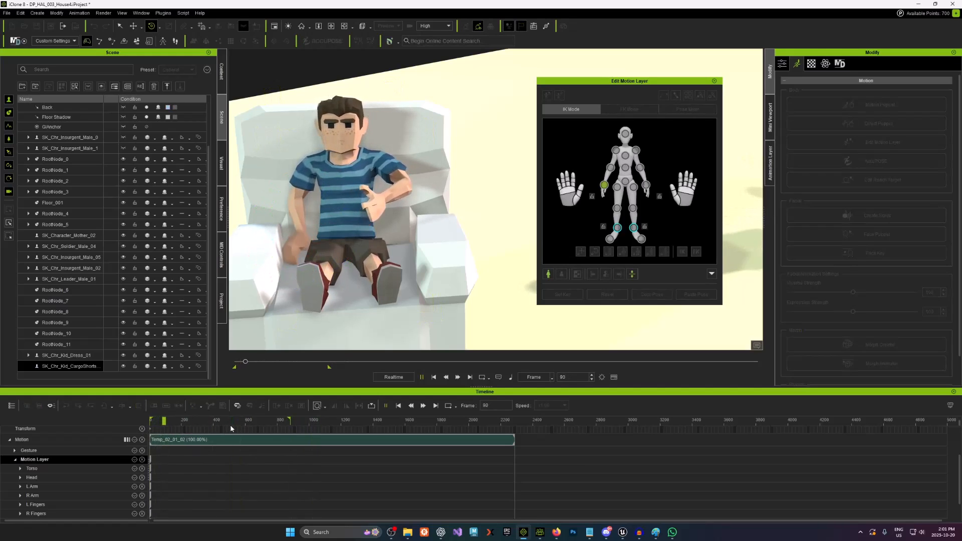
pyautogui.press('space')
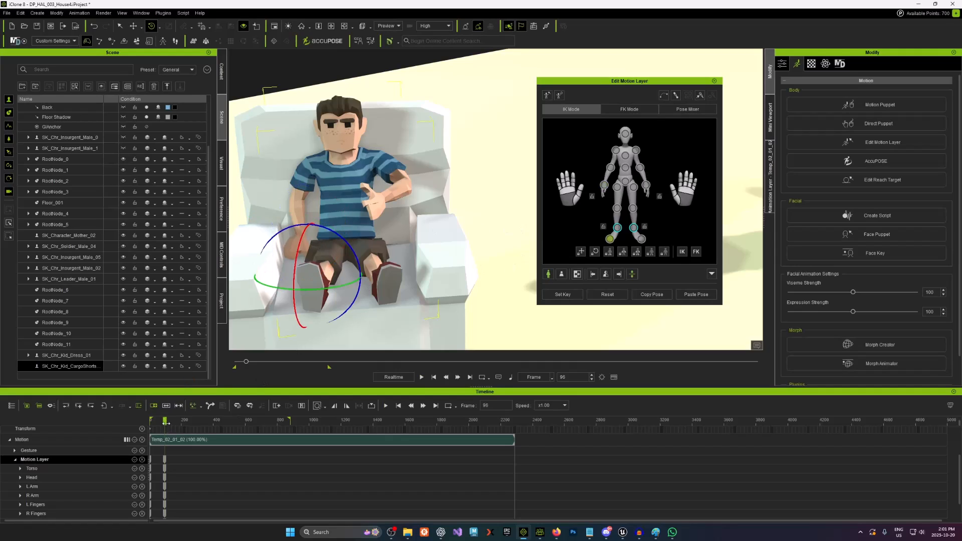
pyautogui.moveTo(166, 422); pyautogui.dragTo(168, 422)
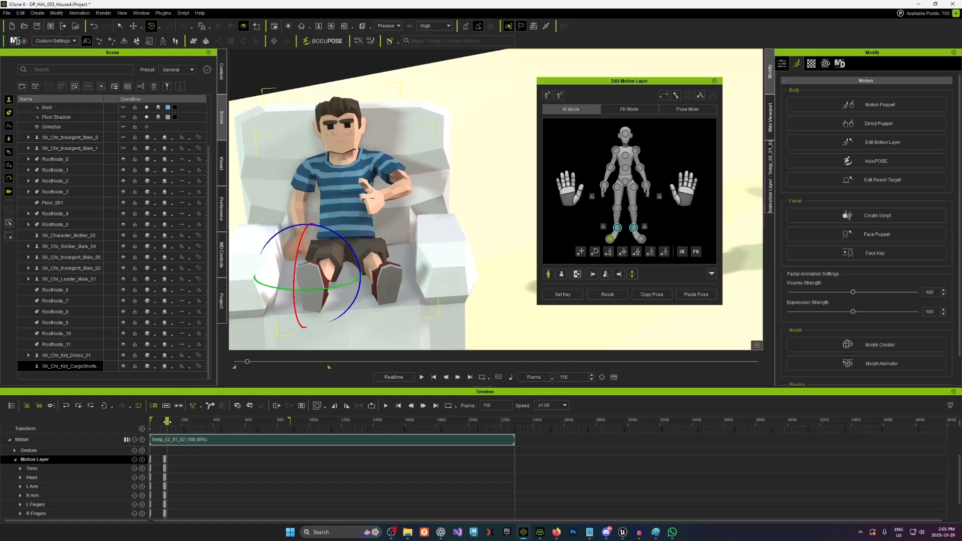
# Try to rotate the kid's right foot at frame 110 and undo the change
pyautogui.moveTo(341, 287); pyautogui.dragTo(304, 261)
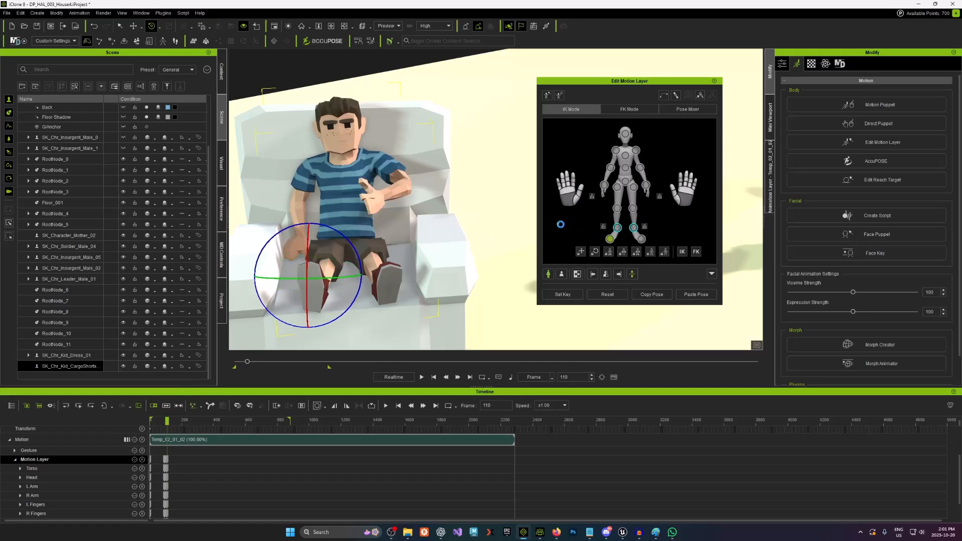
pyautogui.hotkey('ctrl', 'z')
pyautogui.hotkey('ctrl', 'z')
pyautogui.hotkey('ctrl', 'z')
pyautogui.hotkey('ctrl', 'z')
pyautogui.hotkey('ctrl', 'z')
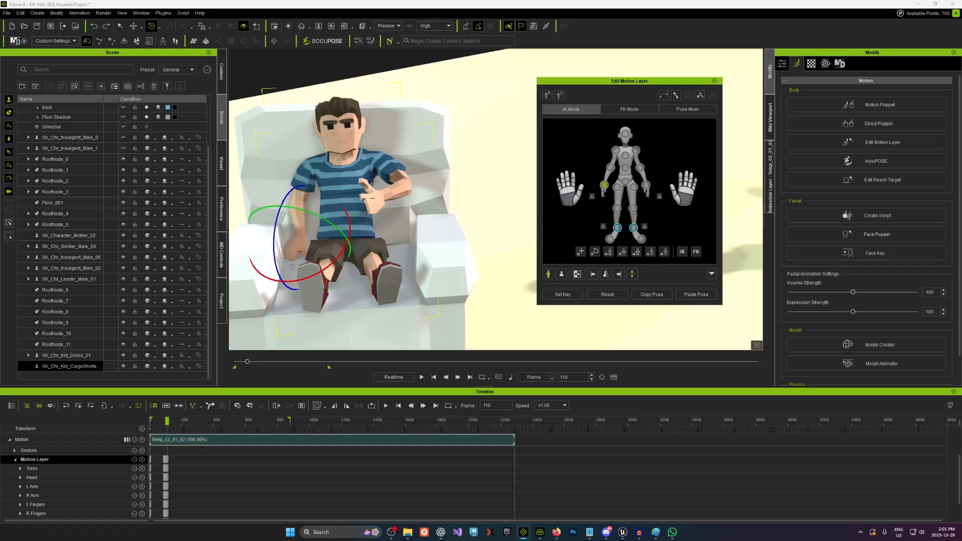
pyautogui.hotkey('ctrl', 'z')
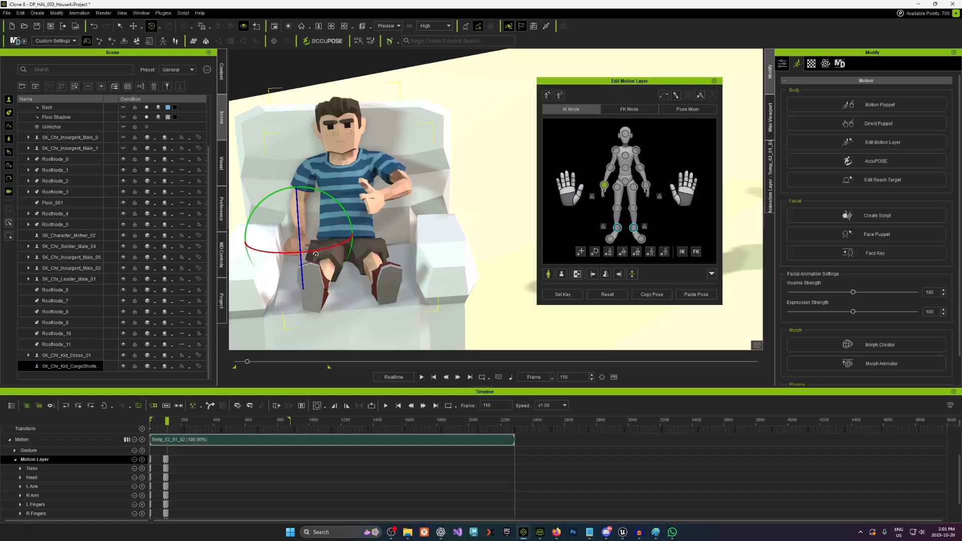
# Rotate the right hand slightly at frame 110 and replay the motion from the start to review it
pyautogui.click(567, 192)
pyautogui.moveTo(298, 223); pyautogui.dragTo(298, 231)
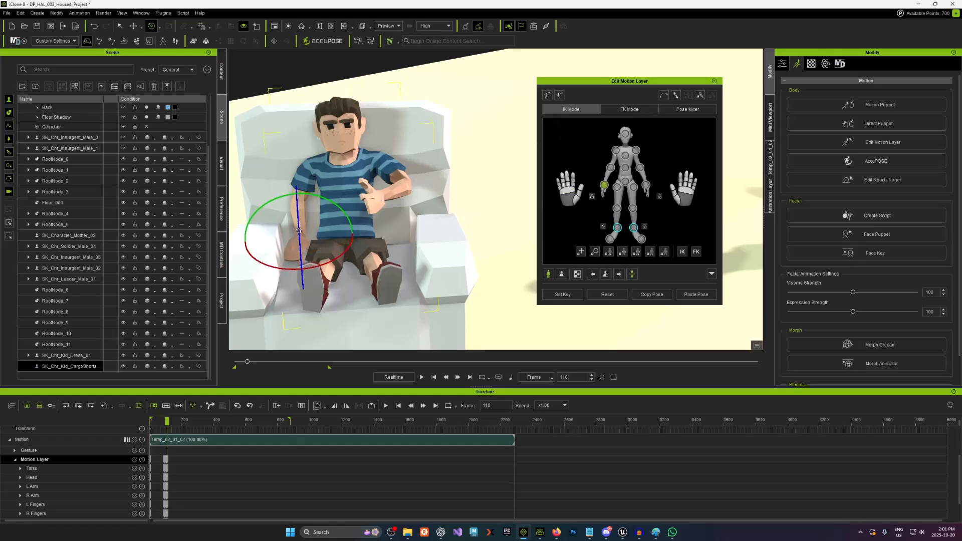
pyautogui.moveTo(171, 428); pyautogui.dragTo(161, 445)
pyautogui.press('space')
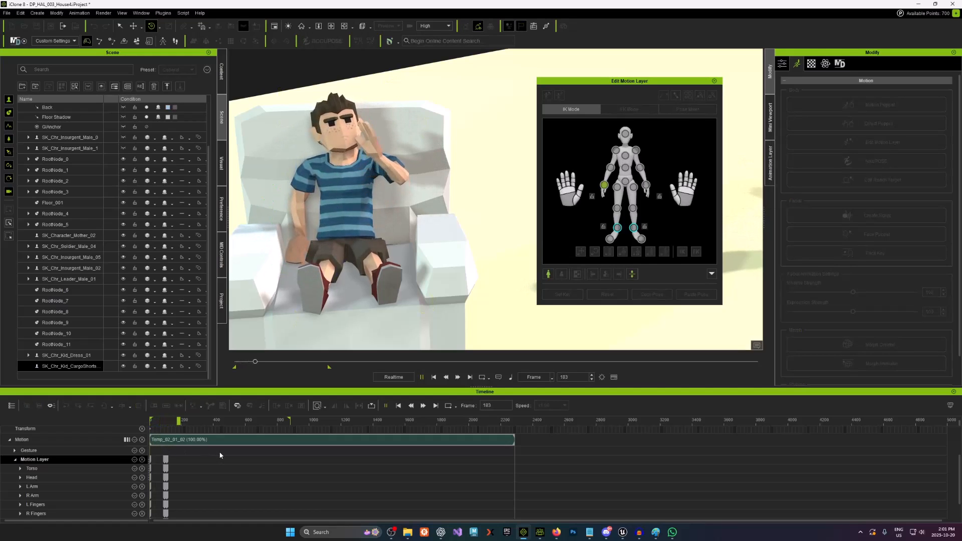
pyautogui.press('space')
pyautogui.moveTo(474, 328); pyautogui.dragTo(454, 320, button='right')
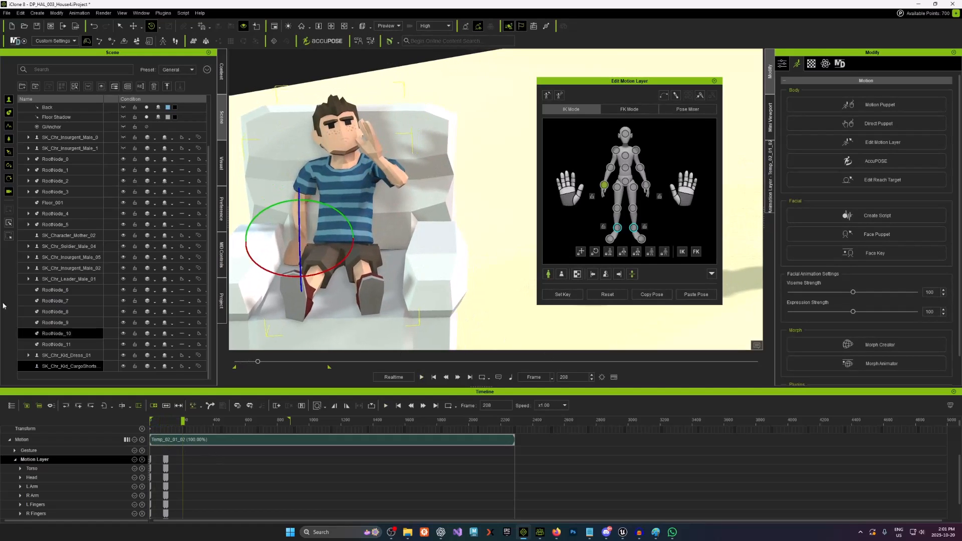
# Close the Edit Motion Layer window and deselect the kid
pyautogui.scroll(-5, 337, 121)
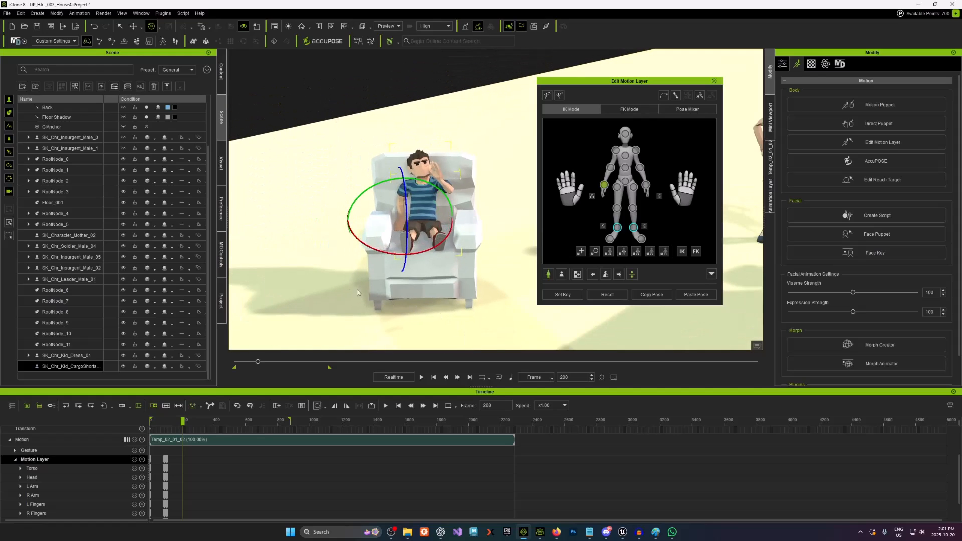
pyautogui.click(714, 80)
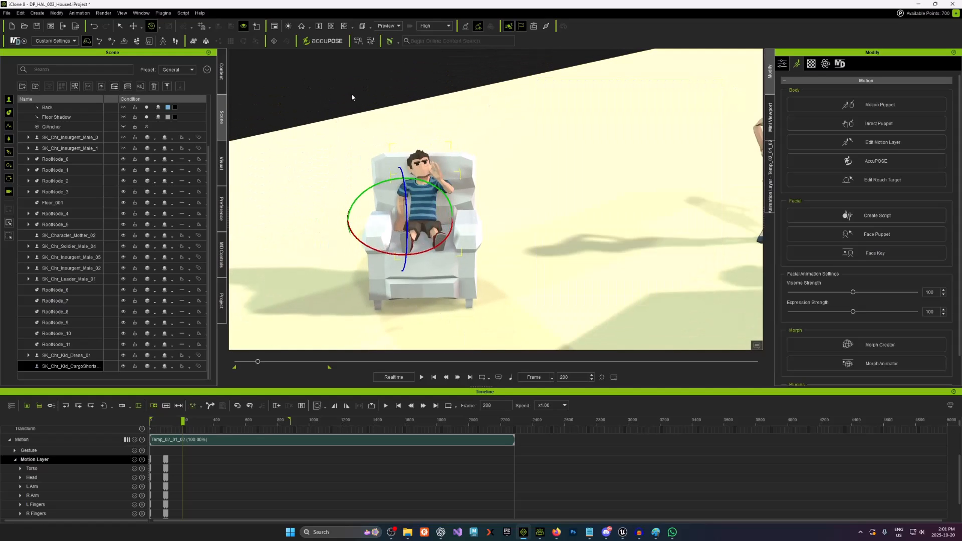
pyautogui.click(352, 97)
pyautogui.scroll(-2, 562, 199)
pyautogui.moveTo(562, 200); pyautogui.dragTo(531, 256, button='right')
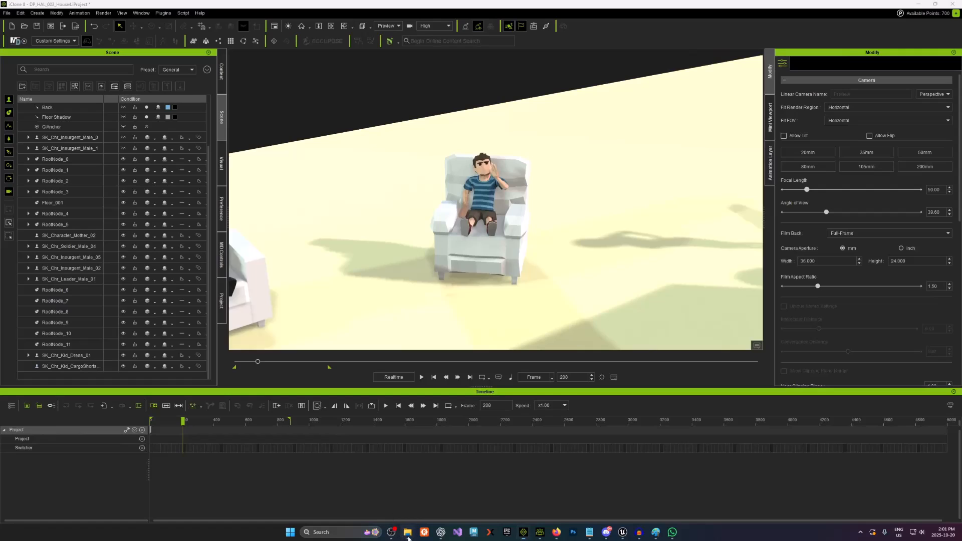
# Import another FBX prop with Keep Original frame rate, breaking its meshes into sub-props
pyautogui.moveTo(380, 540); pyautogui.dragTo(342, 98)
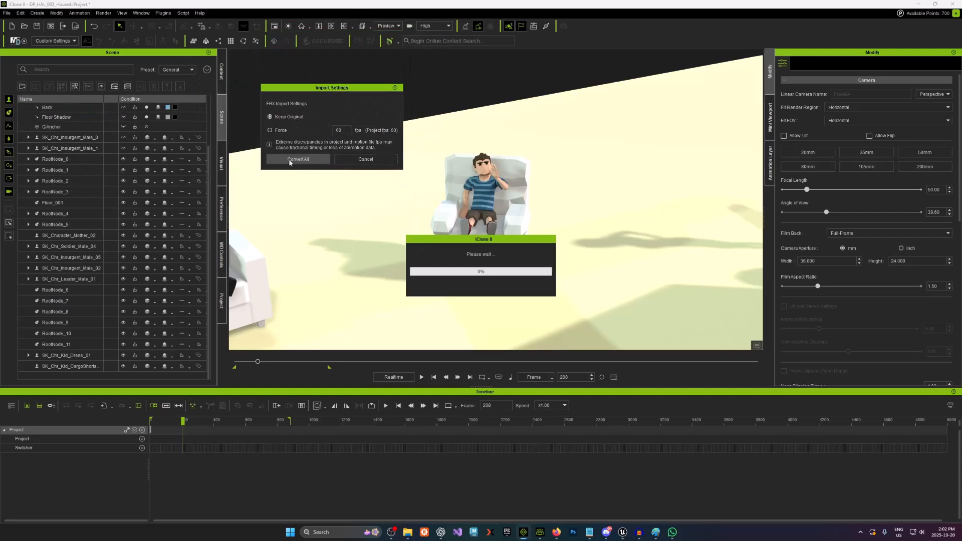
pyautogui.click(298, 159)
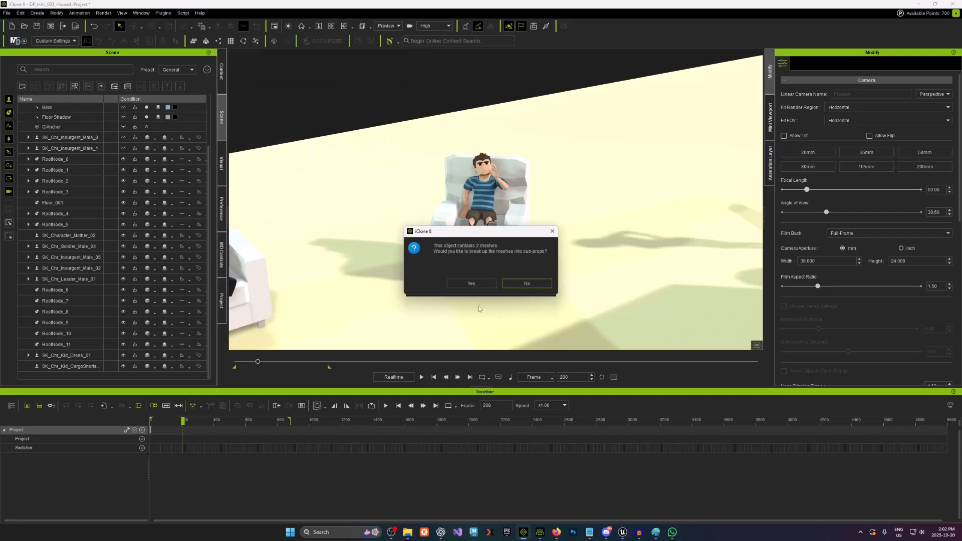
pyautogui.click(472, 283)
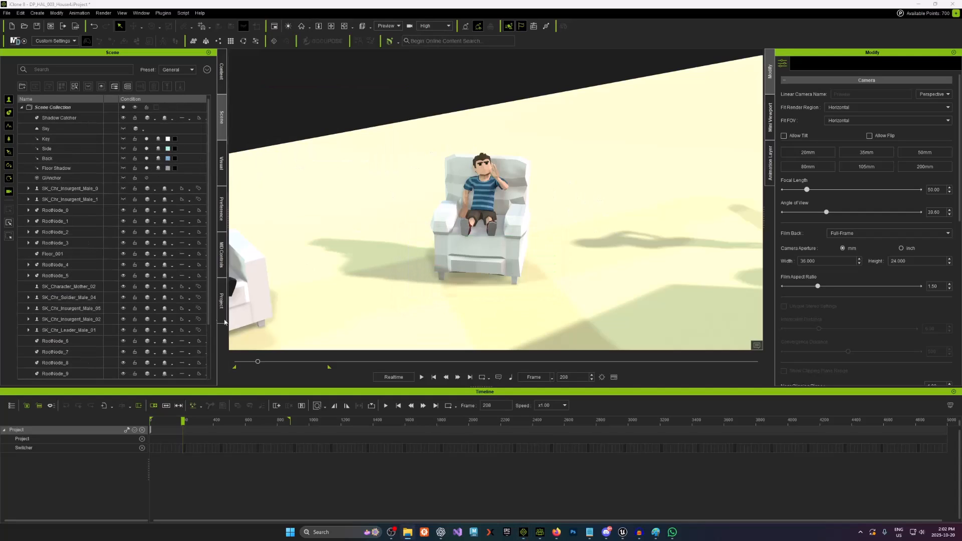
# Look through the scene list for the imported prop and examine RootNode_5 in the viewport
pyautogui.scroll(-2, 113, 294)
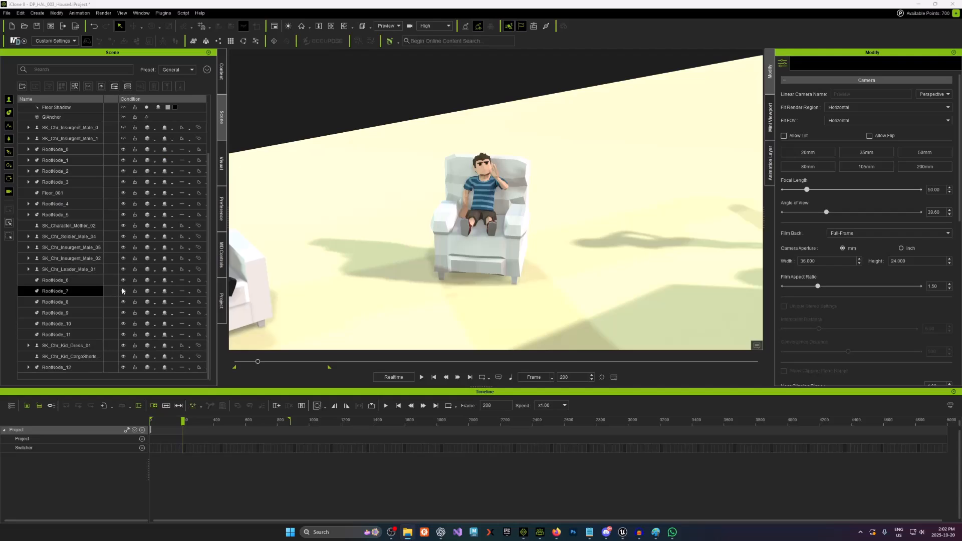
pyautogui.scroll(2, 123, 291)
pyautogui.scroll(-2, 116, 275)
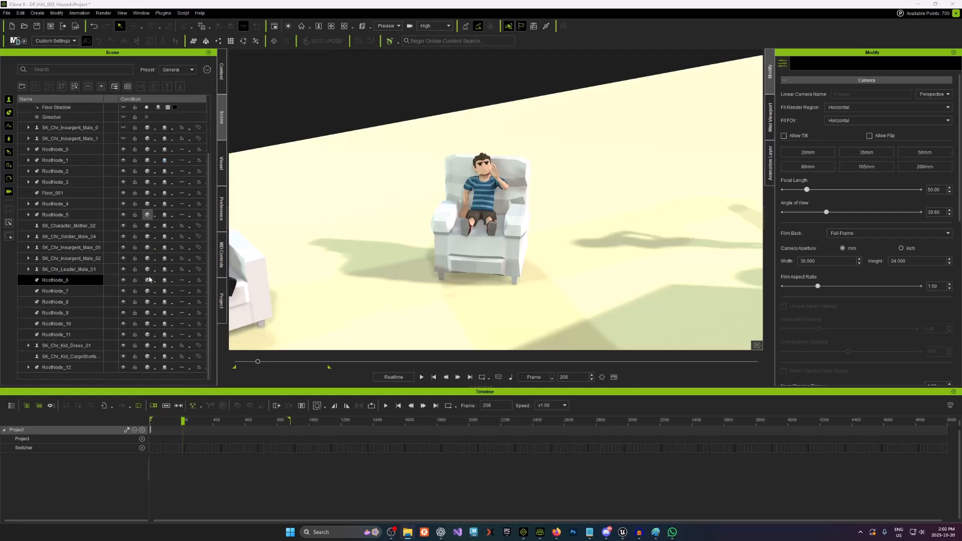
pyautogui.click(130, 214)
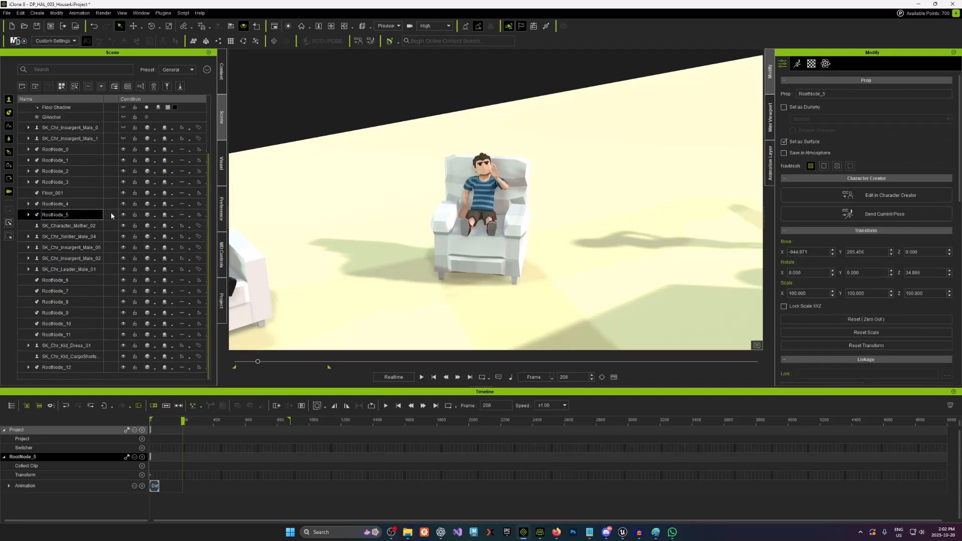
pyautogui.press('z')
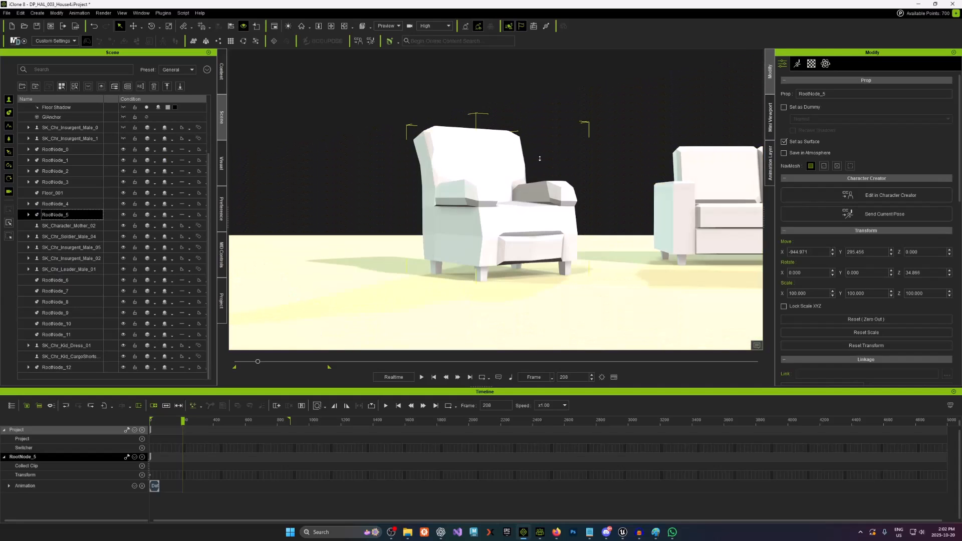
pyautogui.moveTo(631, 173); pyautogui.dragTo(435, 226, button='right')
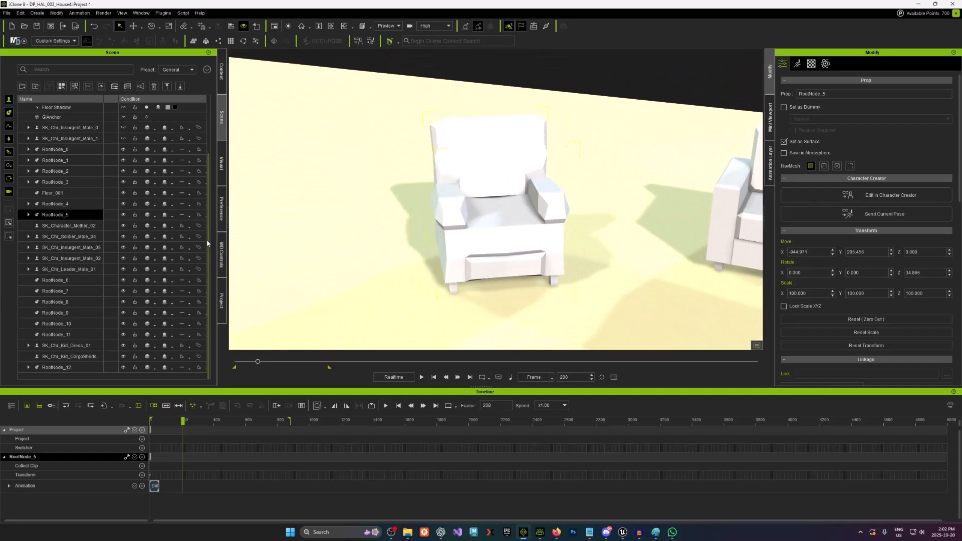
# Expand RootNode_4 to inspect its sub-prop and focus the view on RootNode_11
pyautogui.click(29, 204)
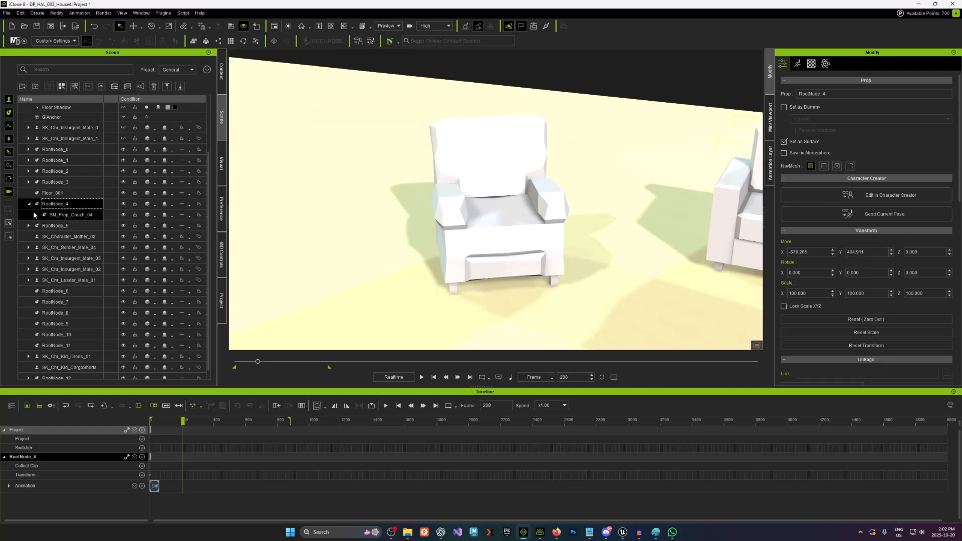
pyautogui.doubleClick(56, 226)
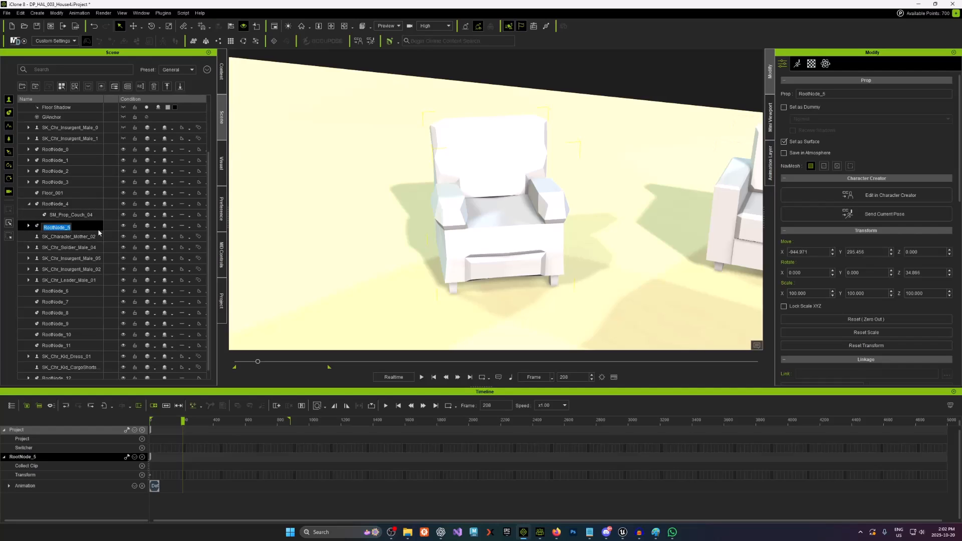
pyautogui.click(64, 350)
pyautogui.scroll(-1, 455, 231)
pyautogui.press('f')
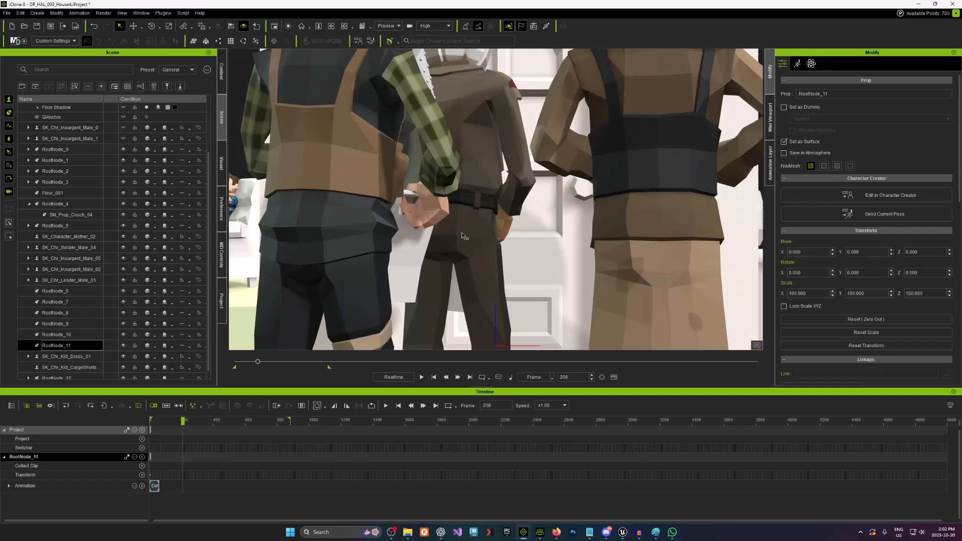
# Locate the imported prop at the scene origin and examine its shape up close
pyautogui.moveTo(462, 234); pyautogui.dragTo(435, 258, button='right')
pyautogui.scroll(-4, 442, 251)
pyautogui.scroll(-4, 461, 275)
pyautogui.moveTo(460, 275); pyautogui.dragTo(401, 208, button='middle')
pyautogui.moveTo(402, 209); pyautogui.dragTo(335, 243, button='right')
pyautogui.moveTo(493, 203); pyautogui.dragTo(335, 235, button='right')
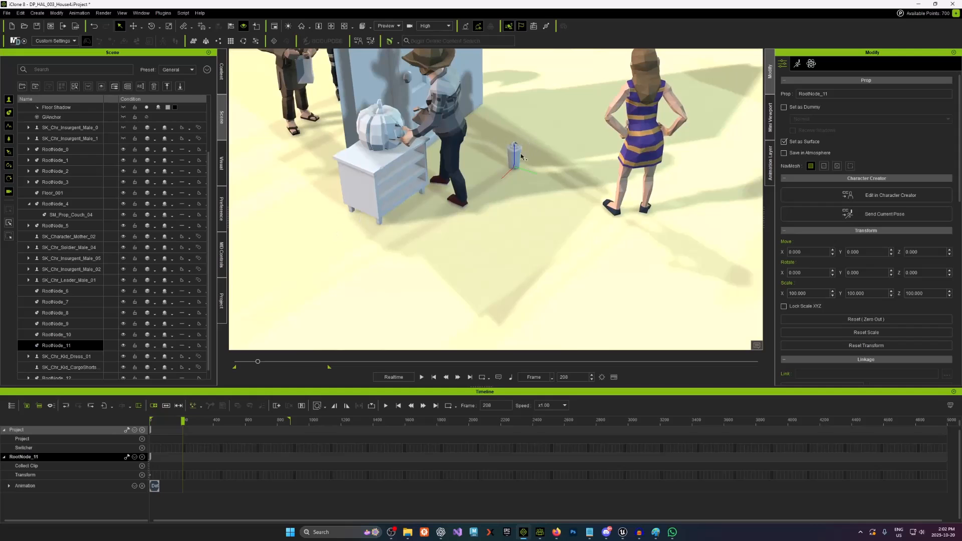
pyautogui.moveTo(522, 153); pyautogui.dragTo(542, 172, button='right')
pyautogui.scroll(4, 528, 176)
pyautogui.moveTo(565, 130); pyautogui.dragTo(536, 205, button='middle')
pyautogui.scroll(6, 531, 205)
pyautogui.moveTo(531, 205); pyautogui.dragTo(565, 148, button='right')
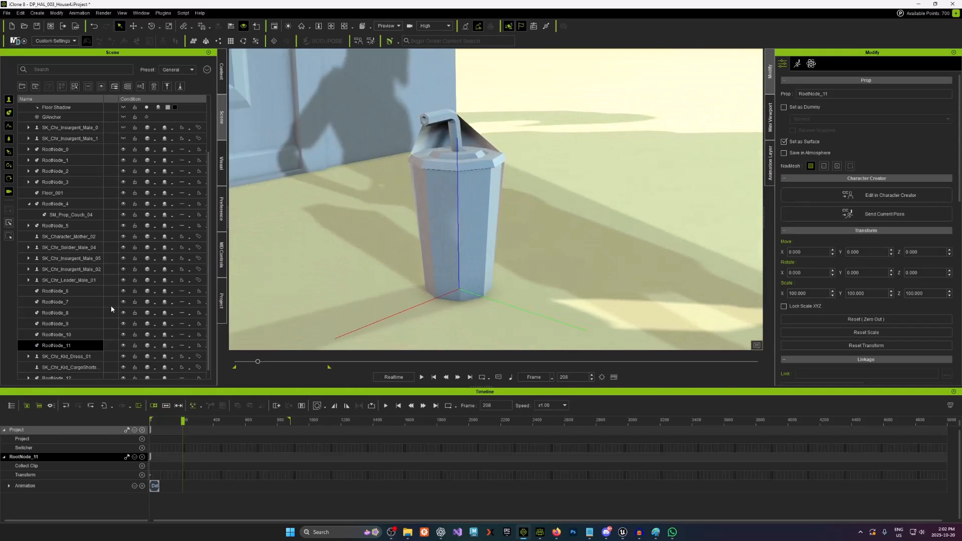
# Try renaming RootNode_11 as Drink, select the cup in the scene, and undo the rename
pyautogui.click(54, 346)
pyautogui.click(72, 346)
pyautogui.write('Dre')
pyautogui.press('Return')
pyautogui.scroll(-5, 361, 279)
pyautogui.click(489, 208)
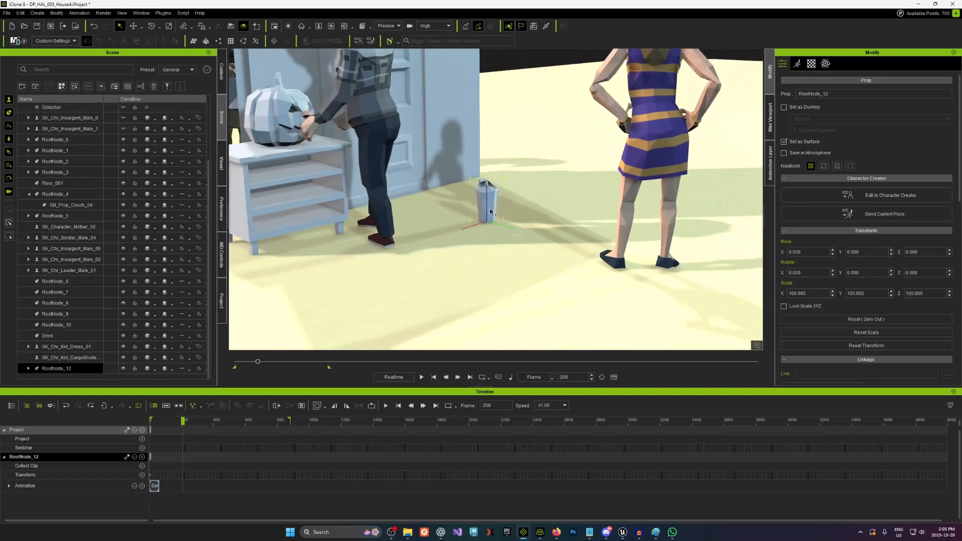
pyautogui.hotkey('ctrl', 'z')
# Rename RootNode_12 as Drink
pyautogui.doubleClick(58, 368)
pyautogui.write('D')
pyautogui.press('Return')
# Delete the UCX_SM_Prop_Food collision sub-prop from Drink, keeping the cup mesh, and select Drink
pyautogui.click(28, 368)
pyautogui.scroll(-2, 82, 321)
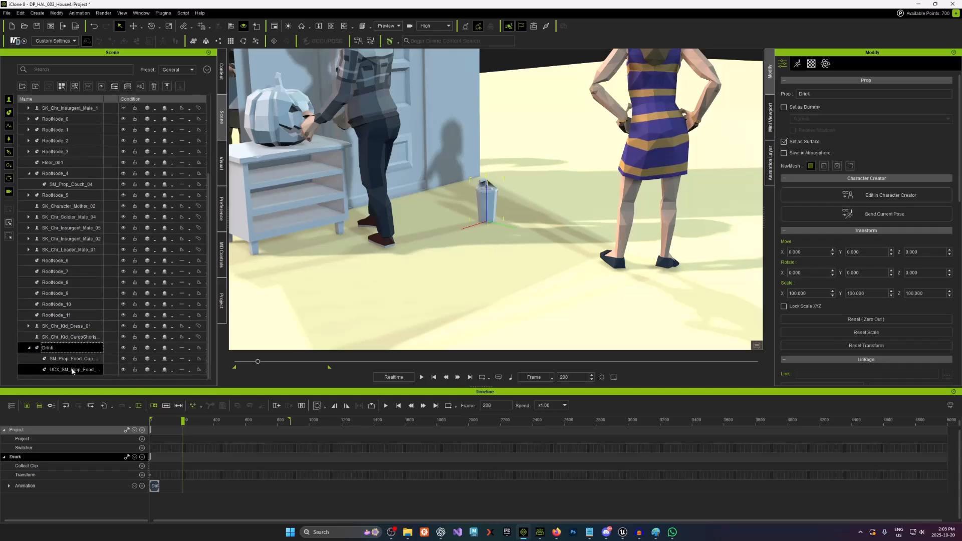
pyautogui.click(71, 370)
pyautogui.press('Delete')
pyautogui.click(59, 360)
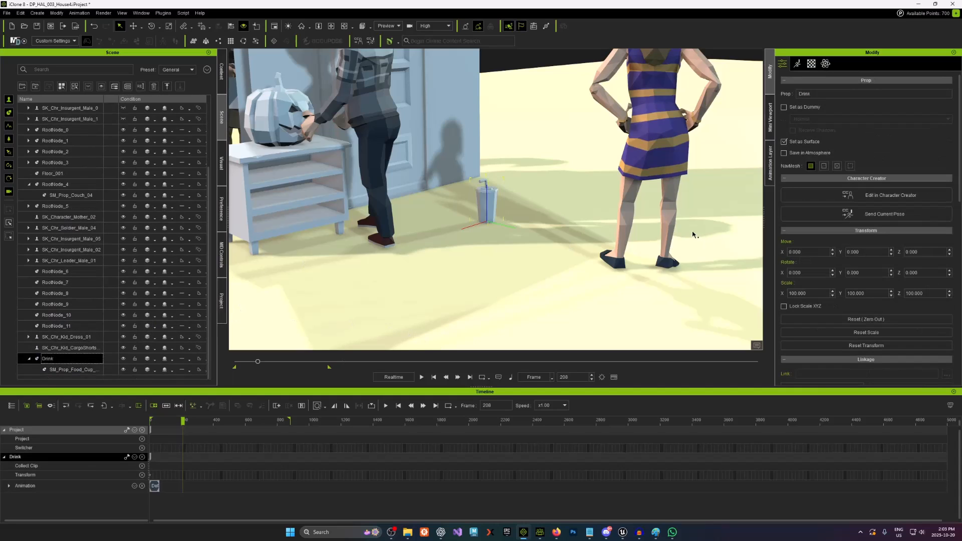
# Locate the boy sitting in the armchair, select SK_Chr_Kid_CargoShorts_01, and focus the view on him
pyautogui.press('w')
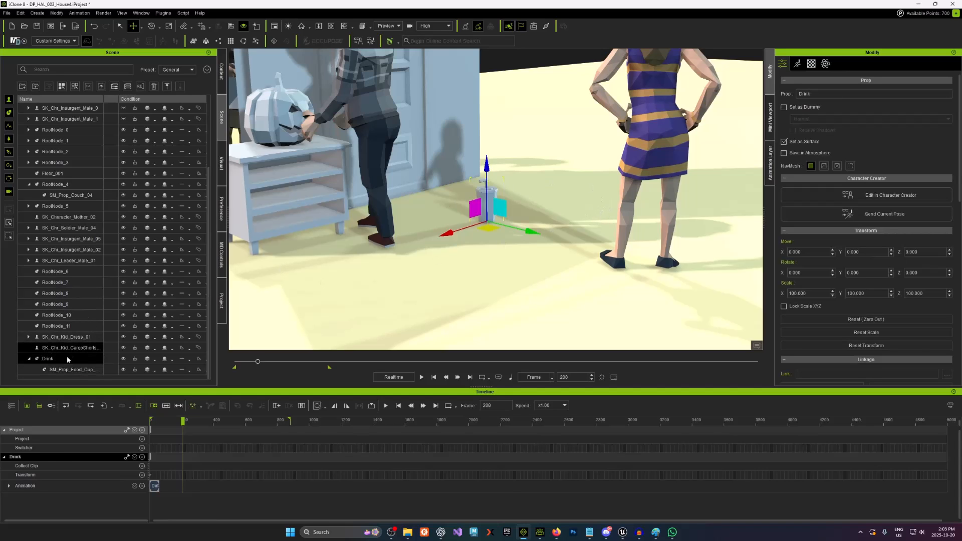
pyautogui.moveTo(558, 247); pyautogui.dragTo(533, 254, button='right')
pyautogui.moveTo(401, 270); pyautogui.dragTo(730, 189, button='right')
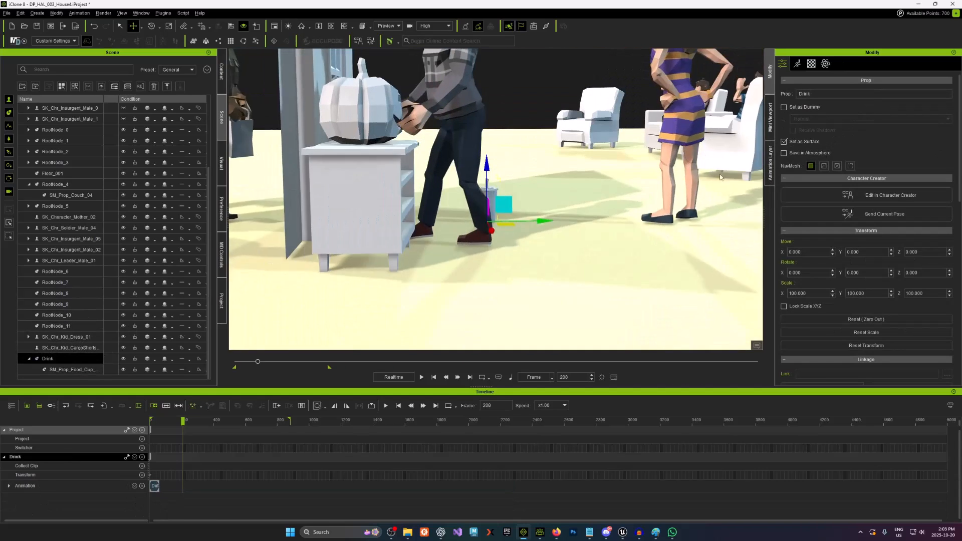
pyautogui.scroll(5, 674, 135)
pyautogui.moveTo(610, 236); pyautogui.dragTo(701, 220, button='right')
pyautogui.moveTo(609, 170); pyautogui.dragTo(682, 176, button='middle')
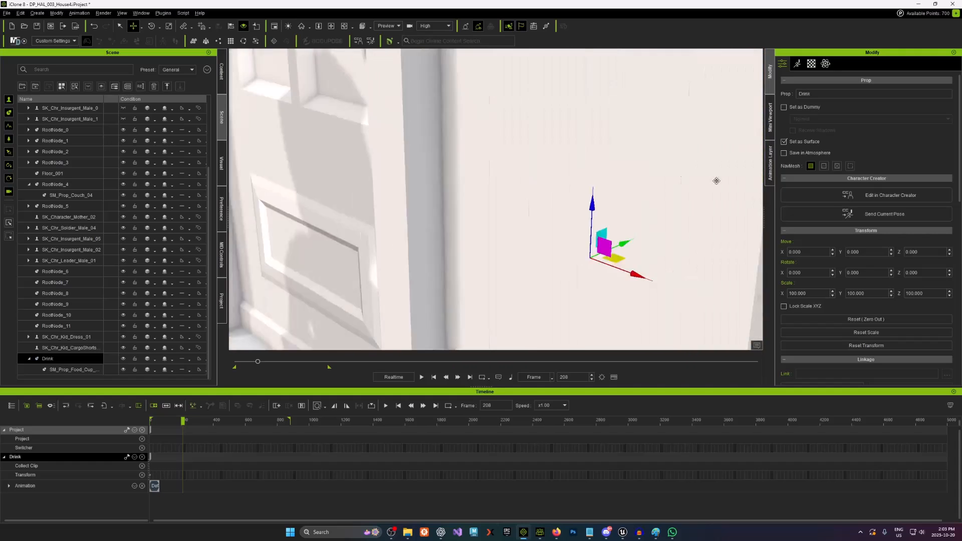
pyautogui.moveTo(682, 175); pyautogui.dragTo(783, 214, button='right')
pyautogui.moveTo(752, 212); pyautogui.dragTo(673, 172, button='middle')
pyautogui.scroll(-8, 674, 172)
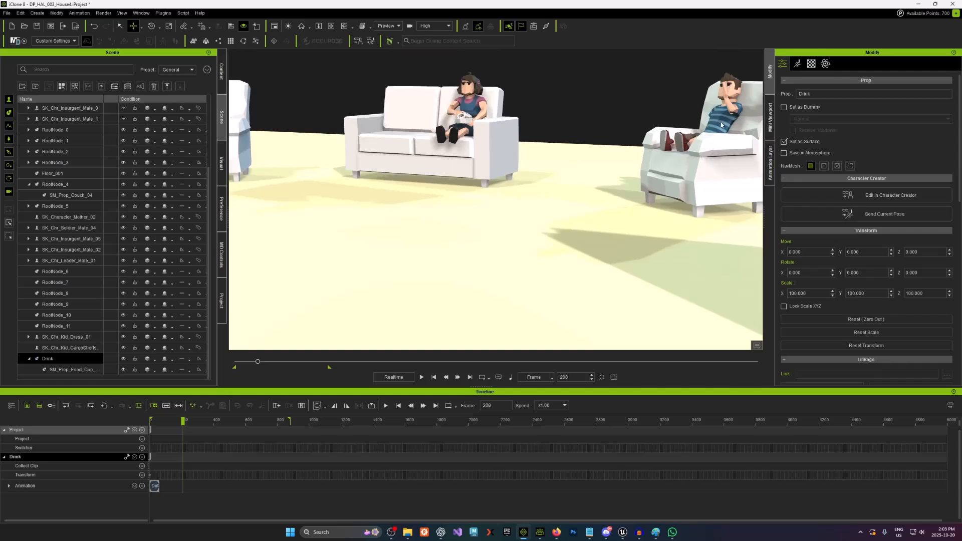
pyautogui.click(664, 174)
pyautogui.press('f')
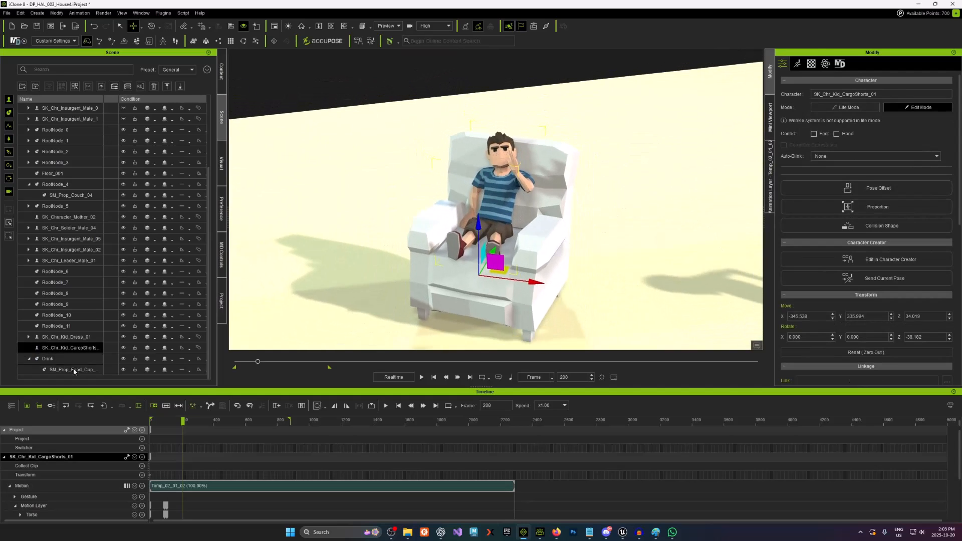
# Attach the Drink prop to the boy in the armchair by picking him as its parent
pyautogui.click(91, 359)
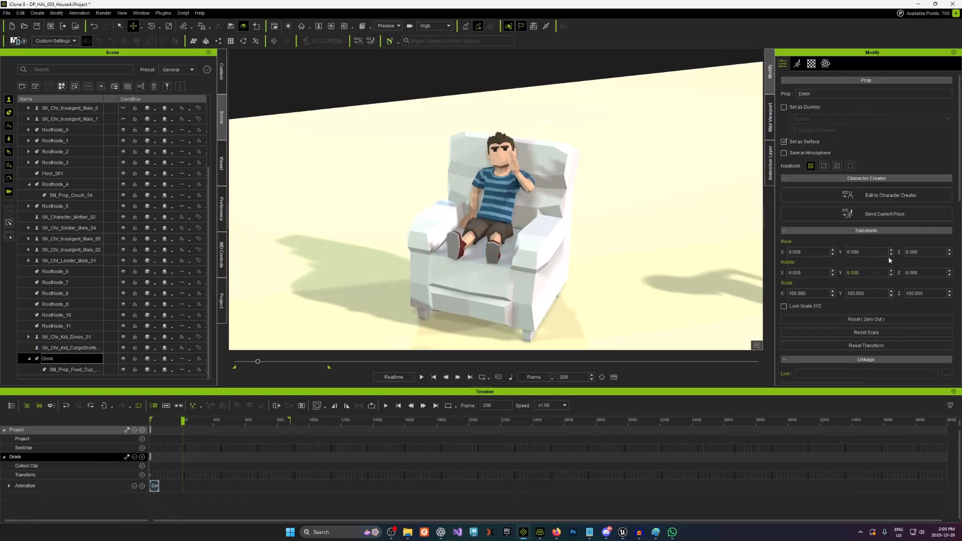
pyautogui.scroll(-10, 864, 257)
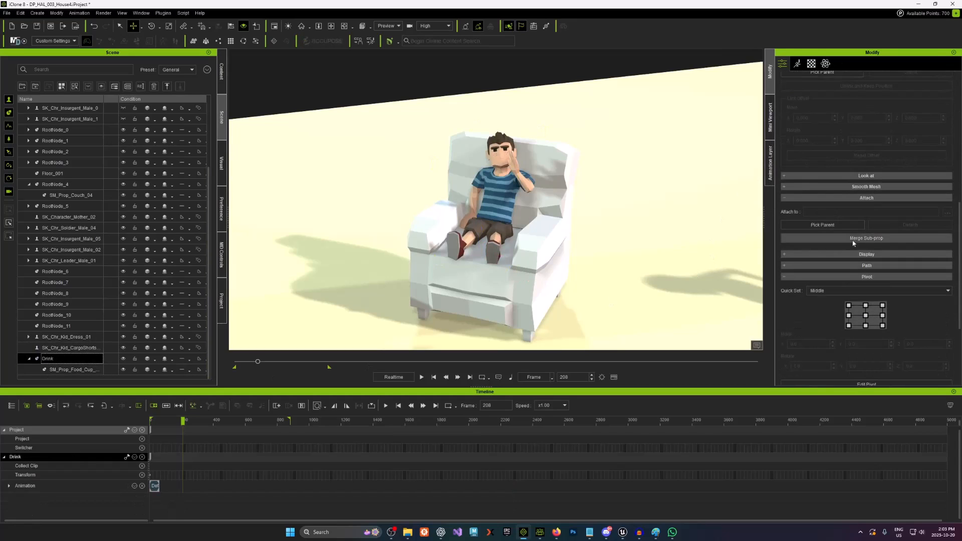
pyautogui.scroll(8, 846, 248)
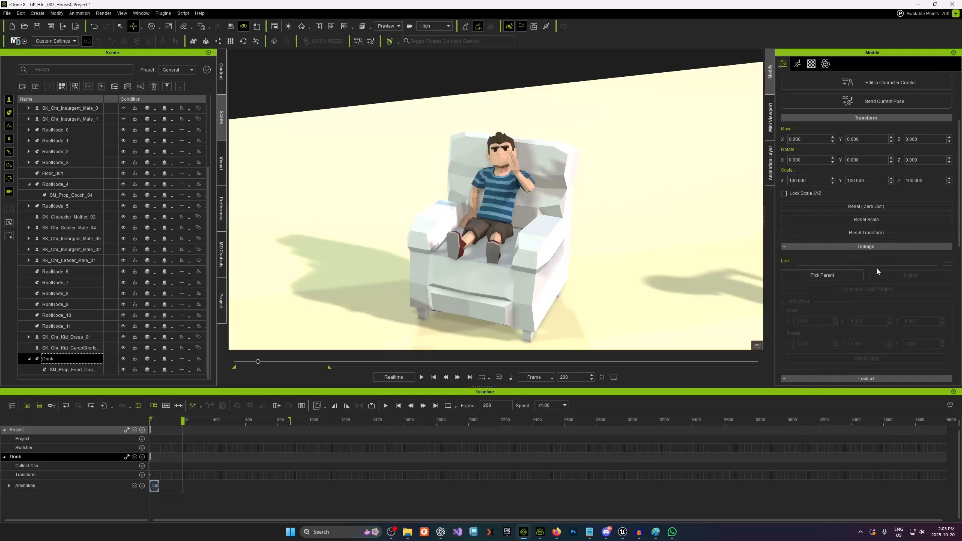
pyautogui.scroll(-5, 851, 278)
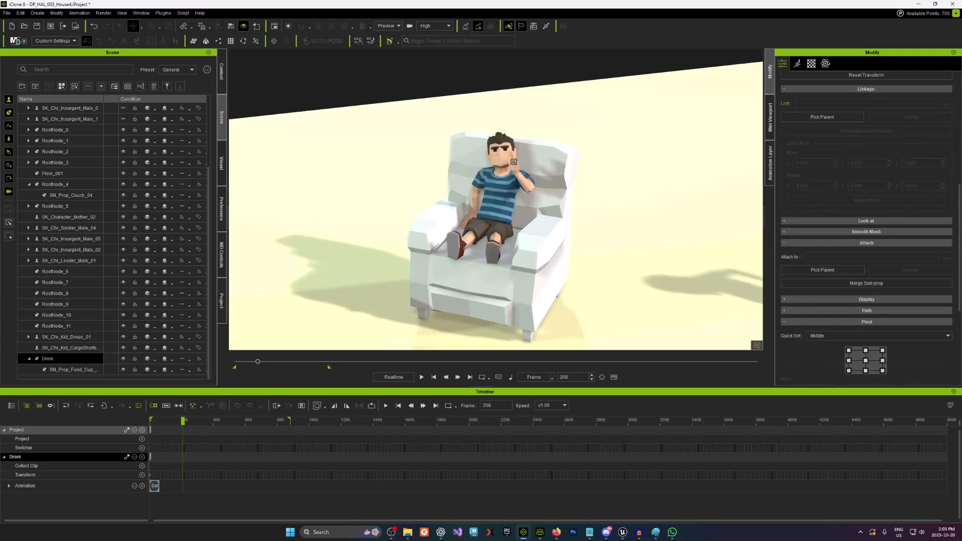
pyautogui.click(534, 208)
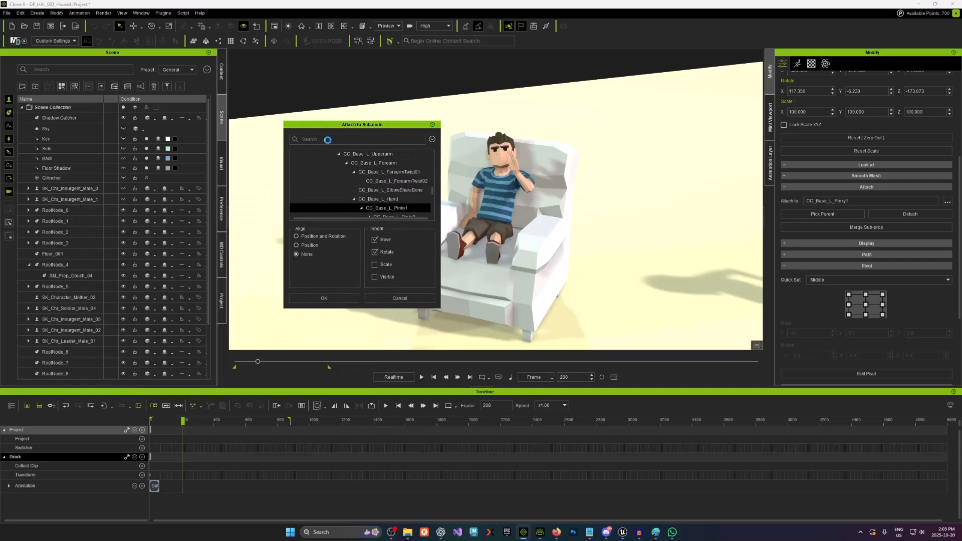
# Attach Drink to the boy's CC_Base_R_Hand bone, aligned by position and rotation
pyautogui.write('hand')
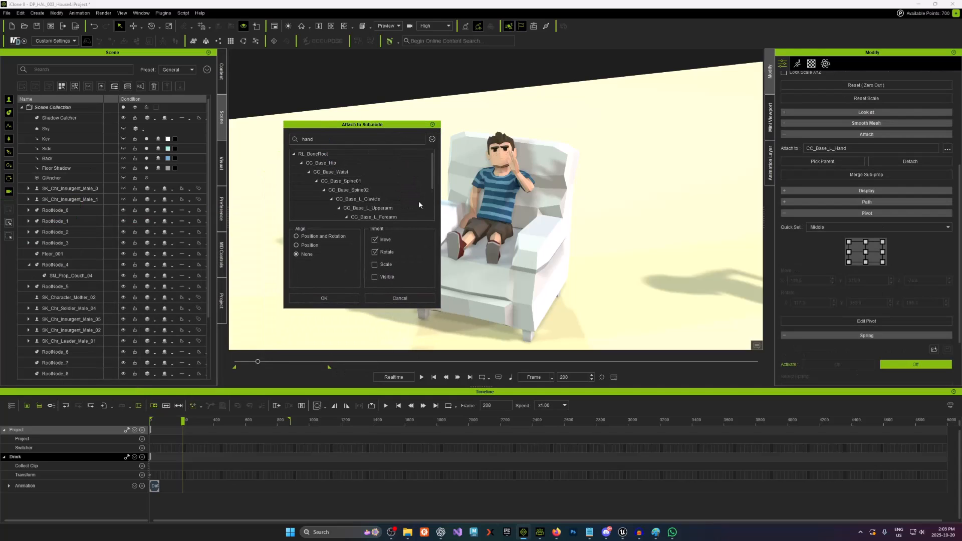
pyautogui.scroll(-2, 390, 189)
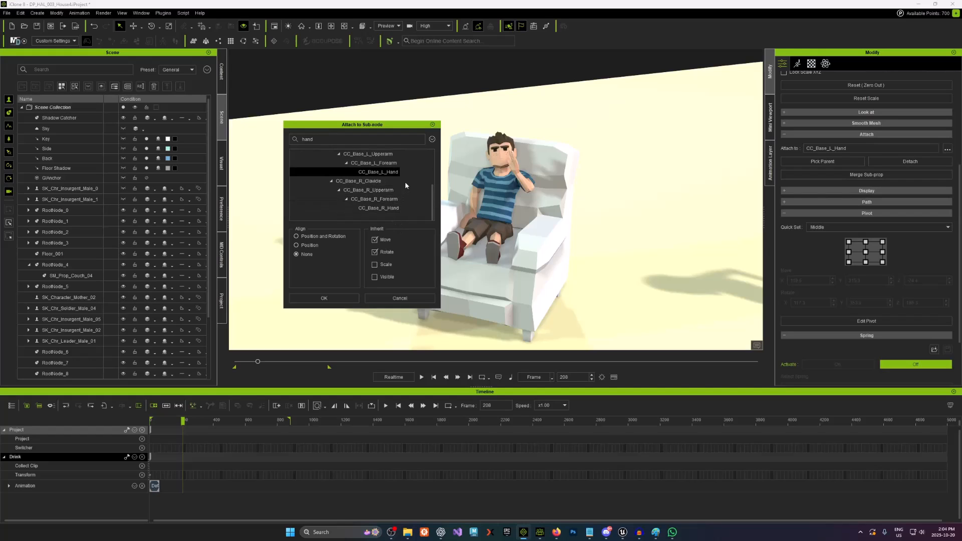
pyautogui.click(393, 208)
pyautogui.click(297, 236)
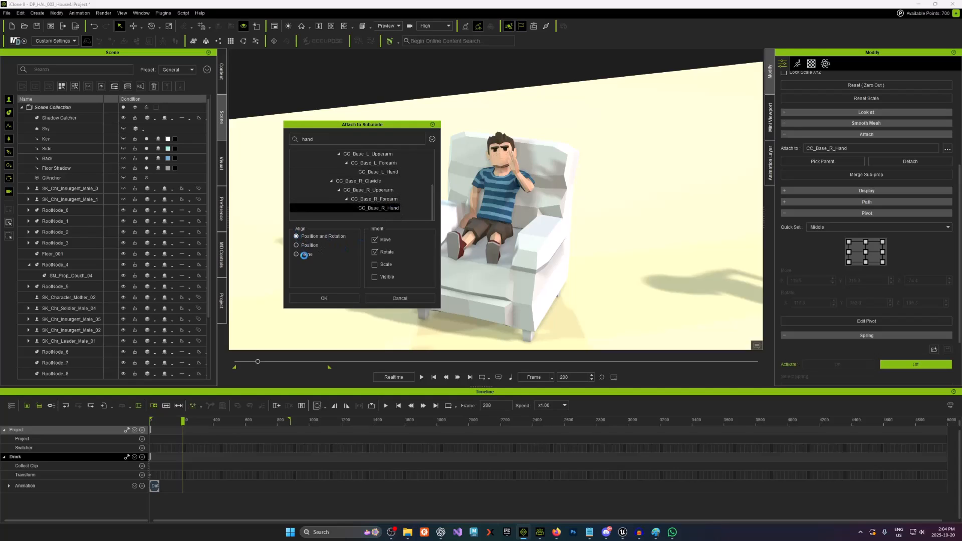
pyautogui.click(324, 298)
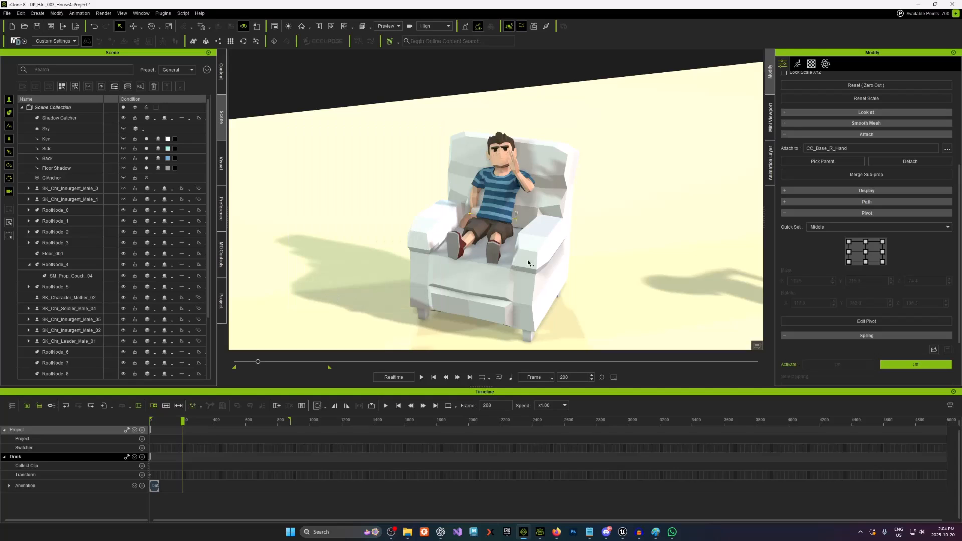
# Examine where Drink sits relative to the boy's hands at different frames of his motion
pyautogui.scroll(-5, 530, 266)
pyautogui.scroll(-3, 530, 266)
pyautogui.moveTo(558, 268); pyautogui.dragTo(691, 279, button='right')
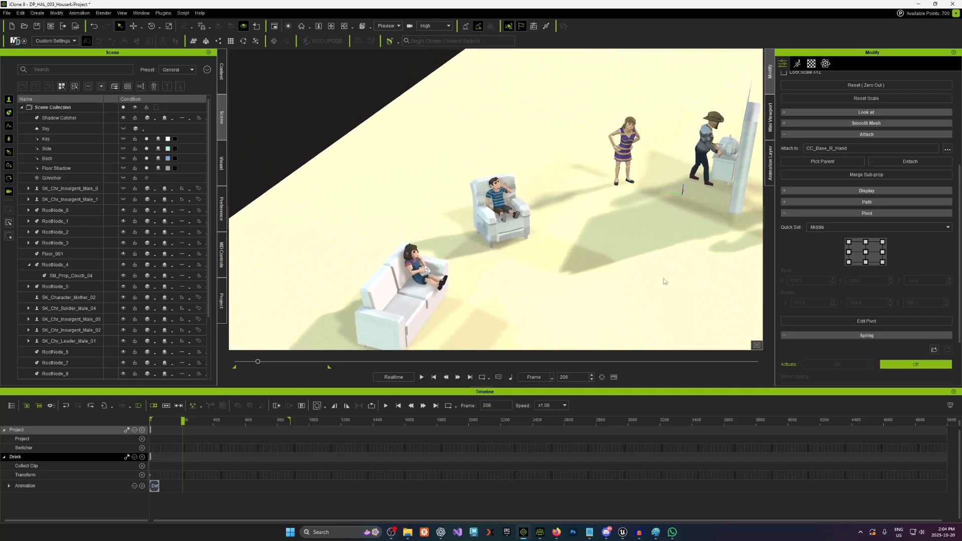
pyautogui.press('w')
pyautogui.press('z')
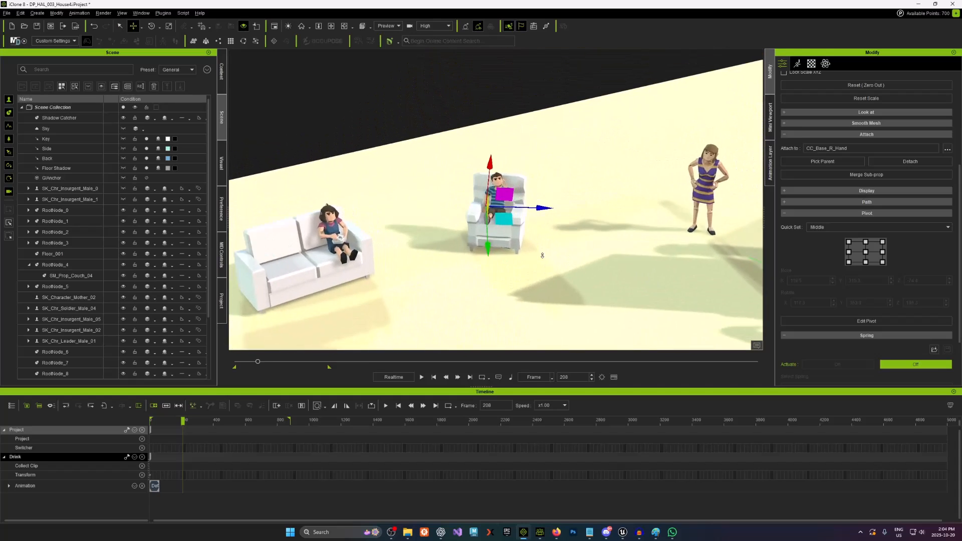
pyautogui.moveTo(560, 264); pyautogui.dragTo(494, 283, button='right')
pyautogui.click(197, 424)
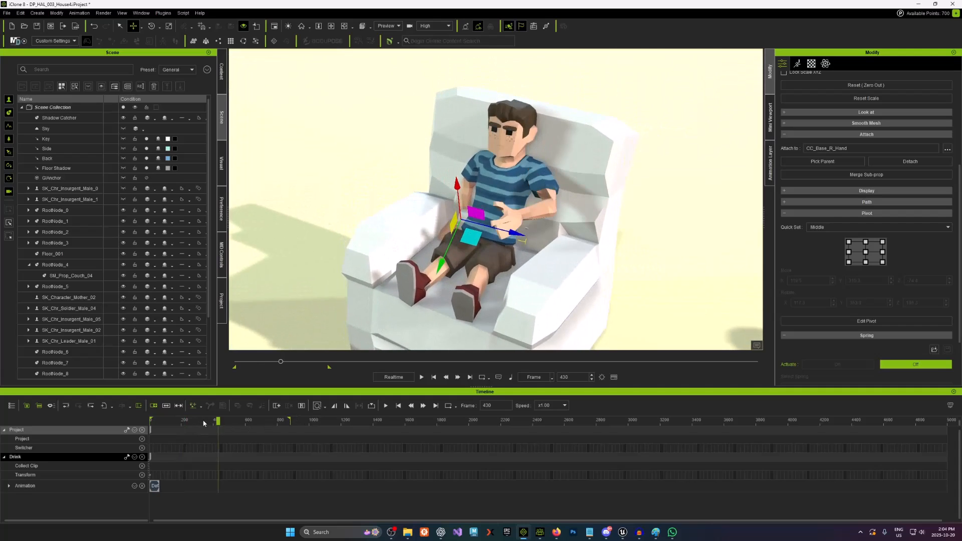
pyautogui.click(190, 424)
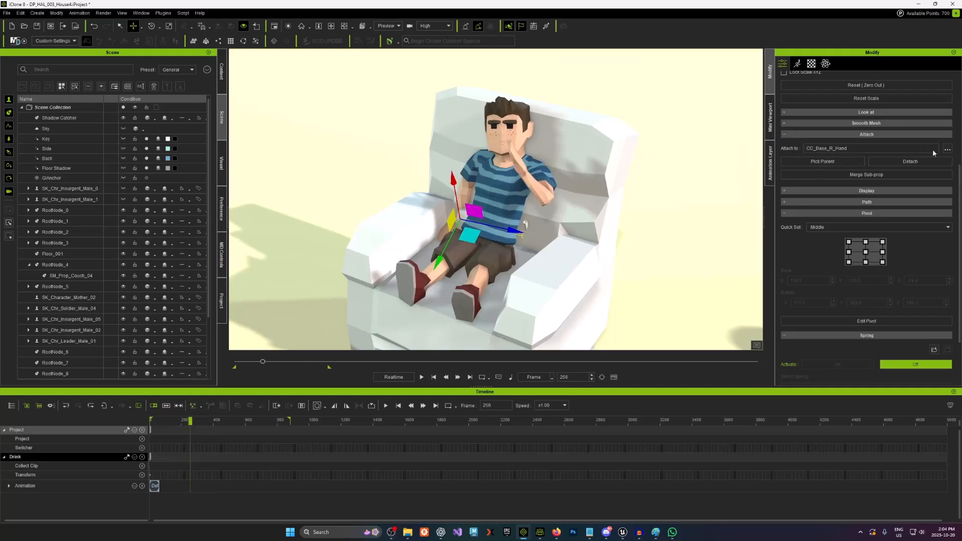
# Reattach Drink to the boy's CC_Base_L_Hand bone, aligned to the bone's position and rotation
pyautogui.click(946, 150)
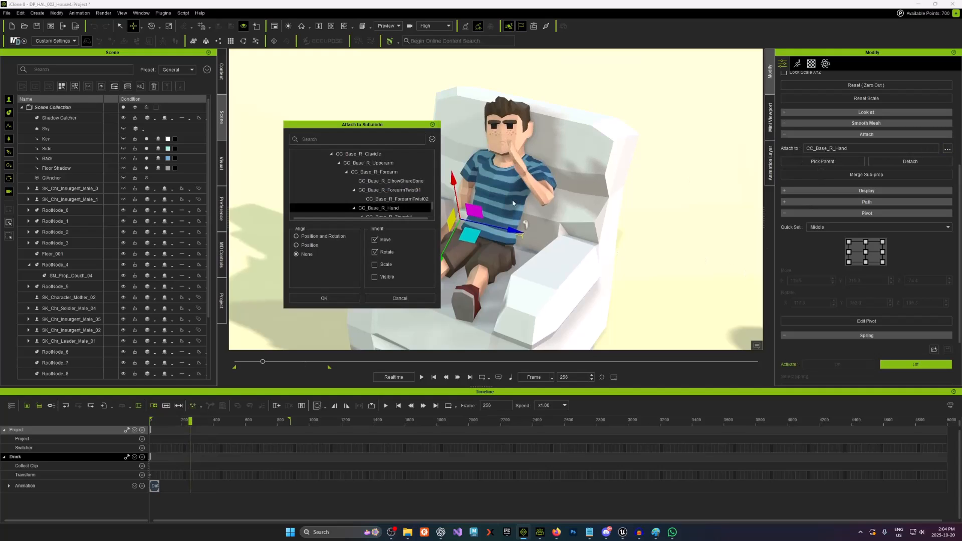
pyautogui.click(343, 141)
pyautogui.write('hand_')
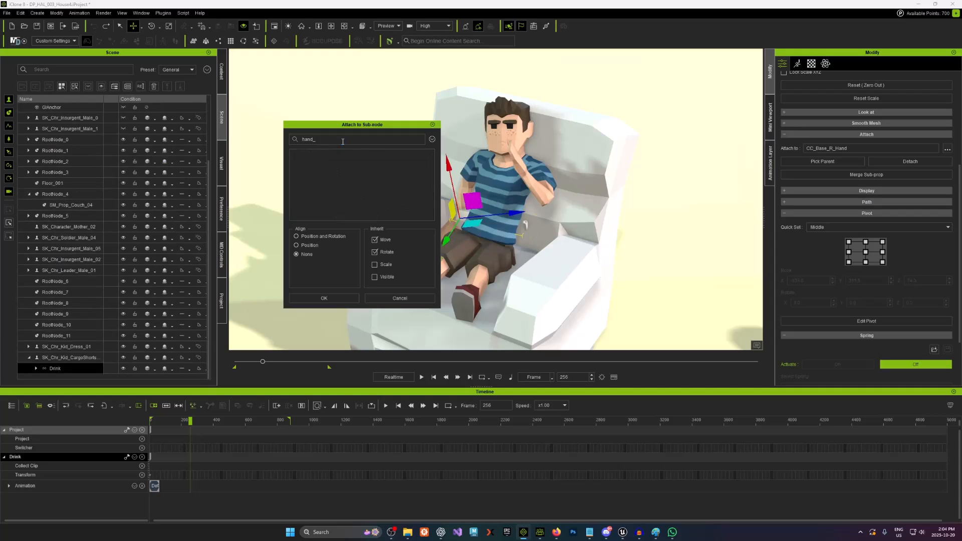
pyautogui.press('BackSpace')
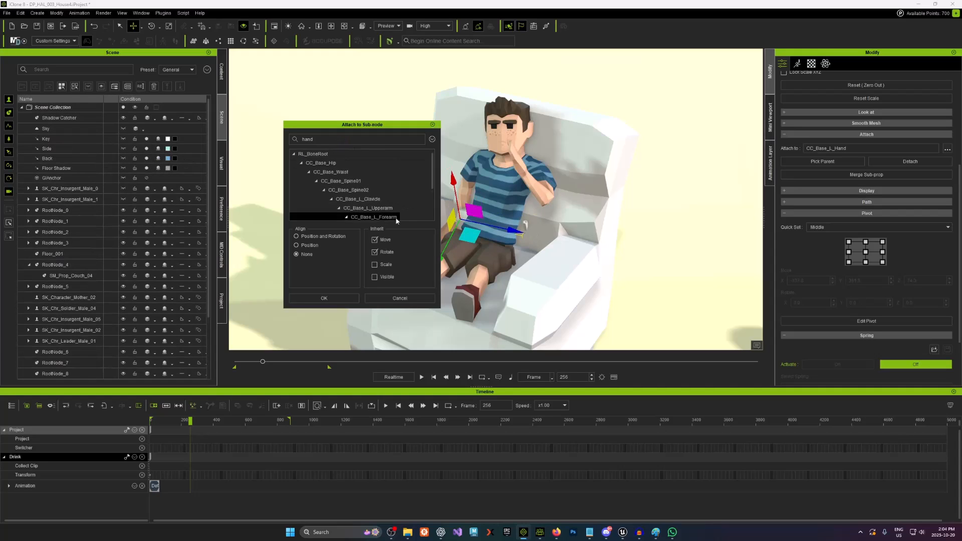
pyautogui.scroll(-2, 396, 183)
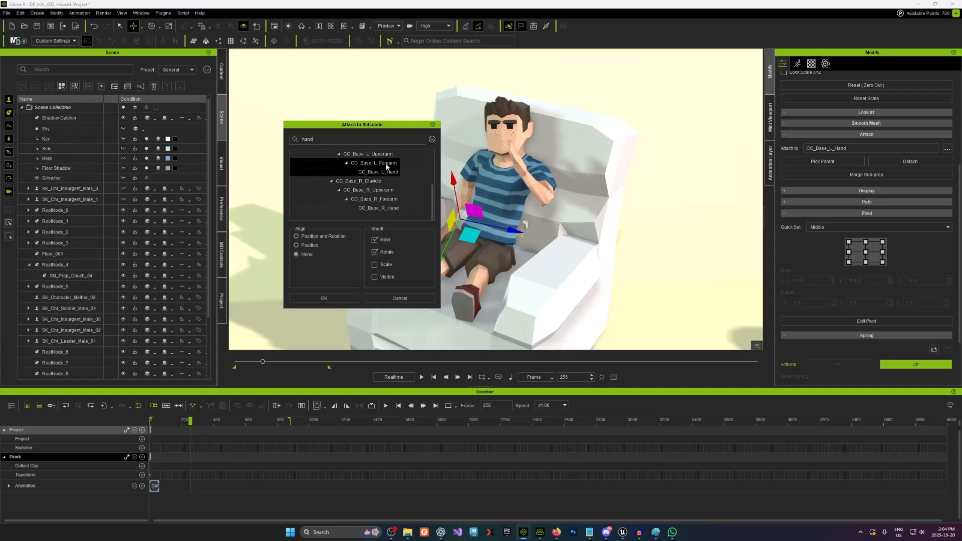
pyautogui.scroll(1, 398, 195)
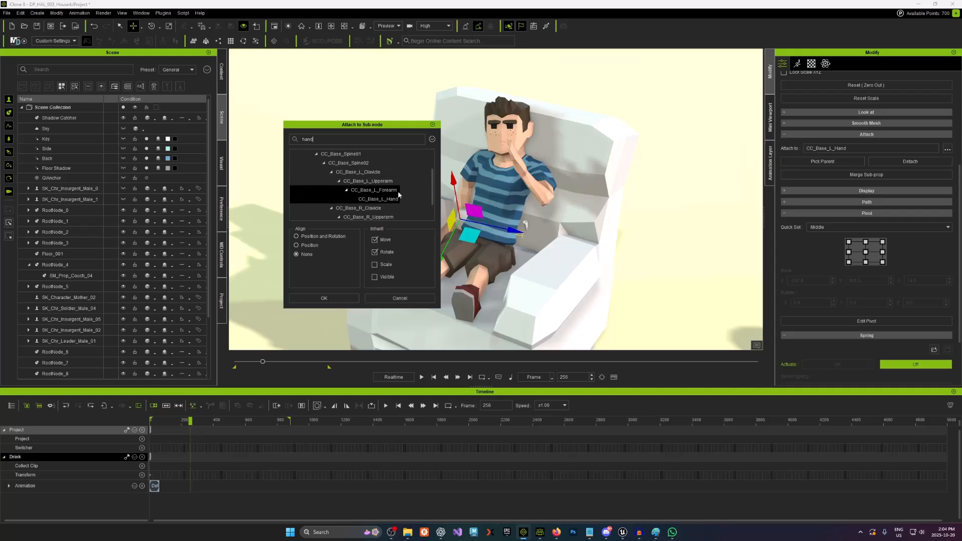
pyautogui.scroll(3, 404, 185)
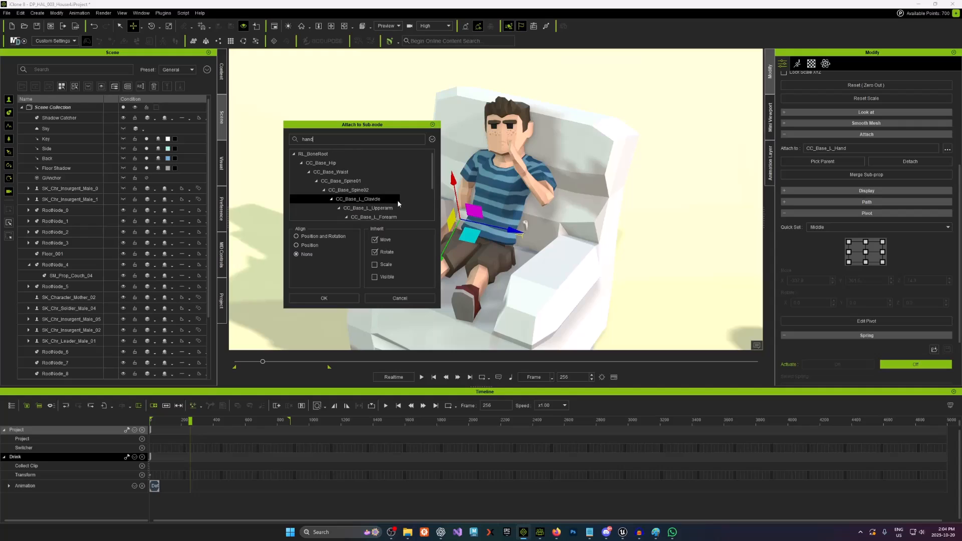
pyautogui.scroll(-1, 416, 199)
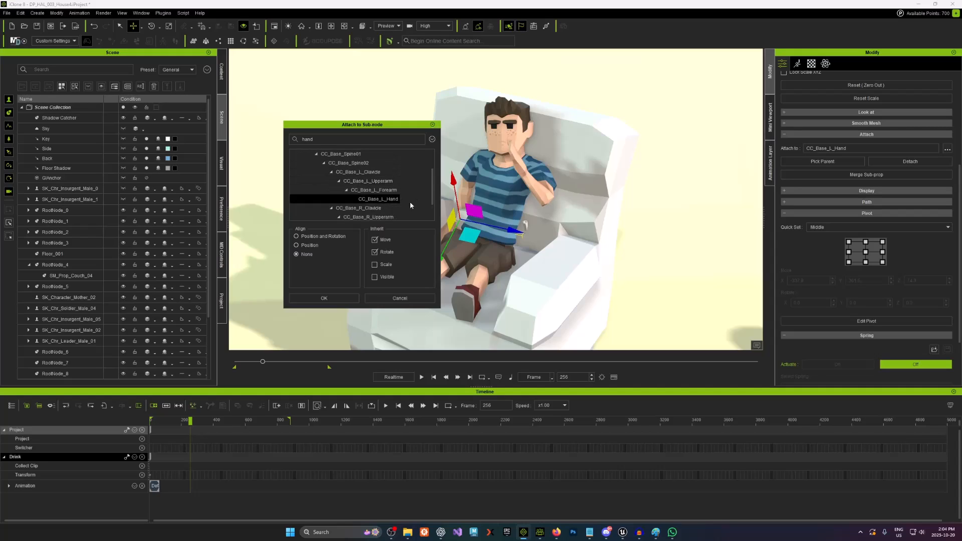
pyautogui.click(393, 199)
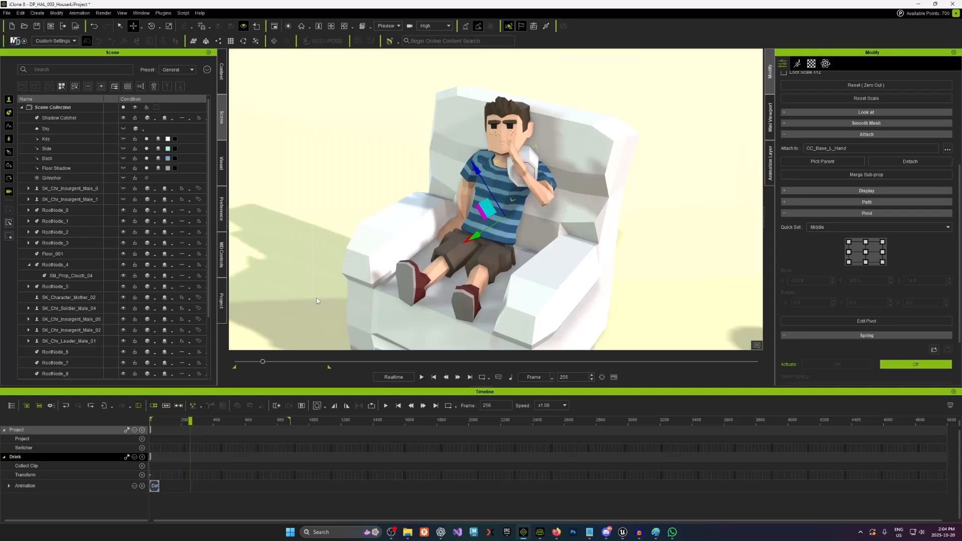
# Go to frame 0 and check the cup's fit in the boy's left hand
pyautogui.moveTo(606, 210); pyautogui.dragTo(457, 218, button='right')
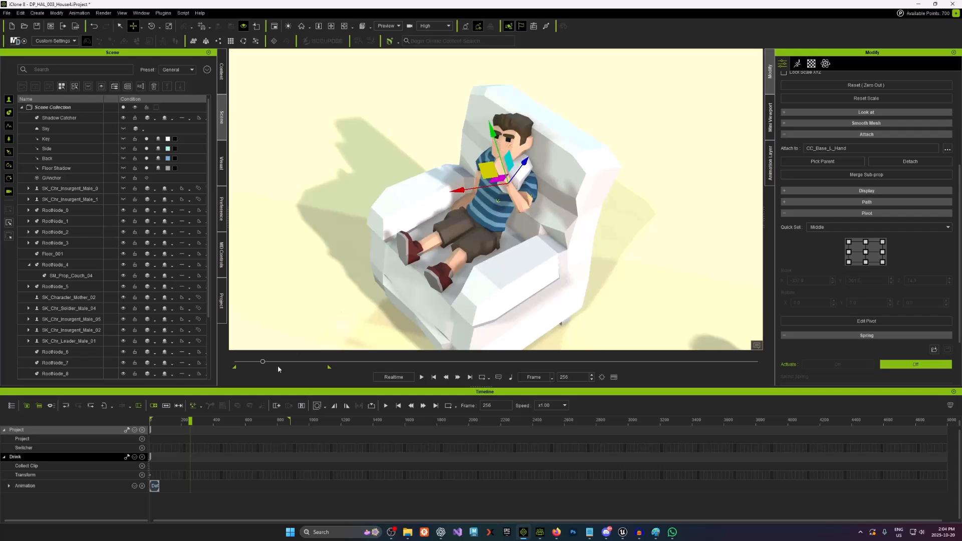
pyautogui.moveTo(191, 419); pyautogui.dragTo(142, 423)
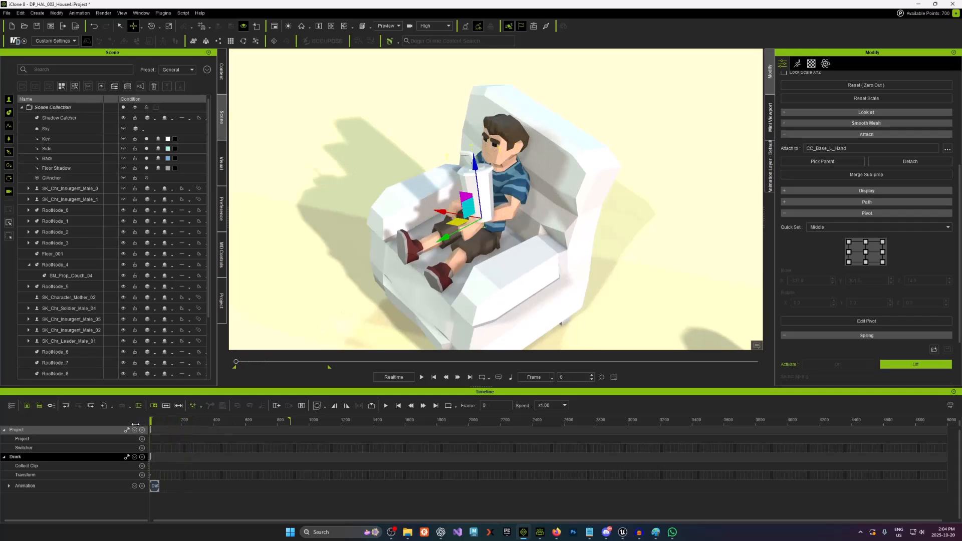
pyautogui.moveTo(557, 277); pyautogui.dragTo(594, 266, button='right')
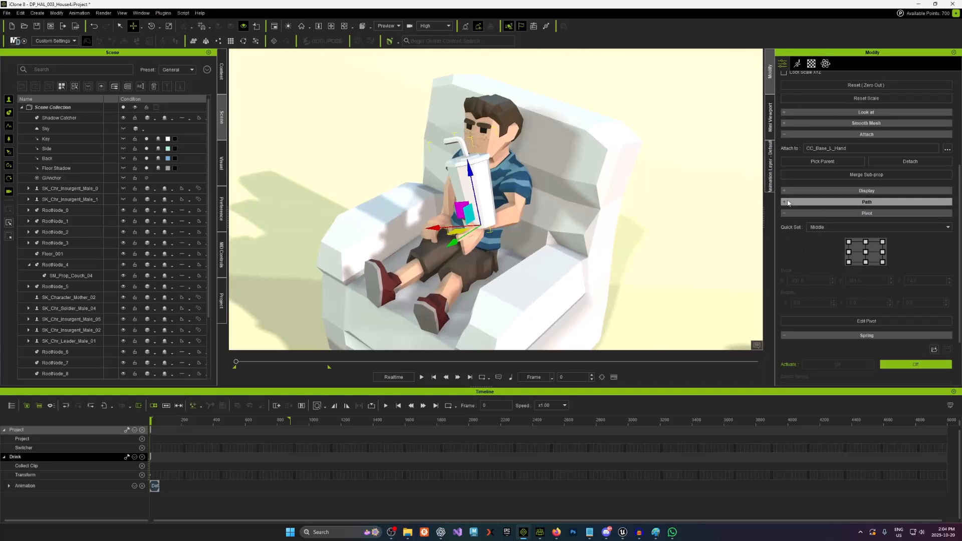
# Lock Drink's XYZ scale together and set the scale to 50
pyautogui.scroll(-2, 858, 288)
pyautogui.scroll(6, 858, 289)
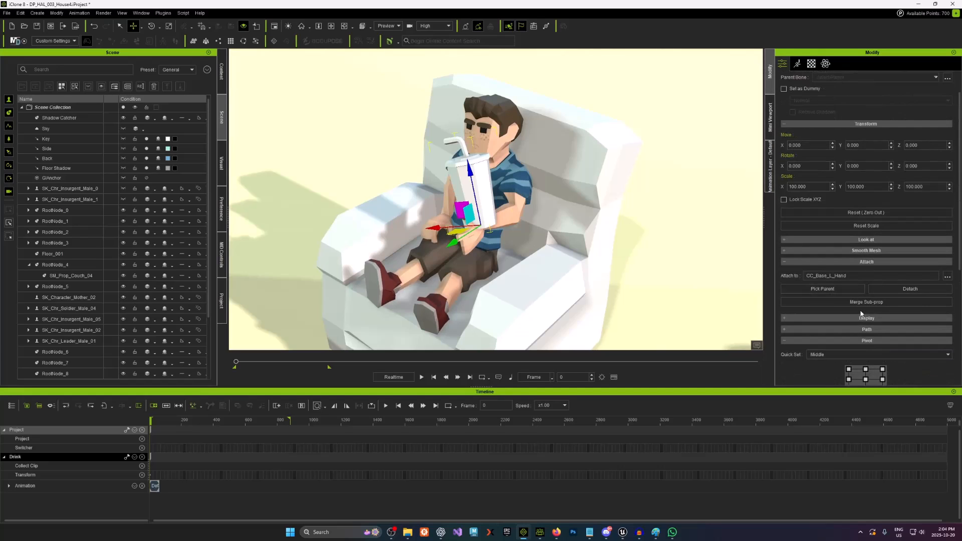
pyautogui.click(820, 213)
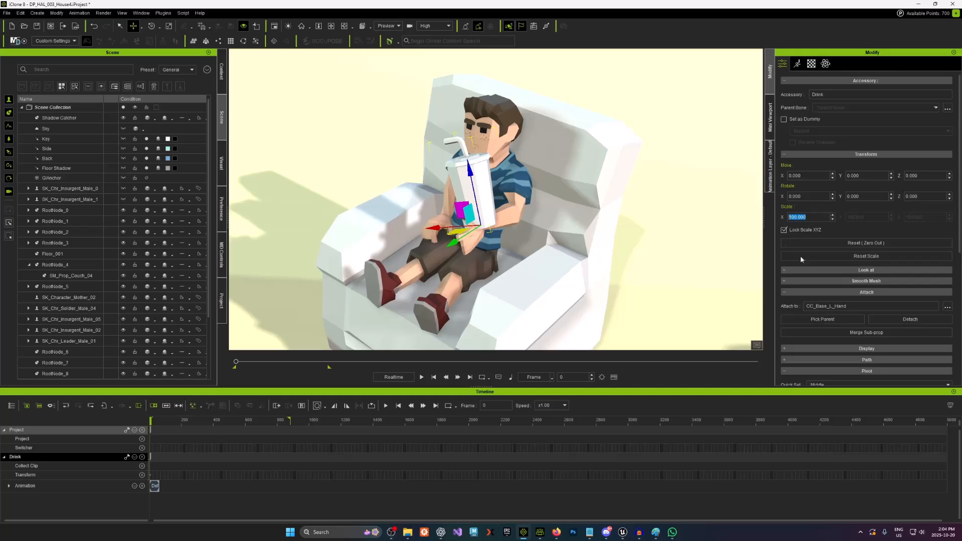
pyautogui.write('50')
pyautogui.press('Return')
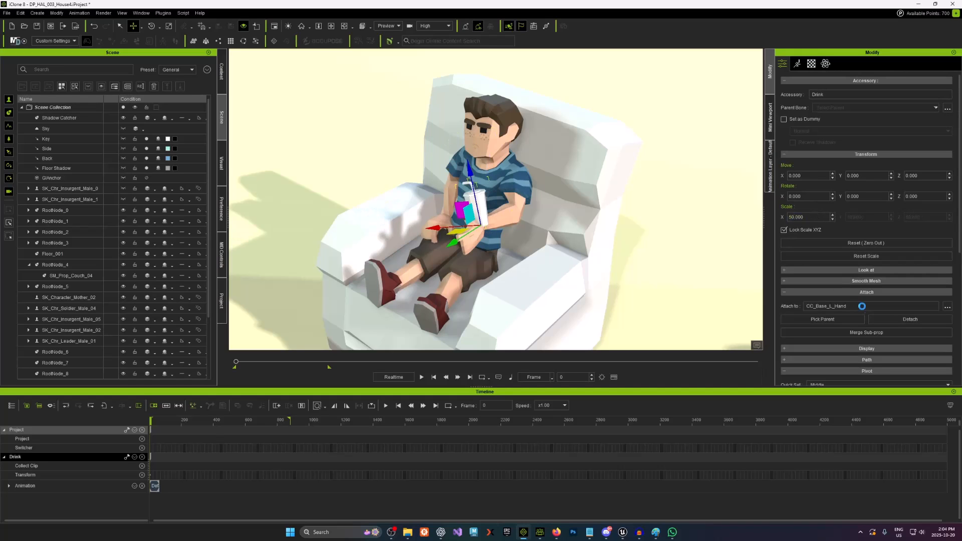
# Check the cup's size from the boy's side and set Drink's uniform scale to 60
pyautogui.moveTo(598, 250); pyautogui.dragTo(529, 276, button='right')
pyautogui.scroll(3, 528, 278)
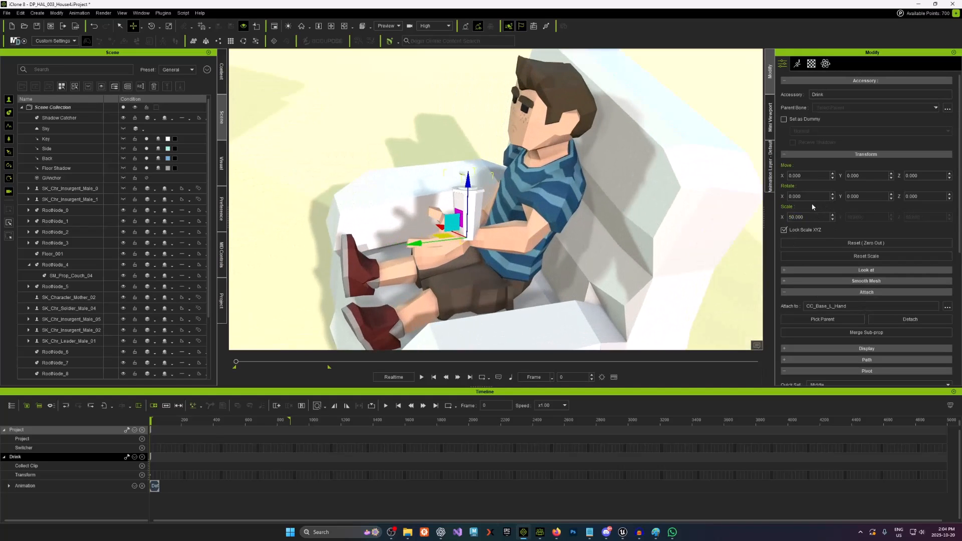
pyautogui.write('60')
pyautogui.press('Return')
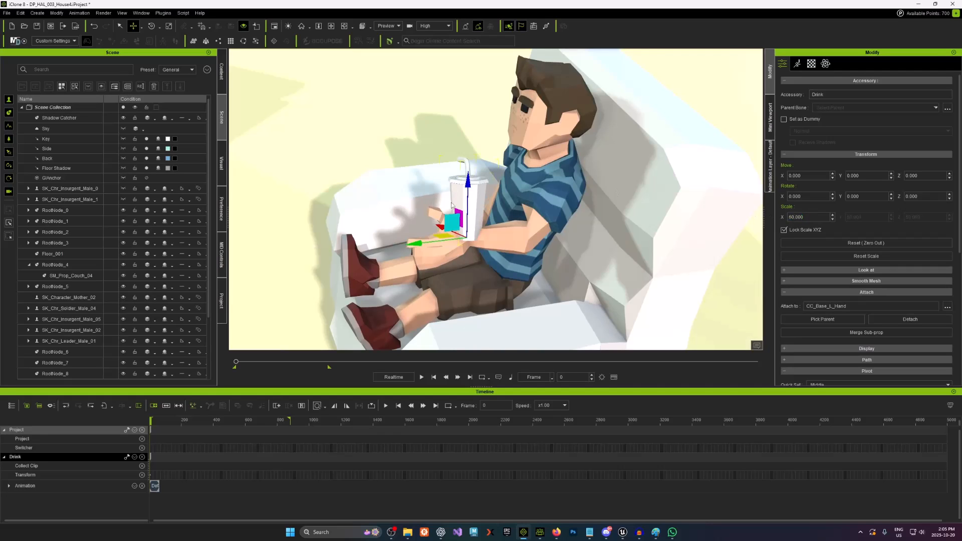
# Move Drink toward the palm of the boy's left hand, to about X 4.86, Y 12.26, Z -7.04
pyautogui.moveTo(418, 244); pyautogui.dragTo(376, 249)
pyautogui.moveTo(468, 277); pyautogui.dragTo(650, 251, button='right')
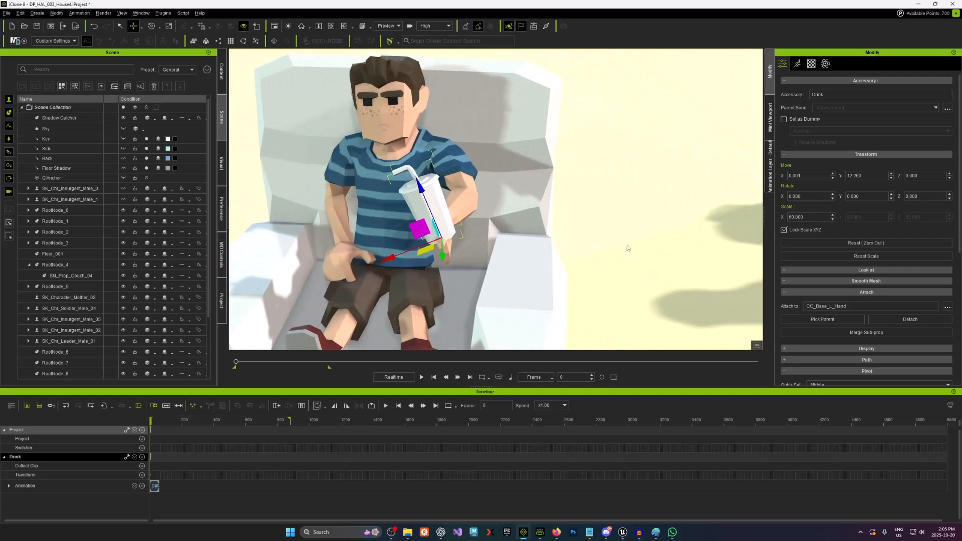
pyautogui.moveTo(422, 203); pyautogui.dragTo(432, 214)
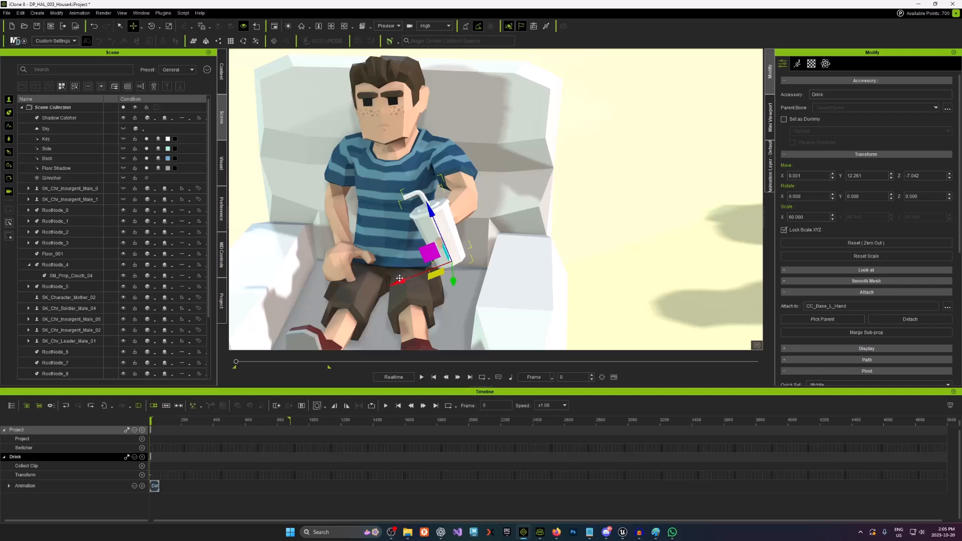
pyautogui.moveTo(403, 278); pyautogui.dragTo(383, 275)
# Tilt Drink slightly about its Y axis and nudge it to about X 5.87, Z -6.13 within the boy's left-hand grip
pyautogui.press('e')
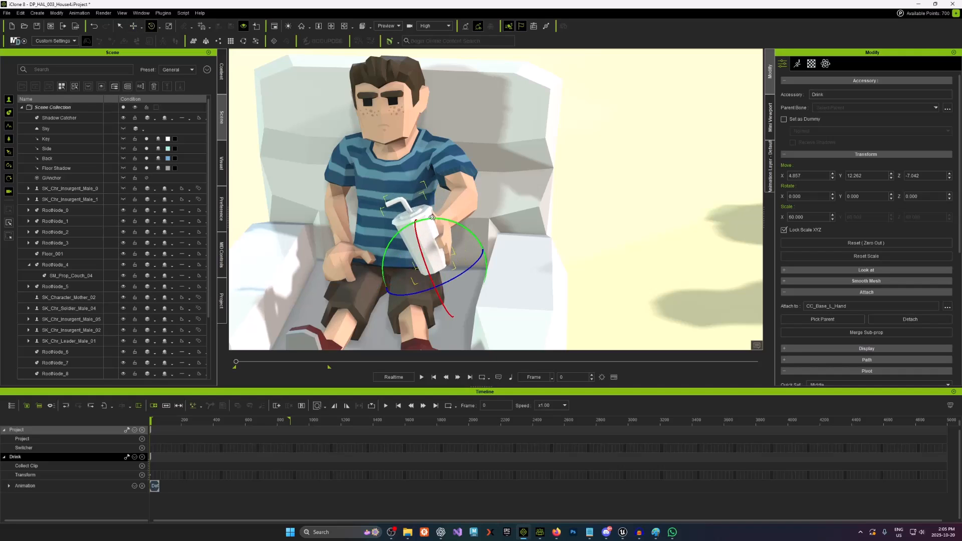
pyautogui.moveTo(432, 218); pyautogui.dragTo(441, 220)
pyautogui.press('w')
pyautogui.moveTo(385, 271)
pyautogui.mouseDown()
pyautogui.moveTo(363, 267)
pyautogui.moveTo(370, 268)
pyautogui.mouseUp()
pyautogui.press('e')
pyautogui.moveTo(402, 221); pyautogui.dragTo(397, 224)
pyautogui.press('w')
pyautogui.moveTo(369, 280); pyautogui.dragTo(377, 279)
# Rotate Drink to about X 4.3, Y -15.2, Z -78.3 and shift it to about Y 10.2, Z -5.6 in the boy's grip
pyautogui.moveTo(551, 249); pyautogui.dragTo(338, 256, button='right')
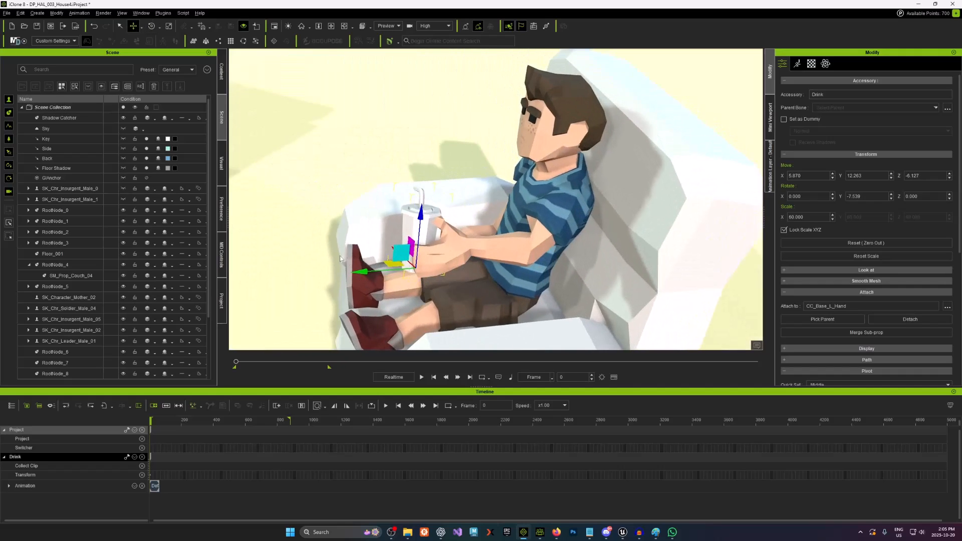
pyautogui.press('e')
pyautogui.moveTo(424, 255); pyautogui.dragTo(380, 278)
pyautogui.press('w')
pyautogui.moveTo(701, 291); pyautogui.dragTo(493, 263, button='right')
pyautogui.press('e')
pyautogui.moveTo(462, 274); pyautogui.dragTo(435, 289)
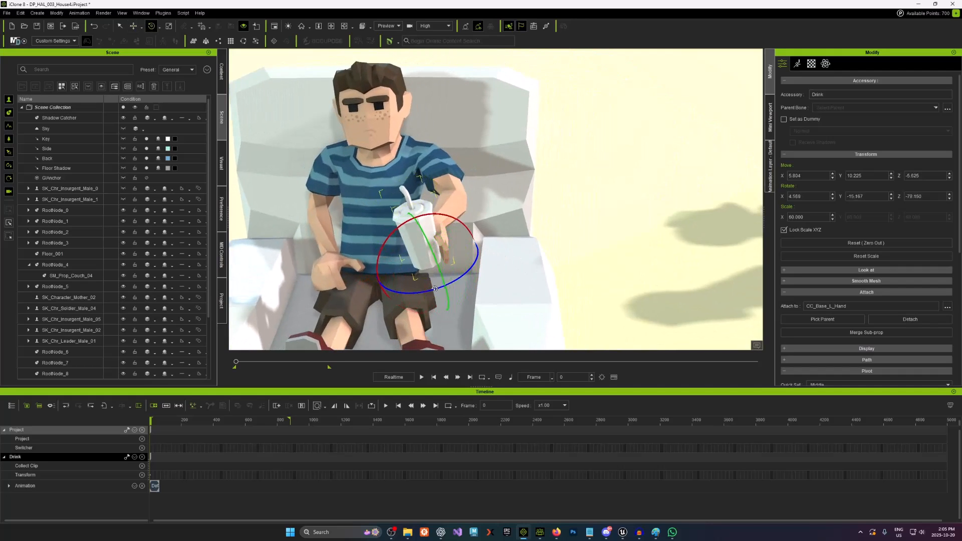
pyautogui.moveTo(525, 265); pyautogui.dragTo(294, 246, button='right')
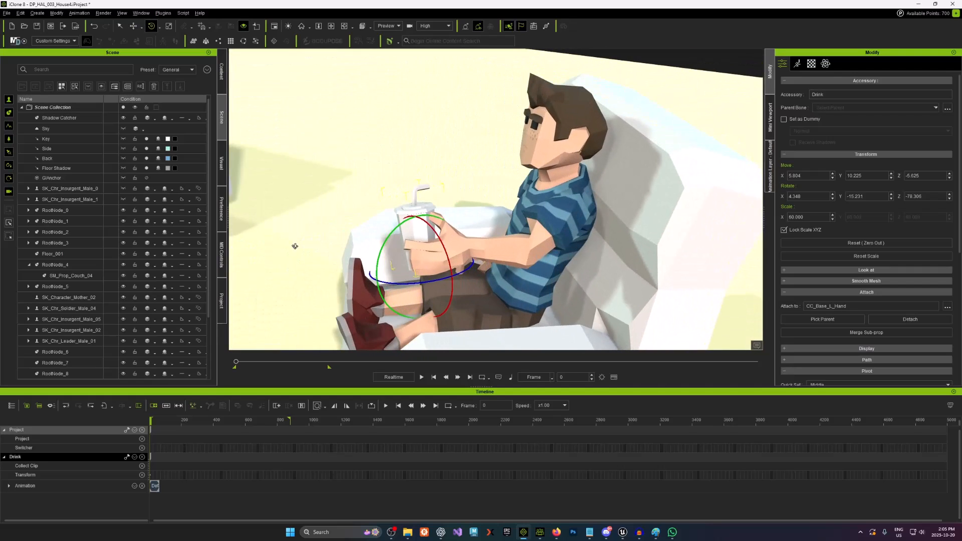
pyautogui.moveTo(502, 274); pyautogui.dragTo(413, 187, button='right')
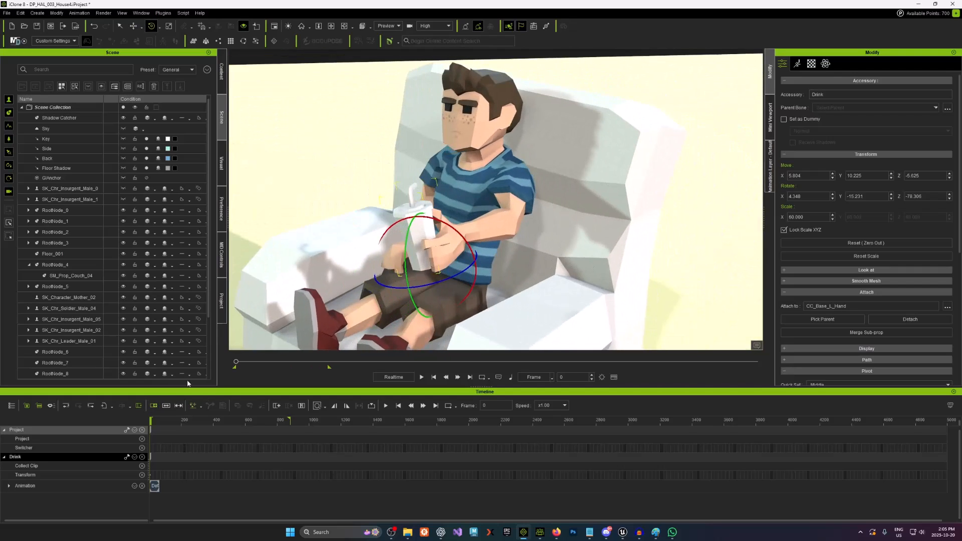
# Open Edit Motion Layer for the seated boy and select the base joint of his left thumb
pyautogui.click(796, 64)
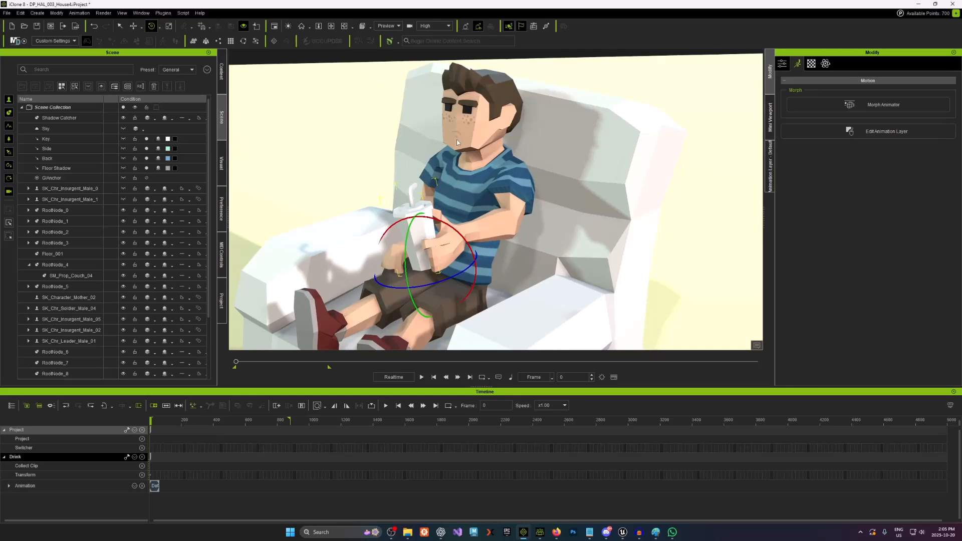
pyautogui.click(461, 113)
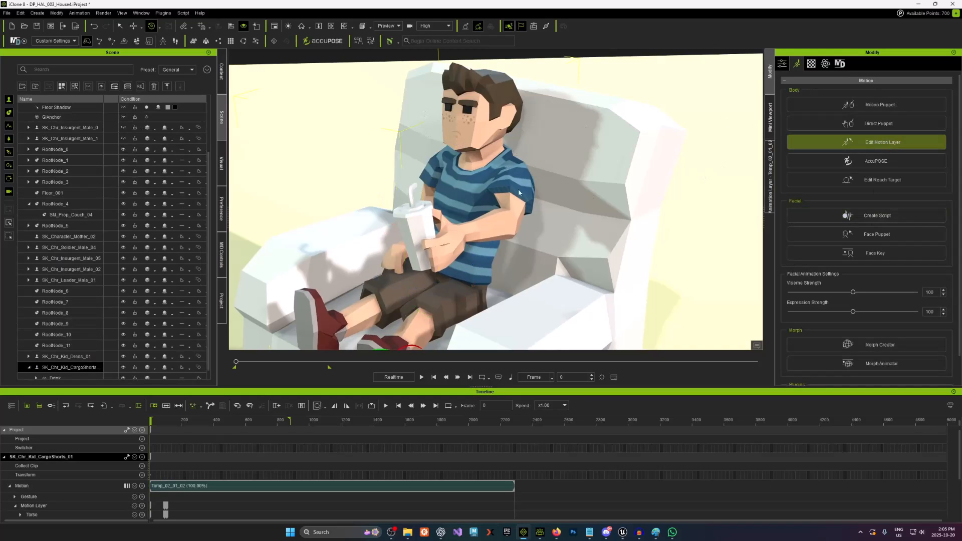
pyautogui.scroll(6, 461, 192)
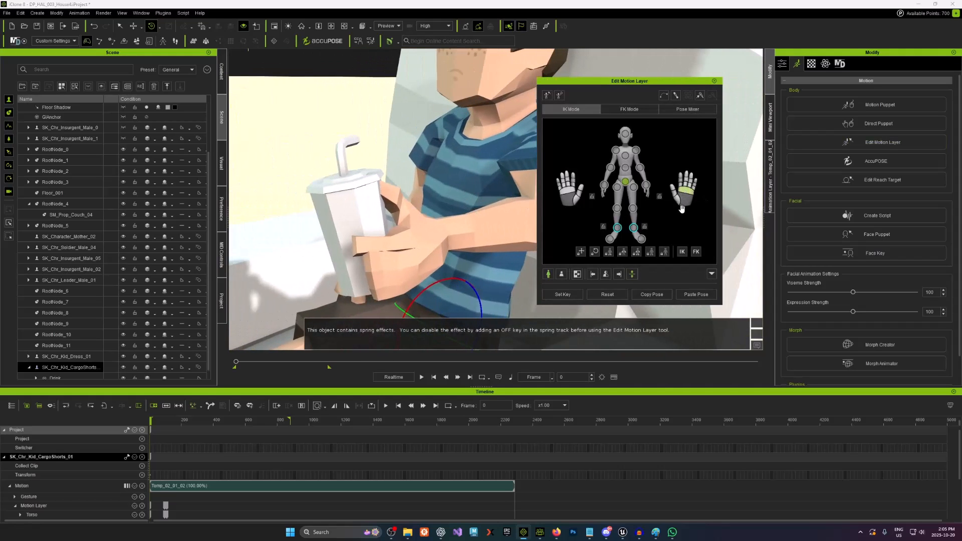
pyautogui.moveTo(682, 209)
pyautogui.mouseDown()
pyautogui.moveTo(684, 202)
pyautogui.moveTo(670, 228)
pyautogui.moveTo(686, 266)
pyautogui.moveTo(700, 204)
pyautogui.mouseUp()
pyautogui.click(677, 200)
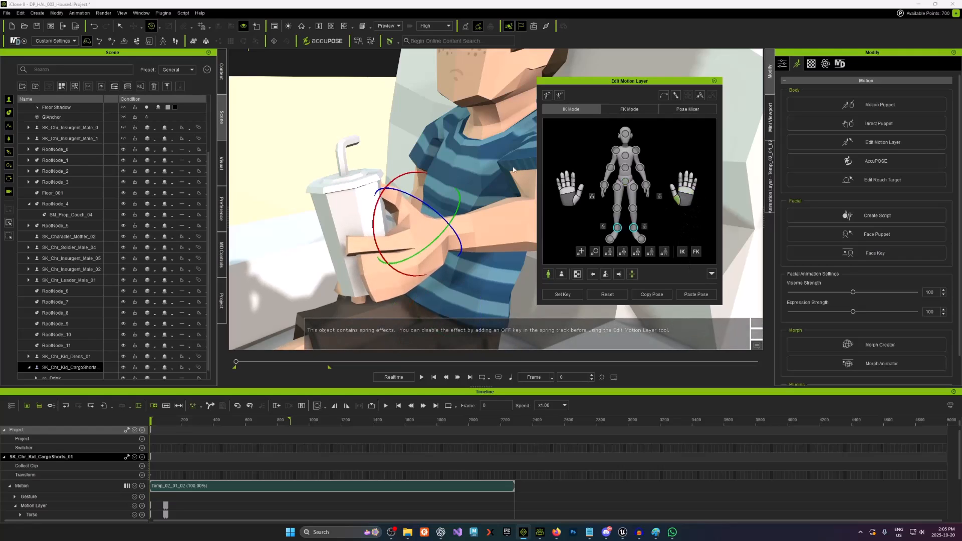
# Rotate the boy's left thumb at frame 0 so that it wraps around the cup
pyautogui.moveTo(473, 162); pyautogui.dragTo(428, 209, button='right')
pyautogui.moveTo(411, 219); pyautogui.dragTo(402, 221)
pyautogui.moveTo(460, 197); pyautogui.dragTo(459, 192)
pyautogui.moveTo(458, 192); pyautogui.dragTo(440, 109, button='right')
pyautogui.moveTo(452, 188); pyautogui.dragTo(472, 218)
pyautogui.moveTo(472, 218); pyautogui.dragTo(408, 164, button='right')
pyautogui.moveTo(404, 108); pyautogui.dragTo(399, 104)
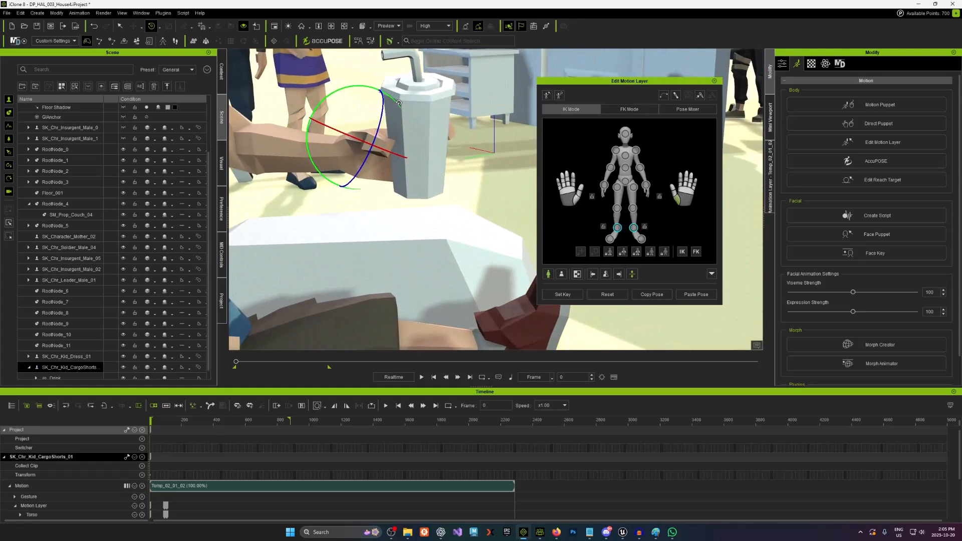
pyautogui.moveTo(380, 147); pyautogui.dragTo(384, 150)
pyautogui.moveTo(391, 153)
pyautogui.mouseDown(button='right')
pyautogui.moveTo(438, 171)
pyautogui.moveTo(395, 171)
pyautogui.mouseUp(button='right')
pyautogui.scroll(-5, 413, 168)
pyautogui.scroll(-3, 395, 170)
pyautogui.moveTo(471, 149); pyautogui.dragTo(475, 147, button='right')
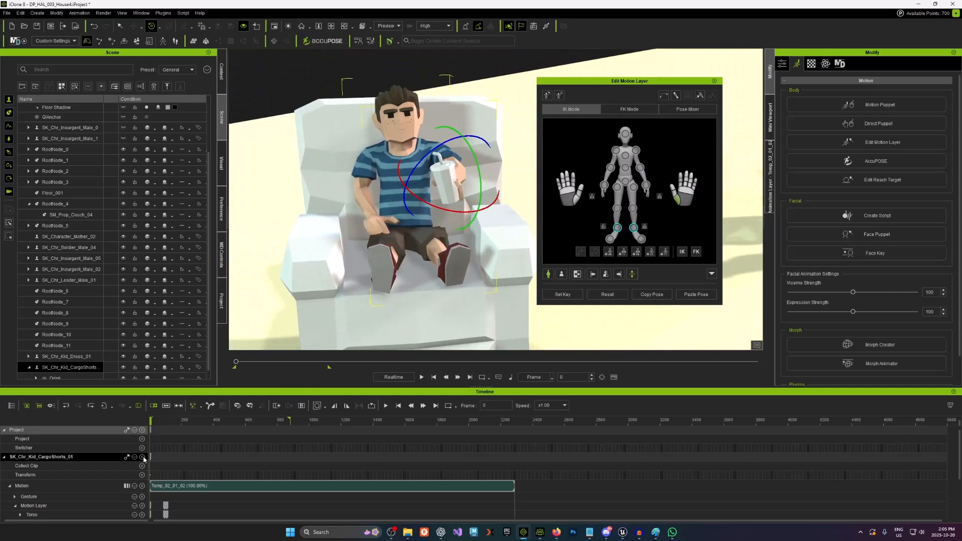
# Go to frame 240 and examine how the cup meets the boy's face
pyautogui.moveTo(157, 425); pyautogui.dragTo(187, 429)
pyautogui.moveTo(381, 245); pyautogui.dragTo(312, 254, button='right')
pyautogui.moveTo(435, 204); pyautogui.dragTo(451, 260, button='right')
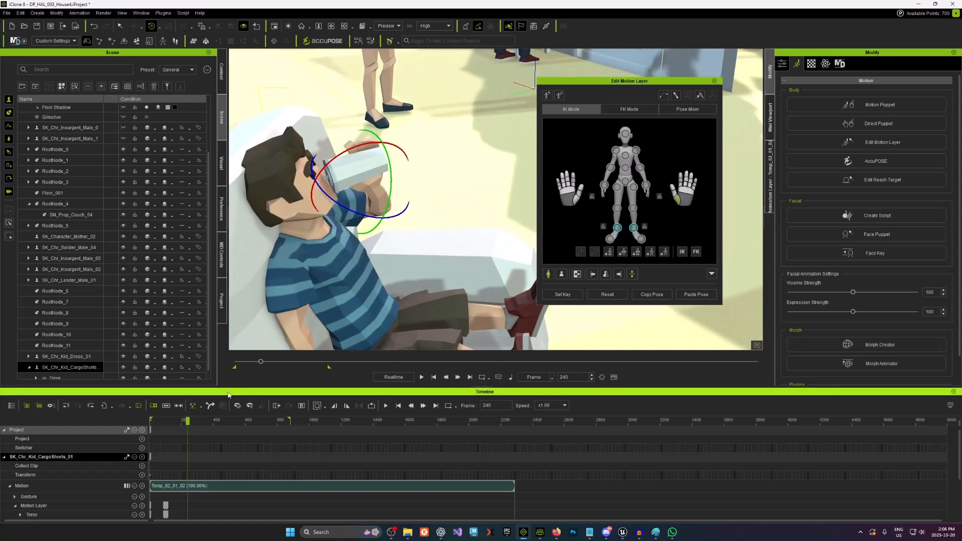
pyautogui.moveTo(439, 256); pyautogui.dragTo(401, 246, button='right')
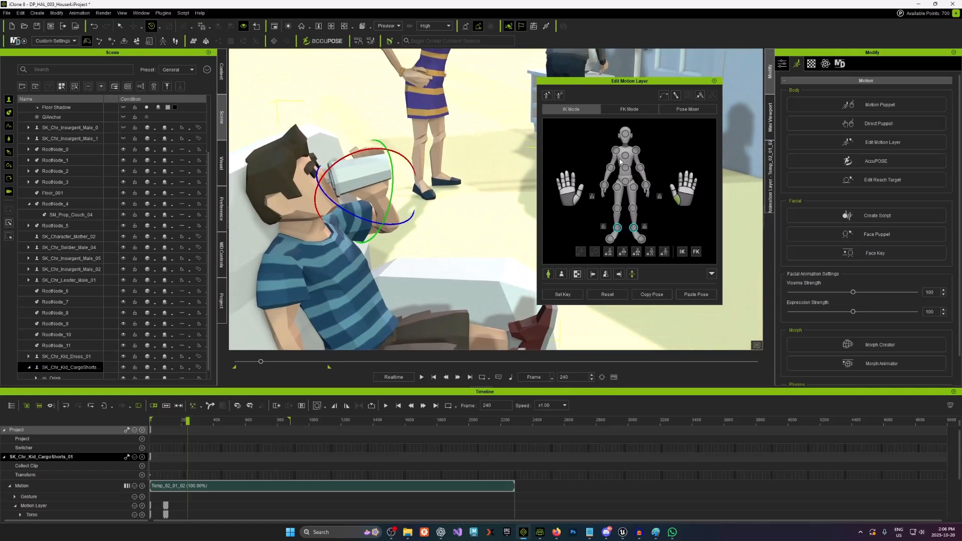
# Select the boy's left hand and move it slightly down and sideways at frame 240 to line the cup up with his mouth
pyautogui.click(547, 220)
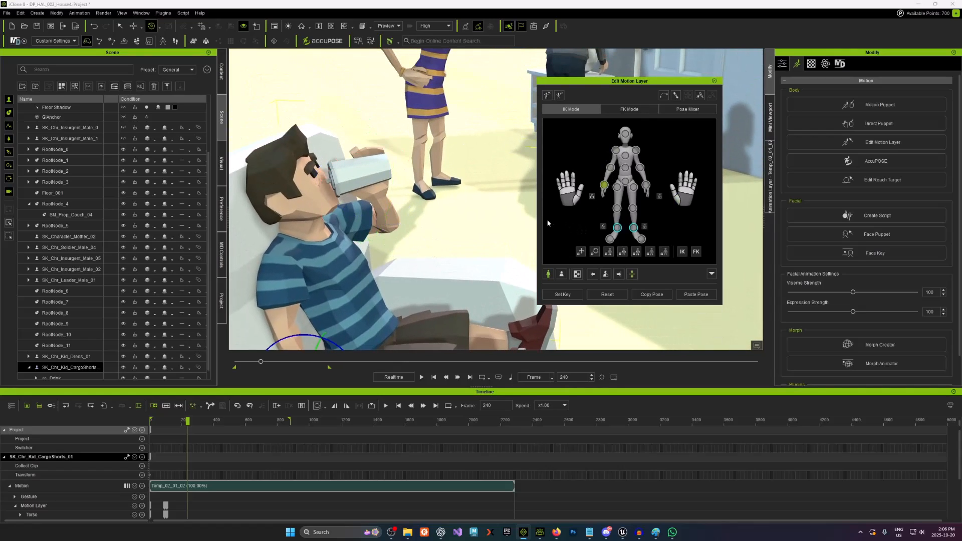
pyautogui.moveTo(499, 259); pyautogui.dragTo(416, 242, button='right')
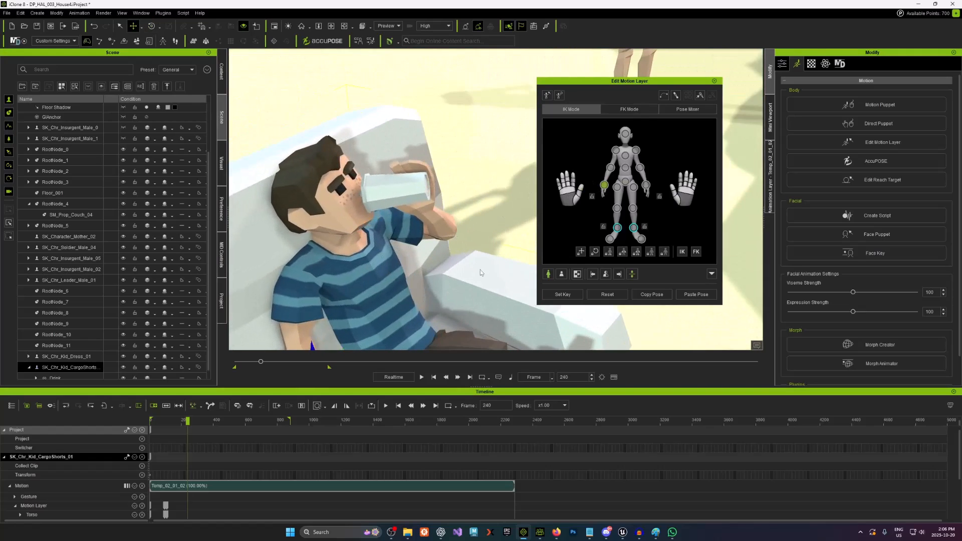
pyautogui.scroll(-4, 461, 274)
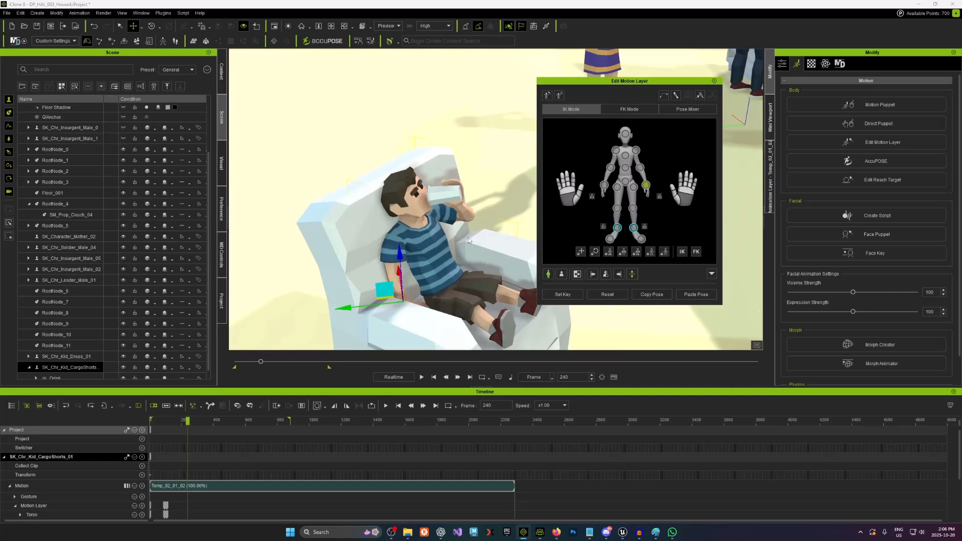
pyautogui.moveTo(468, 237); pyautogui.dragTo(442, 234, button='right')
pyautogui.scroll(4, 479, 245)
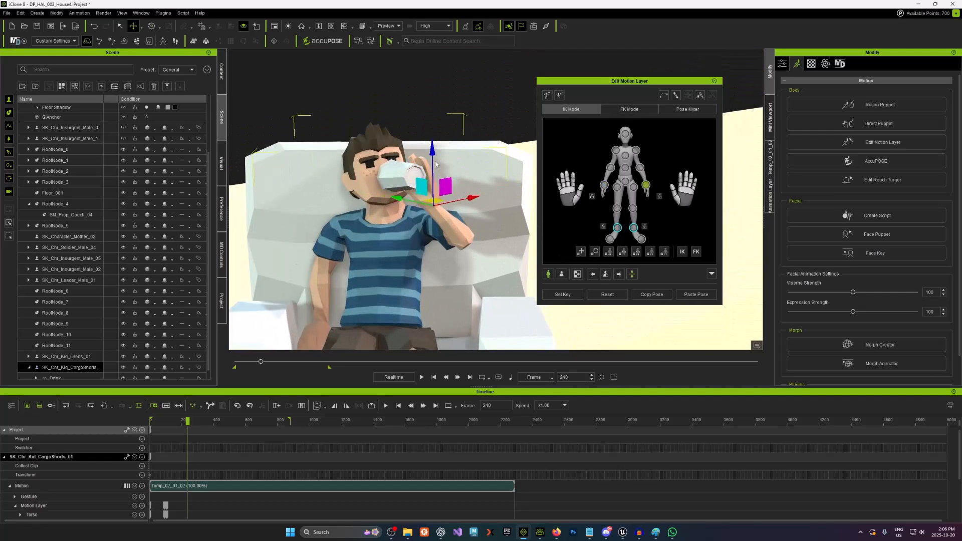
pyautogui.moveTo(432, 152); pyautogui.dragTo(432, 159)
pyautogui.moveTo(443, 226); pyautogui.dragTo(419, 228, button='right')
pyautogui.moveTo(474, 198); pyautogui.dragTo(467, 200)
pyautogui.moveTo(479, 266); pyautogui.dragTo(431, 290, button='right')
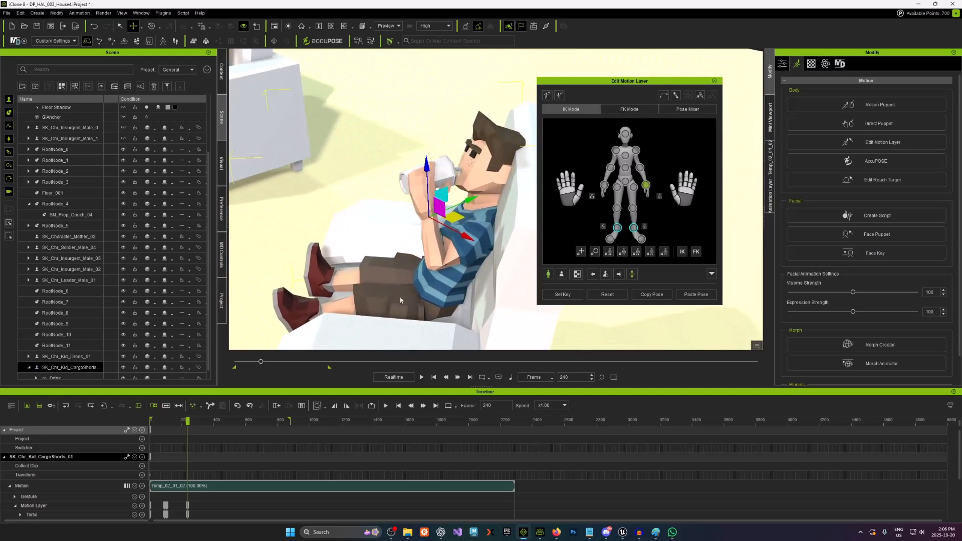
# Scrub and play through the boy's motion to check how he holds and drinks from the cup
pyautogui.moveTo(164, 423); pyautogui.dragTo(215, 437)
pyautogui.moveTo(368, 295); pyautogui.dragTo(502, 302, button='right')
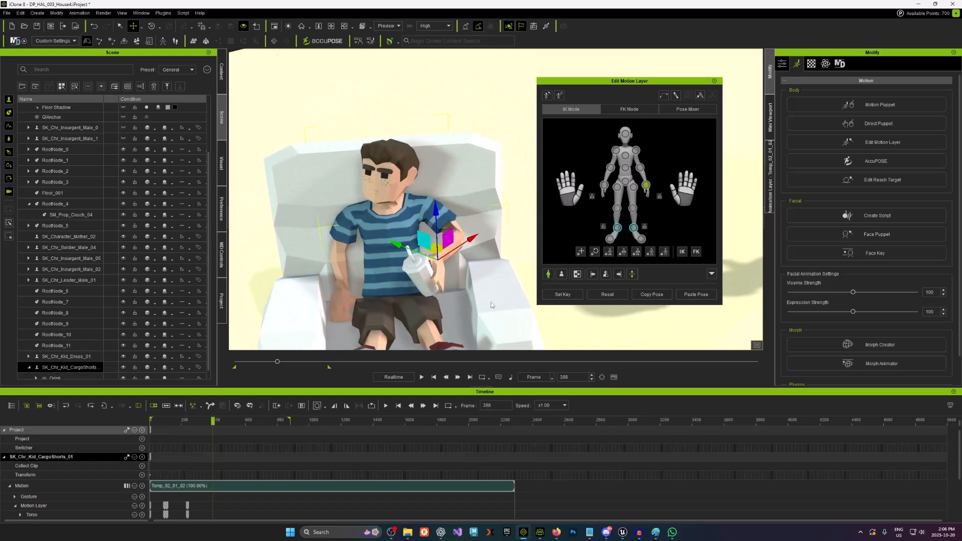
pyautogui.moveTo(216, 423); pyautogui.dragTo(434, 433)
pyautogui.moveTo(354, 429); pyautogui.dragTo(281, 427)
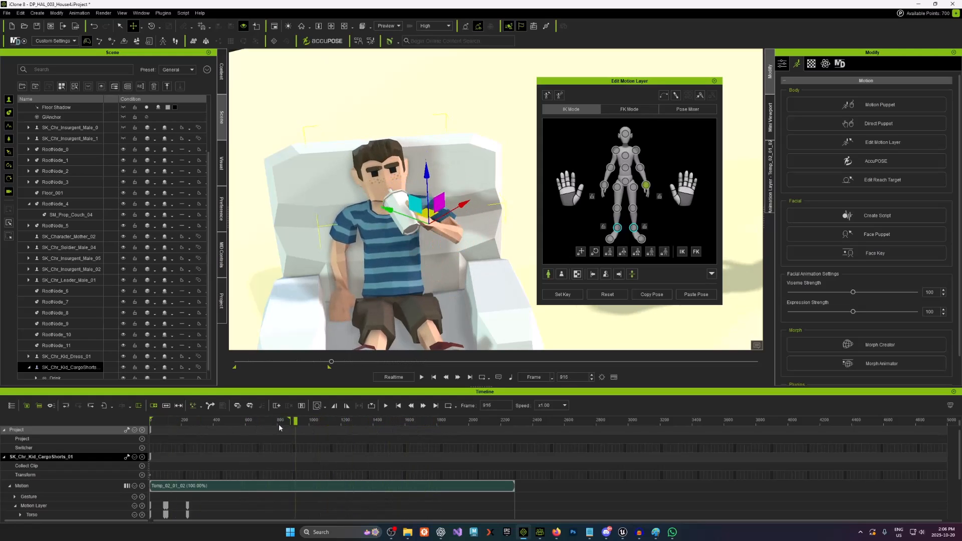
pyautogui.press('space')
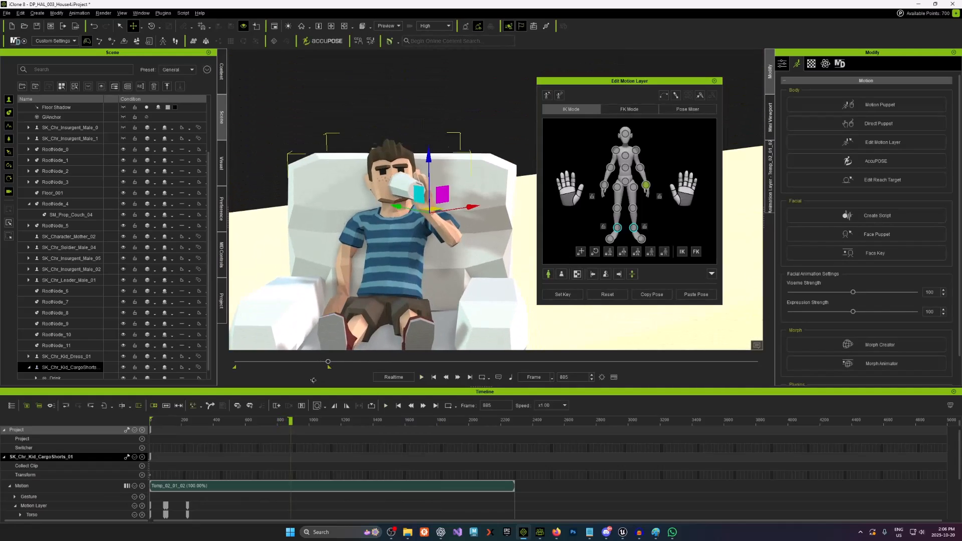
pyautogui.press('space')
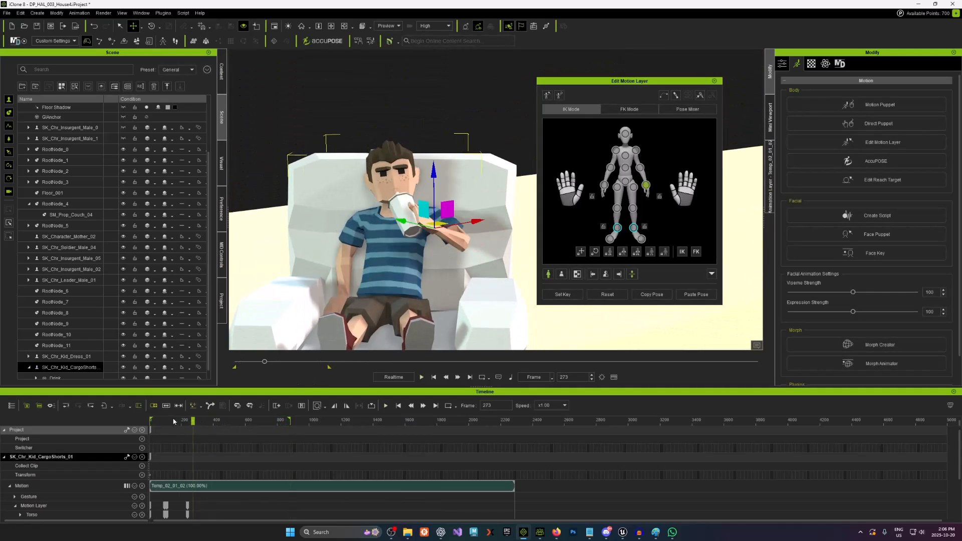
# Return to frame 0 and inspect the boy's left-hand grip on the cup up close
pyautogui.scroll(-1, 54, 488)
pyautogui.scroll(-4, 54, 488)
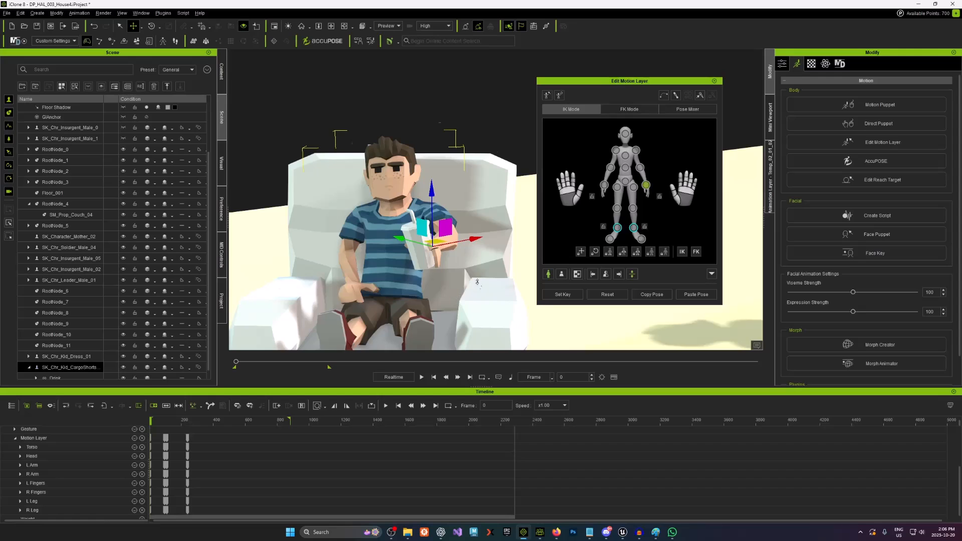
pyautogui.scroll(5, 478, 285)
pyautogui.moveTo(457, 313); pyautogui.dragTo(526, 238, button='right')
pyautogui.moveTo(526, 238); pyautogui.dragTo(468, 155, button='middle')
pyautogui.moveTo(468, 154); pyautogui.dragTo(467, 294, button='right')
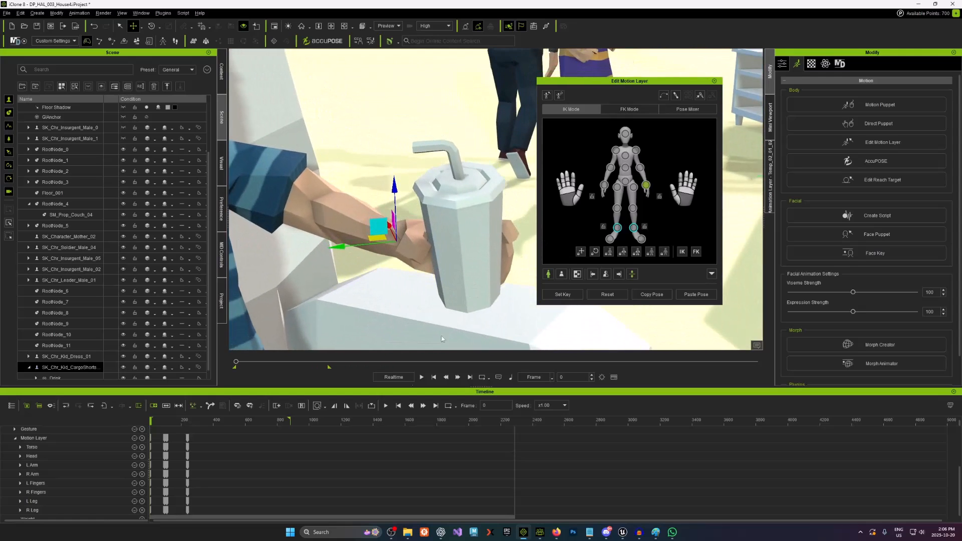
# Go to frame 150 and check the left-hand grip on the cup while the boy drinks
pyautogui.moveTo(164, 423); pyautogui.dragTo(173, 423)
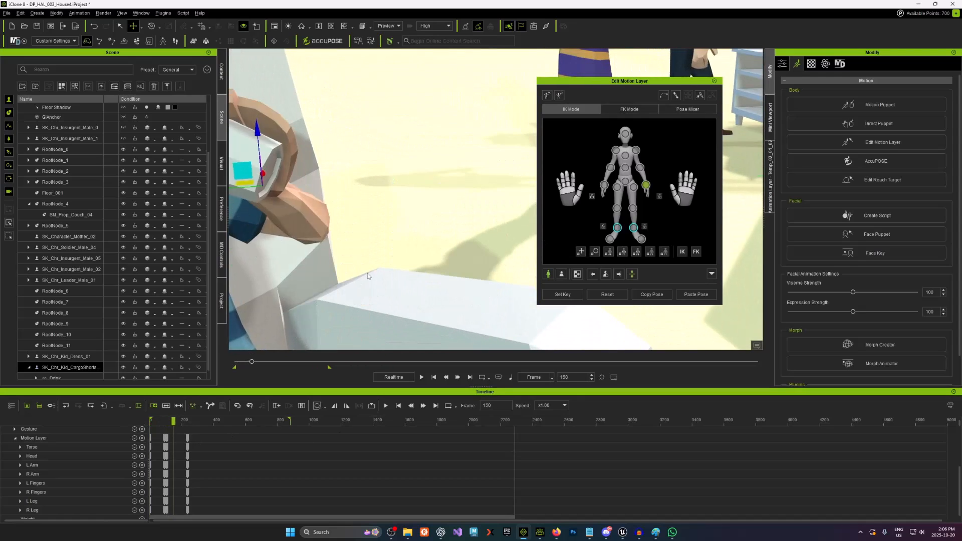
pyautogui.scroll(-5, 373, 256)
pyautogui.moveTo(373, 255); pyautogui.dragTo(219, 273, button='right')
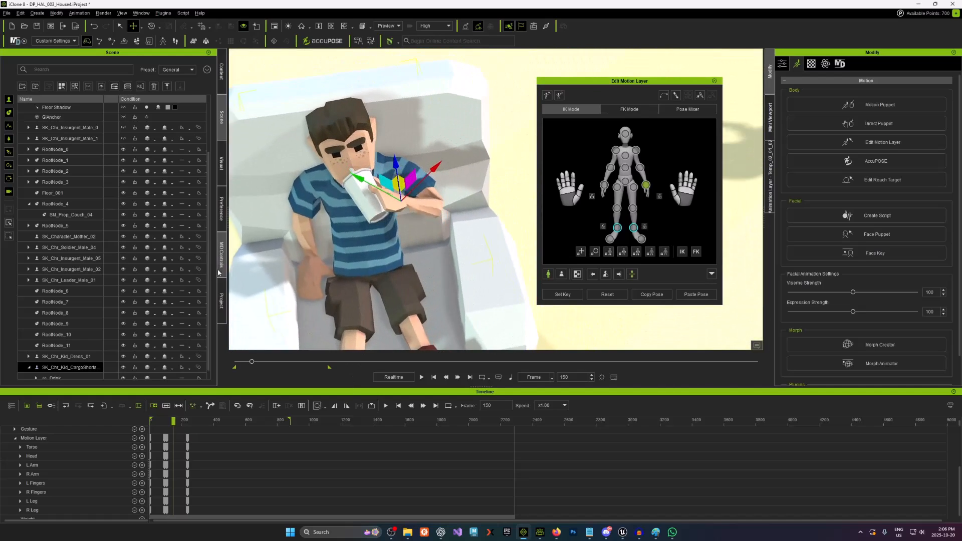
pyautogui.scroll(5, 391, 268)
pyautogui.moveTo(363, 245); pyautogui.dragTo(396, 259, button='middle')
pyautogui.scroll(-3, 396, 259)
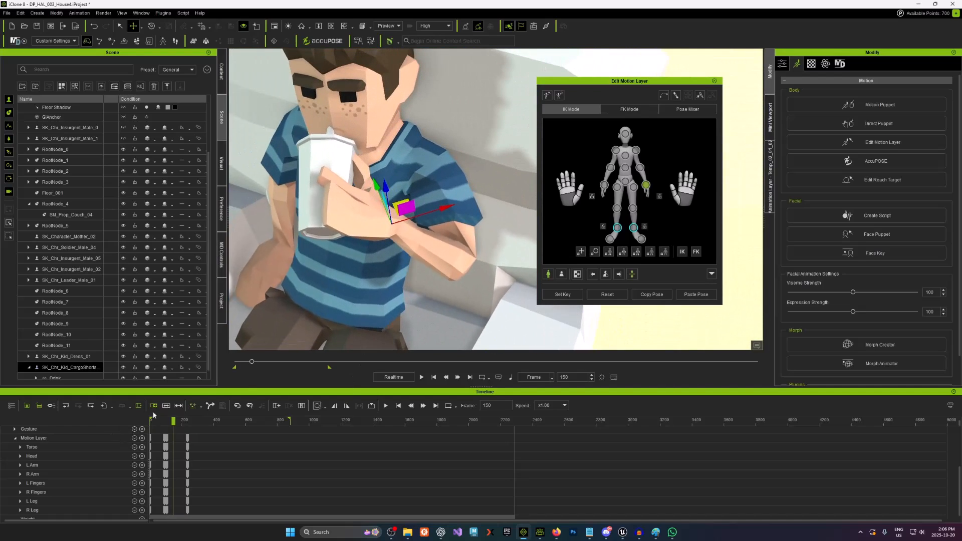
# Return to frame 0 and delete the boy's L Fingers keys after the first frame in the Motion Layer
pyautogui.moveTo(163, 422); pyautogui.dragTo(142, 423)
pyautogui.scroll(-5, 396, 296)
pyautogui.moveTo(401, 306); pyautogui.dragTo(345, 274, button='right')
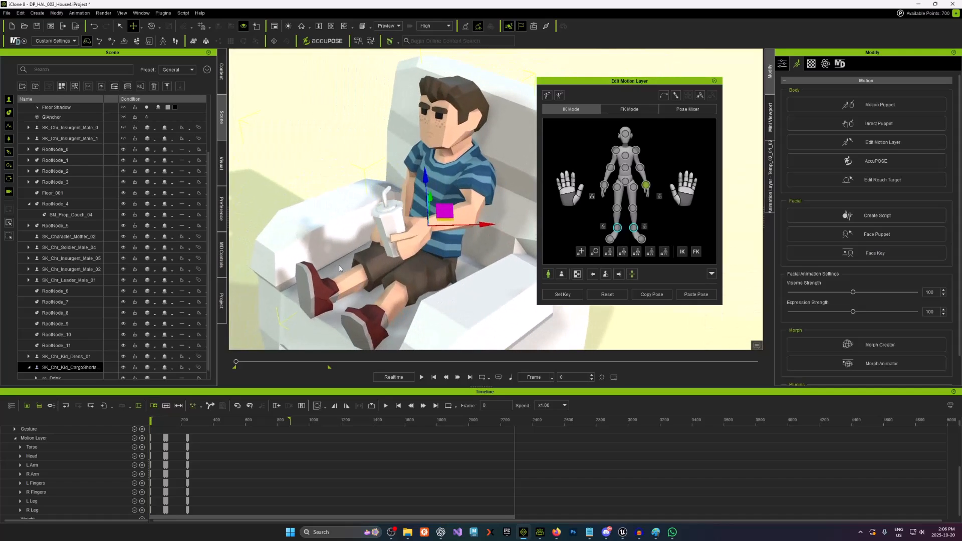
pyautogui.scroll(4, 340, 268)
pyautogui.scroll(-1, 30, 505)
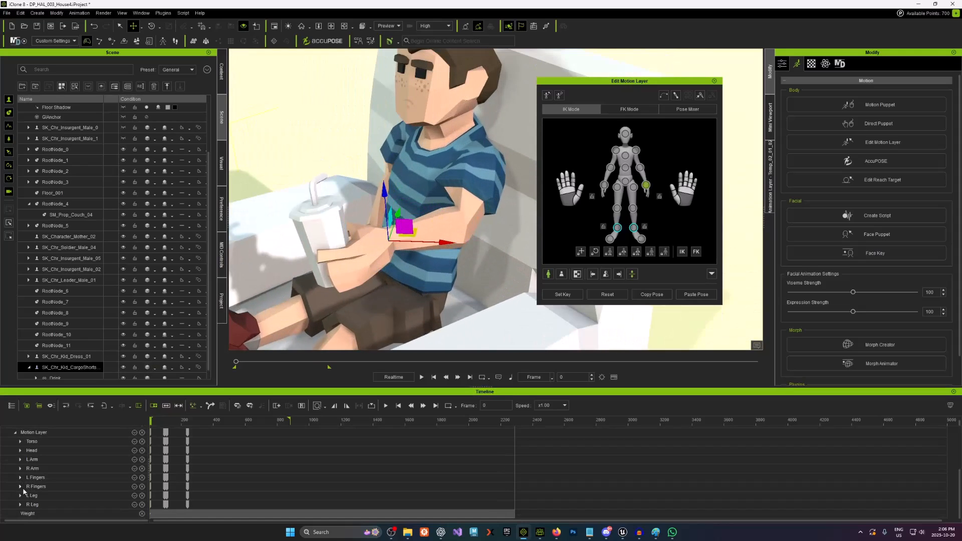
pyautogui.click(20, 459)
pyautogui.scroll(-1, 26, 481)
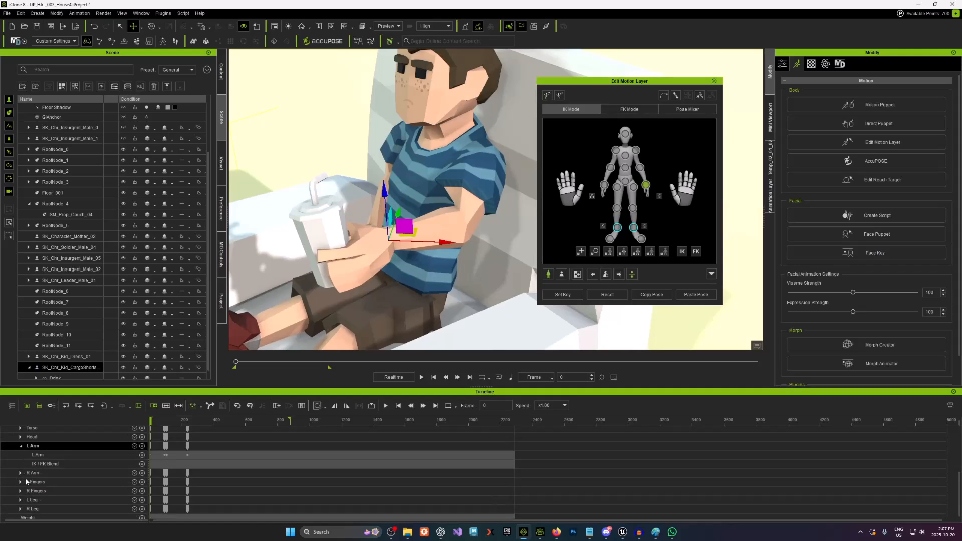
pyautogui.click(21, 482)
pyautogui.scroll(-1, 128, 481)
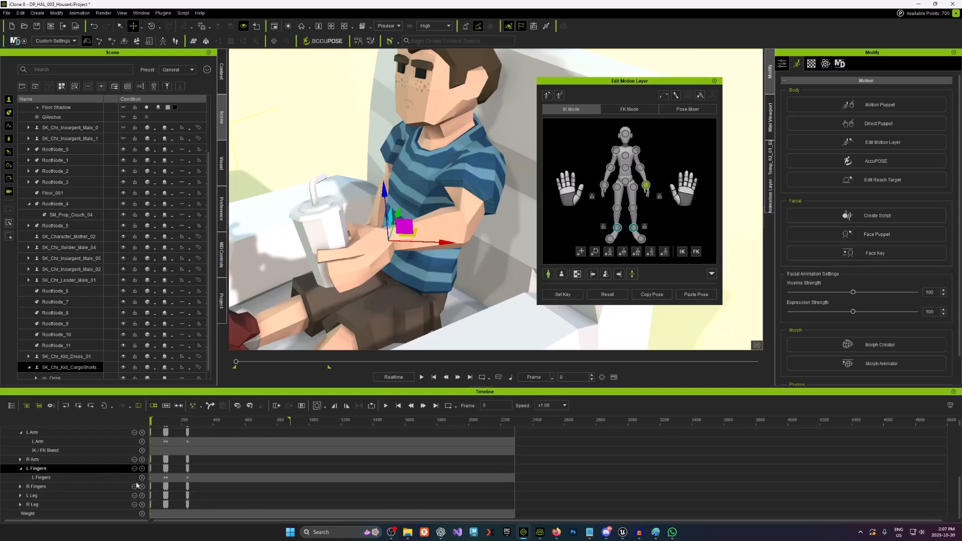
pyautogui.click(164, 469)
pyautogui.press('Delete')
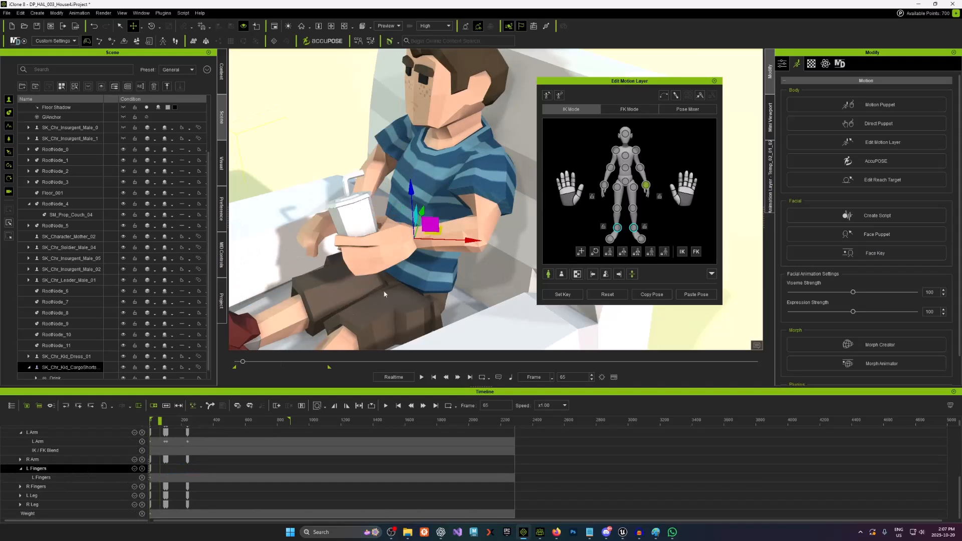
# Scrub and play back the boy's drinking motion to review the left-hand grip with the remaining finger key
pyautogui.moveTo(159, 421); pyautogui.dragTo(223, 432)
pyautogui.press('space')
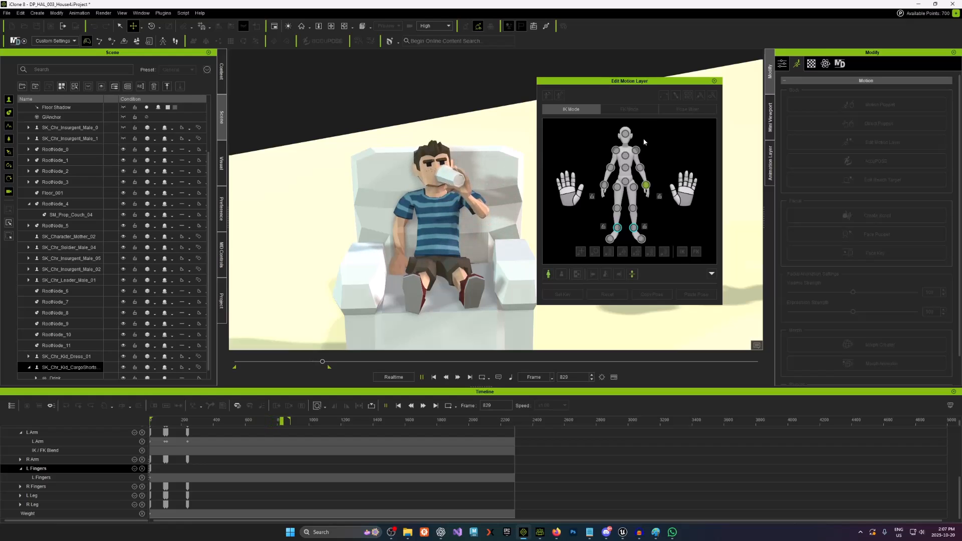
pyautogui.press('space')
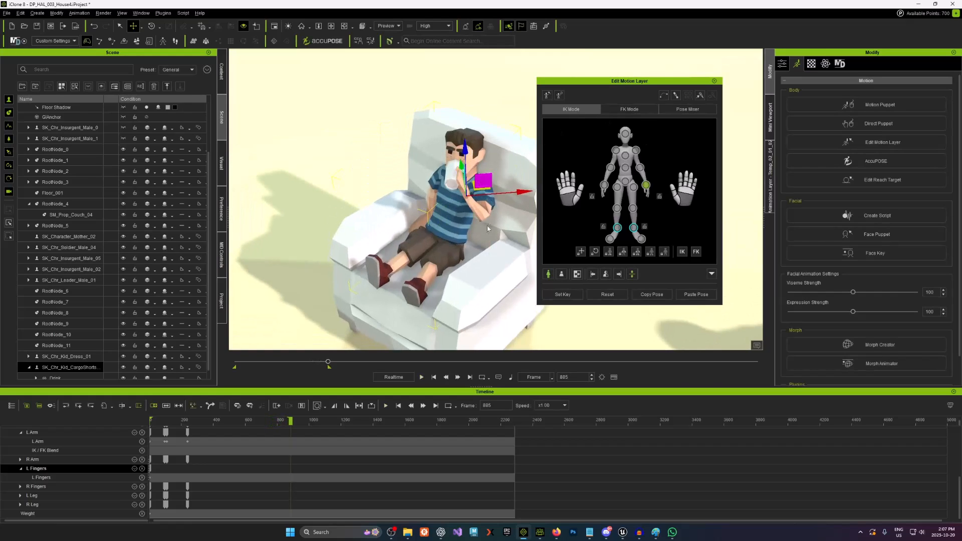
pyautogui.press('space')
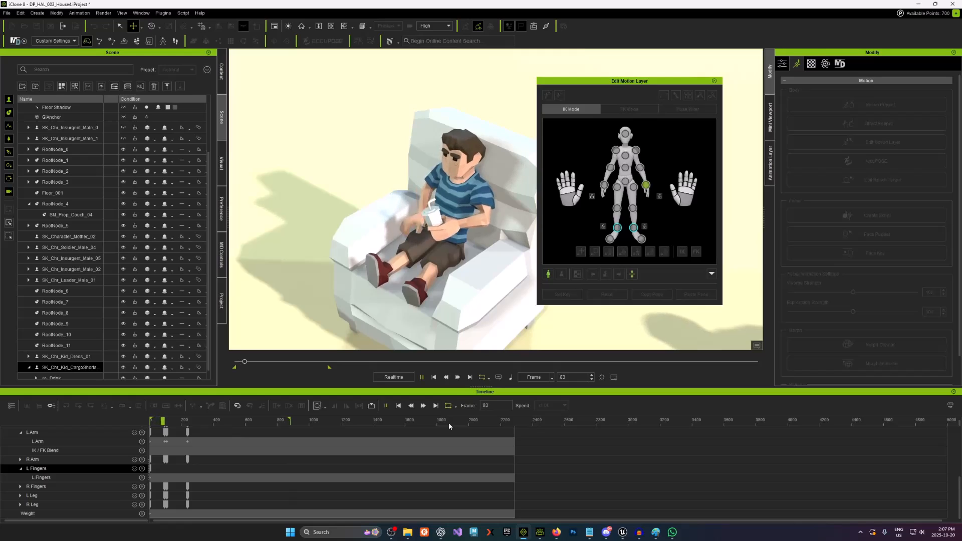
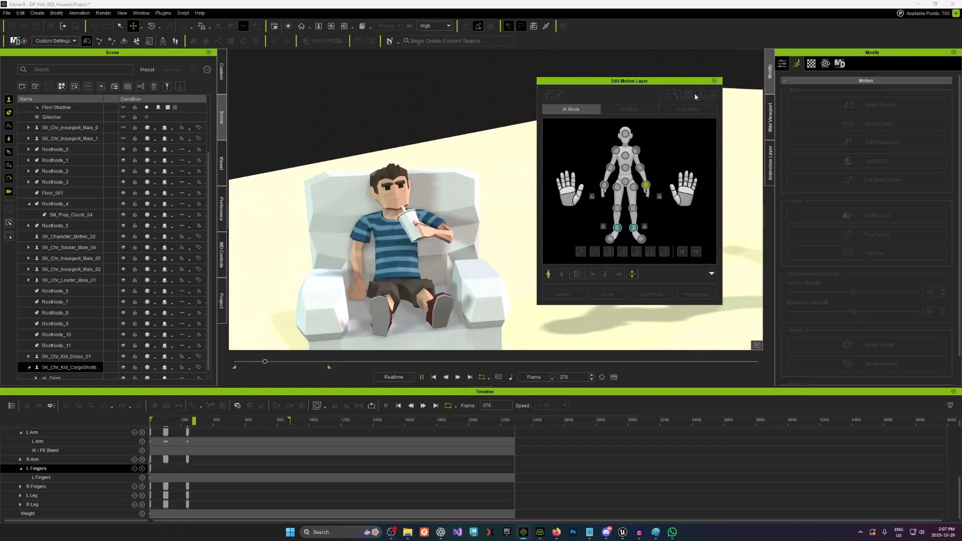
# Stop the playback, close the Edit Motion Layer window and view the boy in his armchair from further back
pyautogui.press('space')
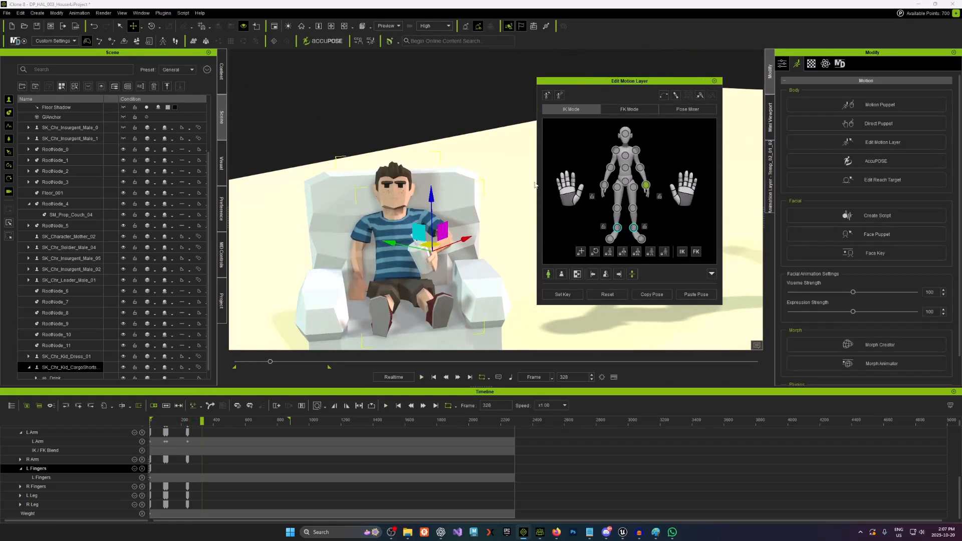
pyautogui.click(714, 81)
pyautogui.scroll(-3, 542, 185)
pyautogui.moveTo(515, 207); pyautogui.dragTo(517, 179, button='middle')
pyautogui.moveTo(516, 178); pyautogui.dragTo(482, 184, button='right')
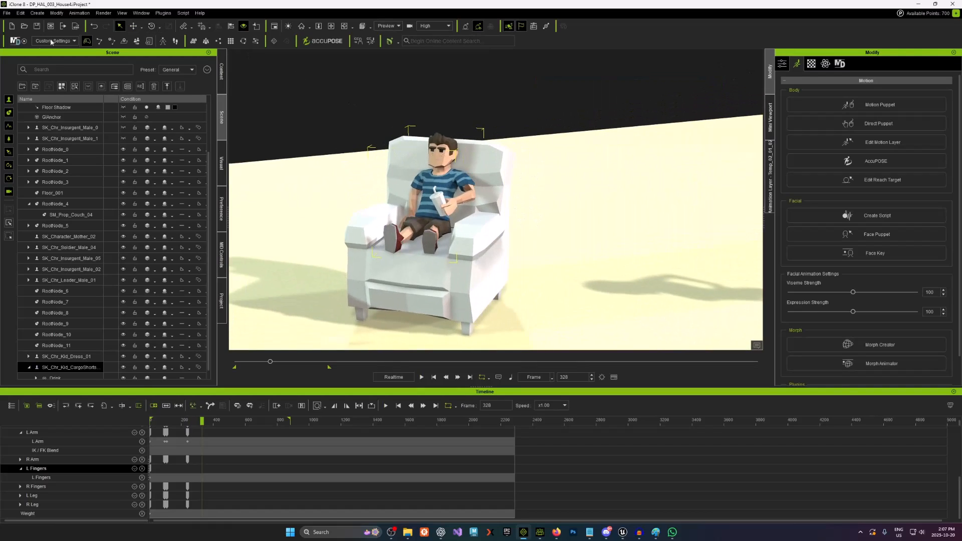
# Save the project as a new version named DP_HAL_003_House5
pyautogui.click(7, 13)
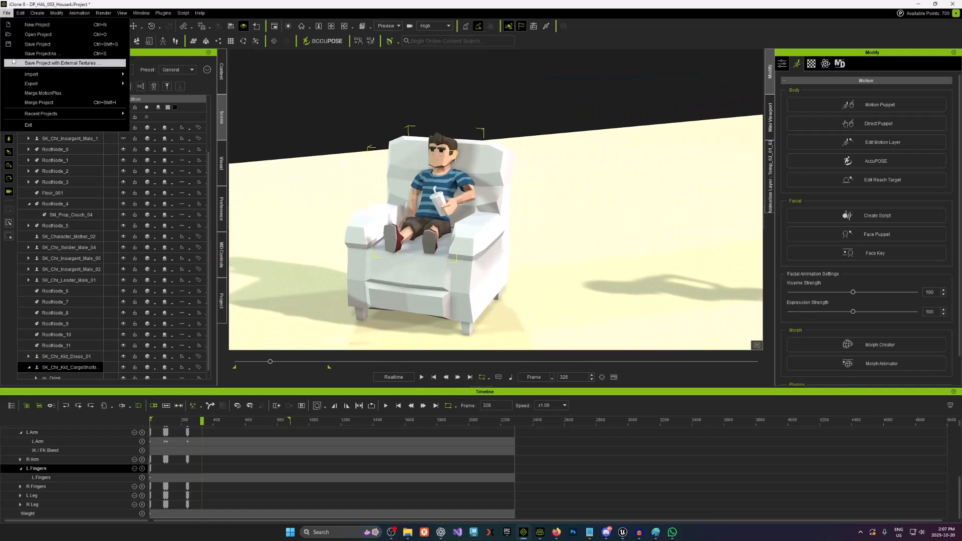
pyautogui.click(42, 53)
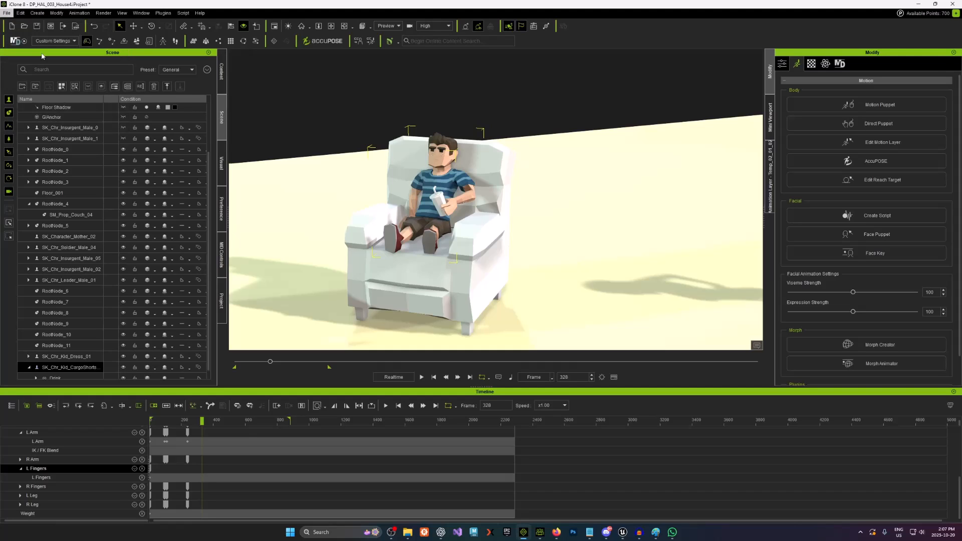
pyautogui.scroll(-1, 146, 188)
pyautogui.click(110, 222)
pyautogui.doubleClick(110, 221)
pyautogui.click(110, 221)
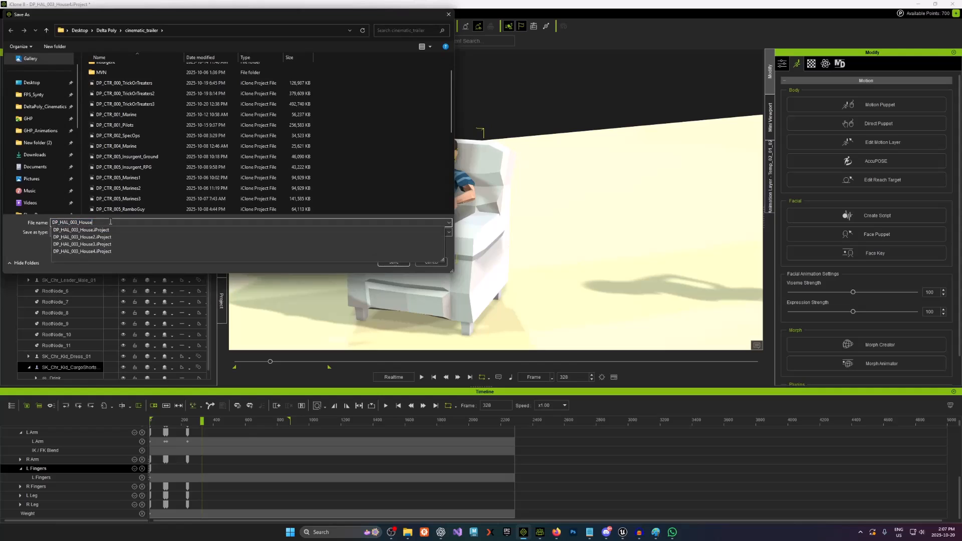
pyautogui.press('Return')
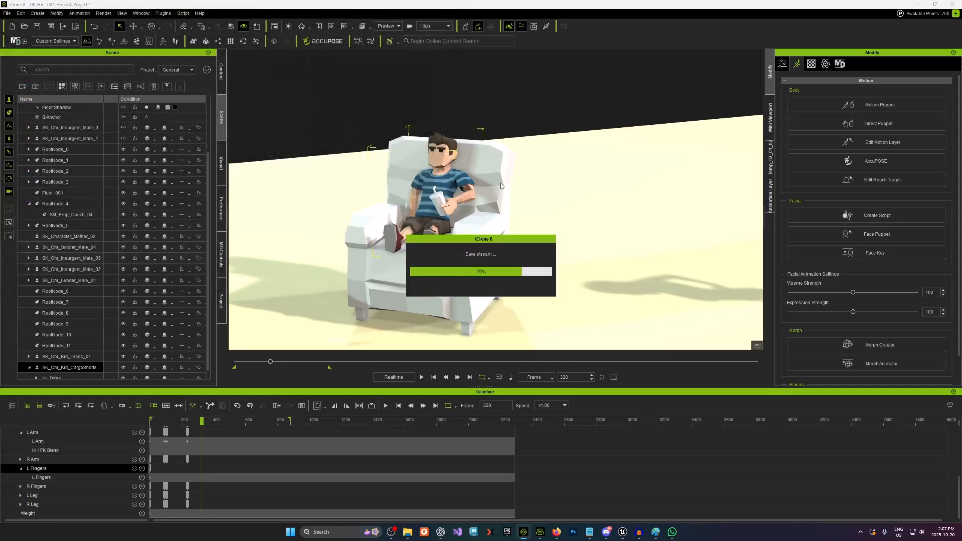
# Check the seated boy from several angles together with the surrounding characters and furniture
pyautogui.scroll(-3, 566, 182)
pyautogui.moveTo(566, 181); pyautogui.dragTo(305, 228, button='right')
pyautogui.moveTo(507, 192); pyautogui.dragTo(288, 183, button='right')
pyautogui.moveTo(465, 256); pyautogui.dragTo(470, 213, button='right')
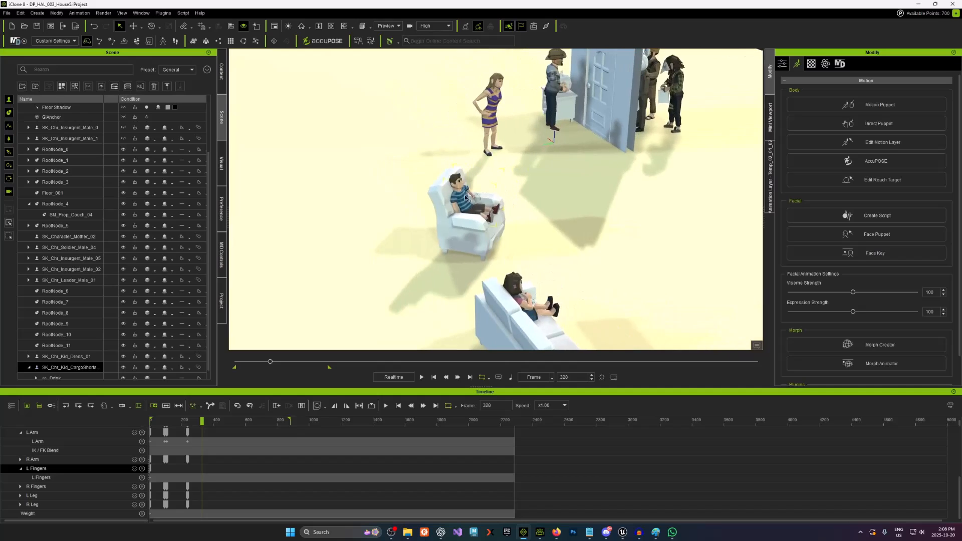
pyautogui.scroll(3, 538, 229)
pyautogui.moveTo(554, 232); pyautogui.dragTo(541, 215, button='right')
pyautogui.scroll(2, 543, 215)
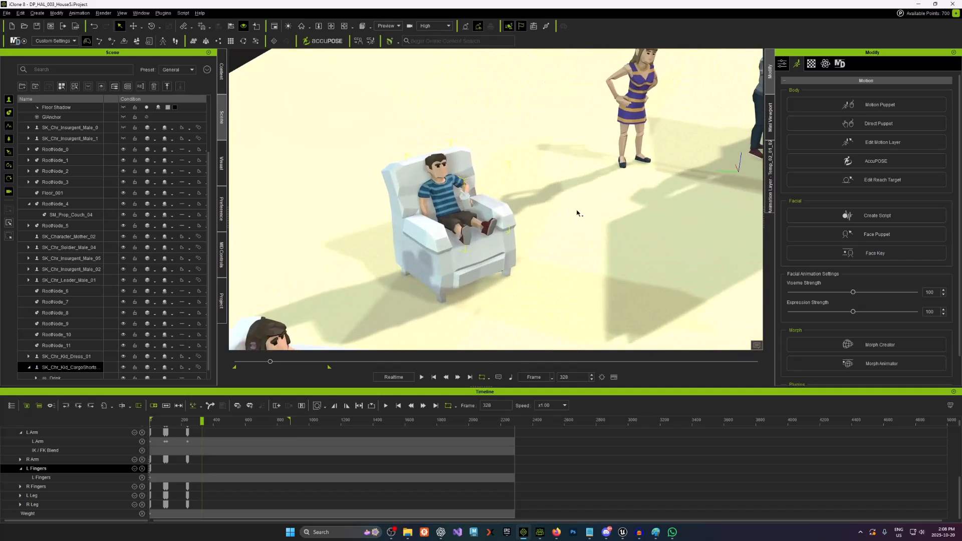
# Zero out the transform of SK_Chr_Kid_CargoShorts_01 at frame 0
pyautogui.click(781, 63)
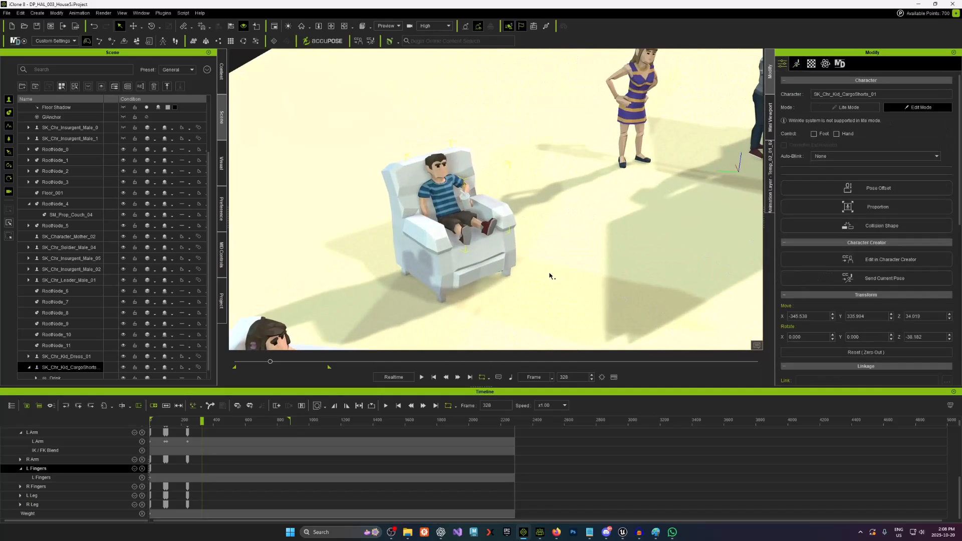
pyautogui.moveTo(536, 247); pyautogui.dragTo(496, 239, button='middle')
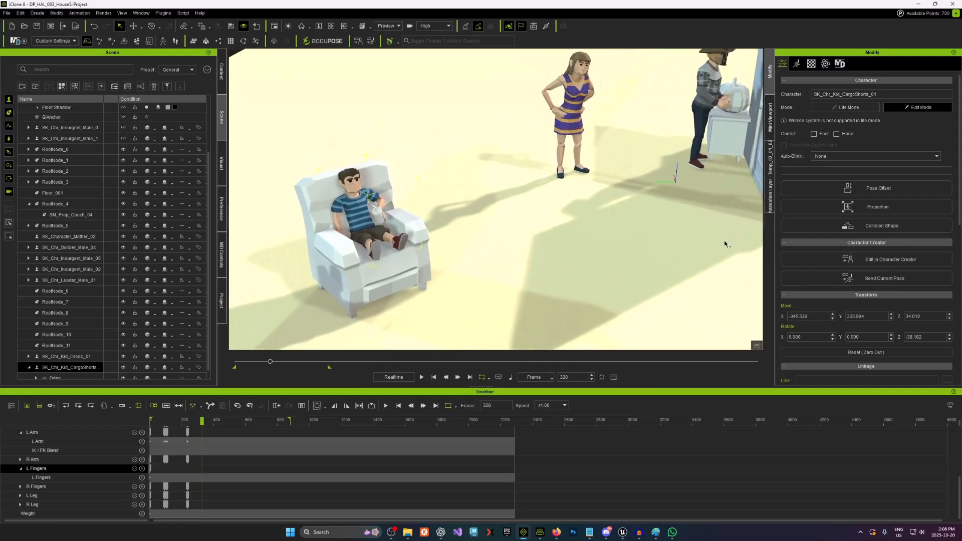
pyautogui.click(866, 352)
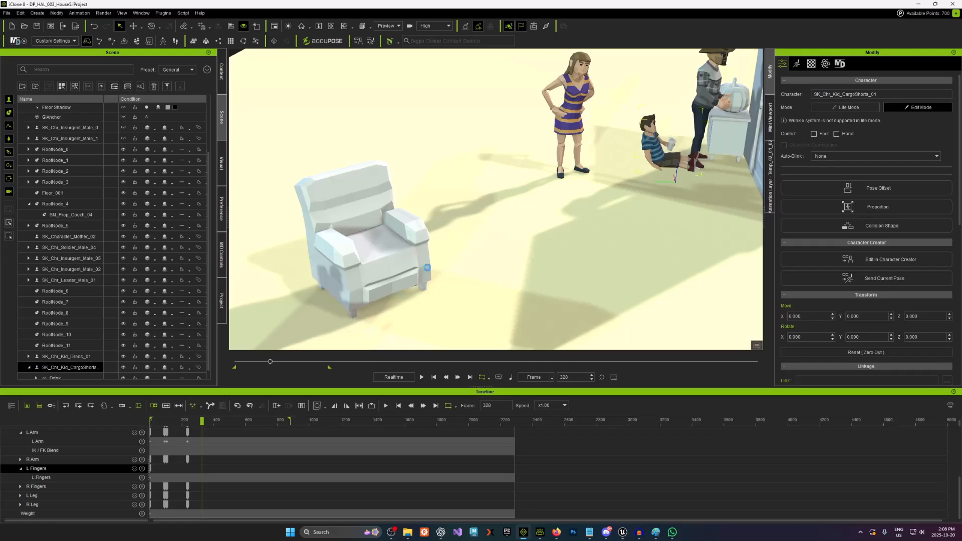
pyautogui.hotkey('ctrl', 'z')
pyautogui.moveTo(213, 425); pyautogui.dragTo(90, 425)
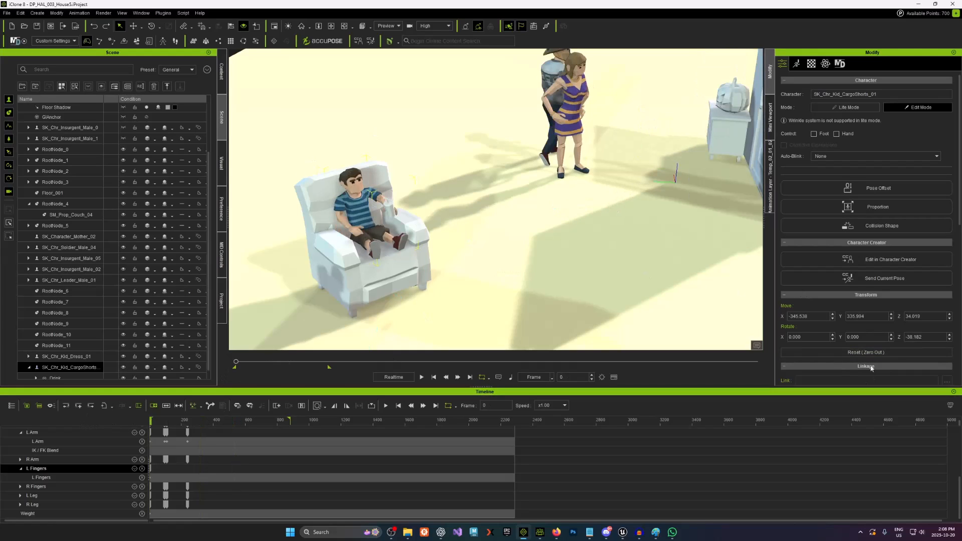
pyautogui.click(865, 353)
pyautogui.moveTo(160, 419); pyautogui.dragTo(100, 414)
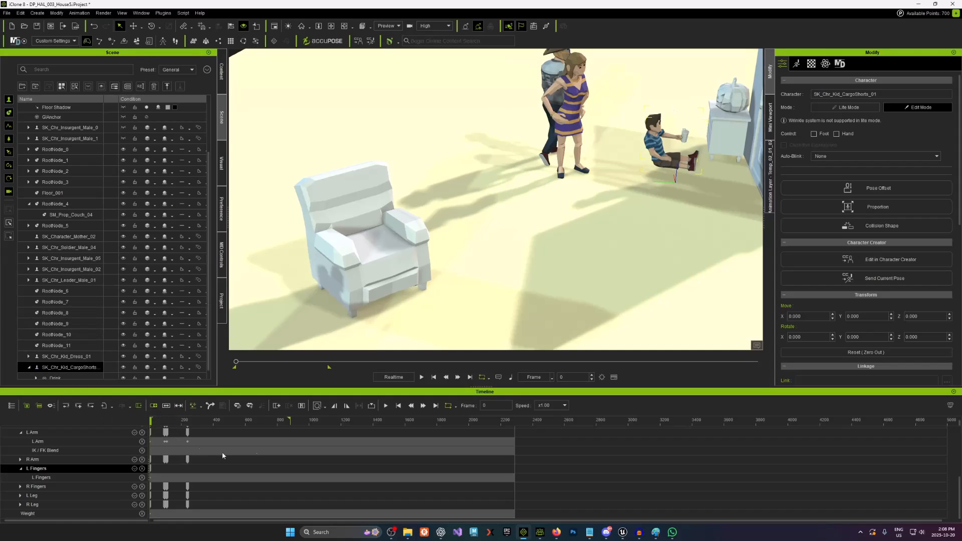
# Start an FBX export of the boy with the Unreal (UE4 Skeleton) preset at 30 FPS, using the Range option
pyautogui.click(4, 14)
pyautogui.moveTo(36, 83)
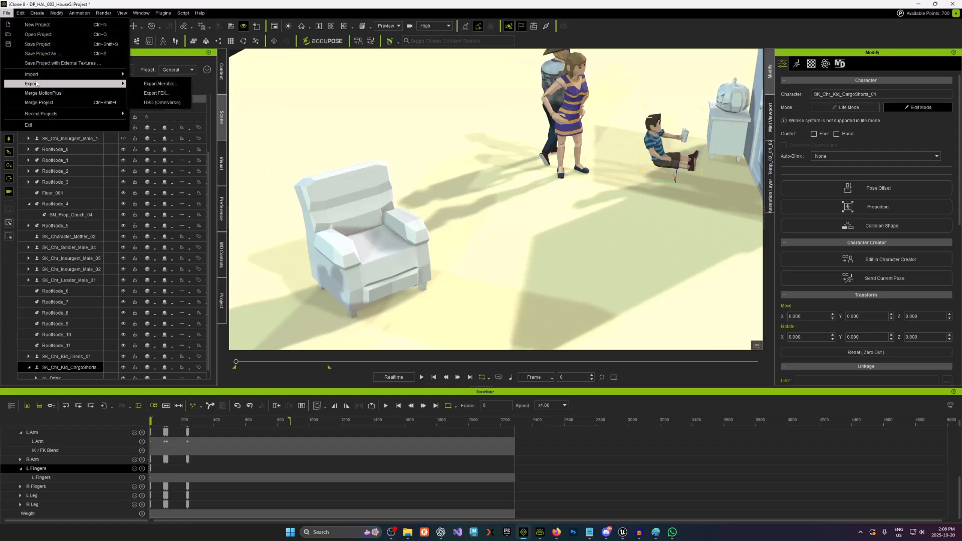
pyautogui.click(163, 93)
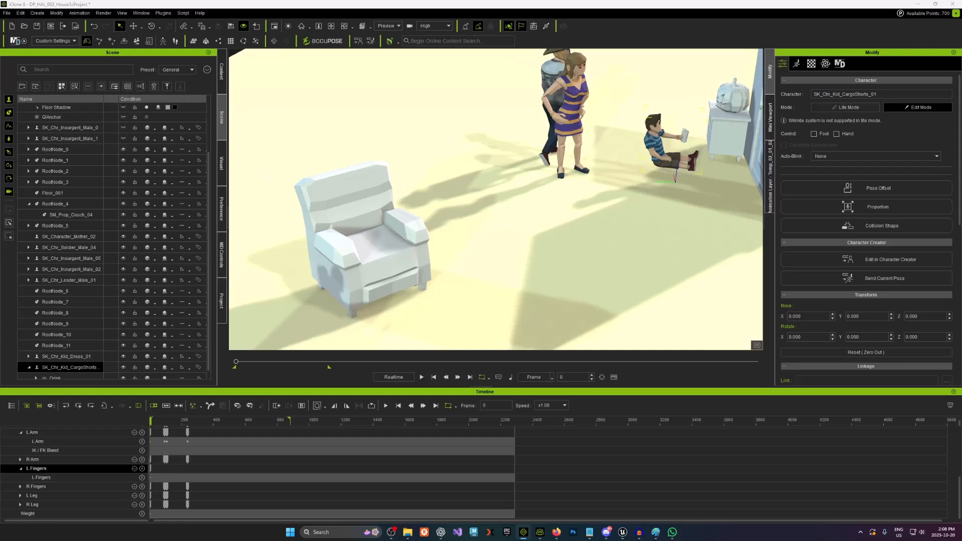
pyautogui.click(294, 156)
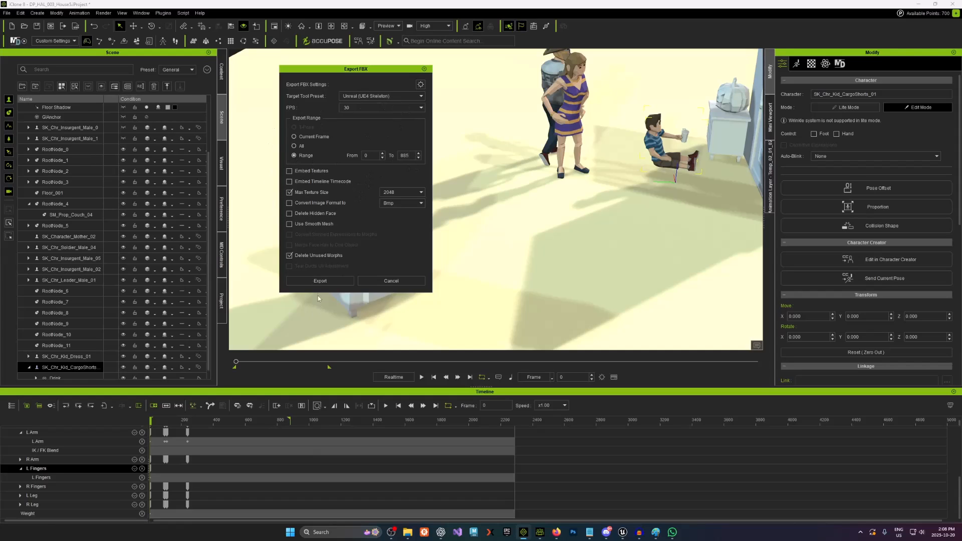
pyautogui.click(320, 281)
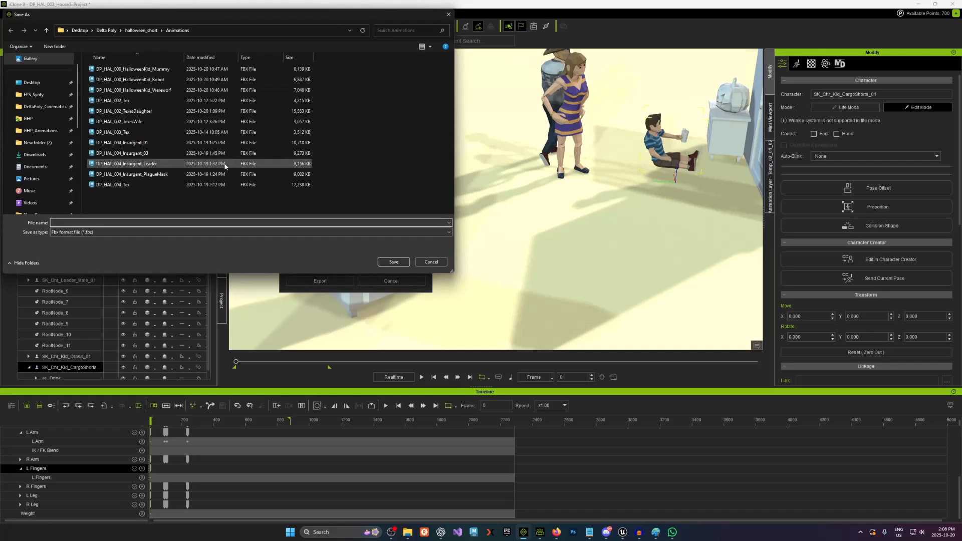
# Name the FBX after DP_HAL_002_TexesDaughter with the ending changed for the son, and export it to the Animations folder
pyautogui.click(145, 70)
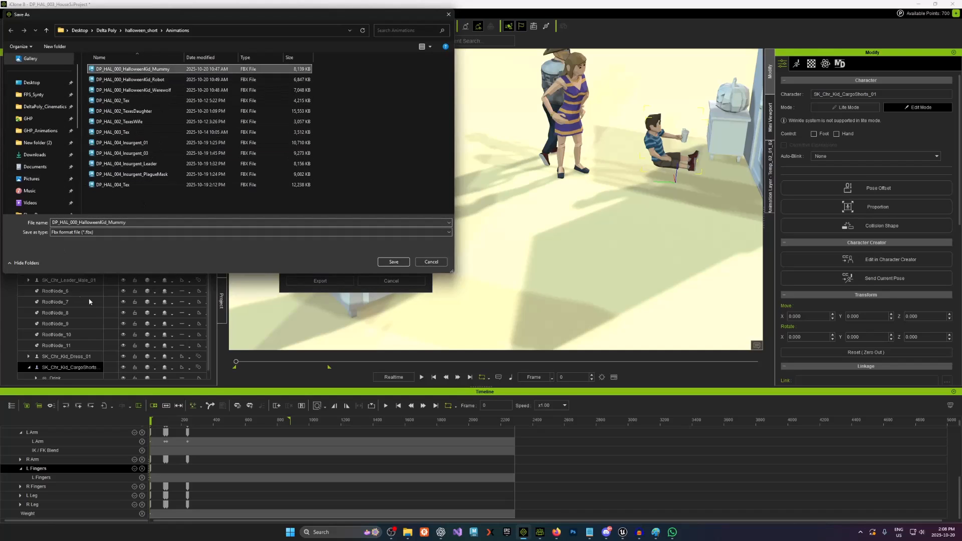
pyautogui.click(79, 223)
pyautogui.click(78, 222)
pyautogui.press('BackSpace')
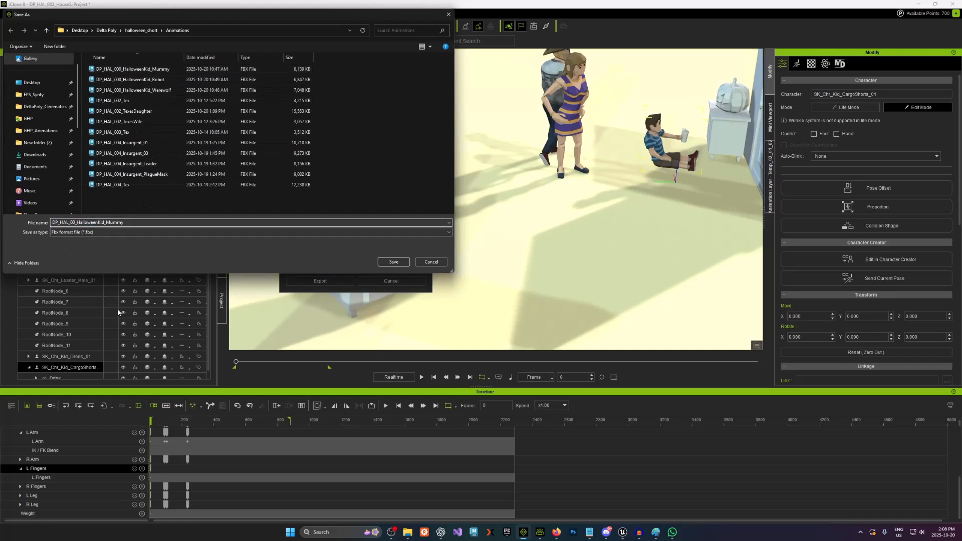
pyautogui.click(131, 111)
pyautogui.click(93, 223)
pyautogui.hotkey('shift', 'End')
pyautogui.write('S')
pyautogui.press('Return')
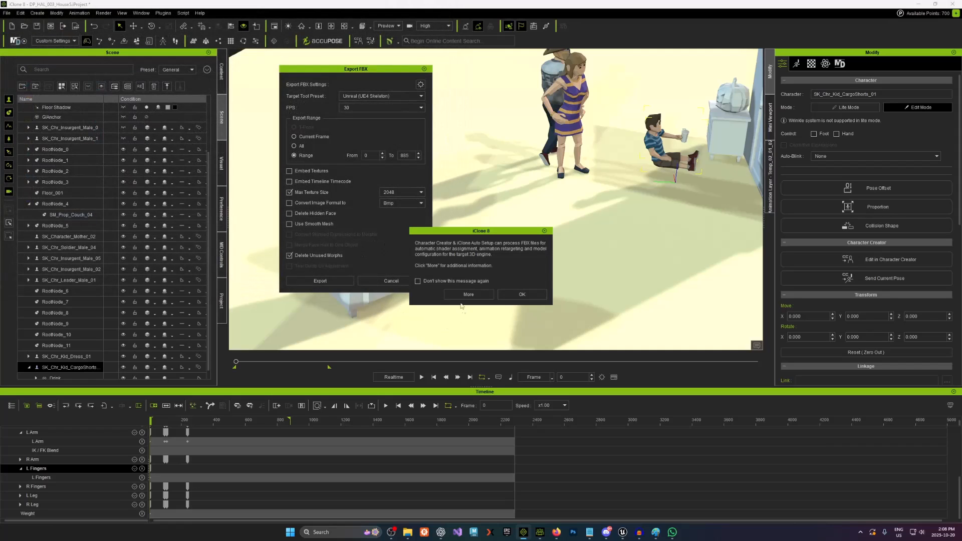
pyautogui.click(515, 297)
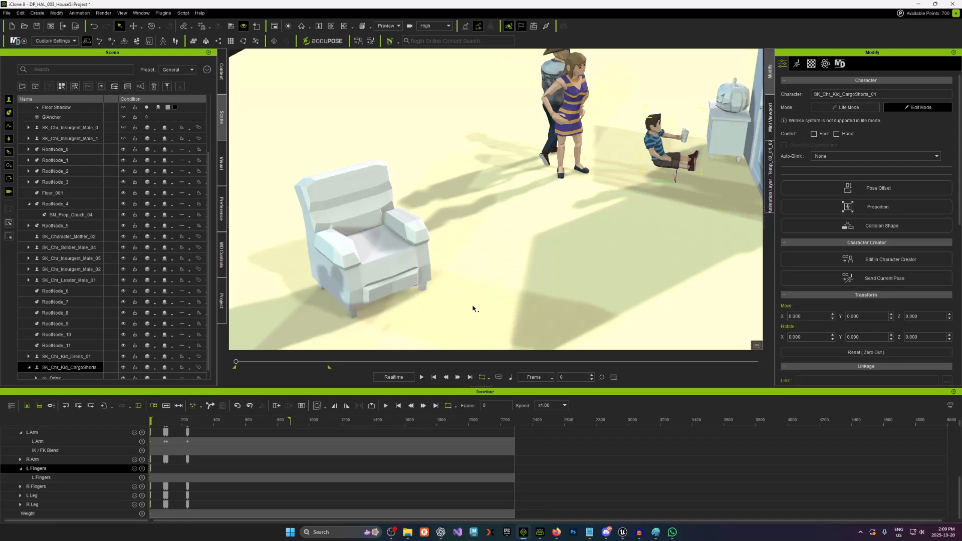
# Undo the boy's transform reset to put him back in the armchair, and save the project
pyautogui.click(489, 263)
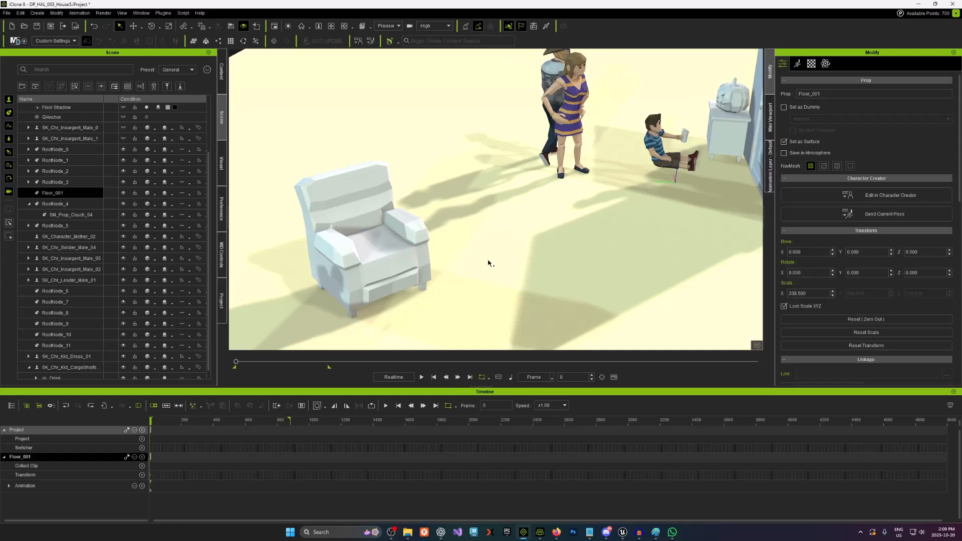
pyautogui.hotkey('ctrl', 'z')
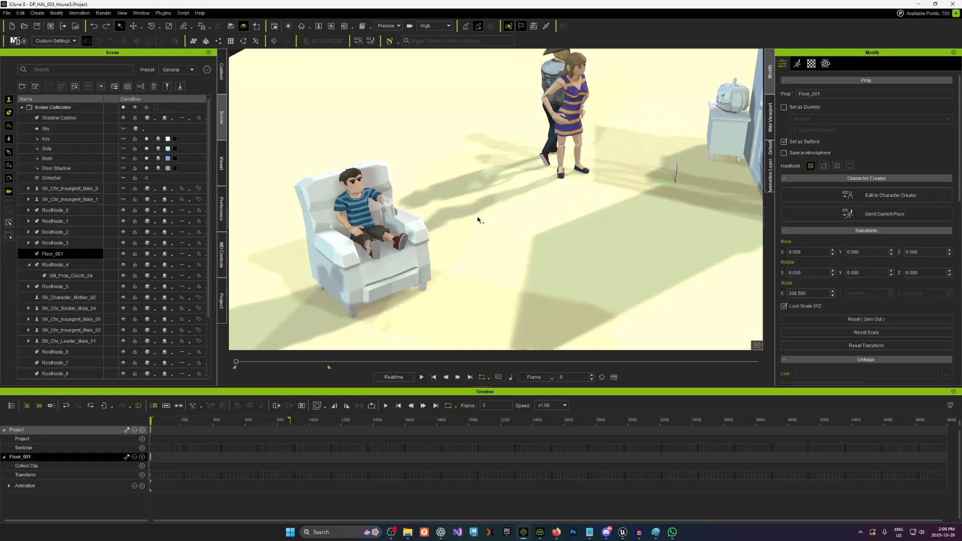
pyautogui.click(8, 14)
pyautogui.click(25, 44)
# Switch to Unreal Editor and delete the T-posed BP_Chr_Kid_CargoShorts_01 actor from the armchair
pyautogui.click(919, 6)
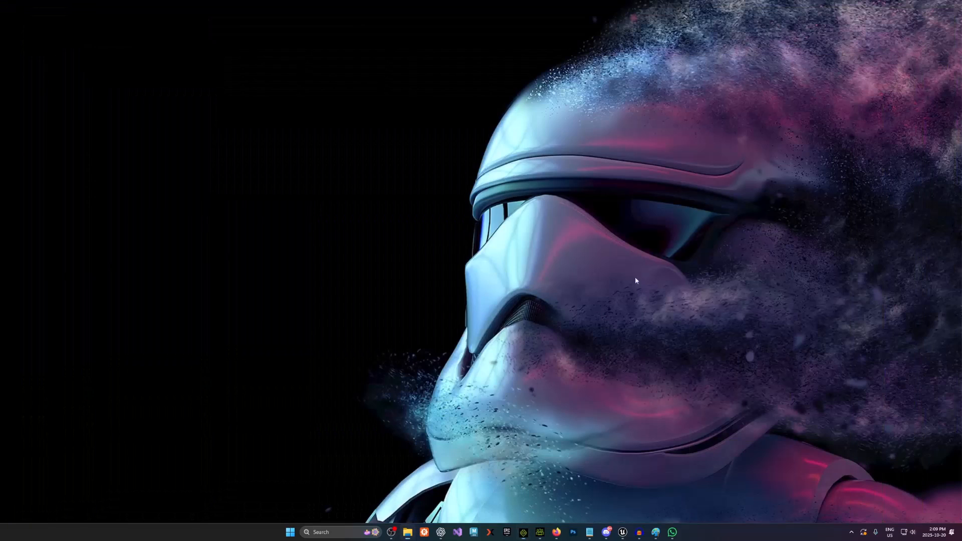
pyautogui.click(622, 532)
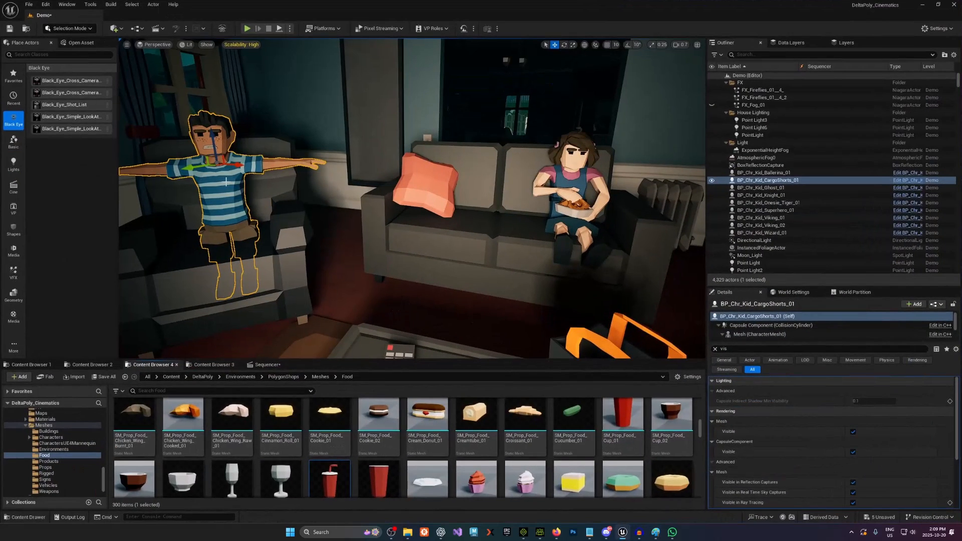
pyautogui.press('Delete')
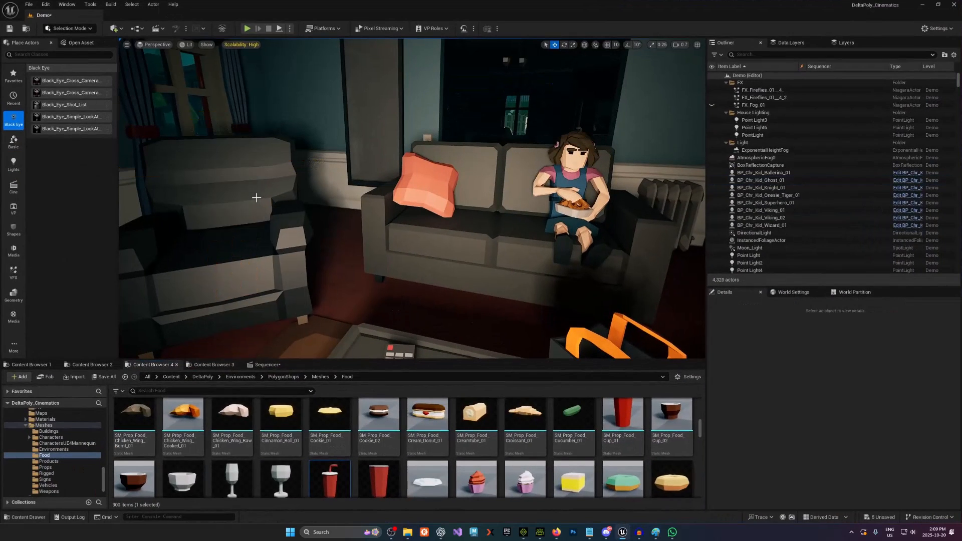
pyautogui.moveTo(314, 194); pyautogui.dragTo(330, 171)
pyautogui.moveTo(331, 170); pyautogui.dragTo(193, 191, button='right')
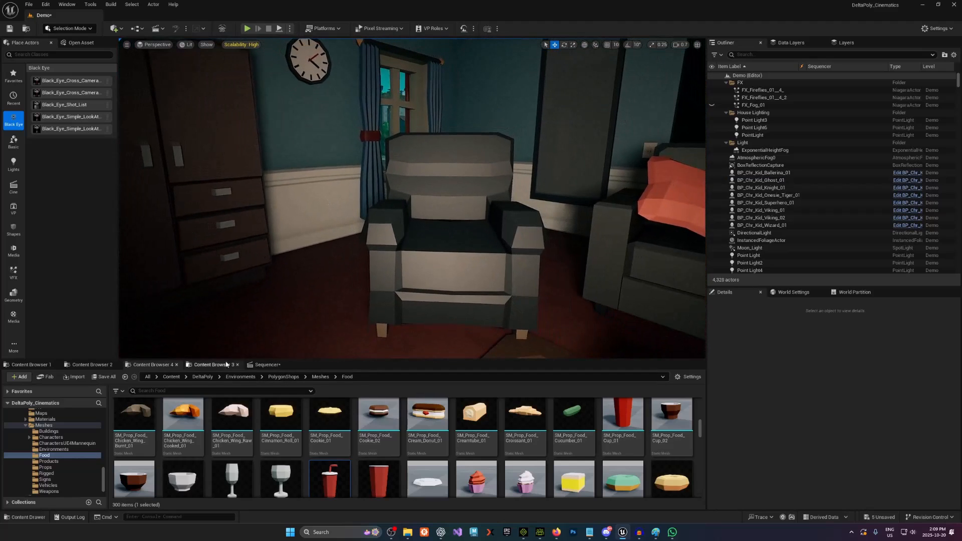
# Browse to the DeltaPoly/Cinematics/Characters folder in Content Browser 2
pyautogui.click(30, 364)
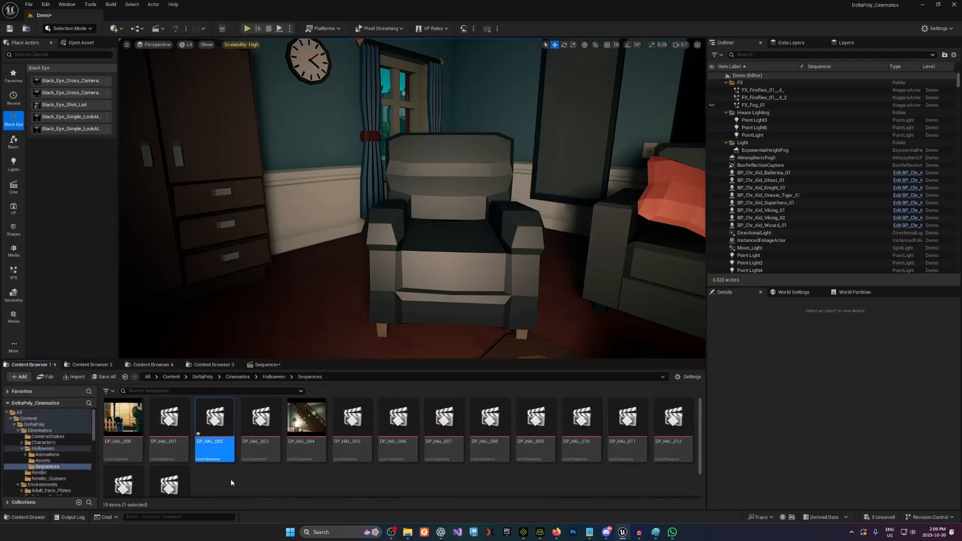
pyautogui.click(90, 364)
pyautogui.click(150, 364)
pyautogui.click(213, 364)
pyautogui.click(264, 364)
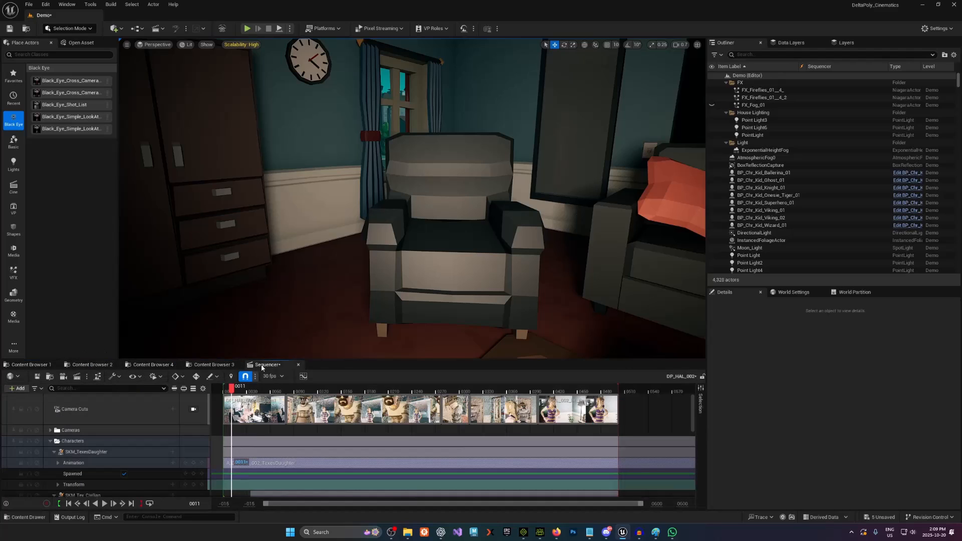
pyautogui.click(90, 364)
pyautogui.click(202, 377)
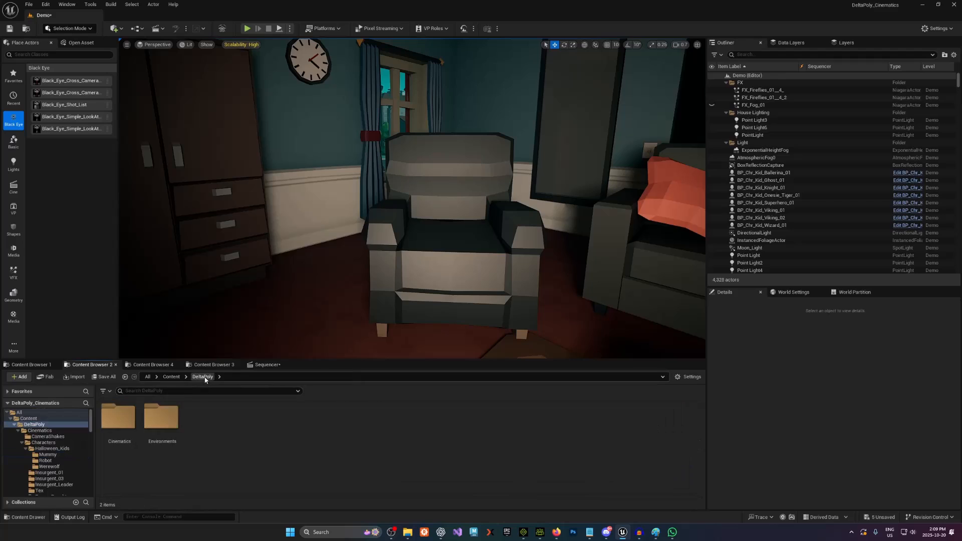
pyautogui.doubleClick(118, 418)
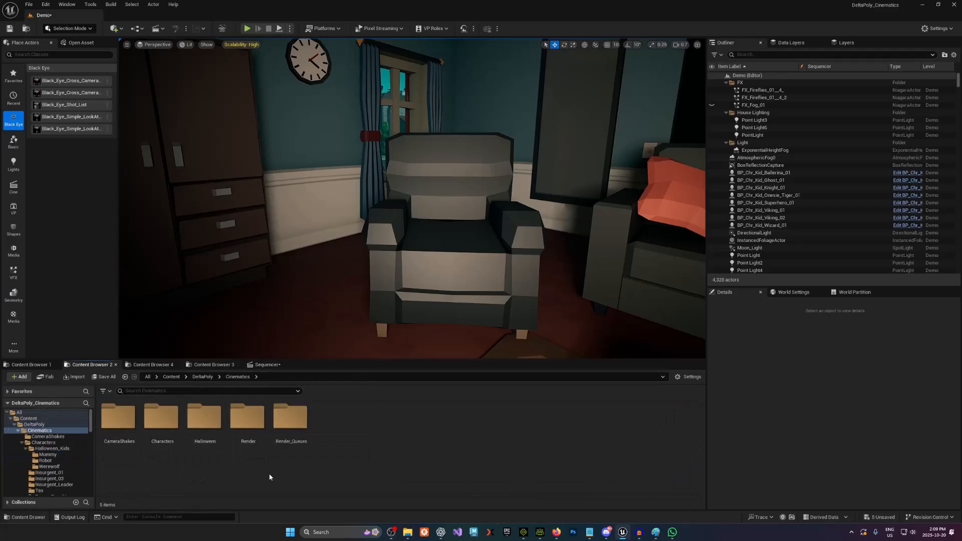
pyautogui.doubleClick(162, 418)
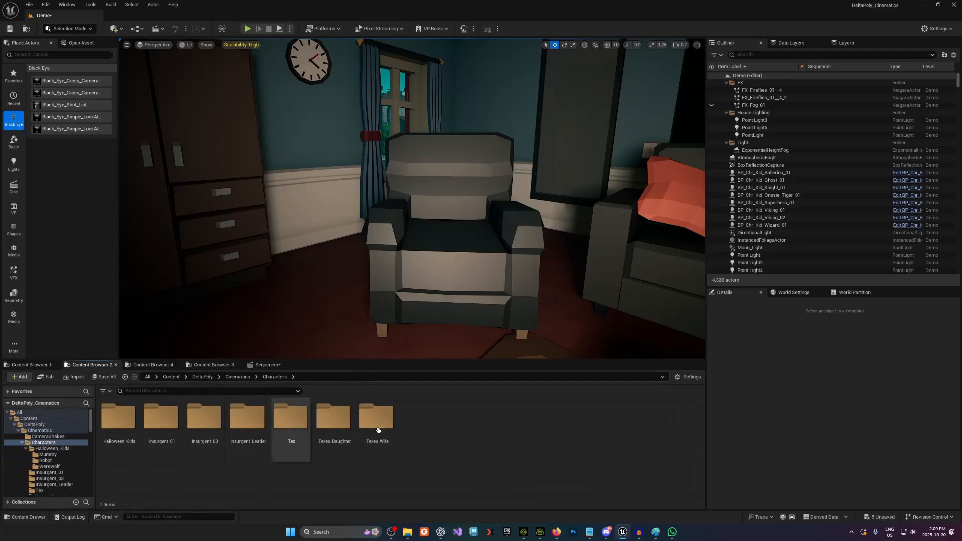
# Create a folder named Texes_Son in the Characters folder and open it
pyautogui.rightClick(434, 442)
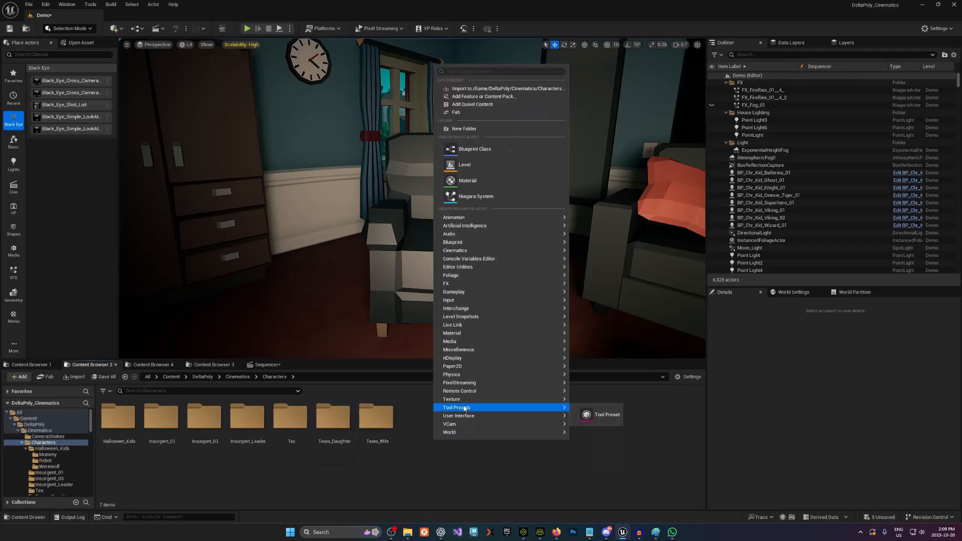
pyautogui.click(468, 130)
pyautogui.write('Te')
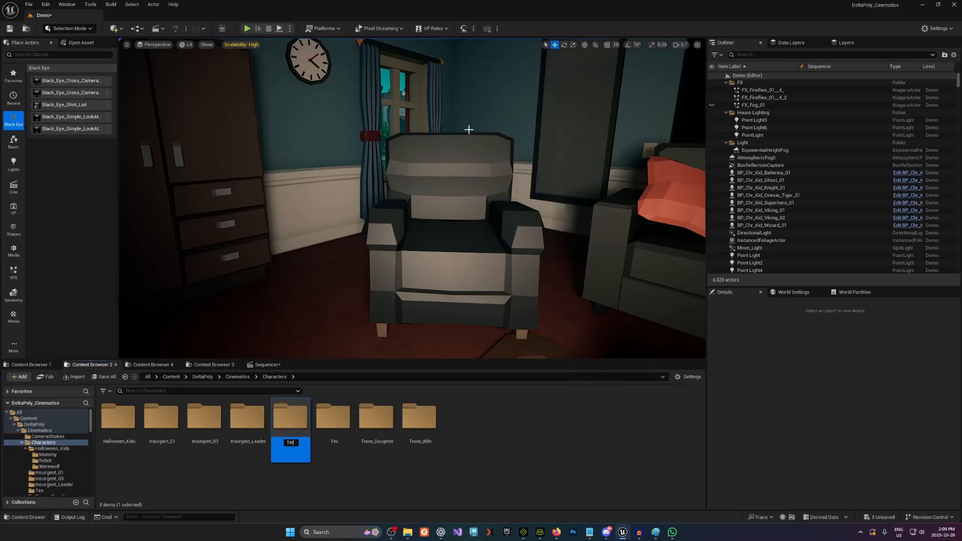
pyautogui.write('xes_Son')
pyautogui.press('Return')
pyautogui.doubleClick(387, 433)
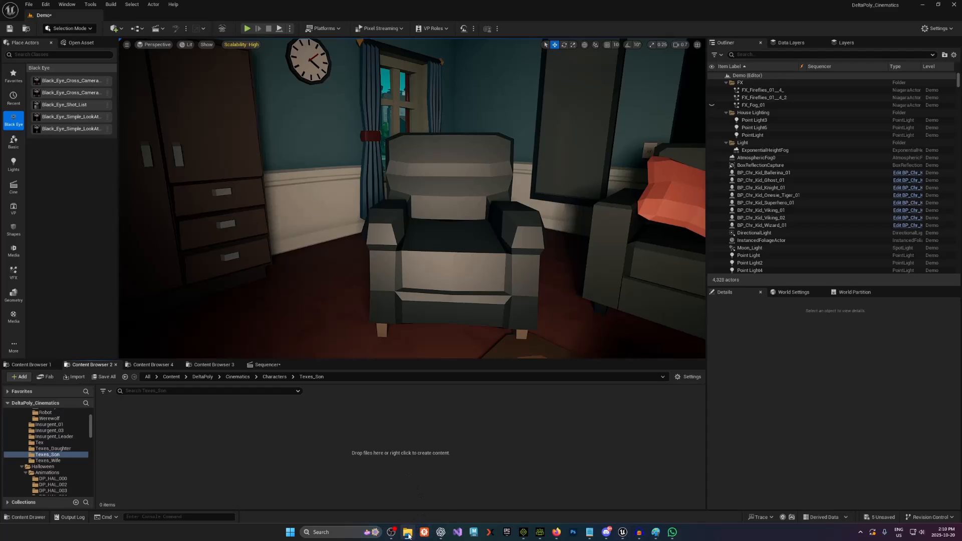
# In File Explorer, open the halloween_short Animations folder and delete DP_HAL_002_TexesSon.fbm, the textures folder and the DP_HAL_002_TexesSon JSON file
pyautogui.moveTo(0, 242); pyautogui.dragTo(629, 92)
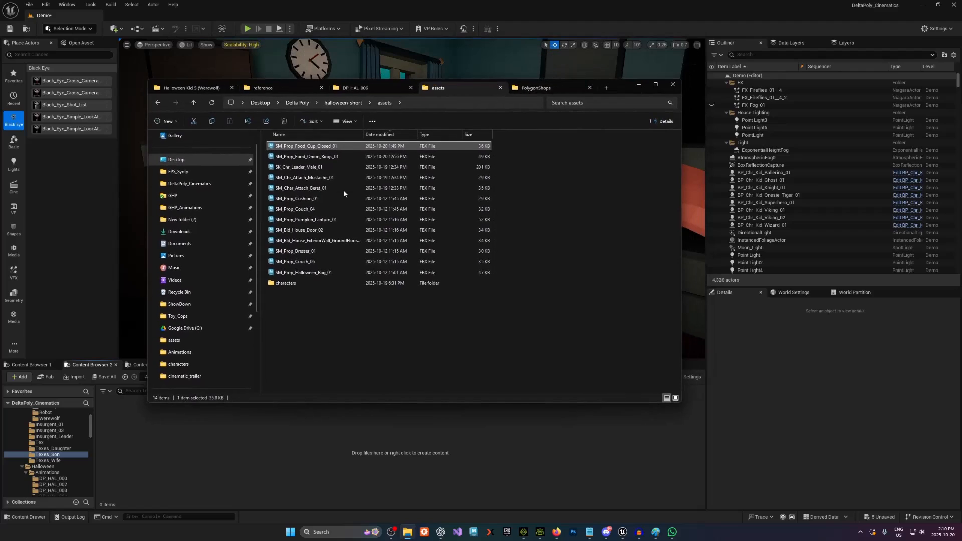
pyautogui.click(343, 103)
pyautogui.doubleClick(288, 146)
pyautogui.click(295, 146)
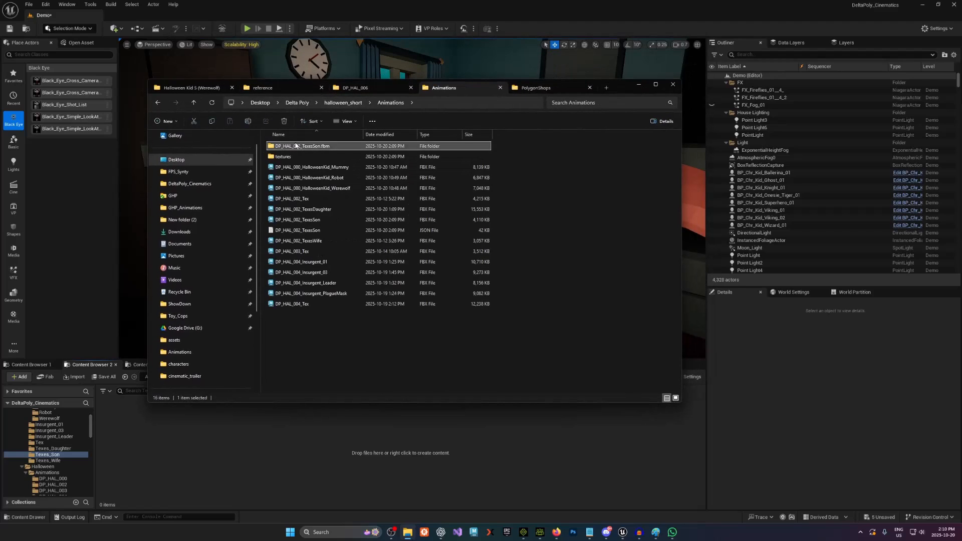
pyautogui.keyDown('ctrl'); pyautogui.click(283, 156); pyautogui.keyUp('ctrl')
pyautogui.keyDown('ctrl'); pyautogui.click(297, 230); pyautogui.keyUp('ctrl')
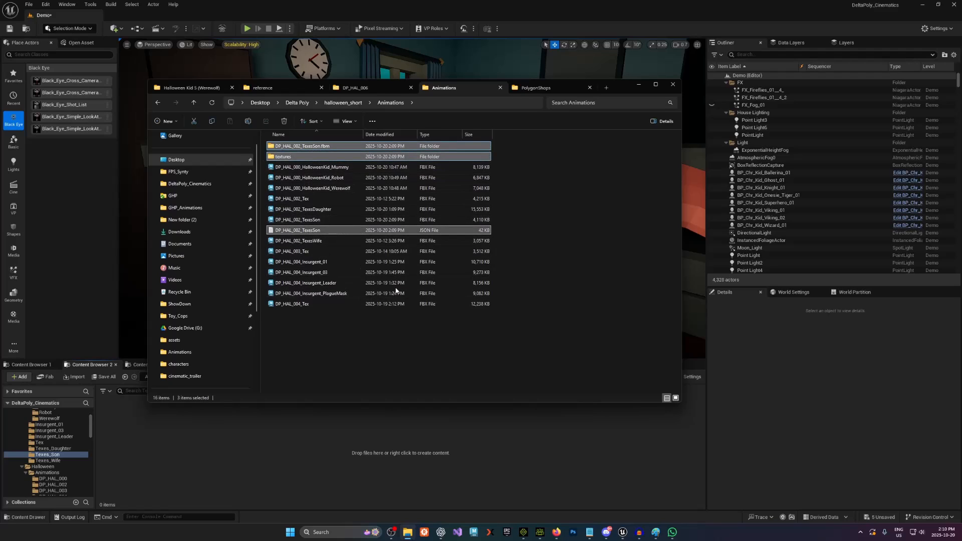
pyautogui.press('Delete')
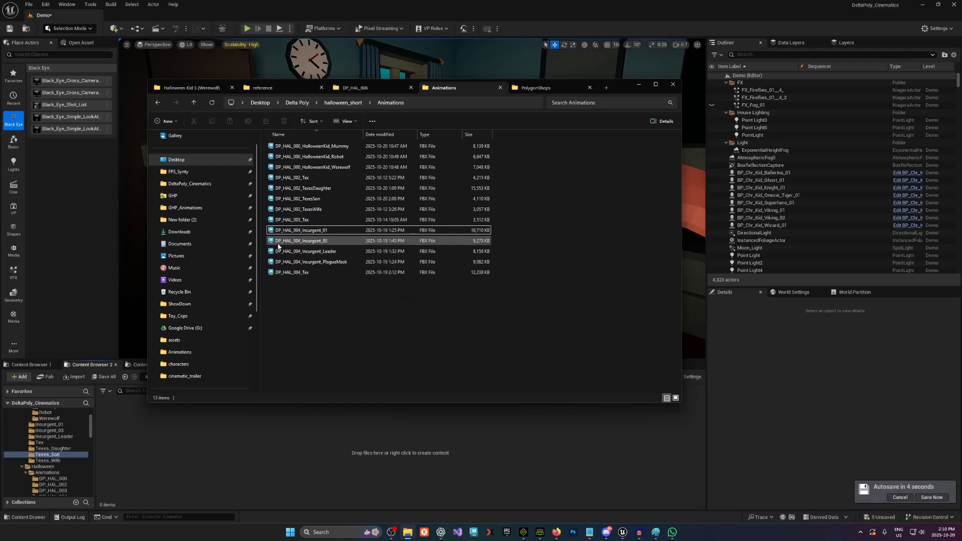
# Bring DP_HAL_002_TexesSon.fbx from the Animations folder into Unreal's Texes_Son folder to start its import
pyautogui.moveTo(613, 93); pyautogui.dragTo(569, 67)
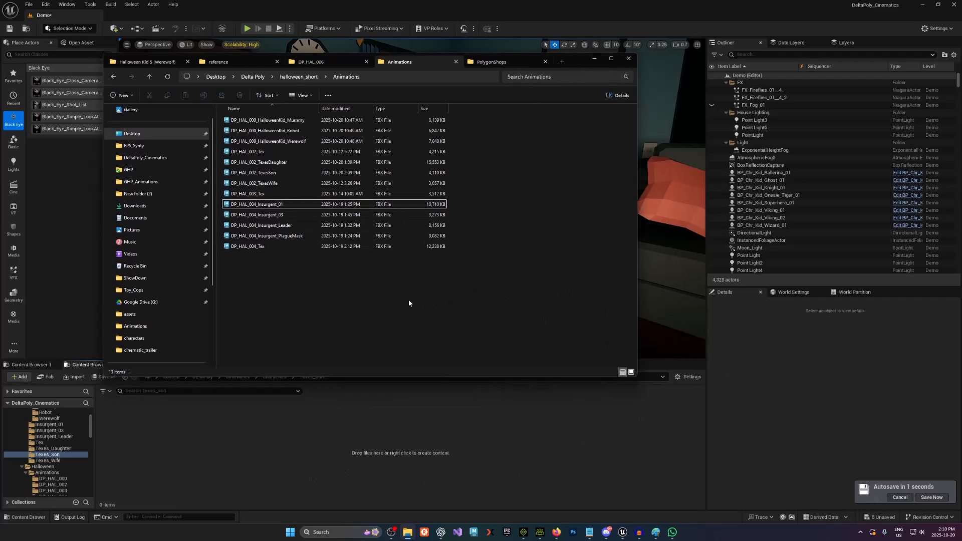
pyautogui.click(275, 175)
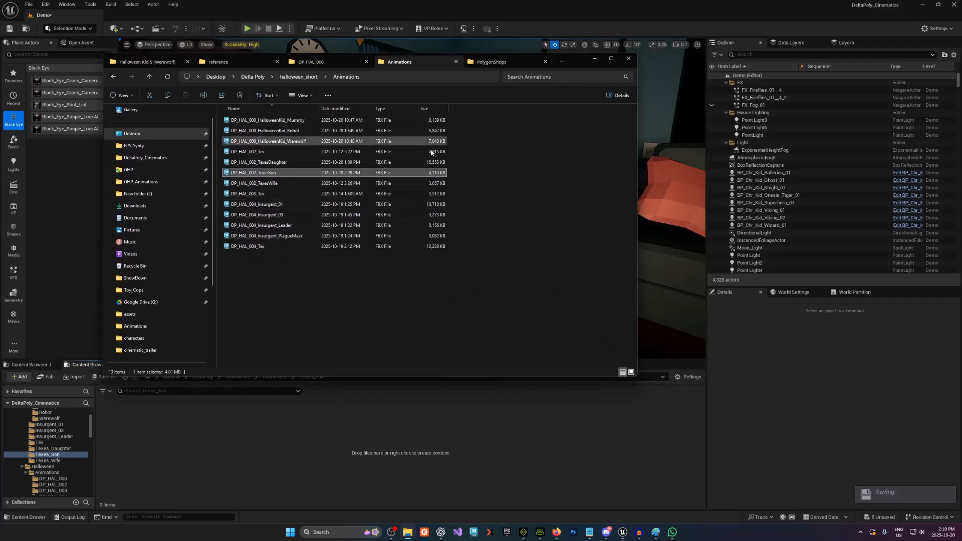
pyautogui.moveTo(273, 174); pyautogui.dragTo(321, 451)
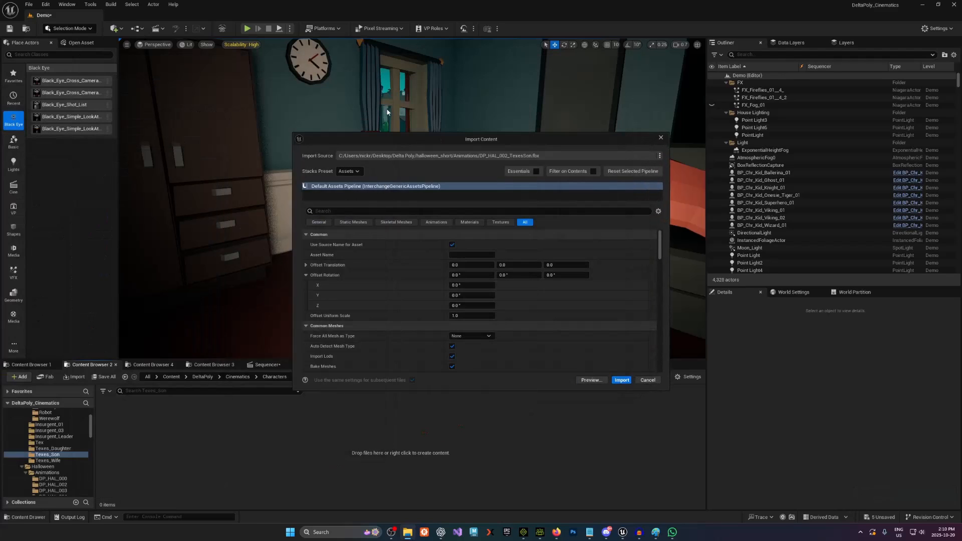
pyautogui.moveTo(393, 141); pyautogui.dragTo(327, 103)
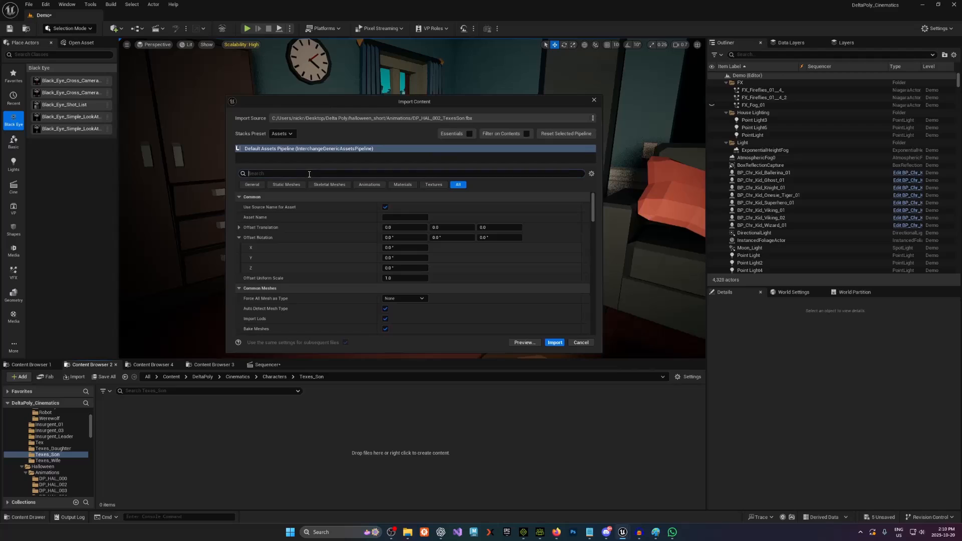
# Check the normals options in the import settings, and look through the mesh, material and texture options
pyautogui.write('normals')
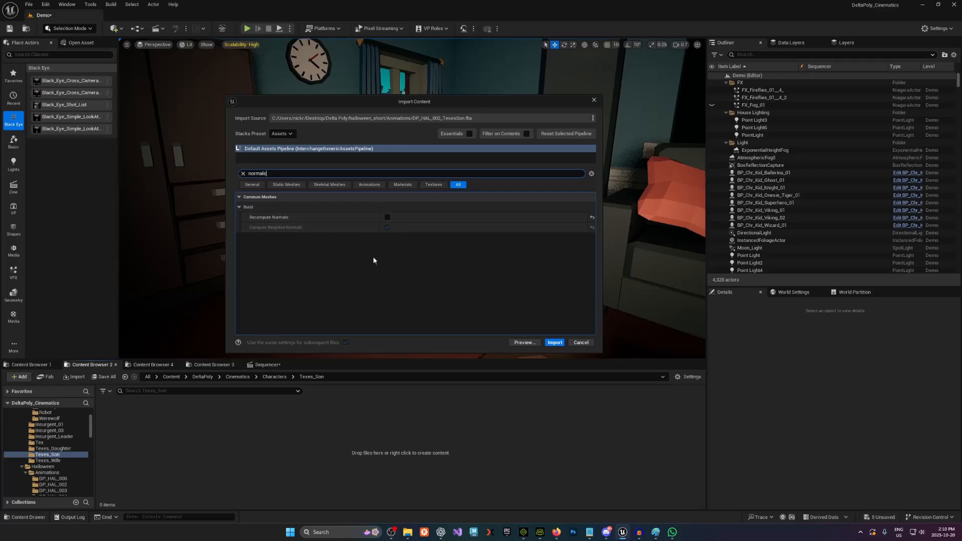
pyautogui.moveTo(273, 174); pyautogui.dragTo(233, 171)
pyautogui.press('BackSpace')
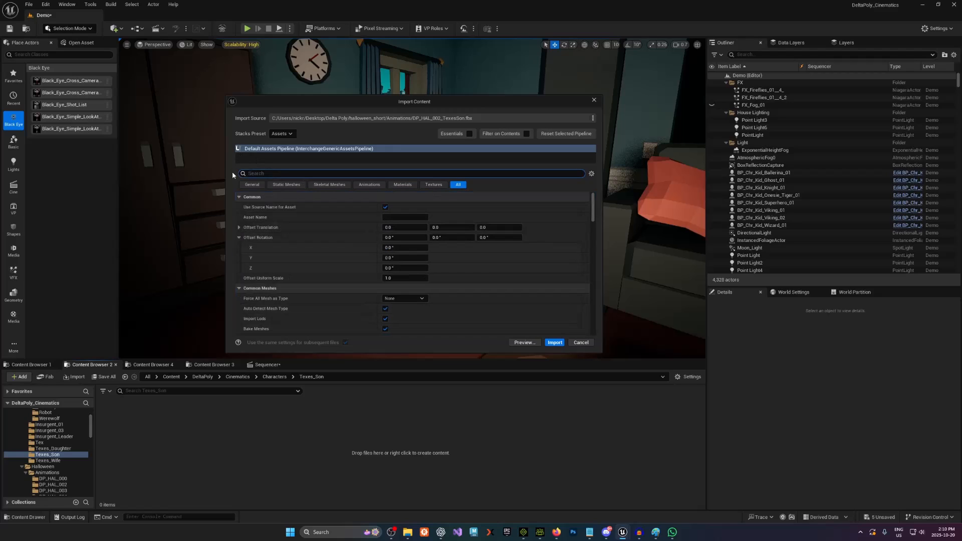
pyautogui.scroll(-2, 444, 245)
pyautogui.scroll(-2, 444, 242)
pyautogui.scroll(-10, 441, 258)
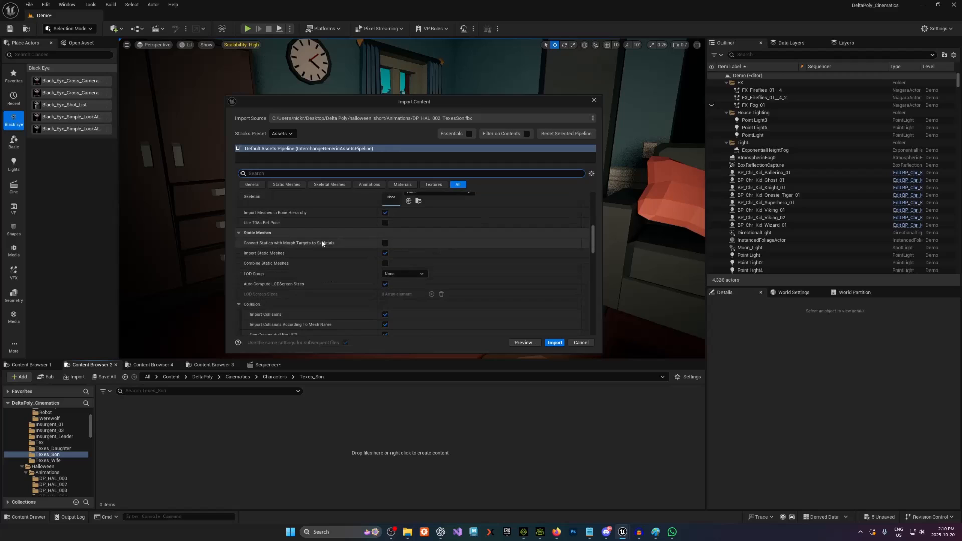
pyautogui.scroll(-10, 441, 257)
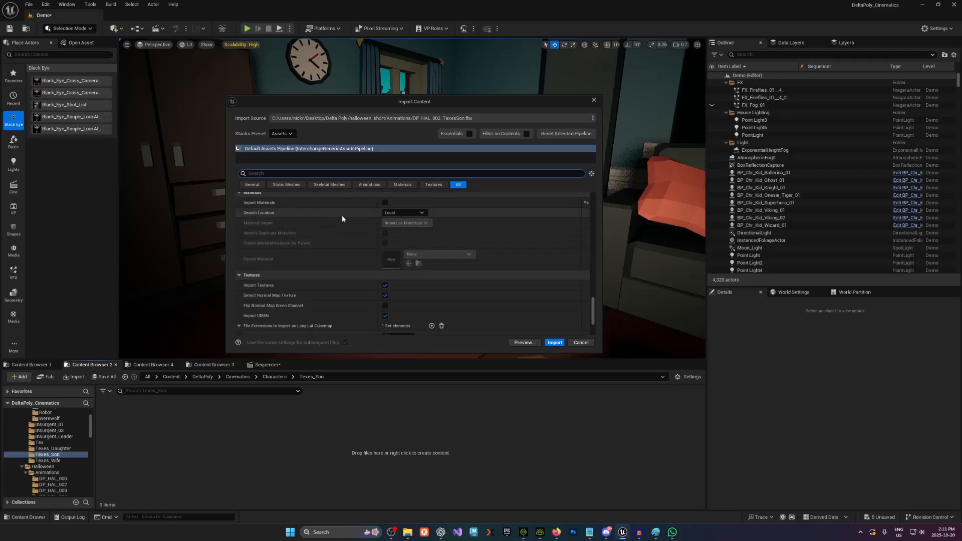
pyautogui.scroll(-4, 389, 234)
pyautogui.scroll(5, 448, 263)
pyautogui.scroll(6, 449, 266)
pyautogui.scroll(6, 449, 265)
pyautogui.scroll(6, 453, 268)
pyautogui.scroll(6, 454, 270)
# Find the material options in the import settings and set Search Location to Do Not Search
pyautogui.click(286, 173)
pyautogui.write('mater')
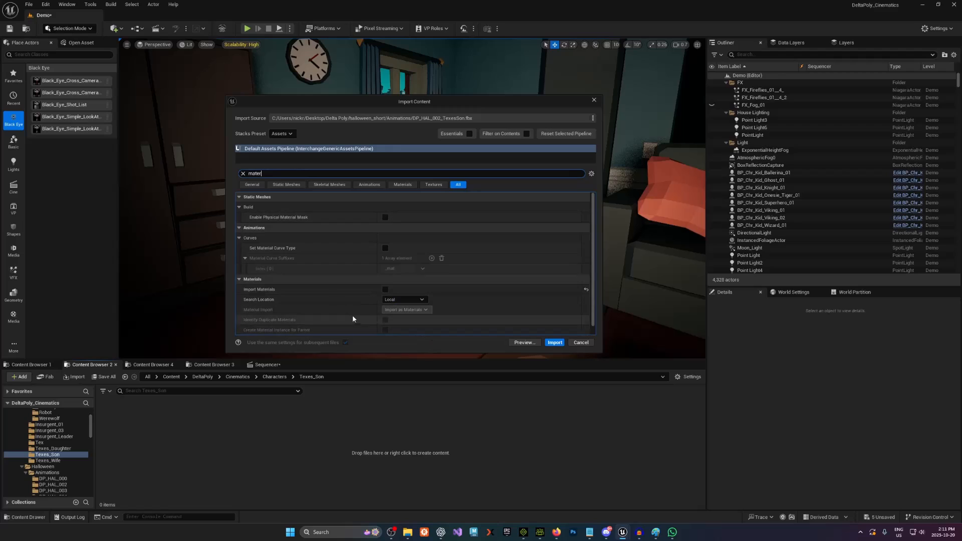
pyautogui.scroll(-1, 330, 299)
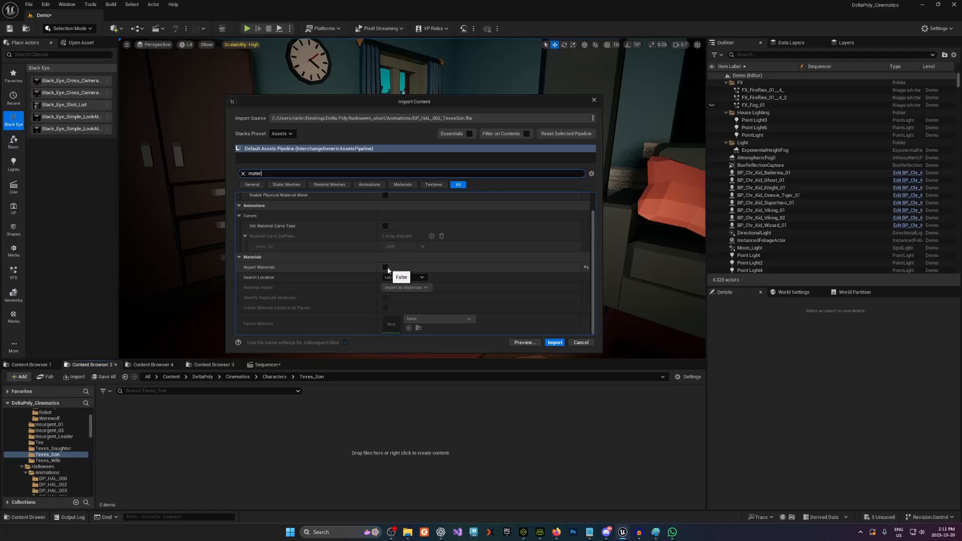
pyautogui.click(403, 277)
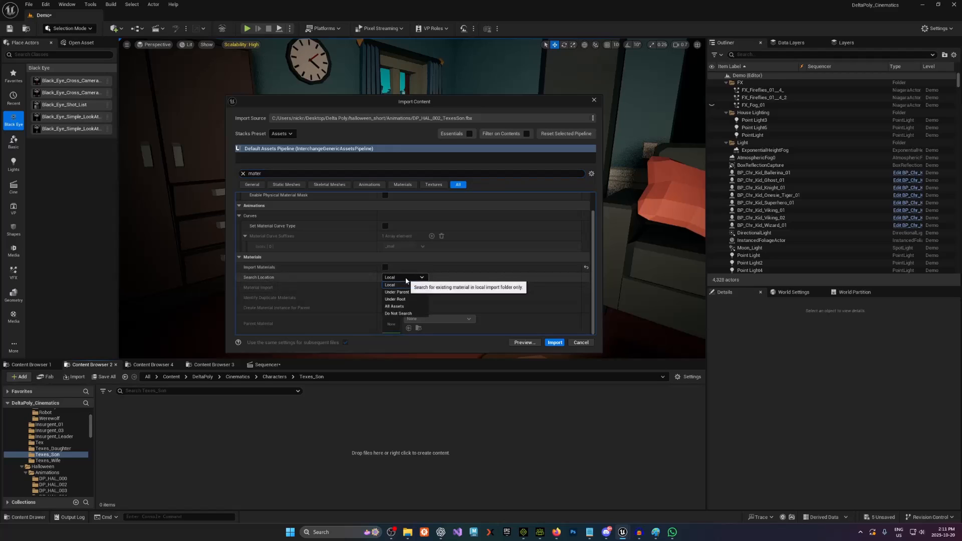
pyautogui.click(403, 314)
pyautogui.click(243, 173)
# Review the remaining mesh and skeleton options, import the son's FBX, and save all the new assets
pyautogui.scroll(-6, 456, 259)
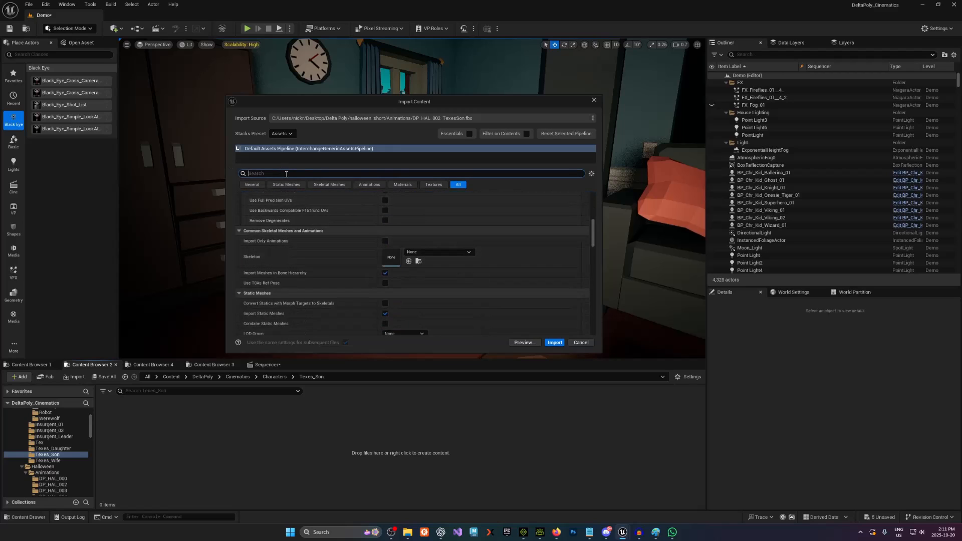
pyautogui.scroll(-6, 461, 263)
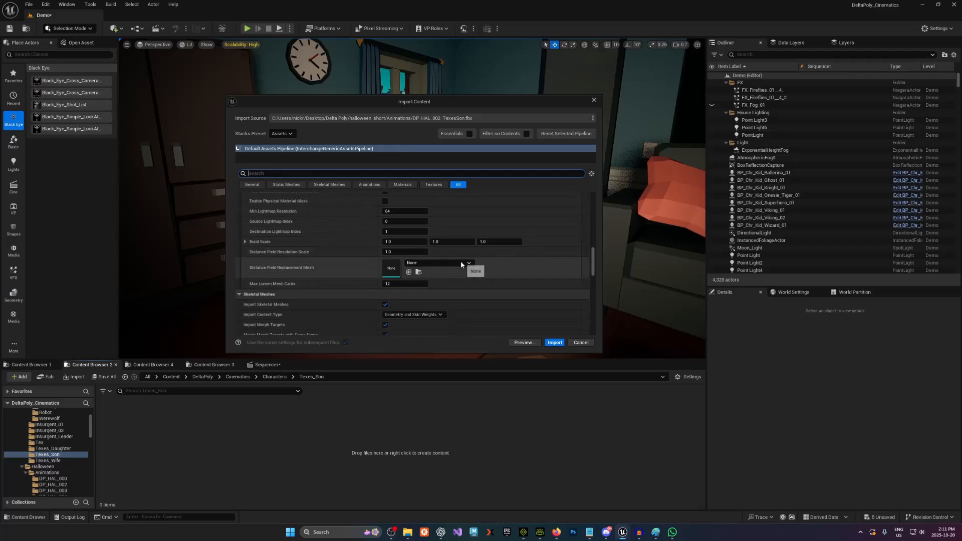
pyautogui.scroll(5, 418, 273)
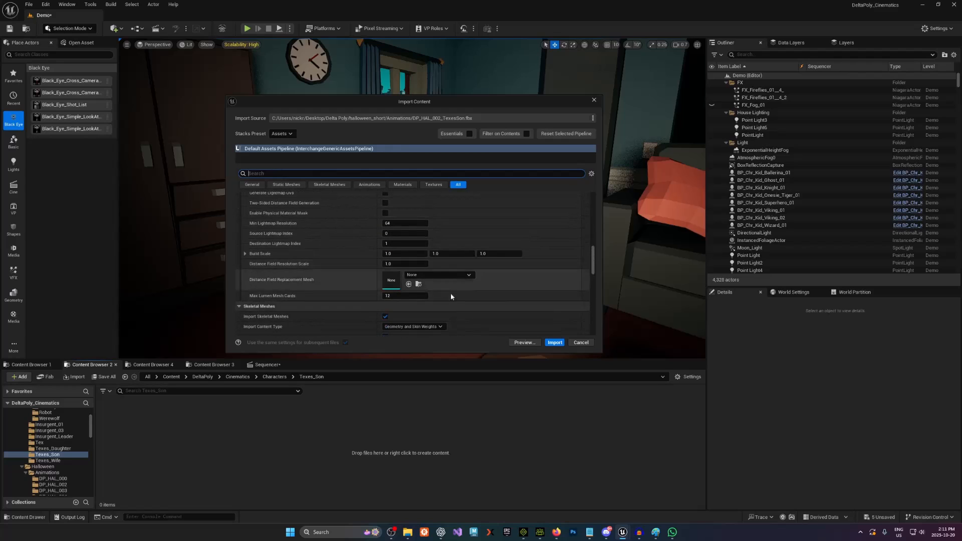
pyautogui.scroll(1, 422, 289)
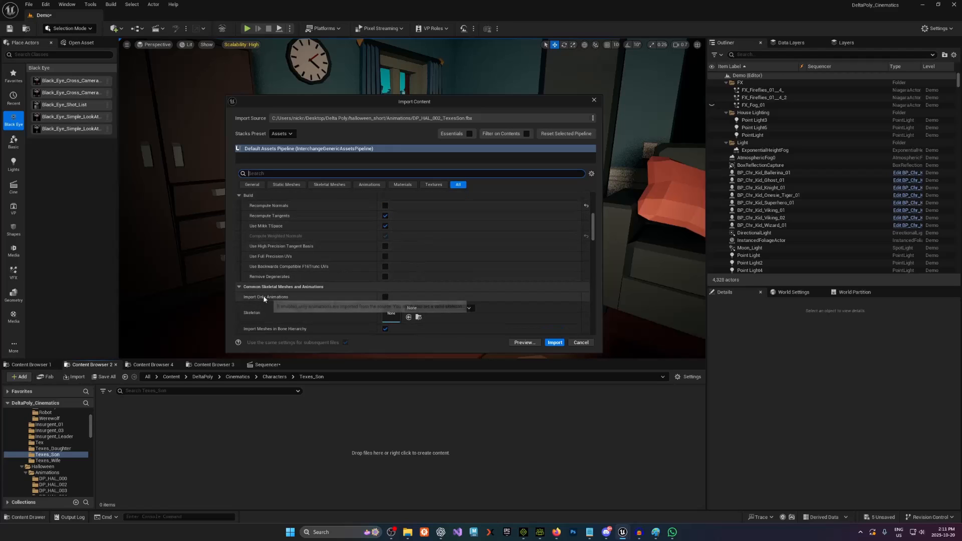
pyautogui.click(555, 344)
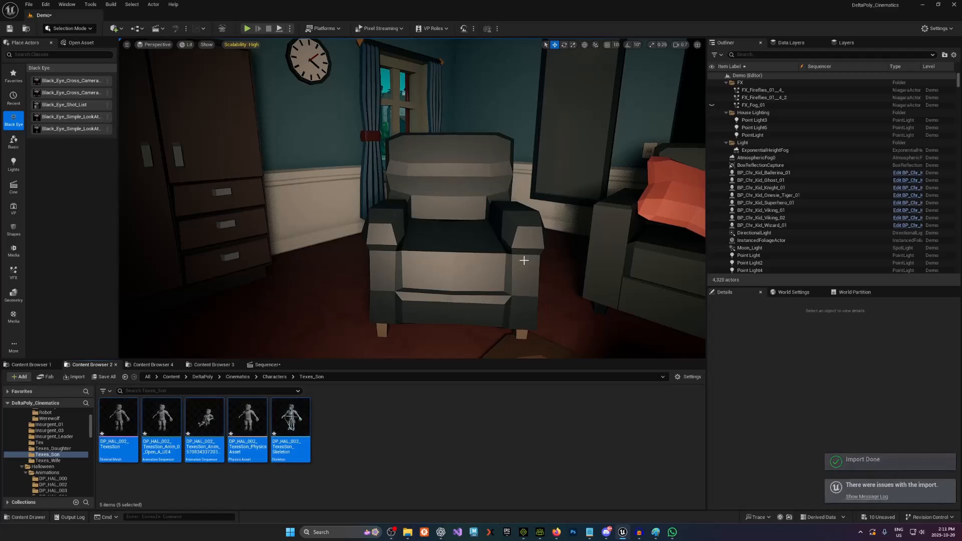
pyautogui.click(371, 481)
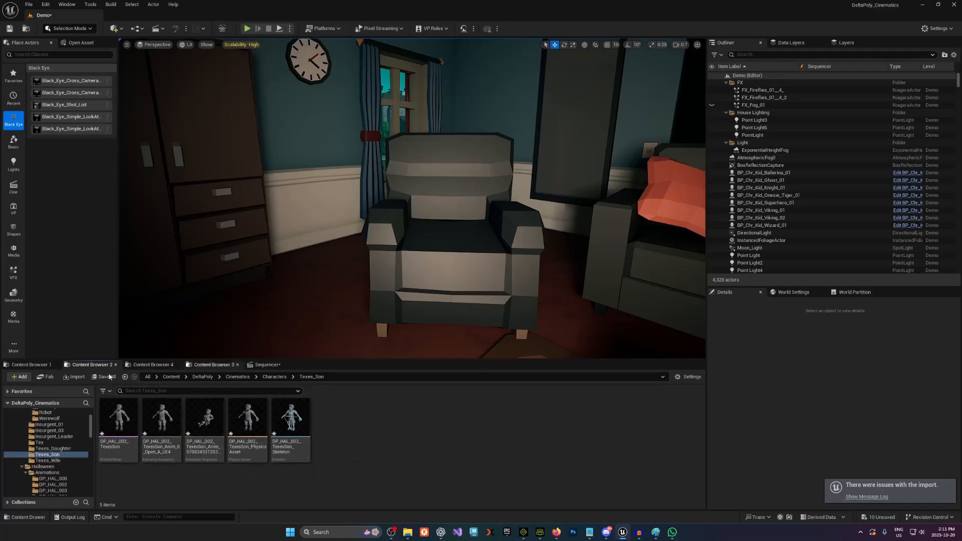
pyautogui.hotkey('ctrl', 'shift', 's')
pyautogui.click(537, 349)
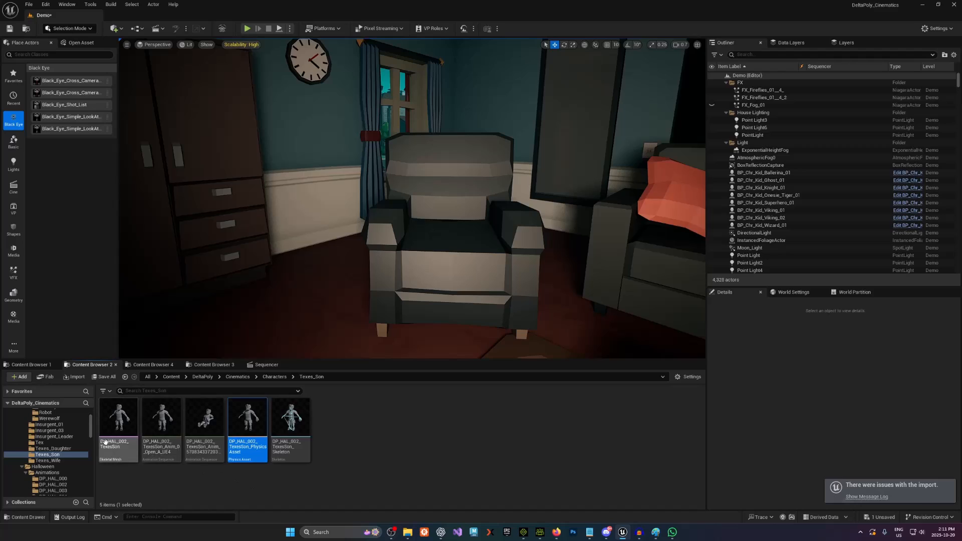
# Rename the imported skeletal mesh as SKM_TexesSon
pyautogui.click(119, 421)
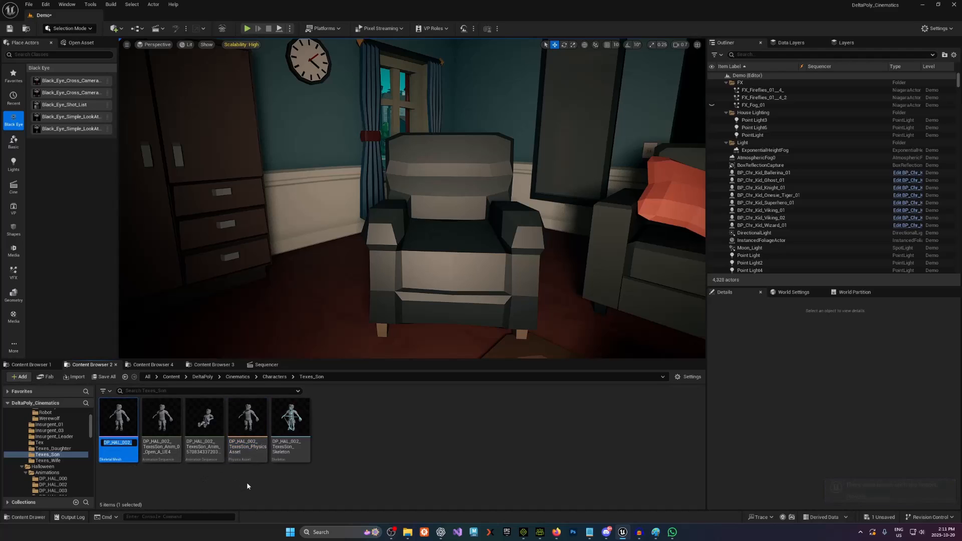
pyautogui.press('Home')
pyautogui.press('Delete')
pyautogui.press('Delete')
pyautogui.write('SKM')
pyautogui.press('Delete')
pyautogui.press('Delete')
pyautogui.press('Delete')
pyautogui.press('Delete')
pyautogui.press('Delete')
pyautogui.press('Delete')
pyautogui.press('Delete')
pyautogui.press('Delete')
pyautogui.press('End')
pyautogui.press('Return')
pyautogui.click(157, 488)
# Rename the skeleton as SKEL_TexesSon and the physics asset as PA_TexesSon
pyautogui.click(240, 450)
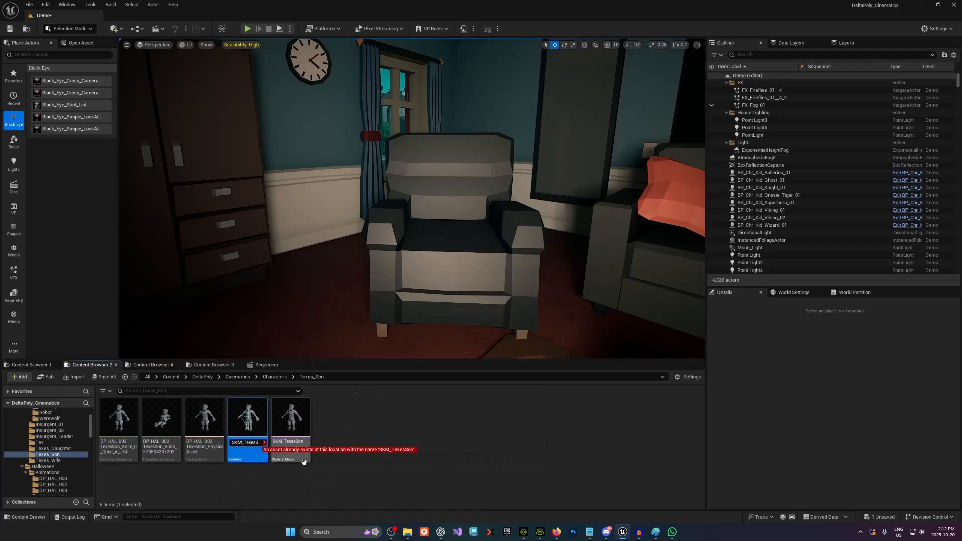
pyautogui.press('Return')
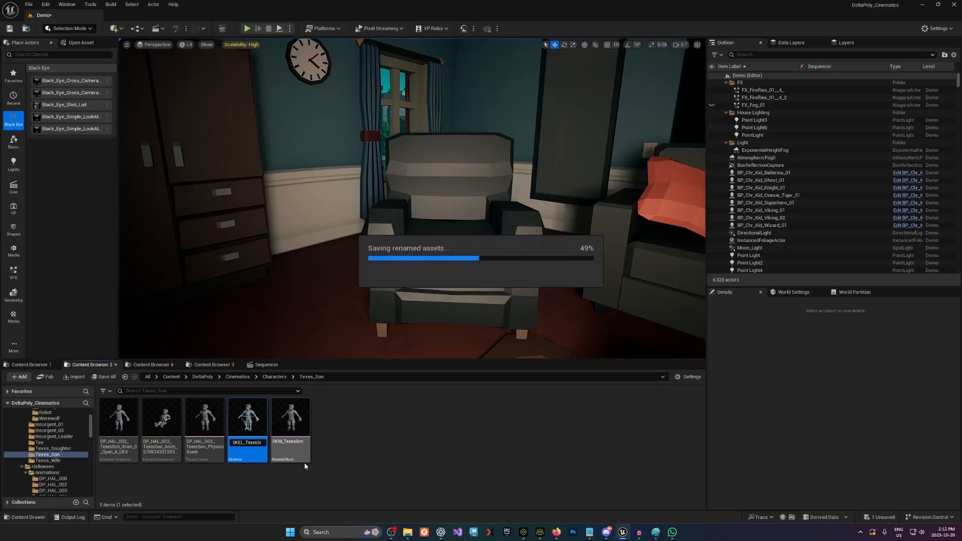
pyautogui.click(200, 447)
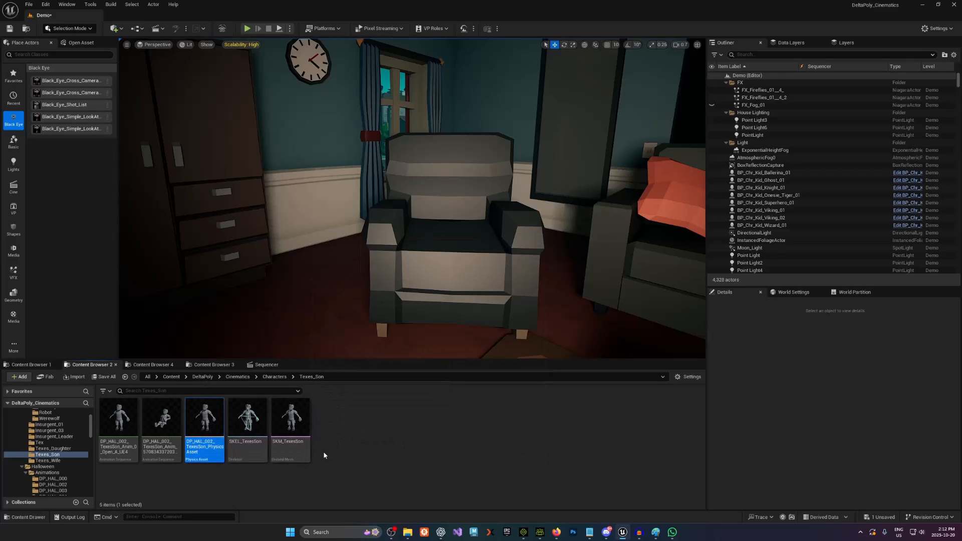
pyautogui.write('SKM_TexesSon')
pyautogui.press('Home')
pyautogui.press('Delete')
pyautogui.press('Delete')
pyautogui.press('Delete')
pyautogui.write('PA')
pyautogui.press('Return')
pyautogui.click(316, 452)
# Delete the unneeded Anim_0_Open_A_UE4 animation sequence from the Texes_Son folder
pyautogui.click(125, 447)
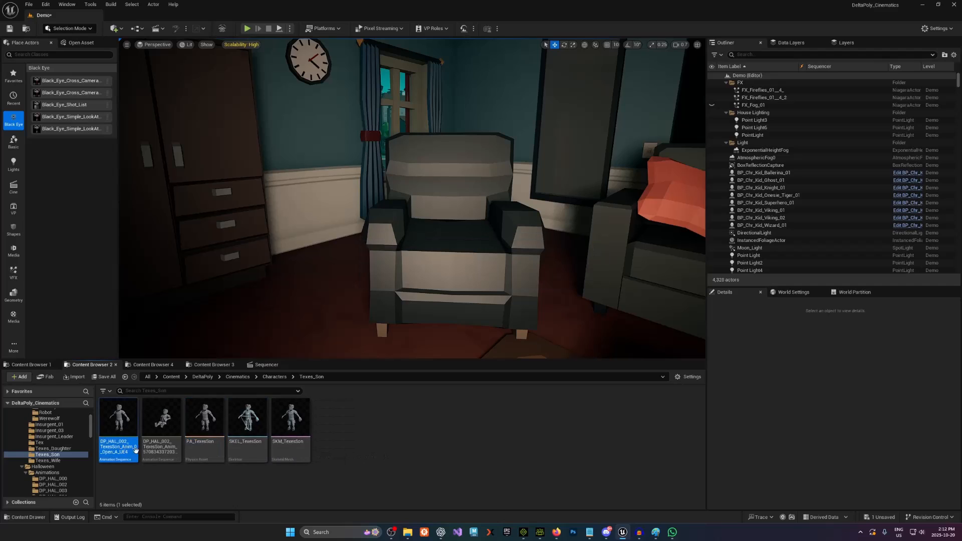
pyautogui.moveTo(118, 414)
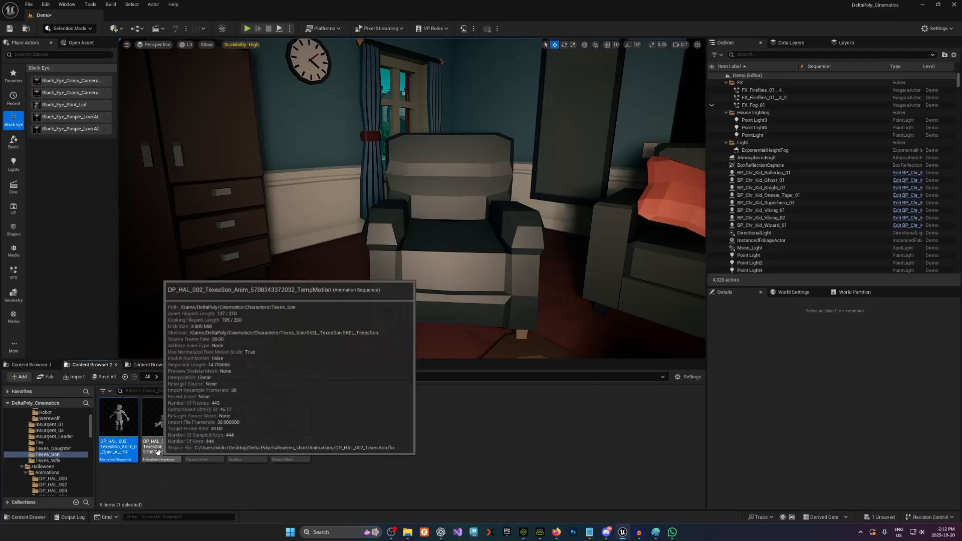
pyautogui.press('Delete')
pyautogui.click(424, 388)
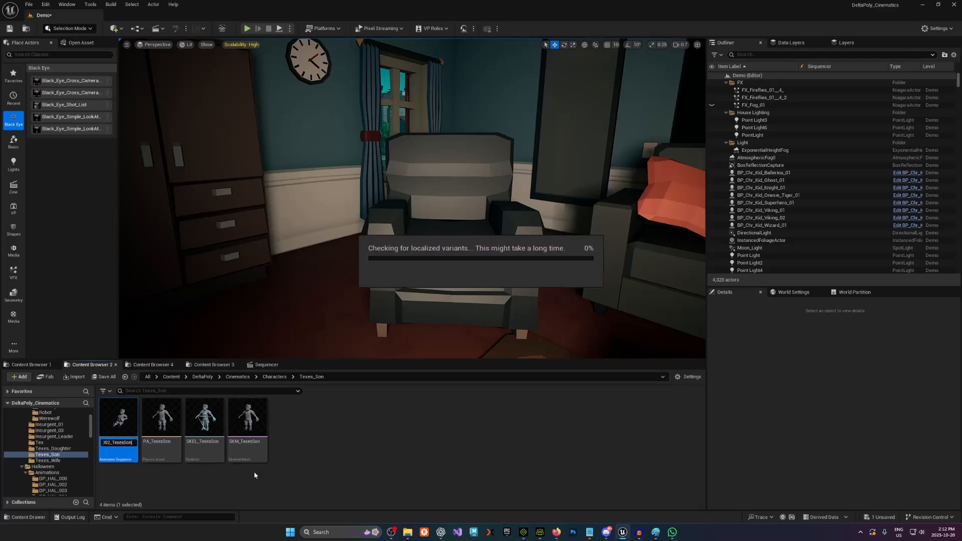
# Rename the TempMotion animation sequence as A_DP_HAL_002_TexesSon and save all assets
pyautogui.click(254, 475)
pyautogui.click(104, 376)
pyautogui.click(541, 351)
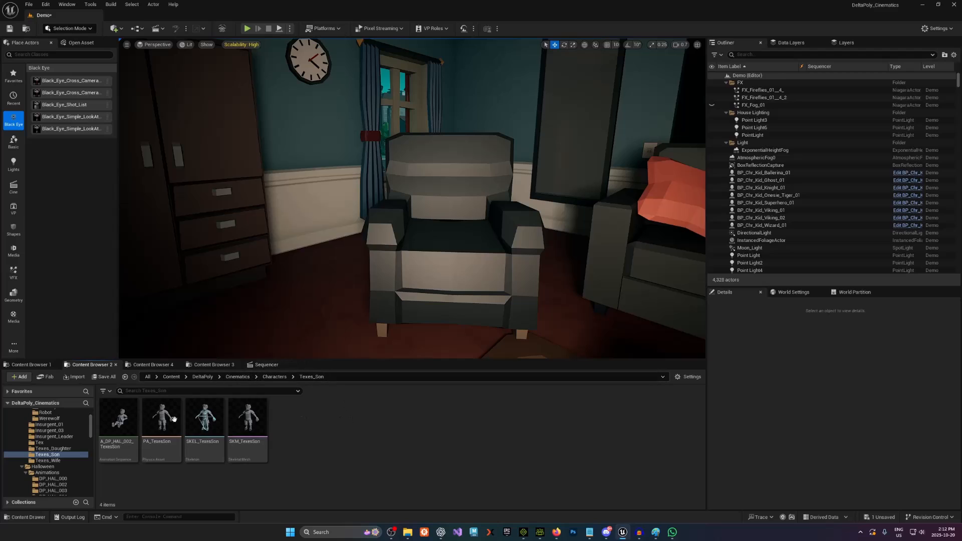
# Move A_DP_HAL_002_TexesSon into the Halloween/Animations/DP_HAL_002 folder and save all assets
pyautogui.click(118, 420)
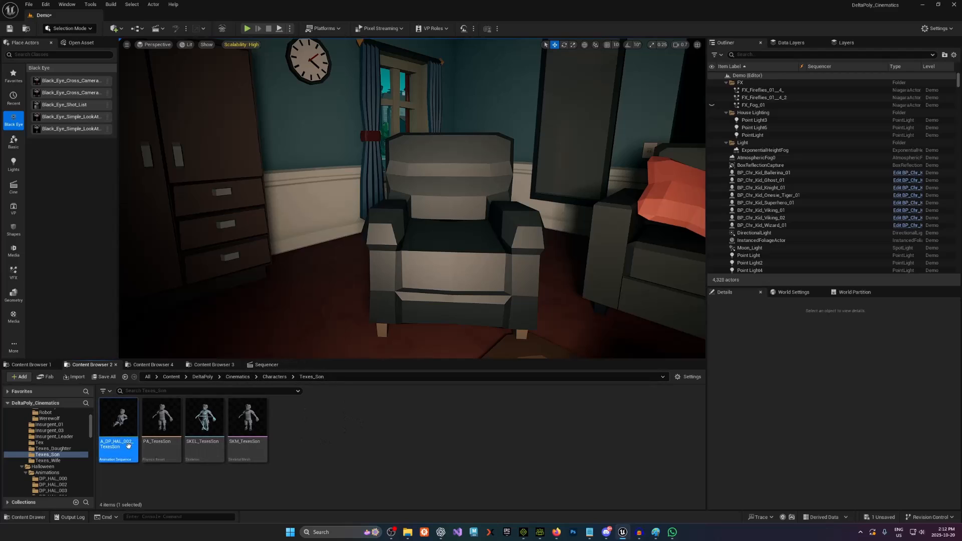
pyautogui.scroll(-1, 60, 449)
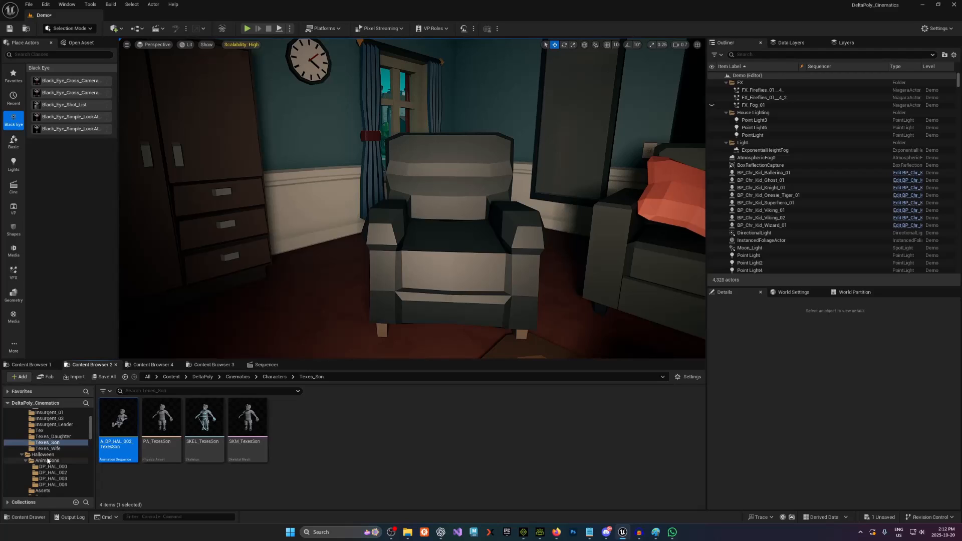
pyautogui.moveTo(125, 431); pyautogui.dragTo(74, 475)
pyautogui.click(98, 489)
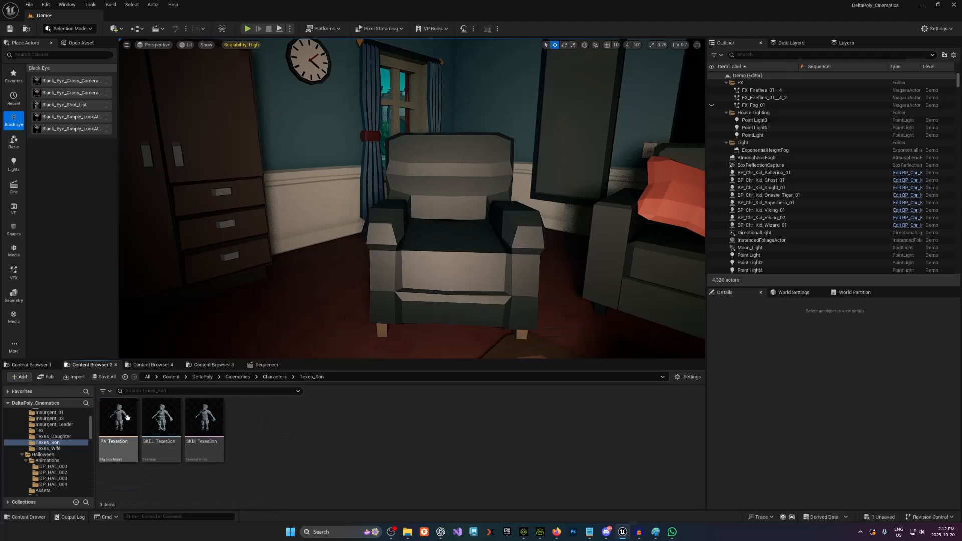
pyautogui.click(104, 377)
pyautogui.click(535, 347)
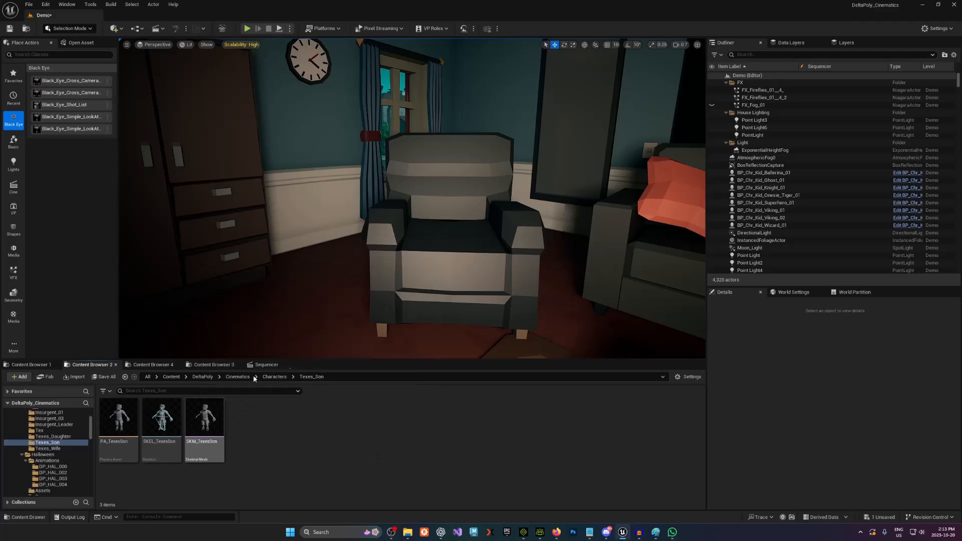
# Place the SKM_TexesSon skeletal mesh in the level in front of the armchair
pyautogui.moveTo(196, 443); pyautogui.dragTo(397, 344)
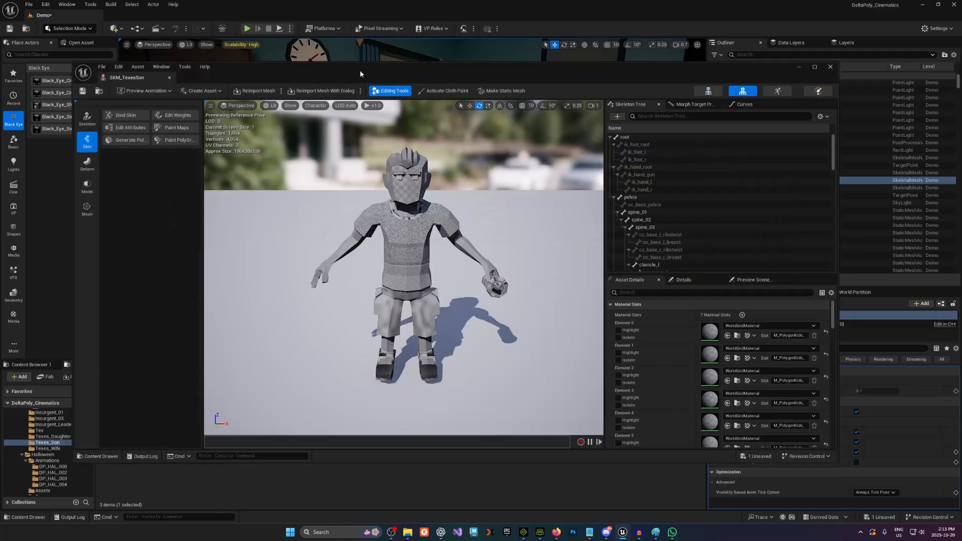
# Locate the M_PolygonKids_01_A material assigned to SKM_TexesDaughter in the project's content
pyautogui.moveTo(359, 74); pyautogui.dragTo(0, 65)
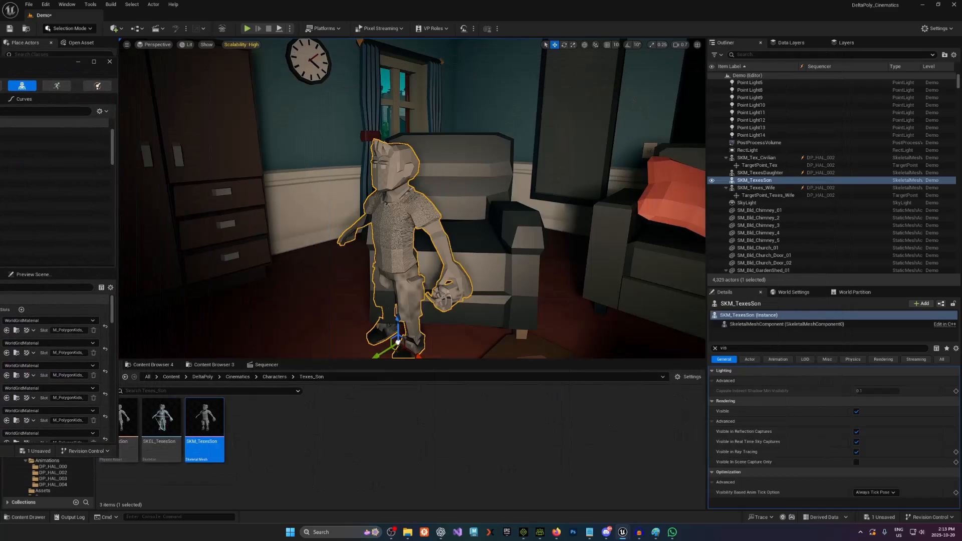
pyautogui.moveTo(331, 184); pyautogui.dragTo(426, 186, button='right')
pyautogui.click(384, 181)
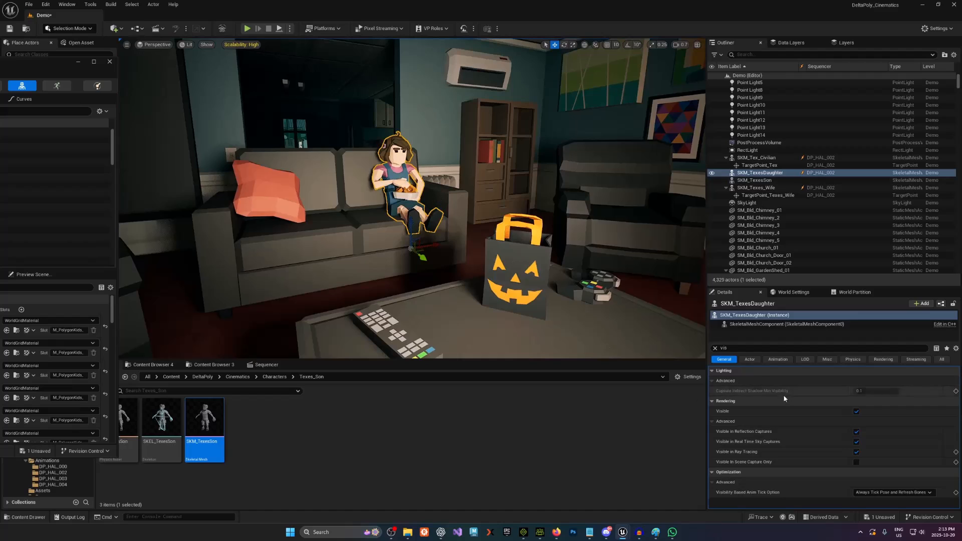
pyautogui.click(715, 348)
pyautogui.scroll(-2, 819, 443)
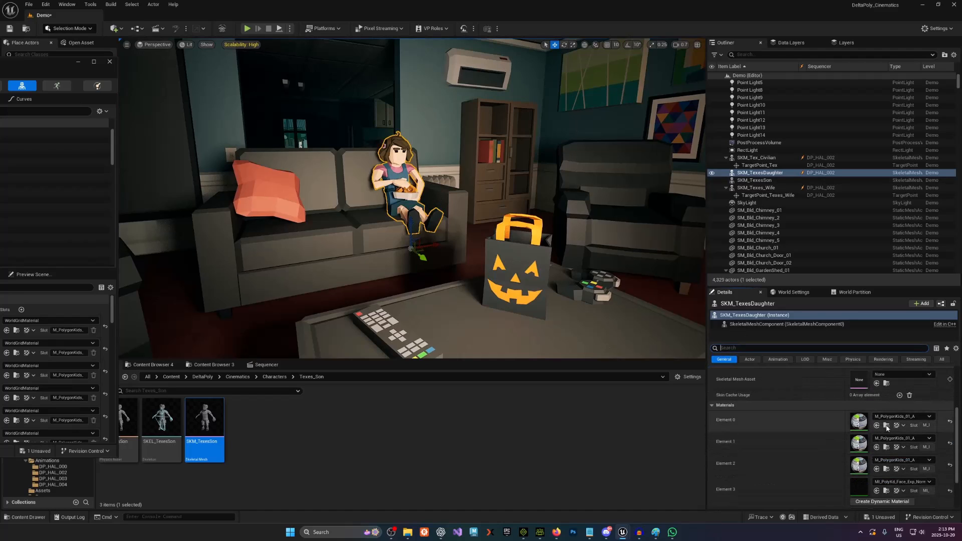
pyautogui.click(886, 425)
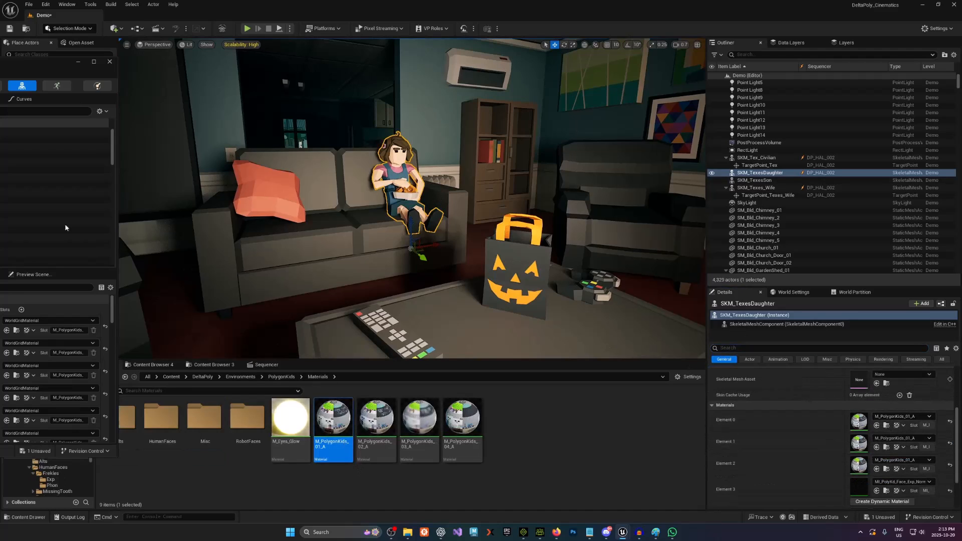
# Assign the M_PolygonKids_01_A material to Elements 0 through 6 of the SKM_TexesSon skeletal mesh
pyautogui.moveTo(0, 65); pyautogui.dragTo(617, 13)
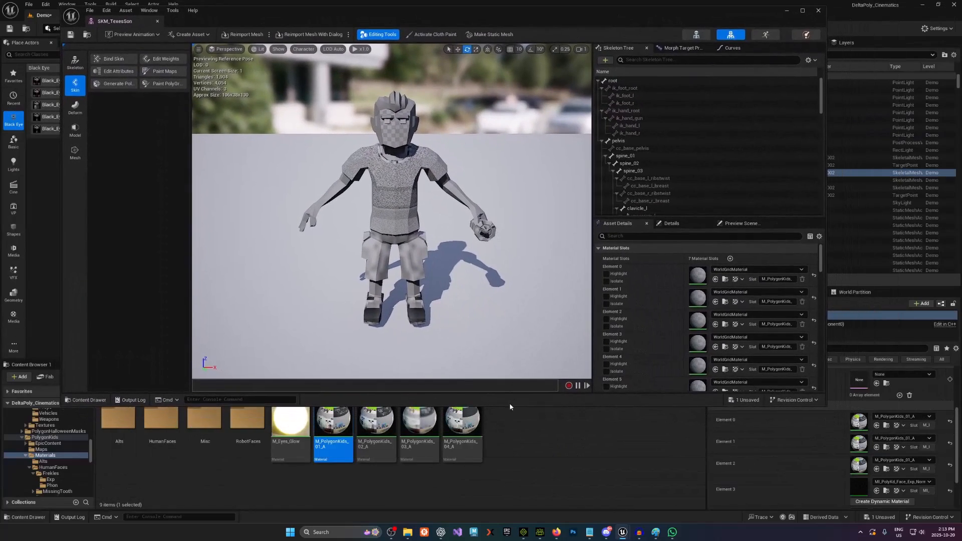
pyautogui.moveTo(509, 399); pyautogui.dragTo(507, 350)
pyautogui.moveTo(333, 424); pyautogui.dragTo(746, 248)
pyautogui.moveTo(333, 421); pyautogui.dragTo(722, 312)
pyautogui.scroll(-3, 711, 300)
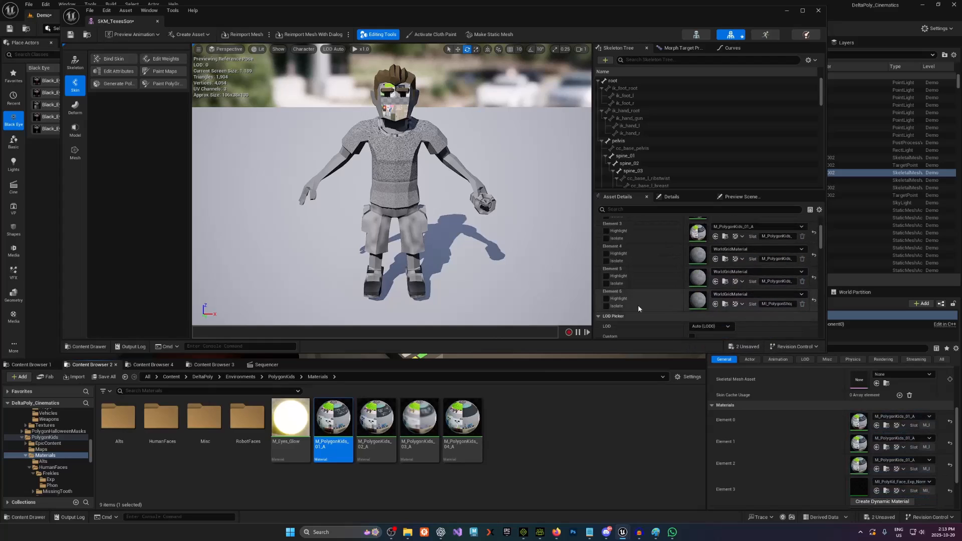
pyautogui.moveTo(497, 322); pyautogui.dragTo(699, 278)
pyautogui.moveTo(332, 426); pyautogui.dragTo(697, 299)
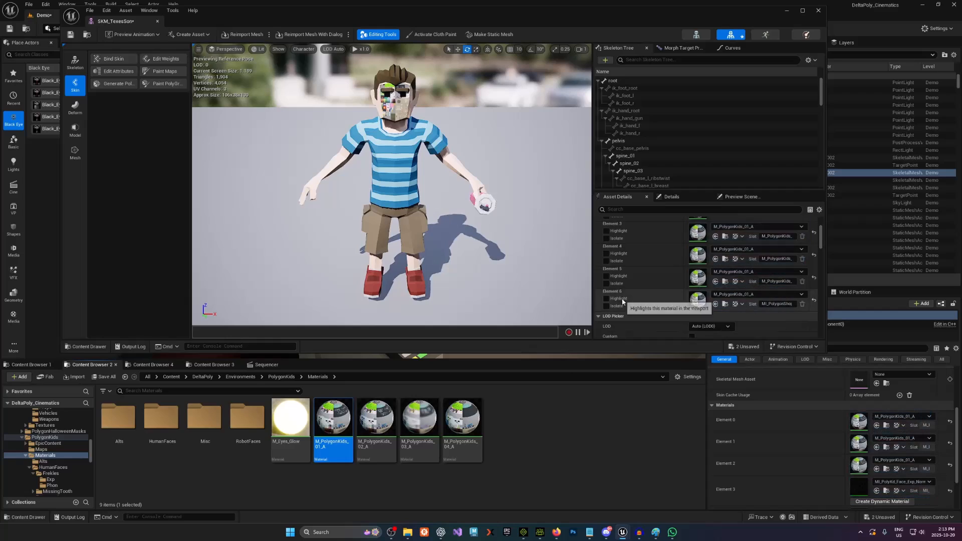
# Search the materials for "shops" and assign MI_PolygonShops_01_A to Element 6, the son's drink cup
pyautogui.click(741, 295)
pyautogui.write('sh')
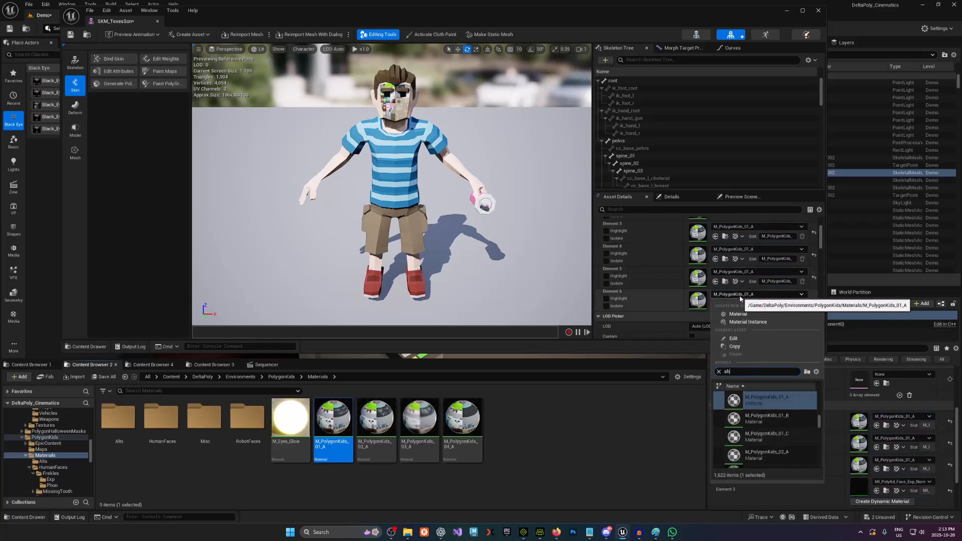
pyautogui.write('ops')
pyautogui.scroll(10, 800, 427)
pyautogui.scroll(5, 802, 430)
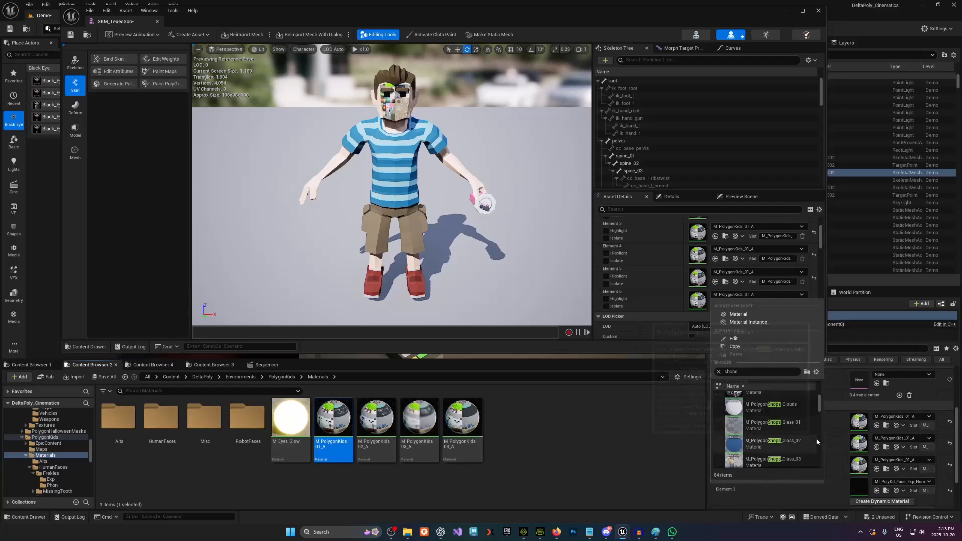
pyautogui.scroll(-1, 809, 431)
pyautogui.scroll(-2, 809, 430)
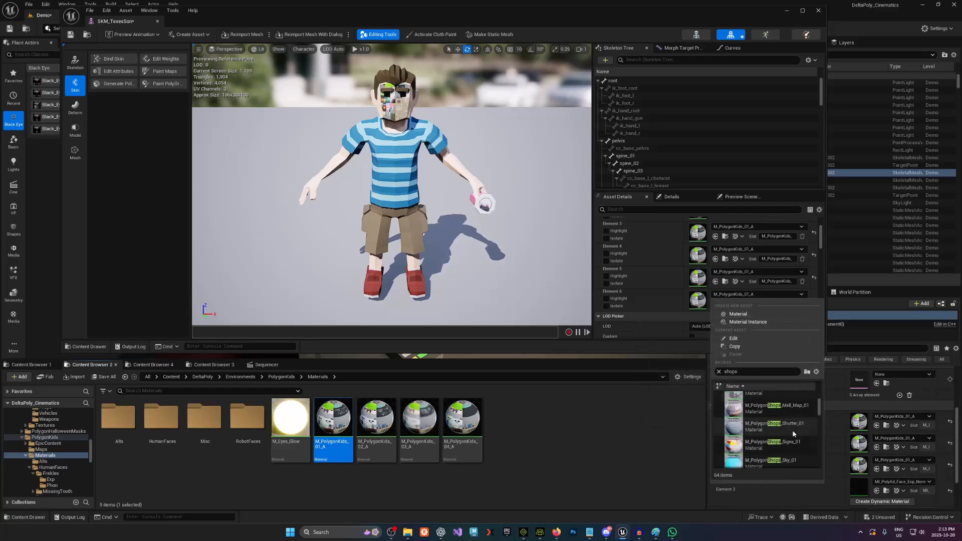
pyautogui.click(793, 434)
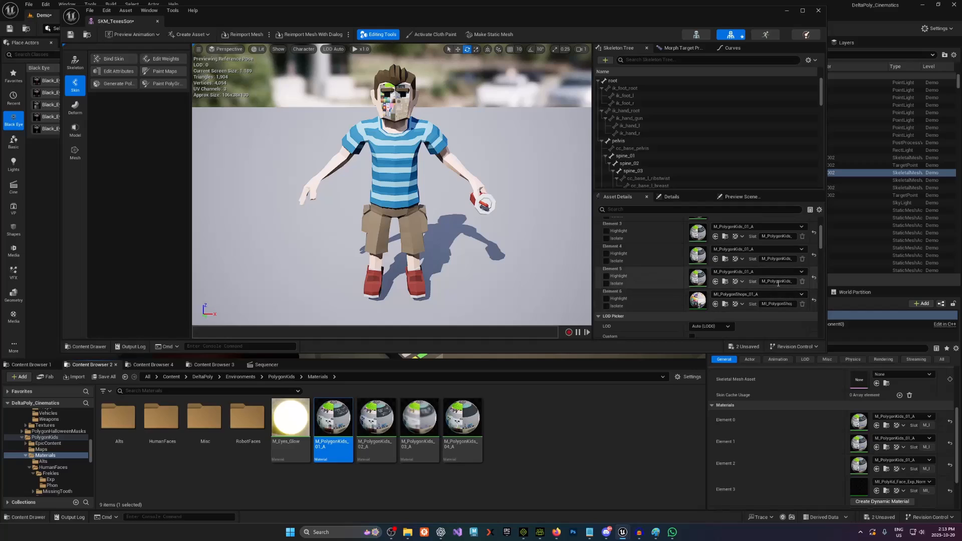
# Check the son's material slots and locate the face material used in Element 3 of SKM_TexesDaughter
pyautogui.scroll(3, 771, 259)
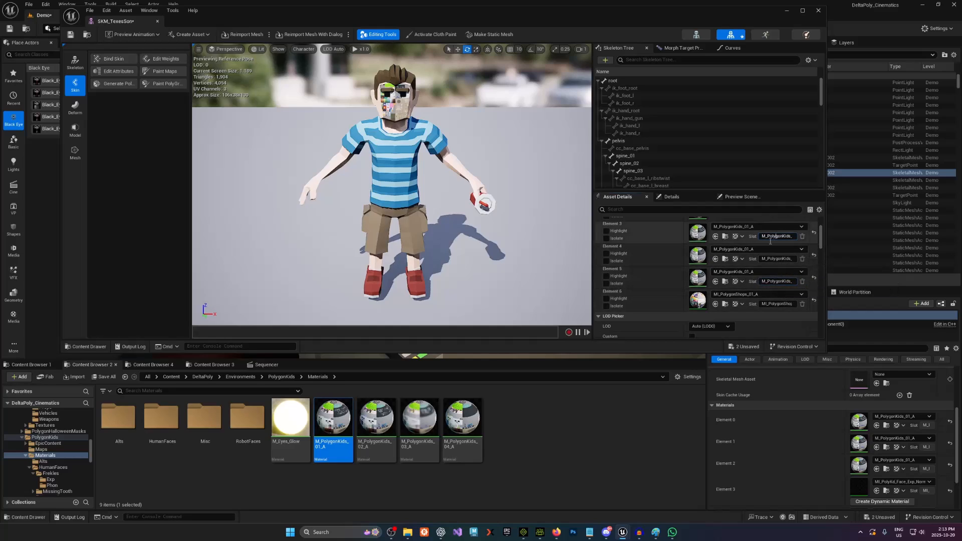
pyautogui.scroll(-2, 781, 280)
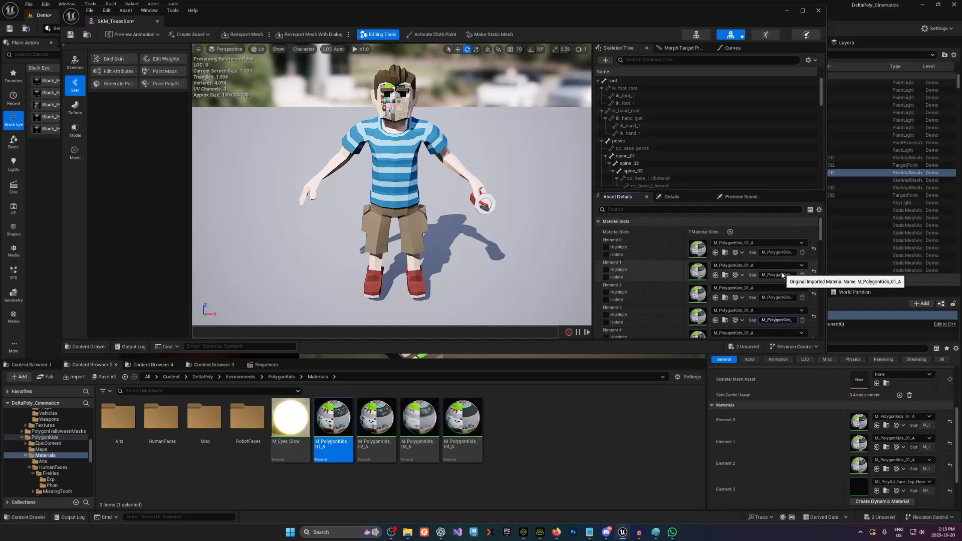
pyautogui.scroll(-1, 791, 314)
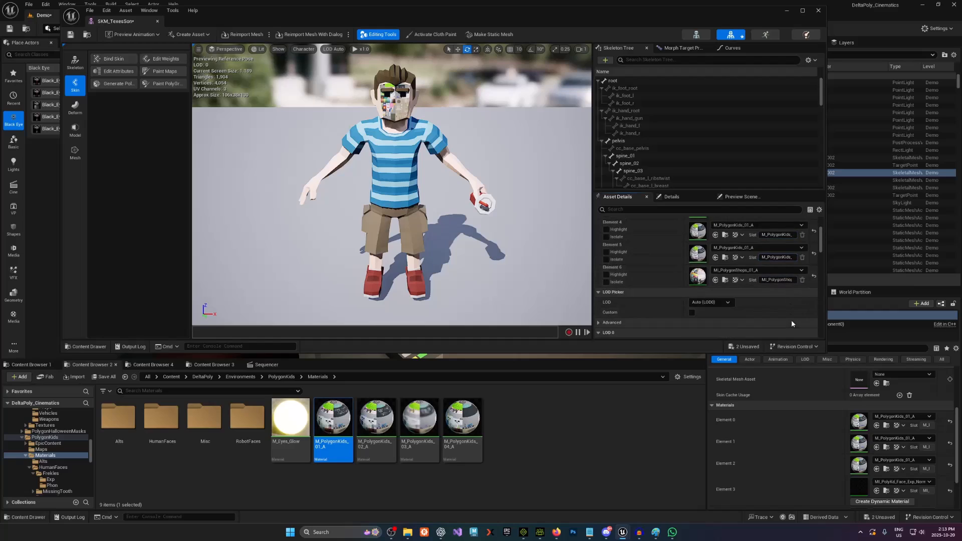
pyautogui.click(782, 260)
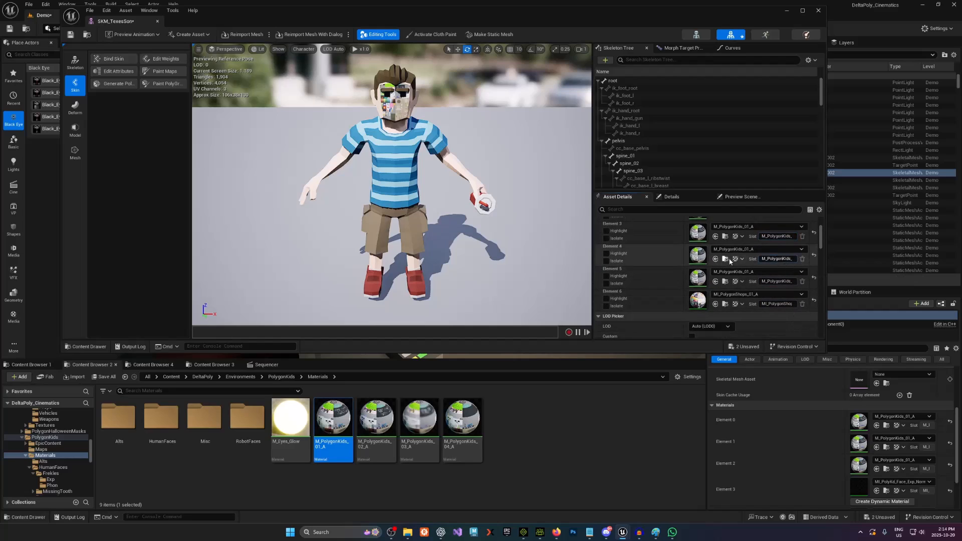
pyautogui.moveTo(587, 19); pyautogui.dragTo(0, 164)
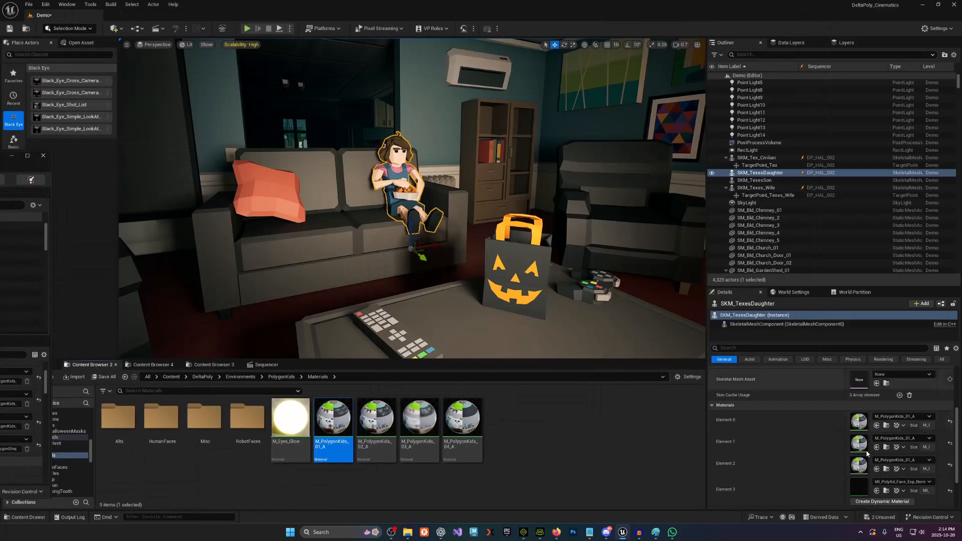
pyautogui.scroll(-1, 900, 489)
pyautogui.scroll(-3, 900, 485)
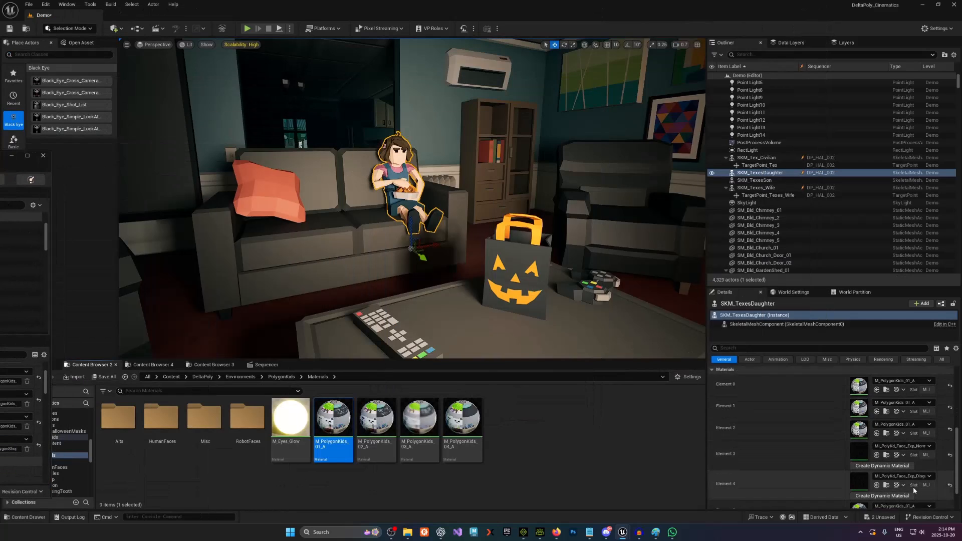
pyautogui.click(887, 443)
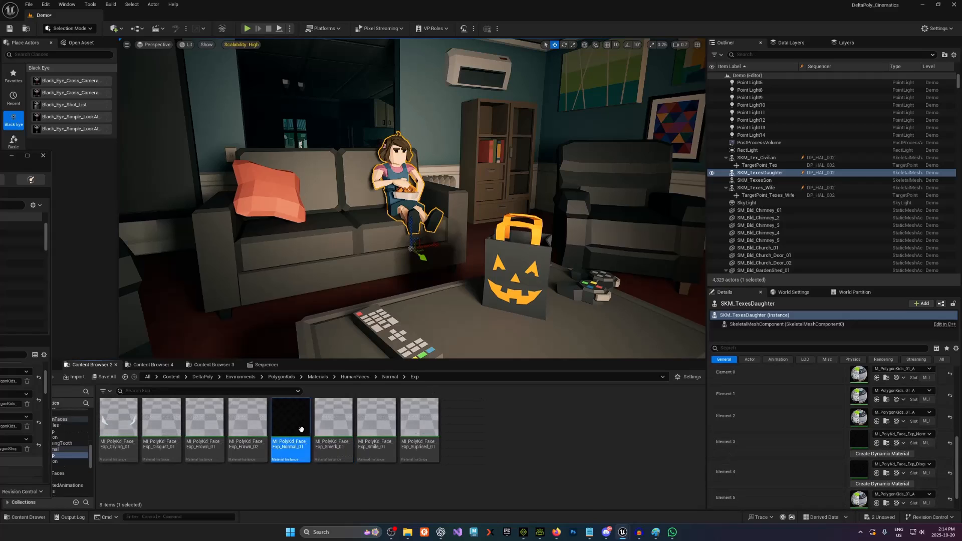
# Assign MI_PolyKd_Face_Exp_Normal_01 to Elements 4 and 3 of SKM_TexesSon and inspect his face in the preview
pyautogui.moveTo(292, 429)
pyautogui.mouseDown()
pyautogui.moveTo(40, 405)
pyautogui.moveTo(7, 432)
pyautogui.moveTo(294, 419)
pyautogui.mouseUp()
pyautogui.moveTo(295, 132); pyautogui.dragTo(555, 34)
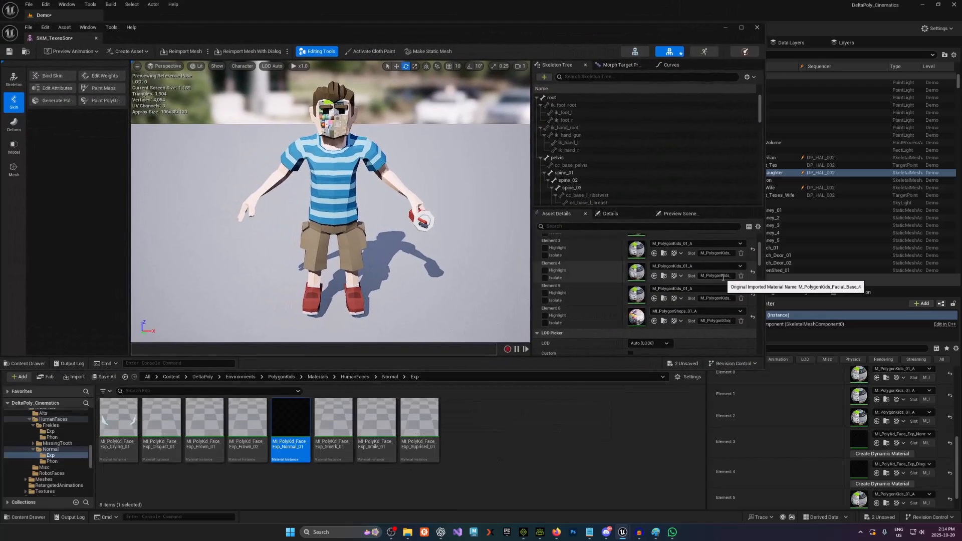
pyautogui.moveTo(290, 419); pyautogui.dragTo(639, 269)
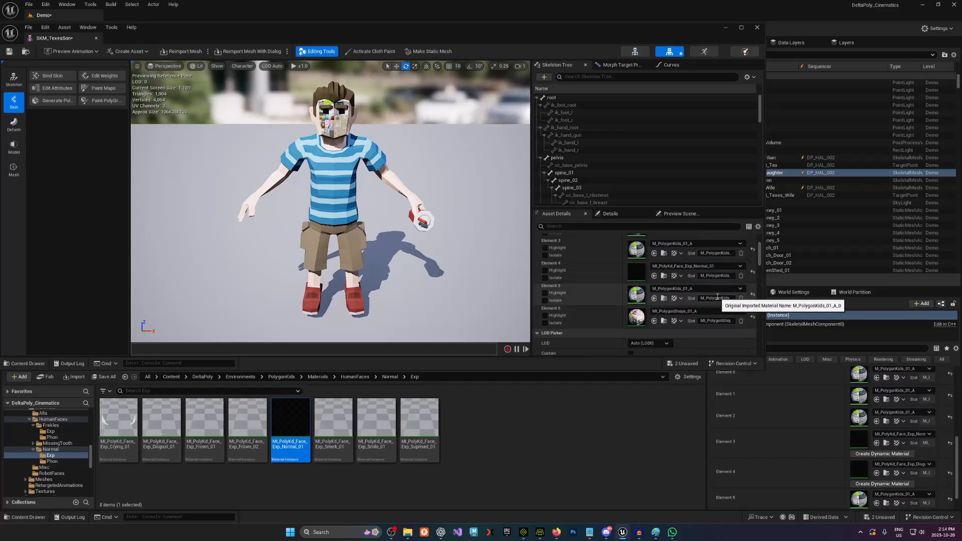
pyautogui.moveTo(290, 426); pyautogui.dragTo(636, 249)
pyautogui.scroll(5, 422, 175)
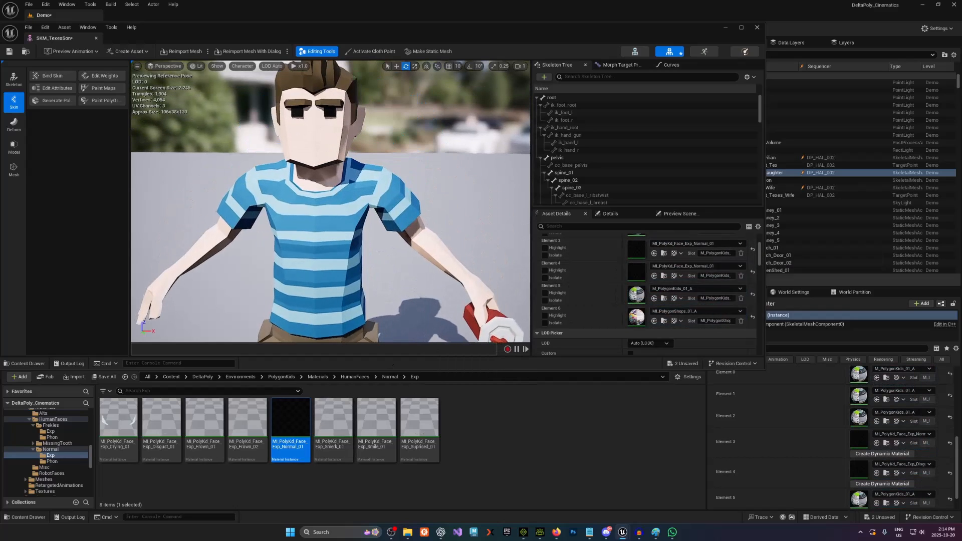
pyautogui.keyDown('alt'); pyautogui.moveTo(418, 156); pyautogui.dragTo(405, 203); pyautogui.keyUp('alt')
pyautogui.keyDown('alt'); pyautogui.moveTo(314, 149); pyautogui.dragTo(353, 175, button='right'); pyautogui.keyUp('alt')
pyautogui.keyDown('alt'); pyautogui.moveTo(353, 175); pyautogui.dragTo(366, 142); pyautogui.keyUp('alt')
pyautogui.keyDown('alt'); pyautogui.moveTo(353, 172); pyautogui.dragTo(323, 158, button='right'); pyautogui.keyUp('alt')
pyautogui.keyDown('alt'); pyautogui.moveTo(340, 172); pyautogui.dragTo(290, 176); pyautogui.keyUp('alt')
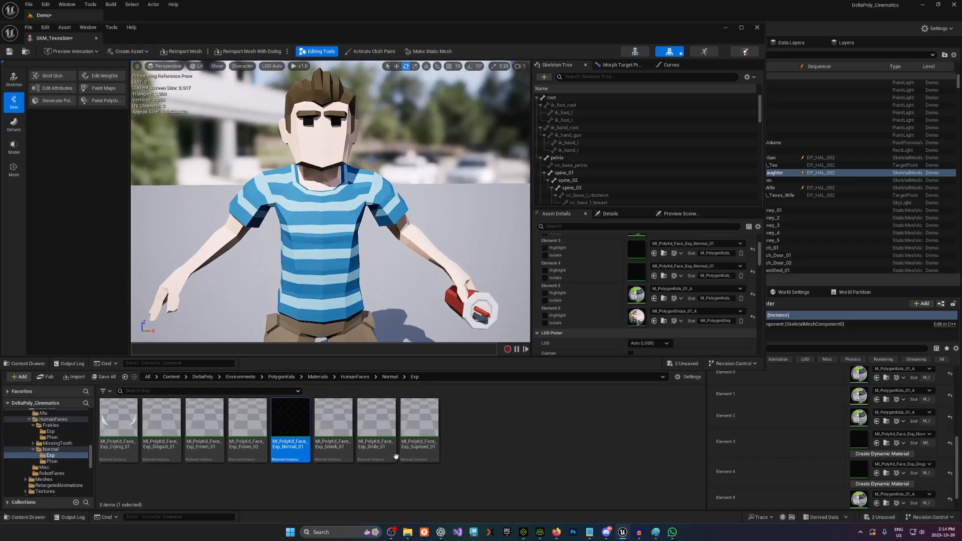
# Try the smirk face material on Element 3 of SKM_TexesSon and put the Normal_01 face material back
pyautogui.click(333, 418)
pyautogui.moveTo(333, 418); pyautogui.dragTo(635, 253)
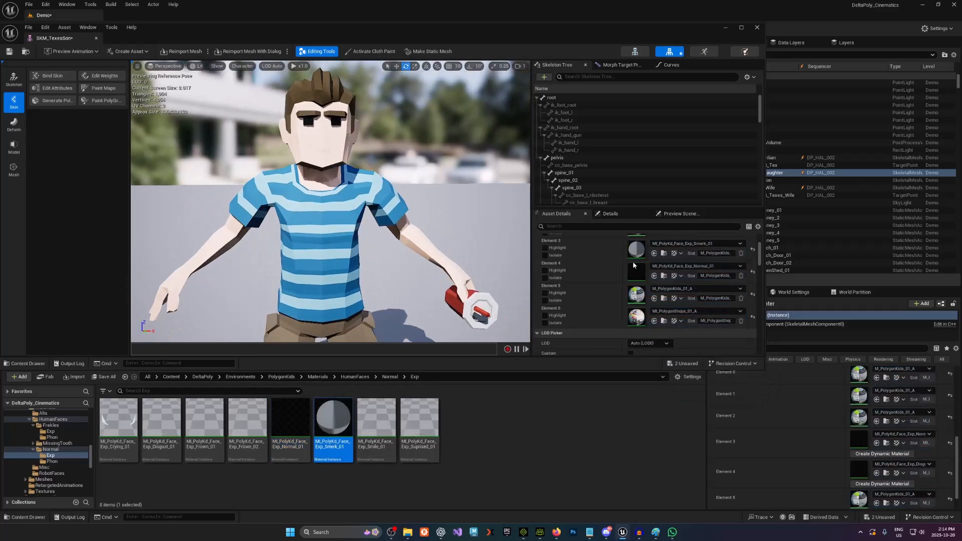
pyautogui.moveTo(449, 248)
pyautogui.keyDown('alt'); pyautogui.mouseDown()
pyautogui.moveTo(390, 258)
pyautogui.moveTo(441, 260)
pyautogui.mouseUp(); pyautogui.keyUp('alt')
pyautogui.moveTo(449, 248)
pyautogui.keyDown('alt'); pyautogui.mouseDown(button='right')
pyautogui.moveTo(496, 261)
pyautogui.moveTo(466, 255)
pyautogui.mouseUp(button='right'); pyautogui.keyUp('alt')
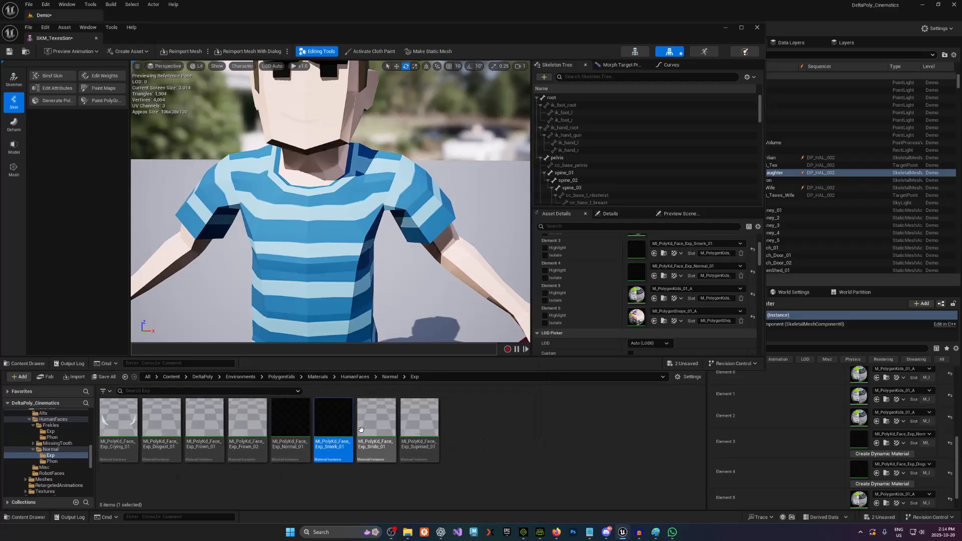
pyautogui.moveTo(290, 423); pyautogui.dragTo(639, 256)
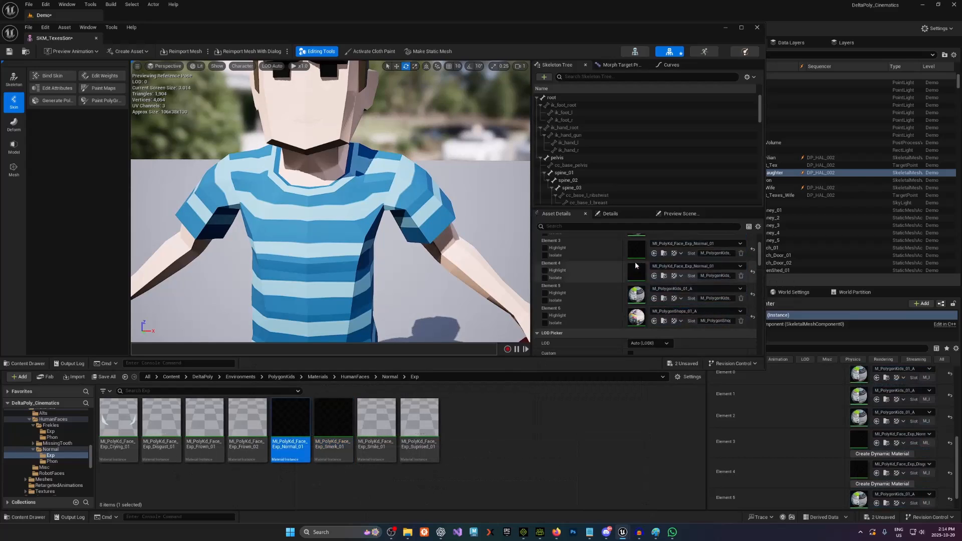
pyautogui.keyDown('alt'); pyautogui.moveTo(458, 245); pyautogui.dragTo(436, 246); pyautogui.keyUp('alt')
pyautogui.keyDown('alt'); pyautogui.moveTo(436, 246); pyautogui.dragTo(418, 246, button='right'); pyautogui.keyUp('alt')
pyautogui.scroll(-8, 419, 245)
pyautogui.moveTo(419, 246)
pyautogui.keyDown('alt'); pyautogui.mouseDown()
pyautogui.moveTo(371, 240)
pyautogui.moveTo(416, 248)
pyautogui.mouseUp(); pyautogui.keyUp('alt')
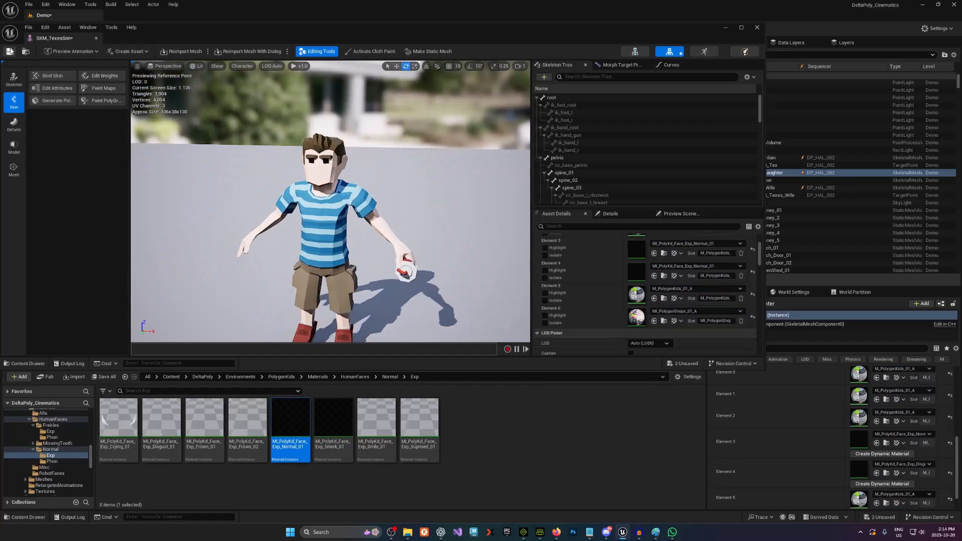
# Save the SKM_TexesSon mesh and select the son standing by the armchair in the level
pyautogui.hotkey('ctrl', 's')
pyautogui.moveTo(310, 35); pyautogui.dragTo(0, 46)
pyautogui.moveTo(225, 178); pyautogui.dragTo(283, 181, button='right')
pyautogui.press('s')
pyautogui.press('w')
pyautogui.press('w')
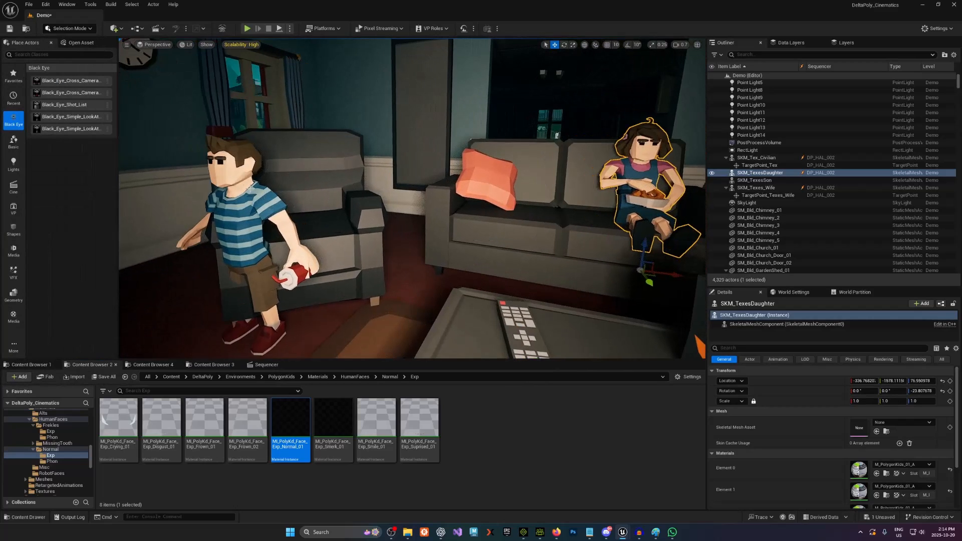
pyautogui.click(237, 178)
pyautogui.press('f')
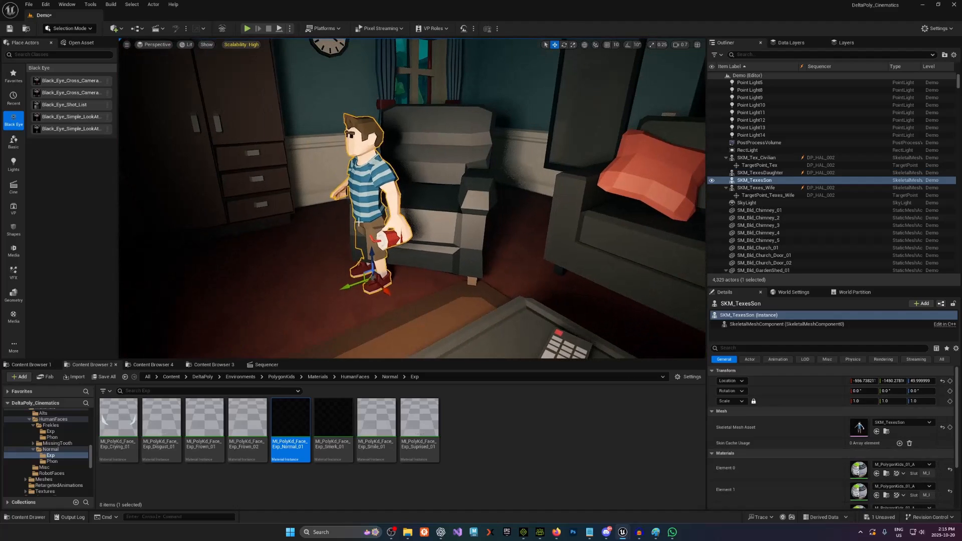
# Open the DP_HAL_002 sequence and collapse the daughter, Tex and wife tracks in its Characters folder
pyautogui.click(261, 365)
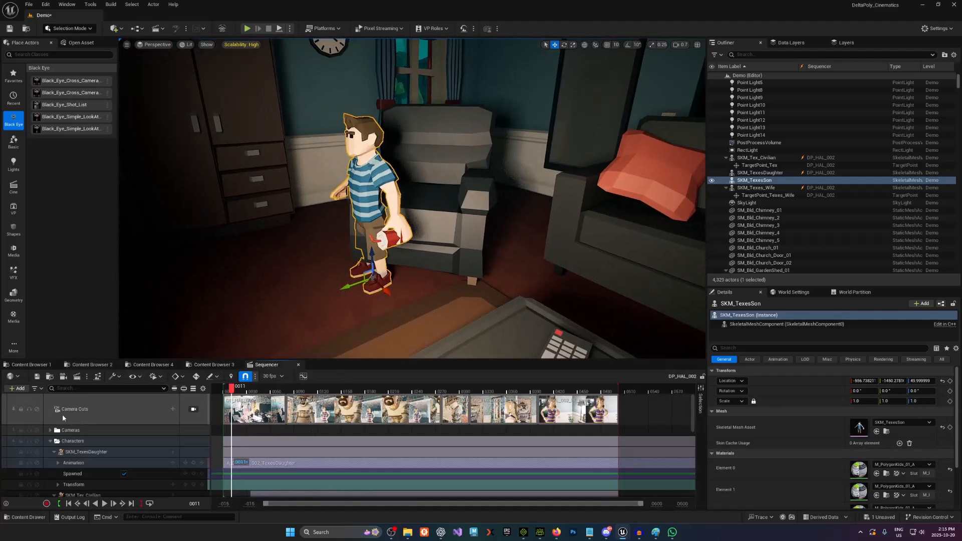
pyautogui.click(54, 452)
pyautogui.scroll(-1, 124, 451)
pyautogui.click(54, 438)
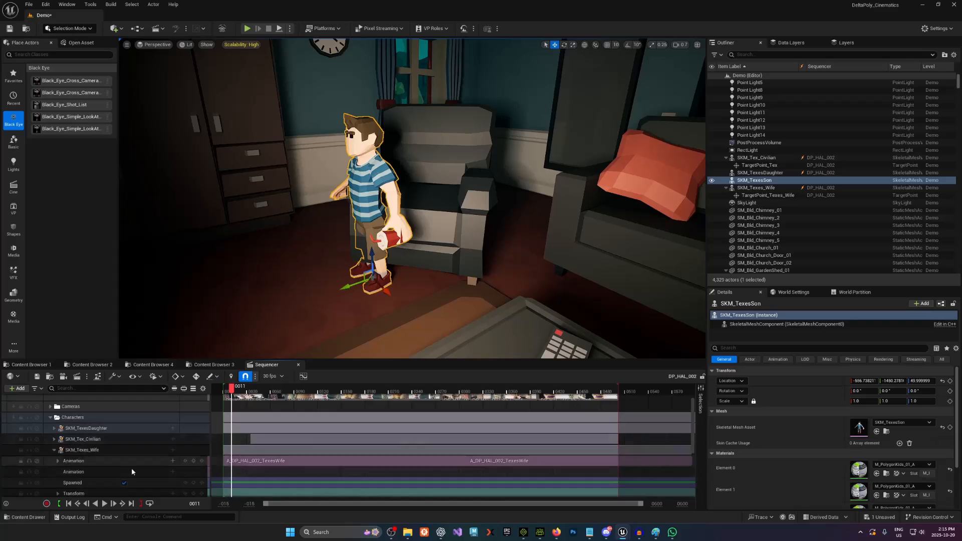
pyautogui.scroll(-1, 56, 444)
pyautogui.click(54, 438)
pyautogui.scroll(2, 56, 441)
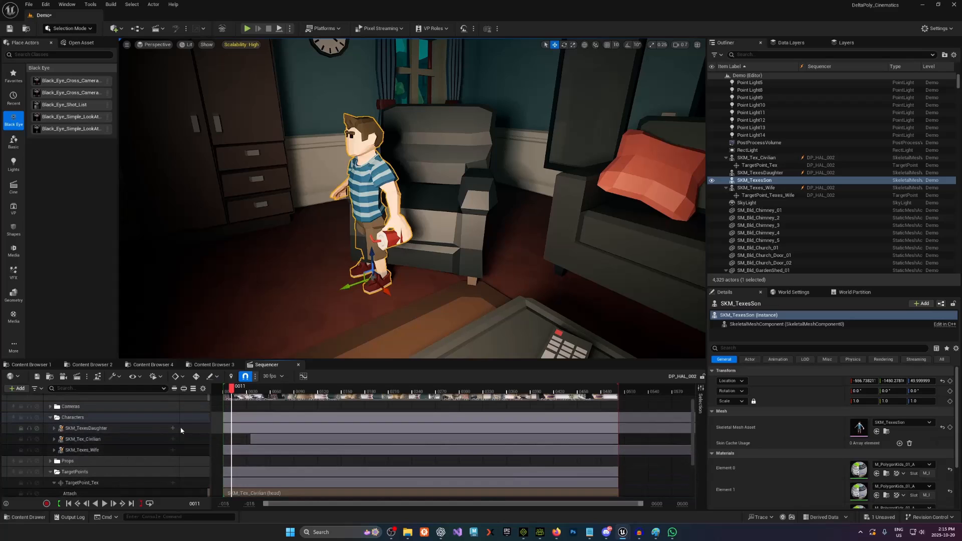
pyautogui.scroll(1, 115, 429)
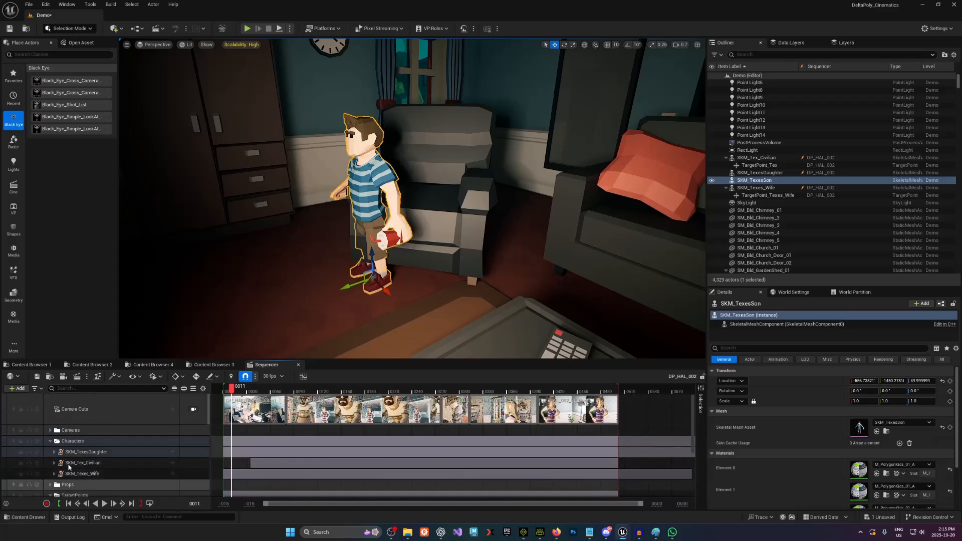
# Add SKM_TexesSon to the sequence's Characters folder and convert it to a spawnable
pyautogui.click(78, 442)
pyautogui.moveTo(752, 183); pyautogui.dragTo(760, 240)
pyautogui.moveTo(122, 444); pyautogui.dragTo(118, 447)
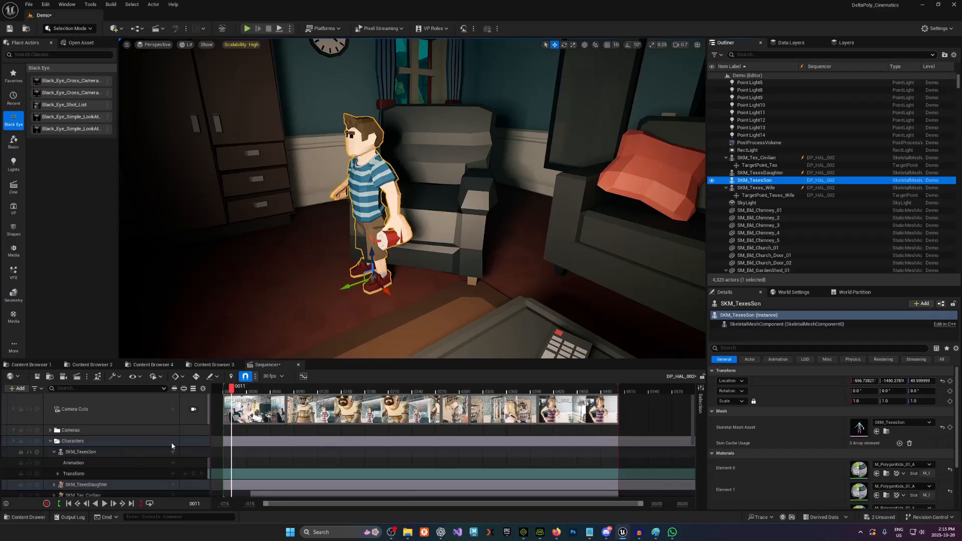
pyautogui.click(80, 451)
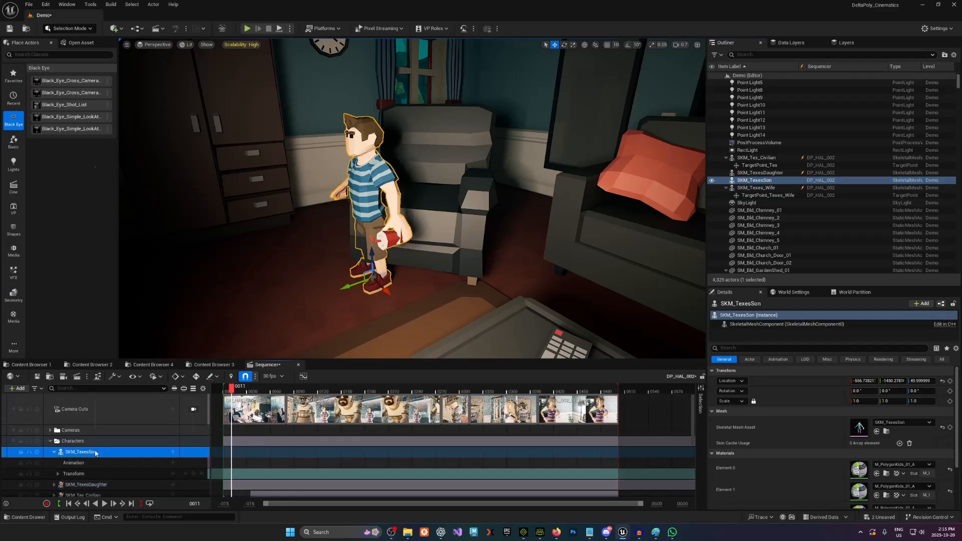
pyautogui.rightClick(95, 451)
pyautogui.moveTo(141, 203)
pyautogui.click(263, 204)
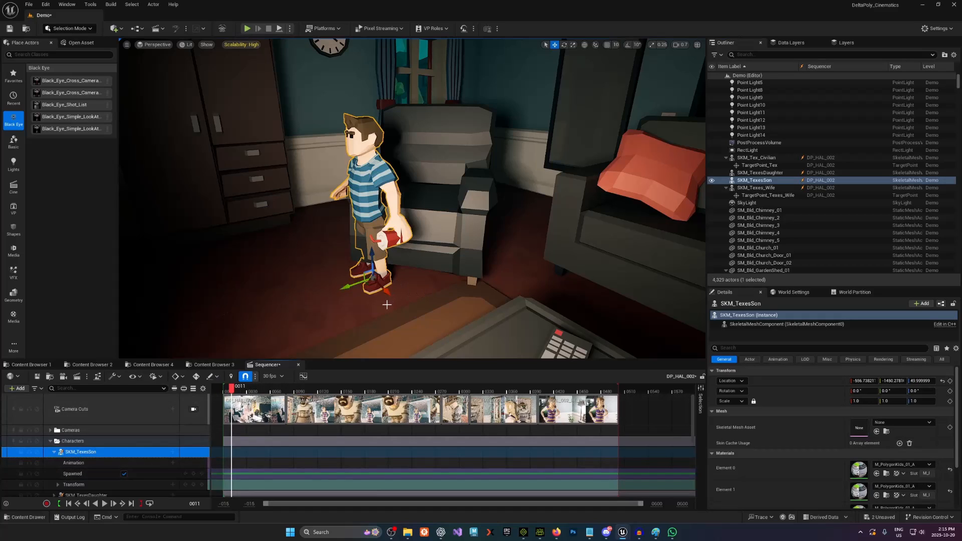
# Rotate the son to about -40.7° around Z and shift him slightly in front of the armchair
pyautogui.press('e')
pyautogui.moveTo(358, 307); pyautogui.dragTo(395, 298)
pyautogui.press('w')
pyautogui.press('f')
pyautogui.moveTo(465, 264); pyautogui.dragTo(473, 272)
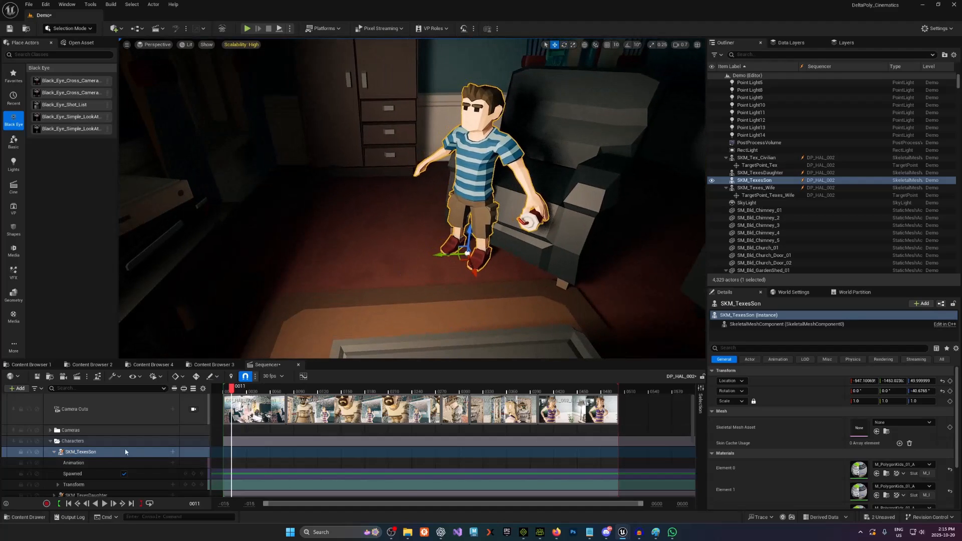
# Add the A_DP_HAL_002_TexesSon animation to the son's track and move him up and back onto the armchair seat
pyautogui.click(173, 462)
pyautogui.click(226, 380)
pyautogui.click(496, 189)
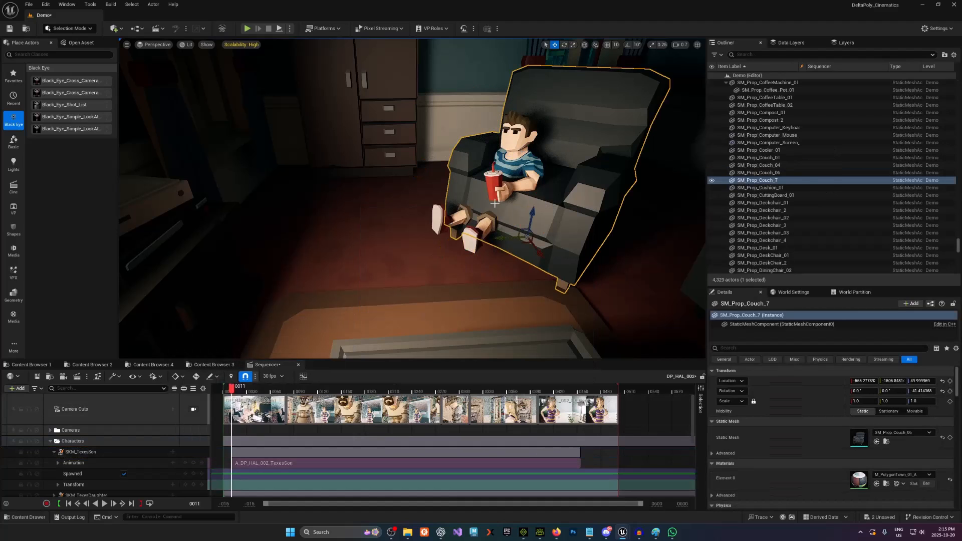
pyautogui.moveTo(470, 232)
pyautogui.mouseDown()
pyautogui.moveTo(463, 230)
pyautogui.moveTo(481, 220)
pyautogui.mouseUp()
pyautogui.moveTo(545, 199); pyautogui.dragTo(430, 241, button='right')
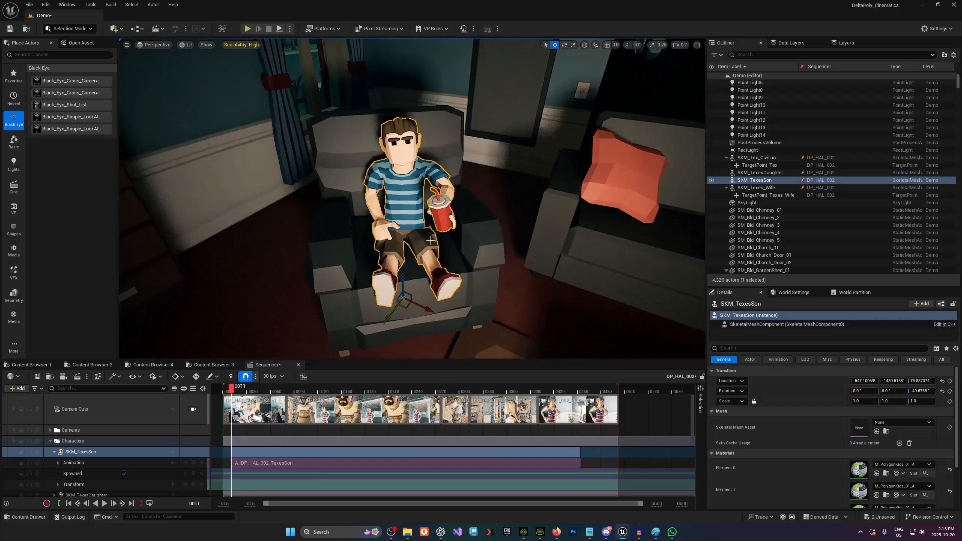
# Rotate the son to about -45.8° around Z and center him on the armchair seat
pyautogui.press('e')
pyautogui.moveTo(421, 329); pyautogui.dragTo(345, 305)
pyautogui.press('w')
pyautogui.keyDown('alt'); pyautogui.moveTo(422, 273); pyautogui.dragTo(440, 303); pyautogui.keyUp('alt')
pyautogui.keyDown('alt'); pyautogui.moveTo(508, 305); pyautogui.dragTo(500, 296); pyautogui.keyUp('alt')
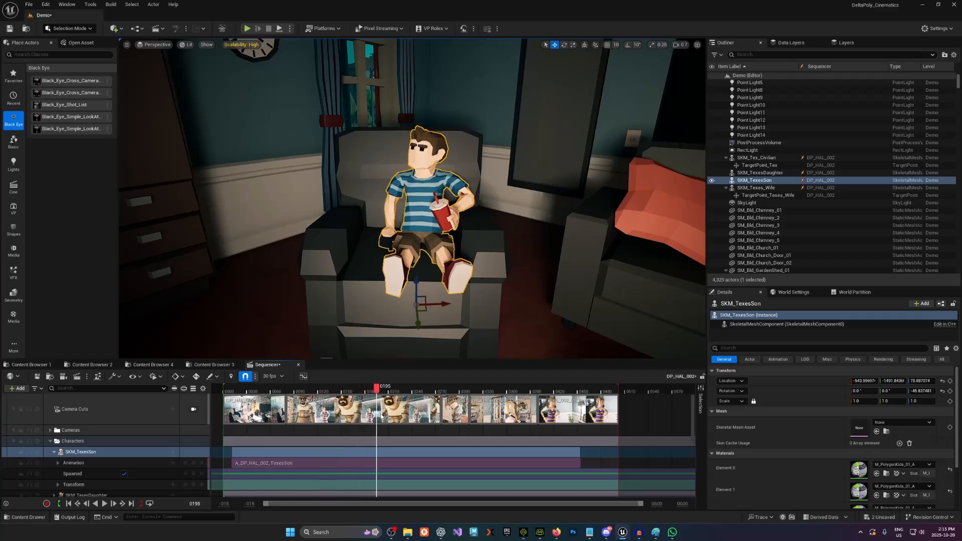
# Raise the seated son to a Z location of about 81.8
pyautogui.scroll(-4, 506, 306)
pyautogui.keyDown('alt'); pyautogui.moveTo(515, 306); pyautogui.dragTo(465, 305); pyautogui.keyUp('alt')
pyautogui.click(466, 303)
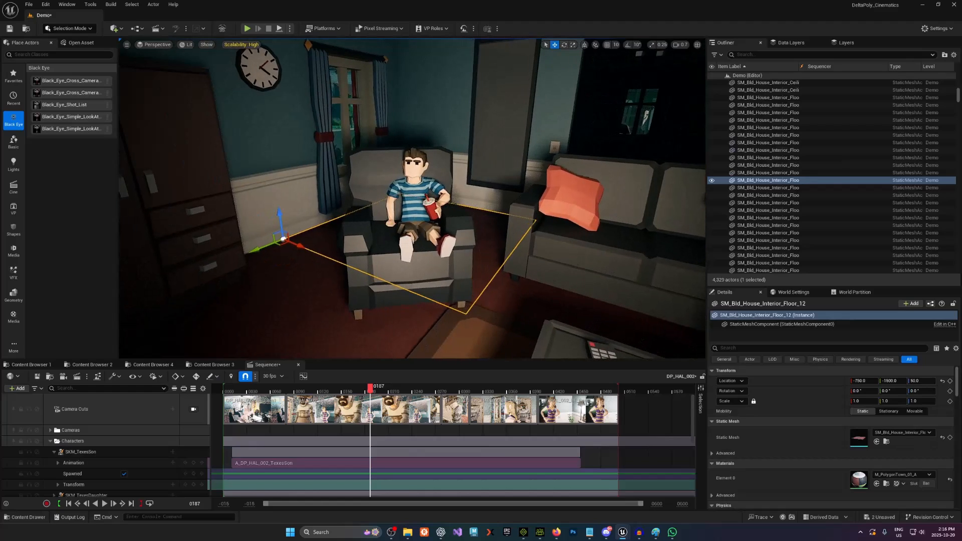
pyautogui.click(433, 231)
pyautogui.keyDown('alt'); pyautogui.moveTo(479, 257); pyautogui.dragTo(471, 190); pyautogui.keyUp('alt')
pyautogui.scroll(2, 421, 257)
pyautogui.moveTo(423, 309); pyautogui.dragTo(426, 306)
# Duplicate the orange sofa cushion and move the copy over to the son's armchair
pyautogui.keyDown('alt'); pyautogui.moveTo(504, 268); pyautogui.dragTo(474, 285); pyautogui.keyUp('alt')
pyautogui.click(513, 273)
pyautogui.keyDown('alt'); pyautogui.moveTo(533, 263); pyautogui.dragTo(524, 295); pyautogui.keyUp('alt')
pyautogui.scroll(-5, 534, 264)
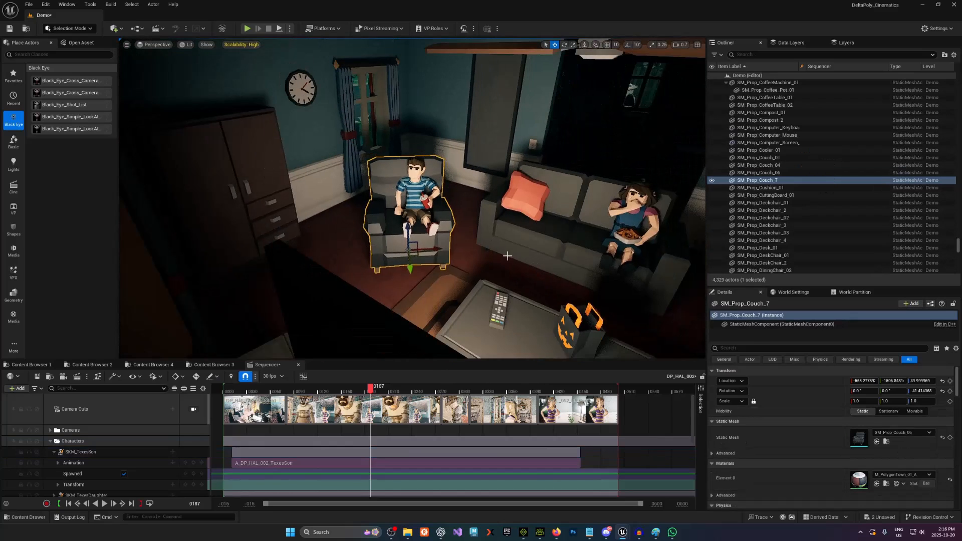
pyautogui.keyDown('alt'); pyautogui.moveTo(512, 256); pyautogui.dragTo(496, 258); pyautogui.keyUp('alt')
pyautogui.click(535, 217)
pyautogui.keyDown('alt'); pyautogui.moveTo(555, 216); pyautogui.dragTo(368, 223); pyautogui.keyUp('alt')
# Rotate the copied cushion and shift it to the armrest side of the chair beside the son
pyautogui.press('e')
pyautogui.press('w')
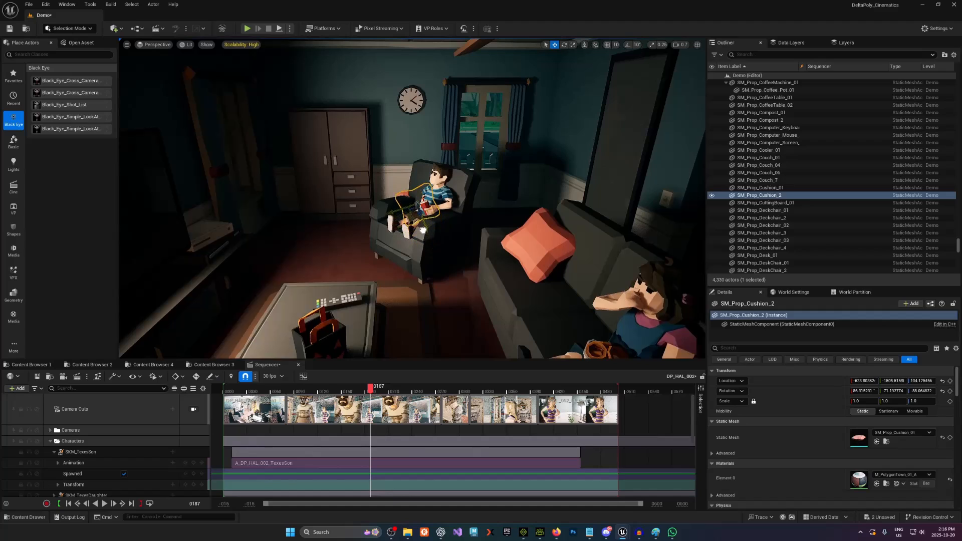
pyautogui.keyDown('alt'); pyautogui.moveTo(414, 245); pyautogui.dragTo(409, 221); pyautogui.keyUp('alt')
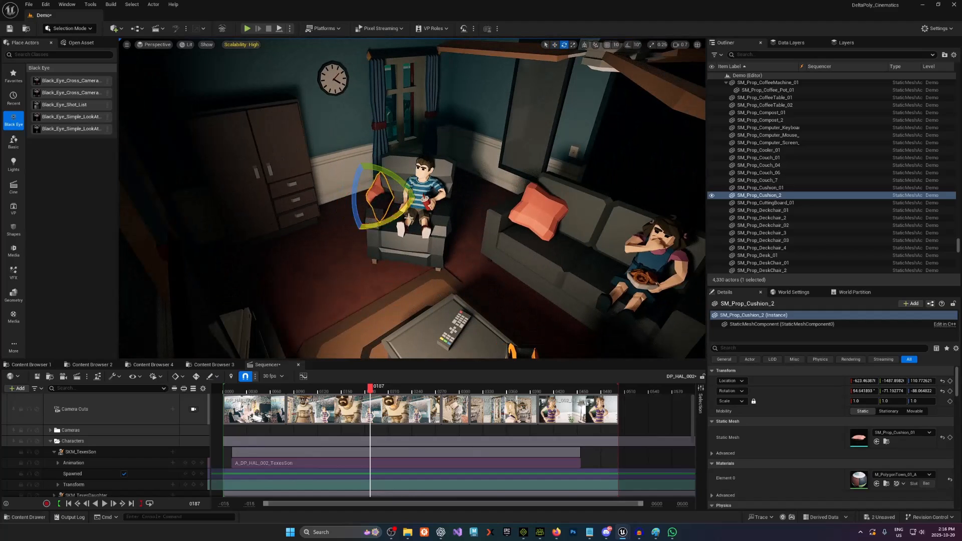
pyautogui.press('w')
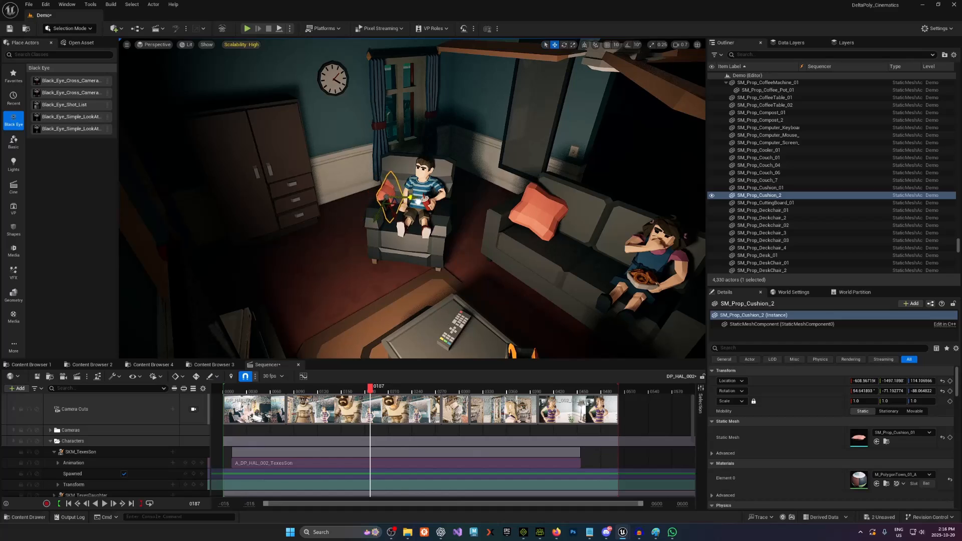
pyautogui.scroll(10, 417, 235)
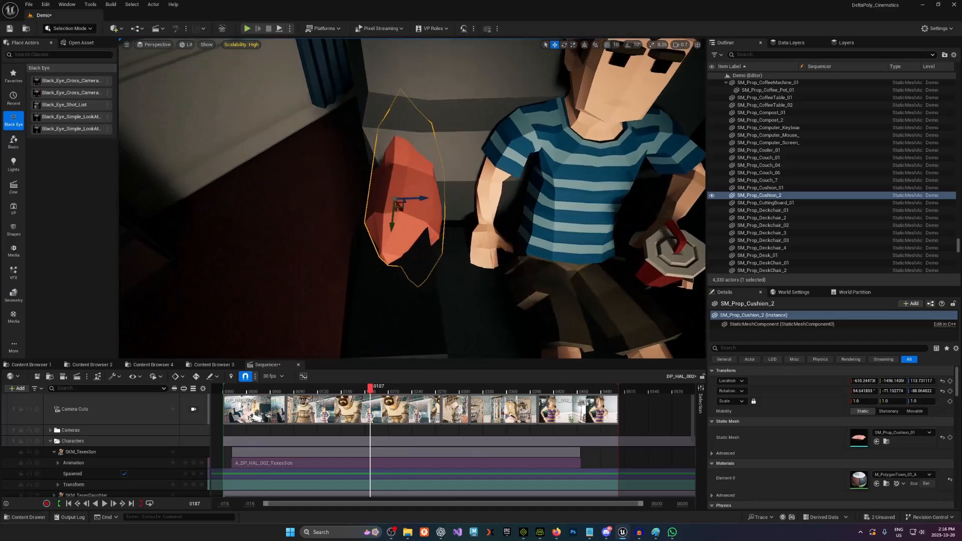
# Fine-tune the cushion's rotation and position so it leans between the armrest and the seated son
pyautogui.moveTo(394, 222); pyautogui.dragTo(397, 258)
pyautogui.moveTo(423, 229); pyautogui.dragTo(406, 241)
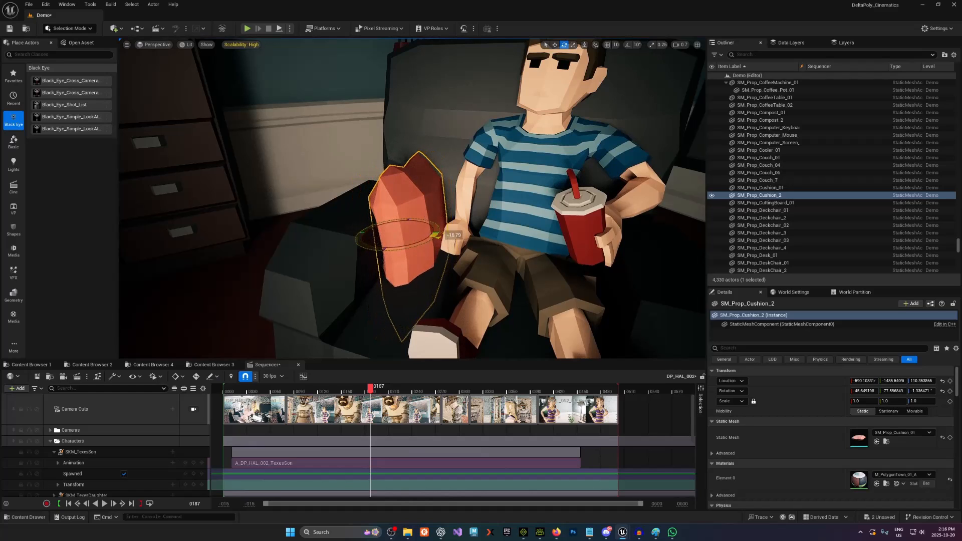
pyautogui.moveTo(432, 212)
pyautogui.mouseDown(button='right')
pyautogui.moveTo(430, 200)
pyautogui.moveTo(431, 211)
pyautogui.mouseUp(button='right')
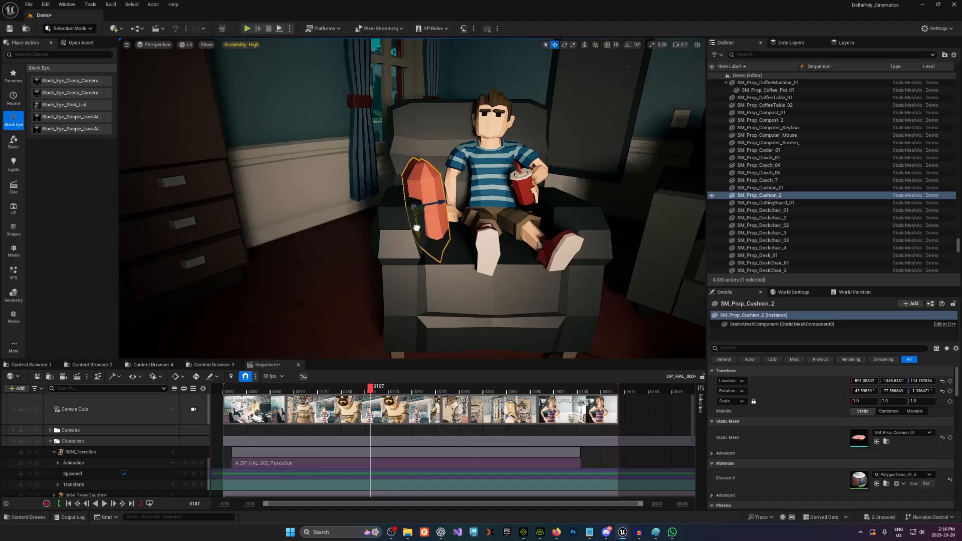
pyautogui.keyDown('alt'); pyautogui.moveTo(528, 216); pyautogui.dragTo(451, 270); pyautogui.keyUp('alt')
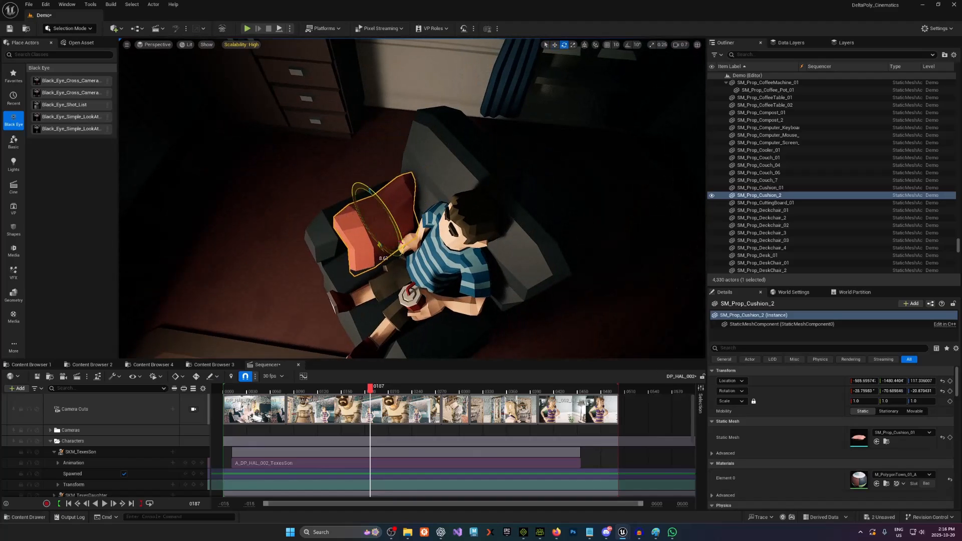
pyautogui.keyDown('alt'); pyautogui.moveTo(475, 235); pyautogui.dragTo(494, 165); pyautogui.keyUp('alt')
# Select the son and play the sequence from near its start to check his drinking animation in the armchair
pyautogui.click(483, 193)
pyautogui.scroll(-6, 483, 193)
pyautogui.moveTo(447, 260); pyautogui.dragTo(472, 258, button='right')
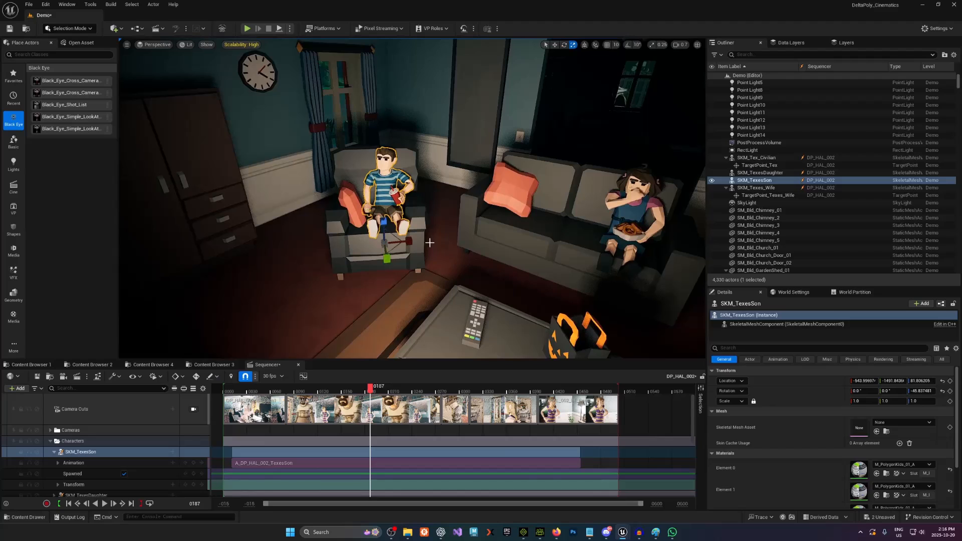
pyautogui.click(262, 390)
pyautogui.press('space')
pyautogui.scroll(3, 431, 275)
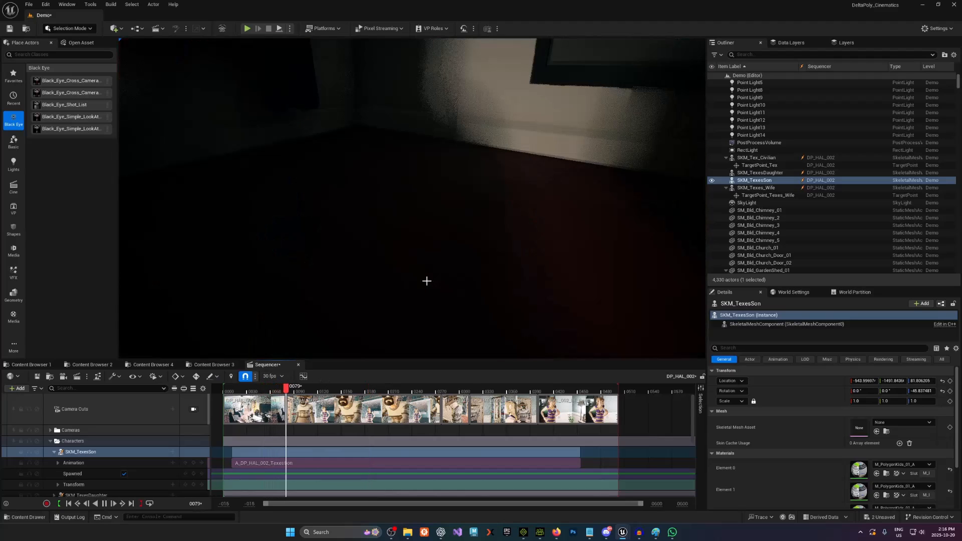
pyautogui.scroll(-2, 420, 280)
pyautogui.scroll(2, 416, 280)
pyautogui.rightClick(426, 283)
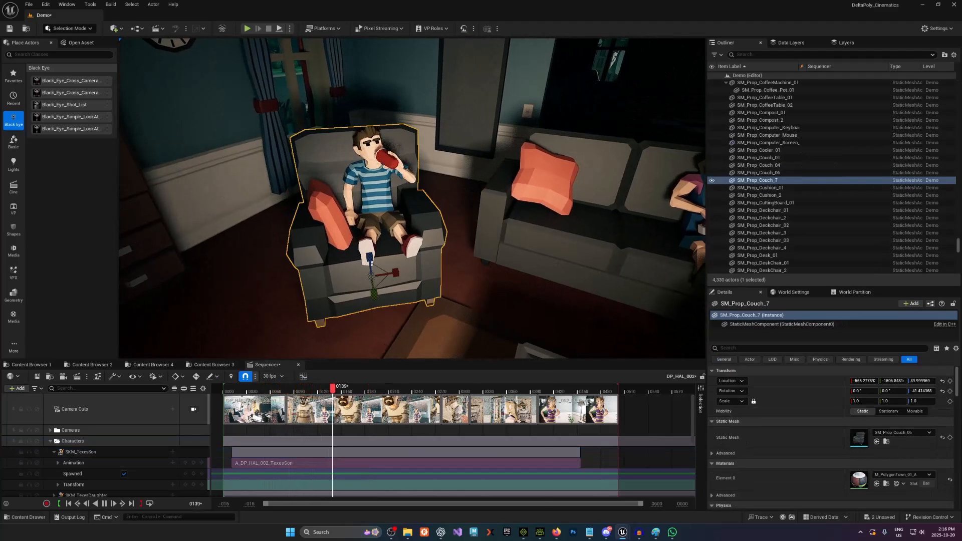
pyautogui.click(462, 223)
pyautogui.moveTo(492, 241); pyautogui.dragTo(497, 242, button='right')
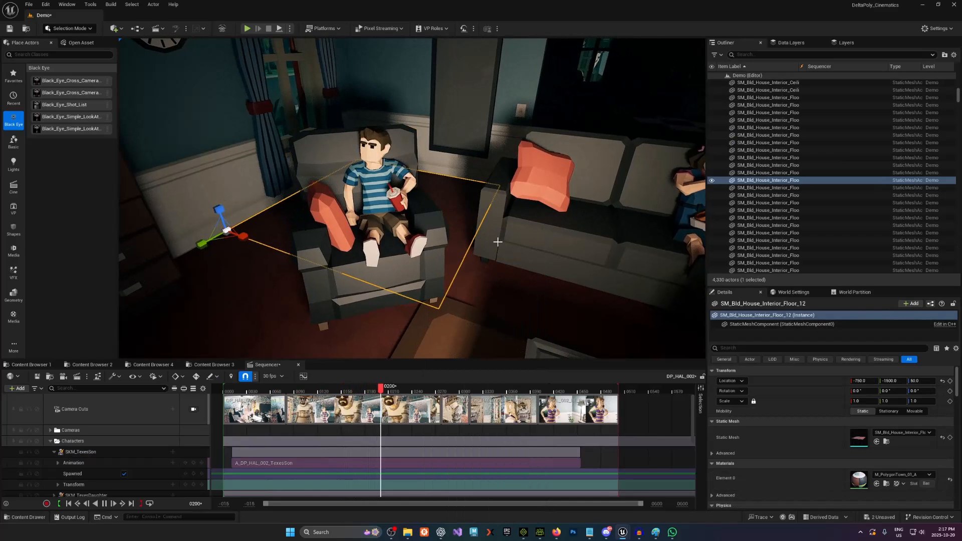
# View the armchair up close and scrub the sequence back to about frame 198 to examine the son's seated pose
pyautogui.click(160, 191)
pyautogui.keyDown('alt'); pyautogui.moveTo(305, 290); pyautogui.dragTo(281, 288); pyautogui.keyUp('alt')
pyautogui.moveTo(542, 259); pyautogui.dragTo(558, 261, button='right')
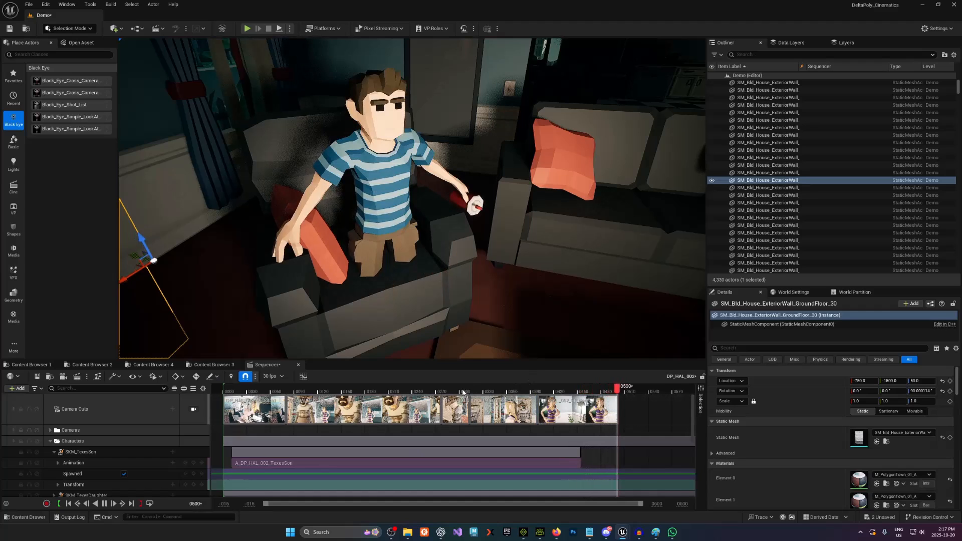
pyautogui.click(442, 389)
pyautogui.click(454, 390)
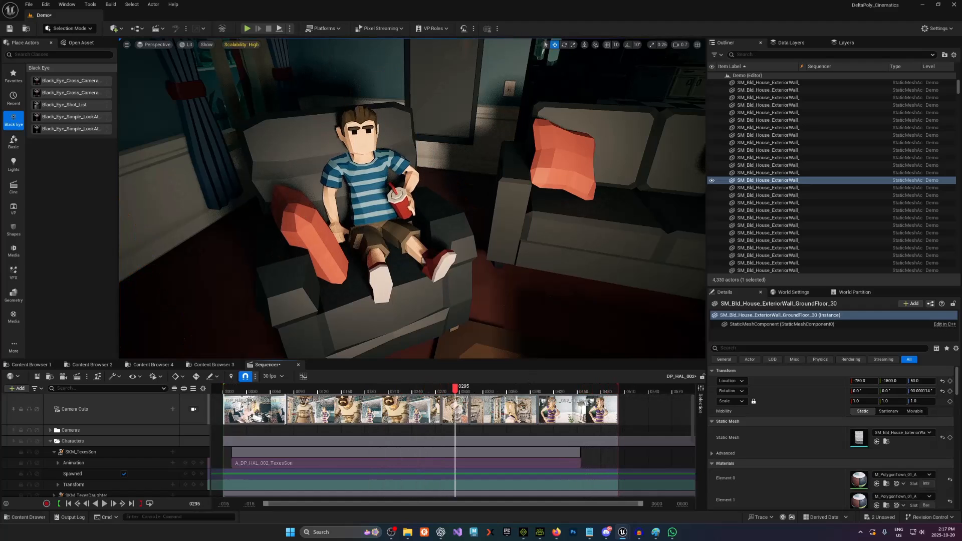
pyautogui.moveTo(248, 391); pyautogui.dragTo(378, 389)
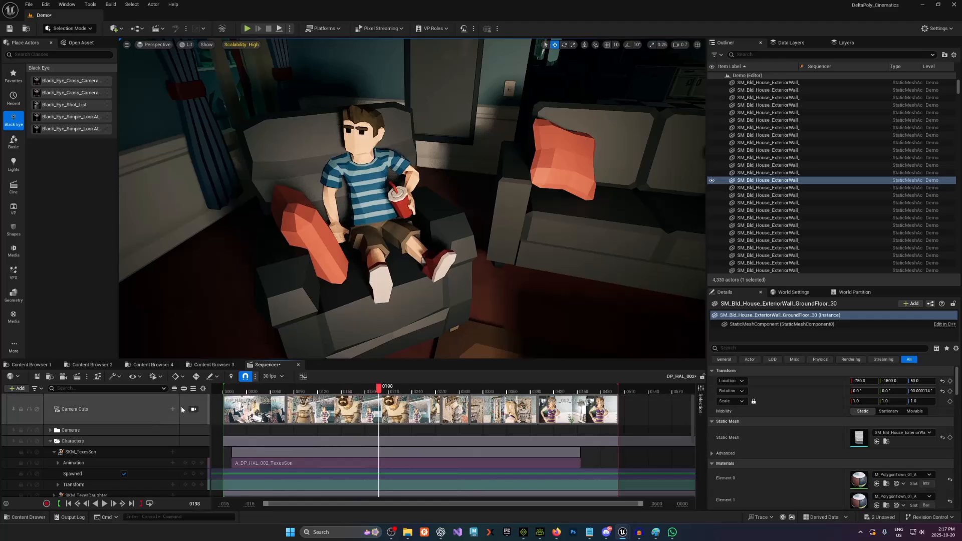
# Preview the opening wide shot through the camera cuts at about frames 59 and 28 with the son selected
pyautogui.click(193, 409)
pyautogui.moveTo(272, 392)
pyautogui.mouseDown()
pyautogui.moveTo(229, 394)
pyautogui.moveTo(270, 408)
pyautogui.mouseUp()
pyautogui.click(573, 309)
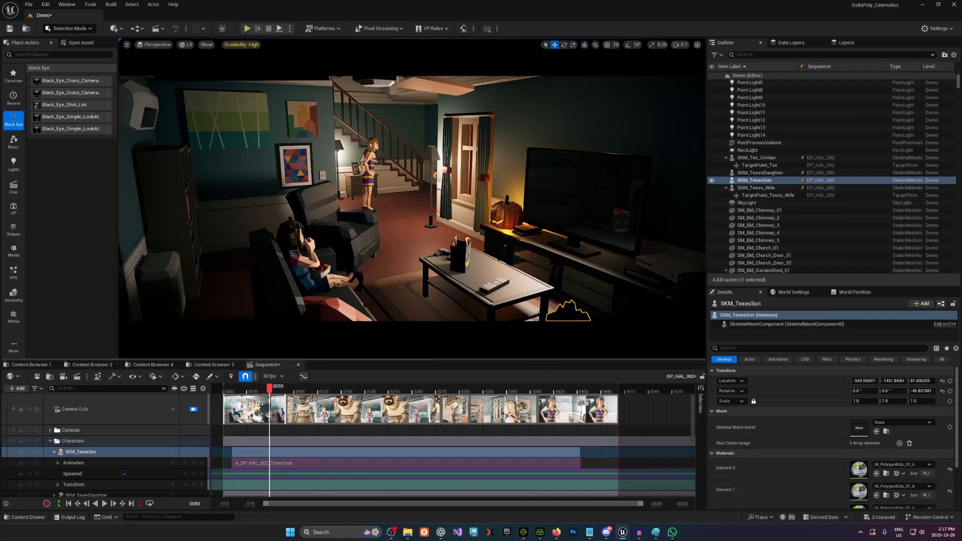
pyautogui.click(245, 392)
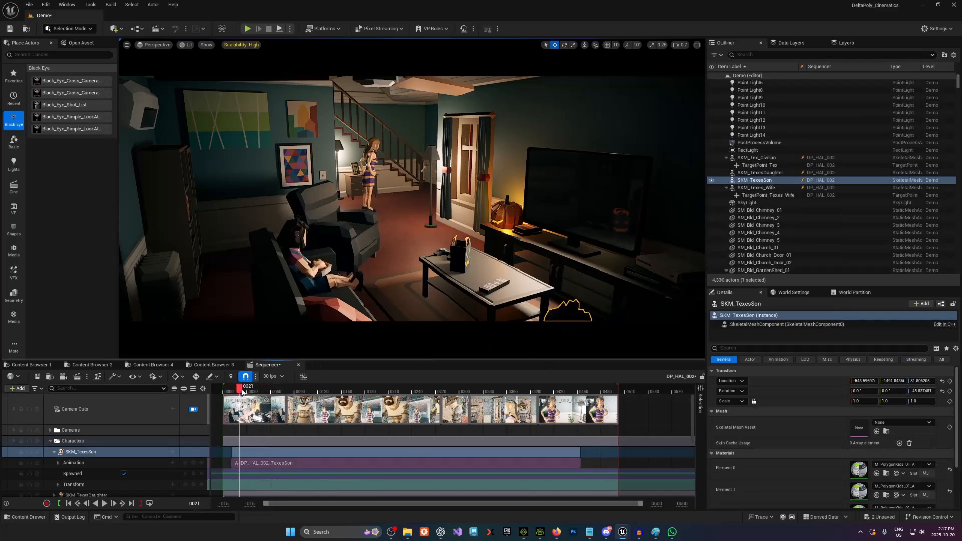
# Leave the camera cuts view, frame the whole living room facing the armchair and sofa, and play the sequence from the start
pyautogui.click(194, 409)
pyautogui.press('s')
pyautogui.moveTo(515, 294); pyautogui.dragTo(494, 301, button='right')
pyautogui.press('s')
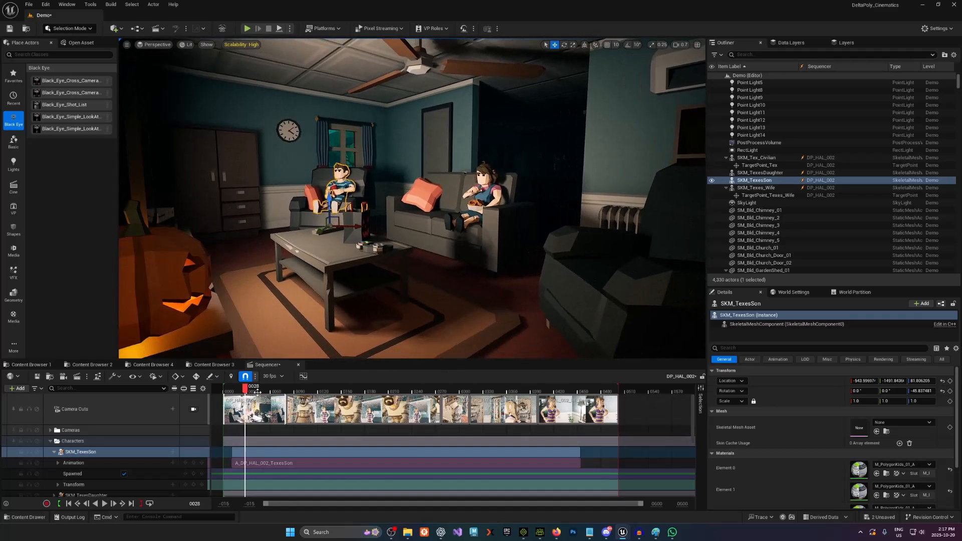
pyautogui.click(227, 392)
pyautogui.press('space')
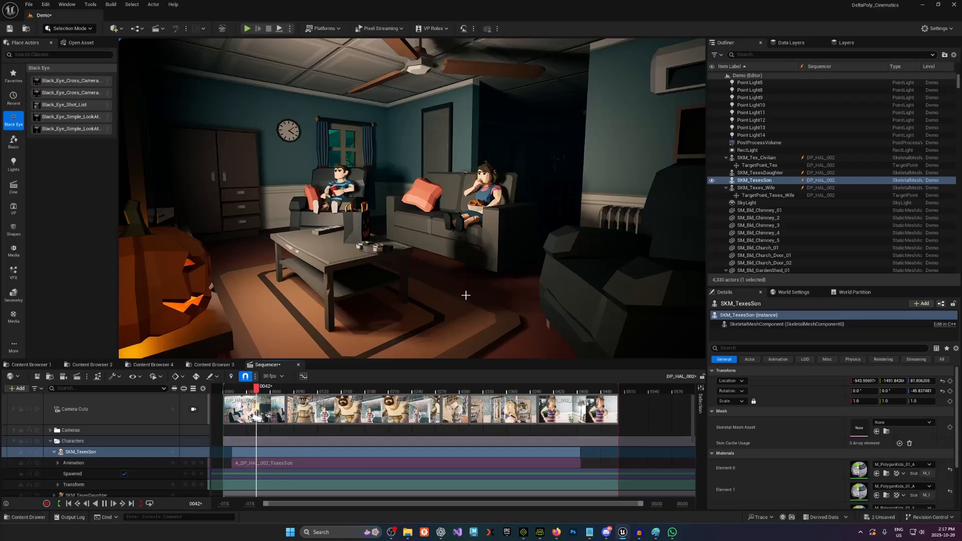